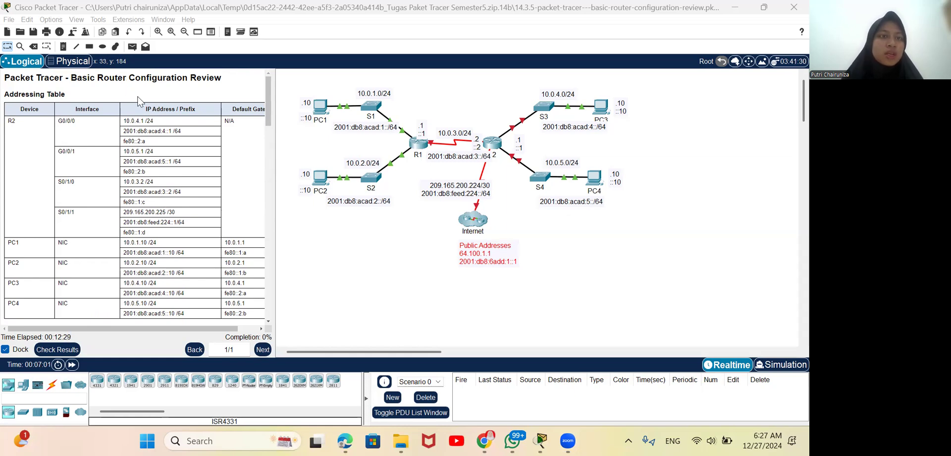
Step: Review the addressing table, objectives, scenario and Part 1 configuration steps in the activity instructions
scroll(293, 135, down, 1)
scroll(292, 134, up, 1)
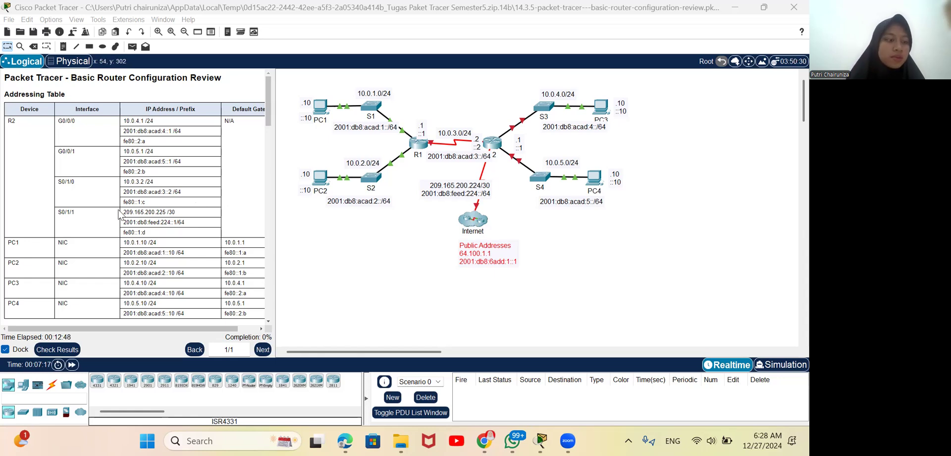
scroll(119, 214, down, 1)
scroll(118, 214, up, 1)
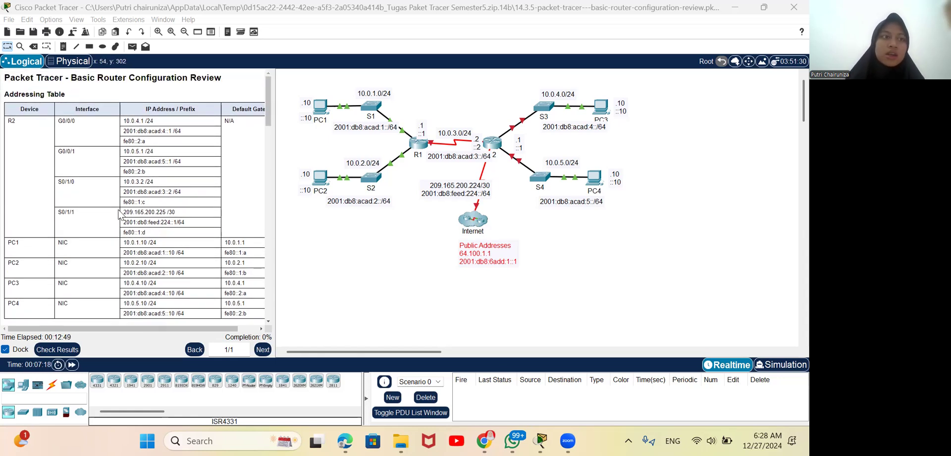
scroll(134, 191, down, 5)
scroll(135, 191, up, 4)
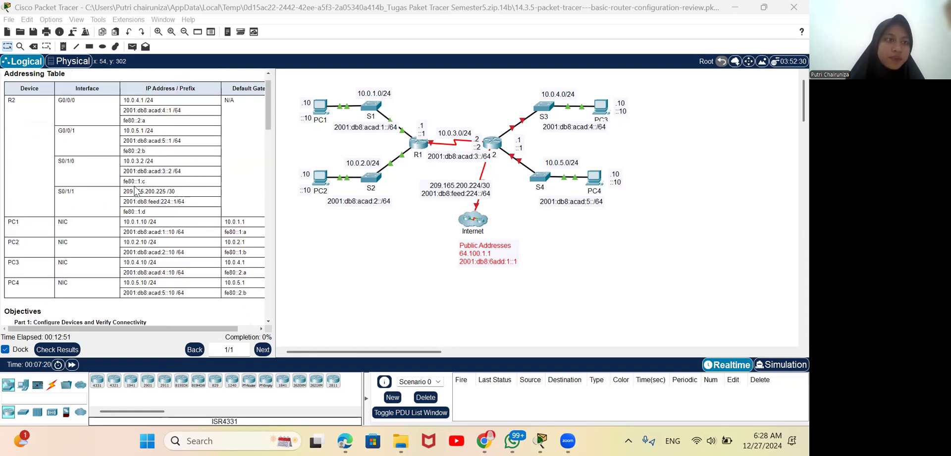
scroll(134, 189, up, 1)
scroll(117, 179, down, 3)
scroll(117, 179, up, 3)
scroll(116, 179, down, 1)
scroll(117, 179, down, 1)
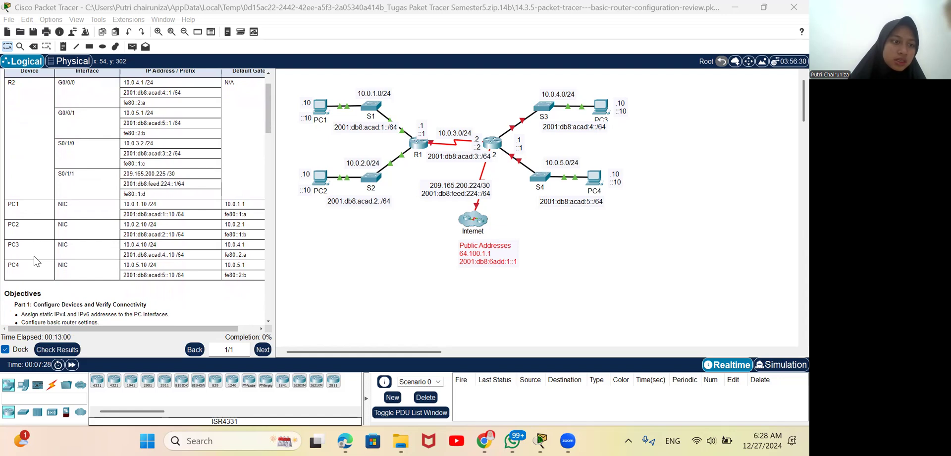
scroll(36, 261, down, 5)
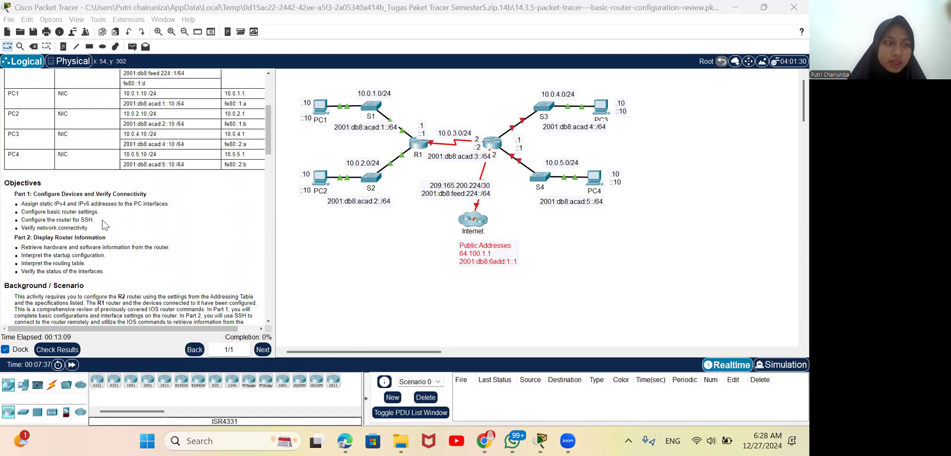
scroll(102, 219, down, 3)
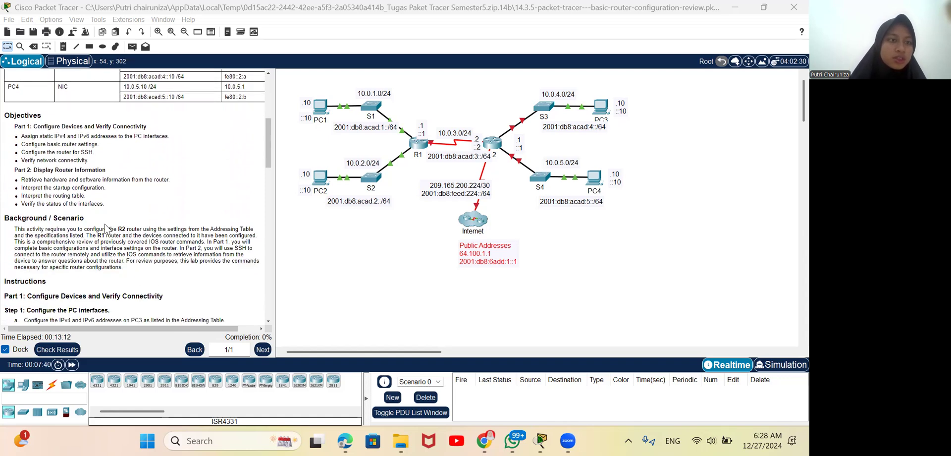
scroll(105, 227, down, 4)
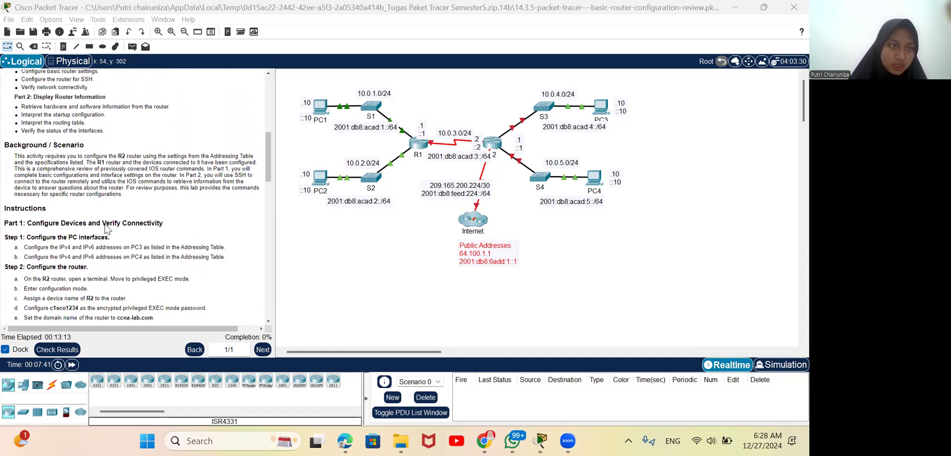
scroll(105, 228, down, 2)
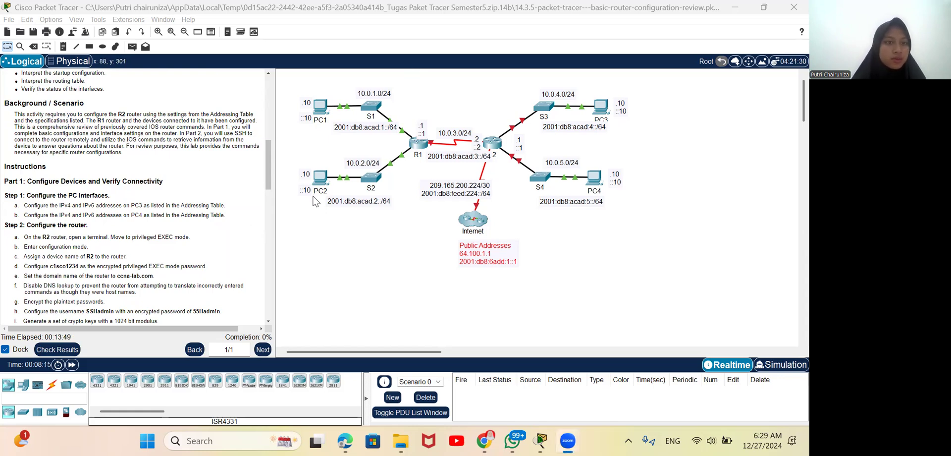
Step: Bring the addressing table back into view and open the IP configuration of PC3
scroll(171, 204, up, 5)
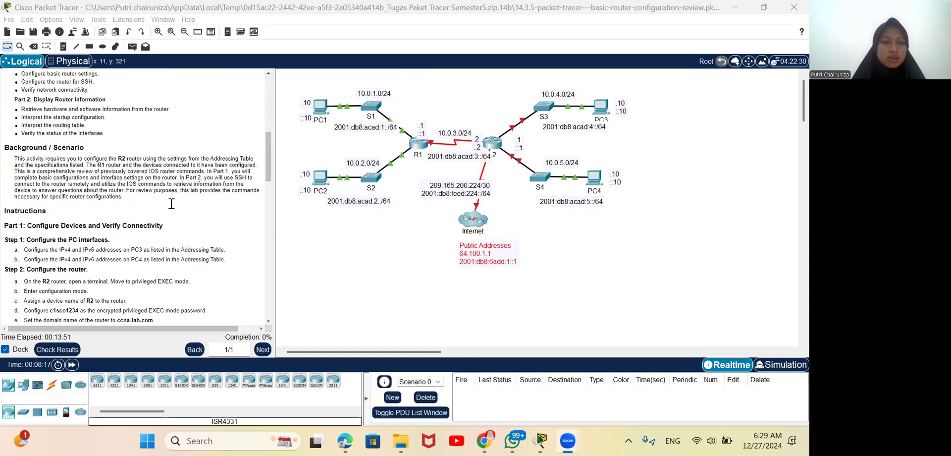
scroll(171, 203, up, 8)
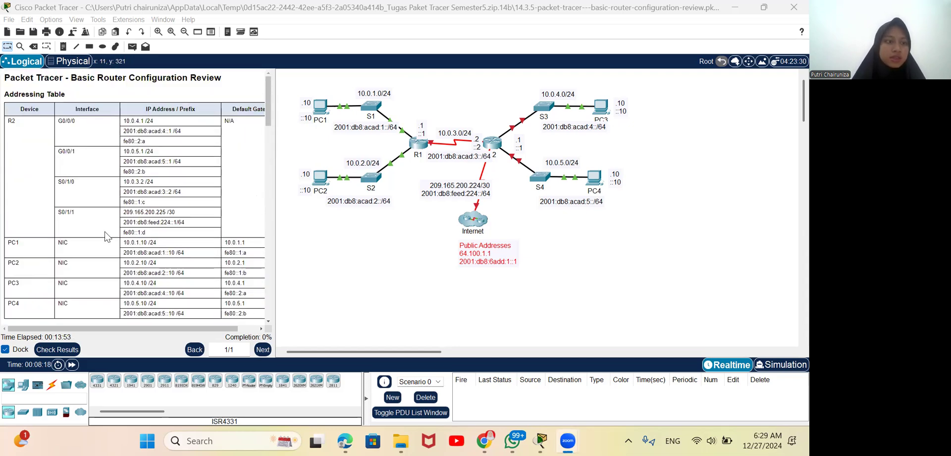
scroll(105, 231, down, 1)
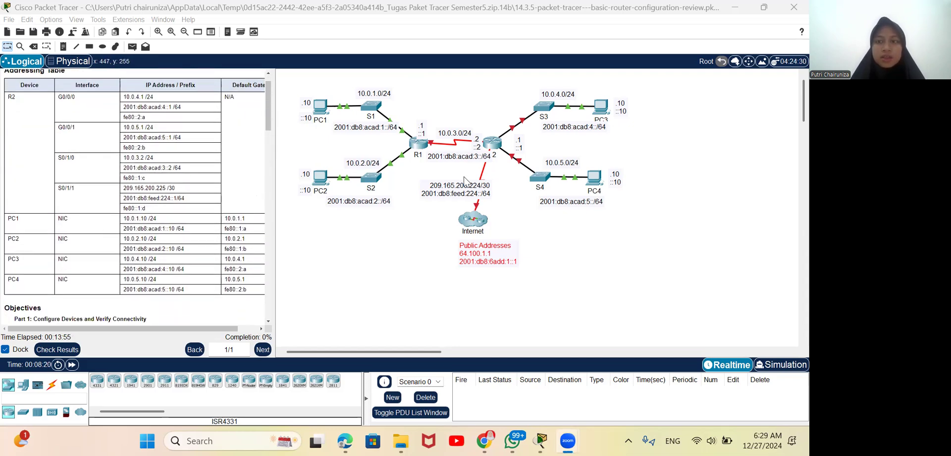
click(605, 109)
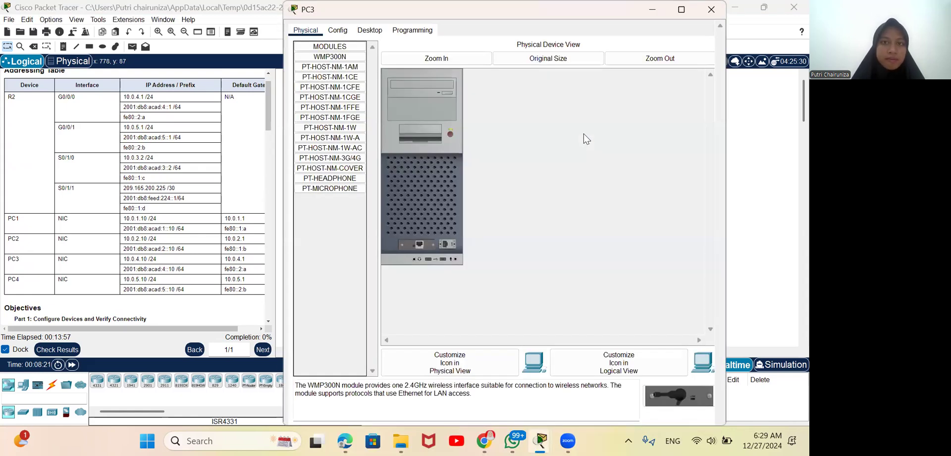
click(718, 10)
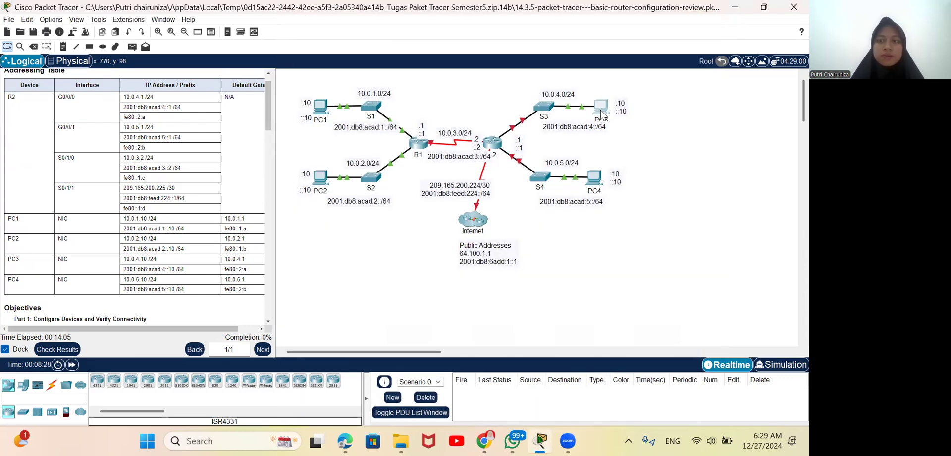
click(600, 113)
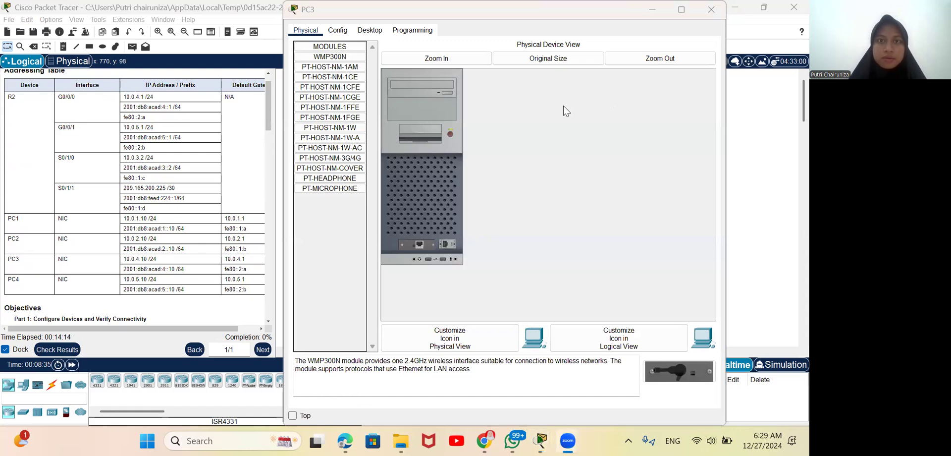
drag(484, 18, 486, 100)
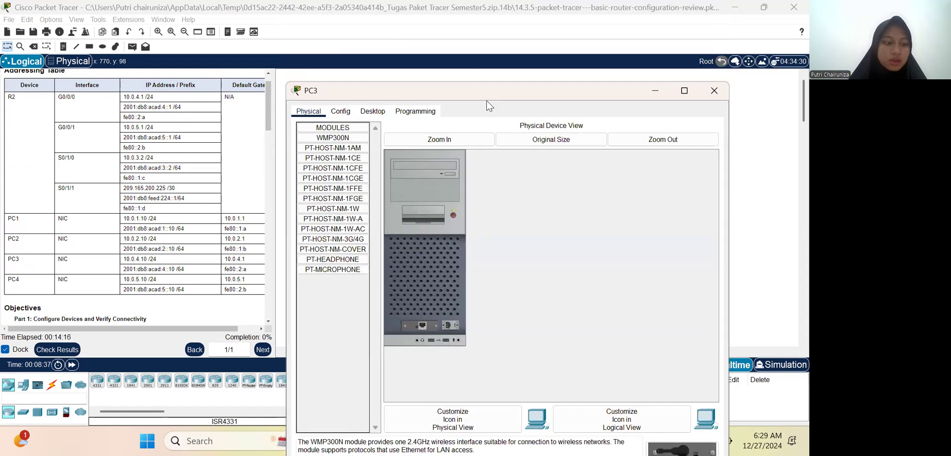
click(373, 112)
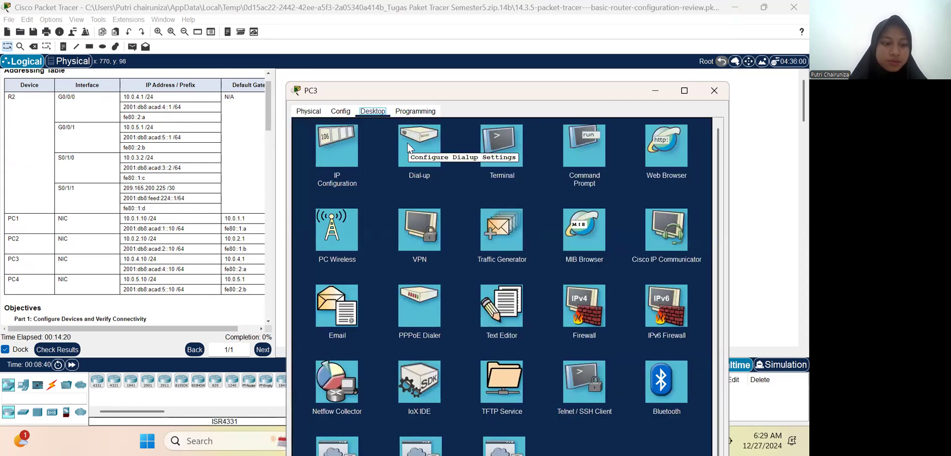
click(338, 151)
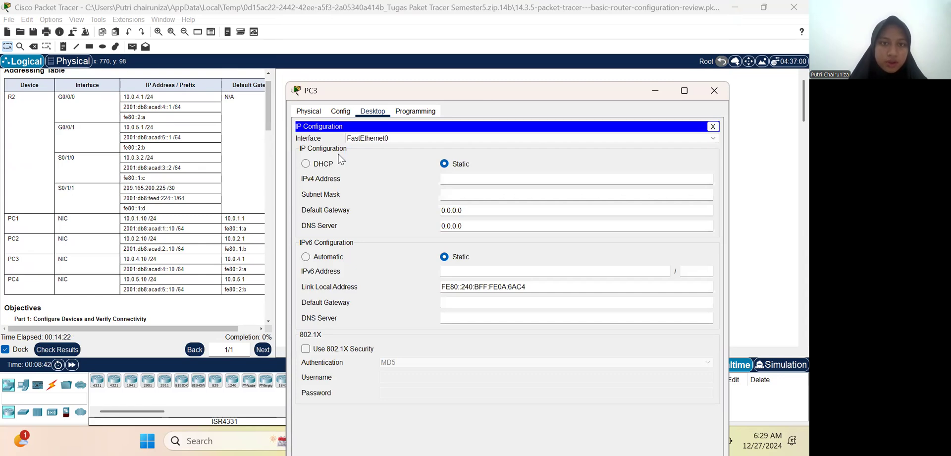
Step: Set PC3's static IPv4 address to 10.0.4.10
click(459, 181)
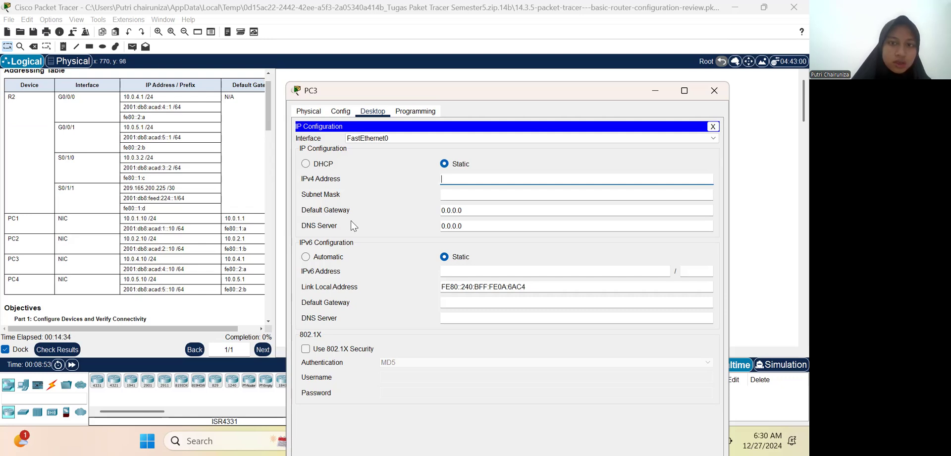
text(10.0)
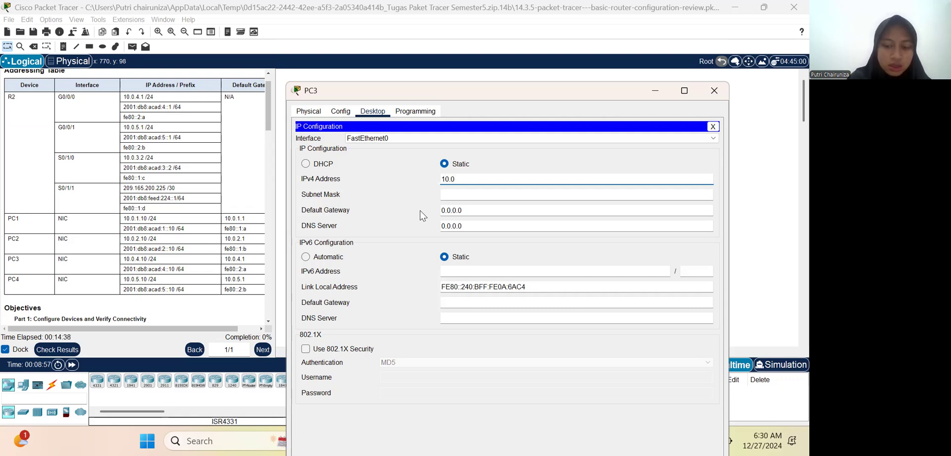
text(.4.10)
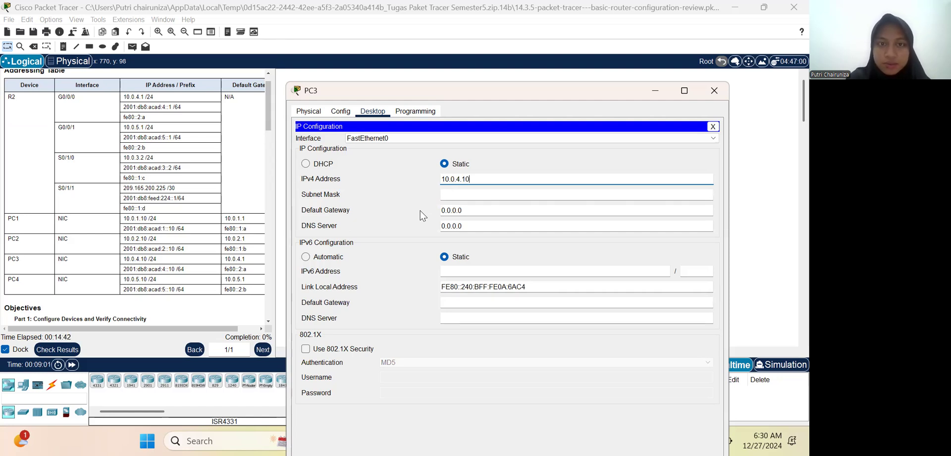
Step: Set PC3's IPv4 subnet mask to 255.255.255.0
click(454, 196)
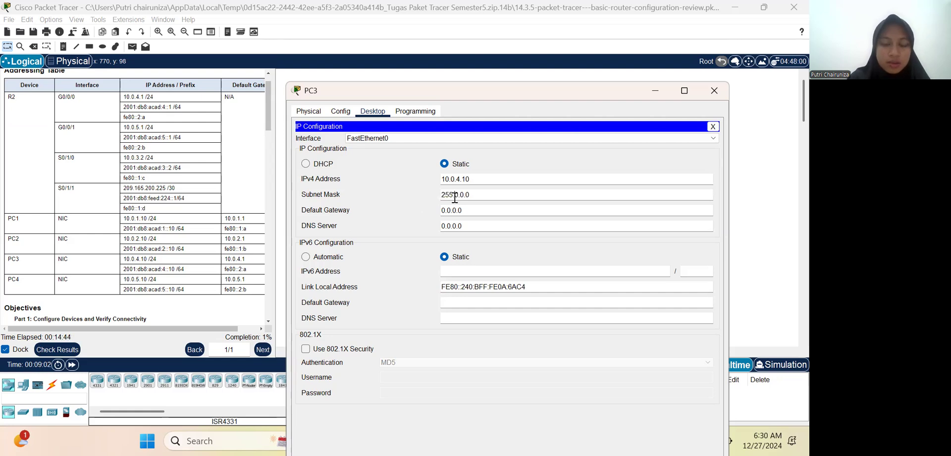
click(458, 197)
key(BackSpace)
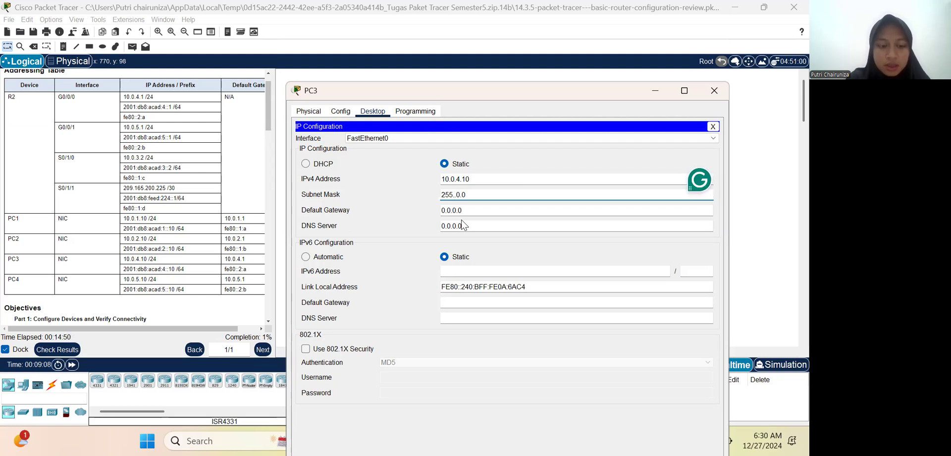
key(Right)
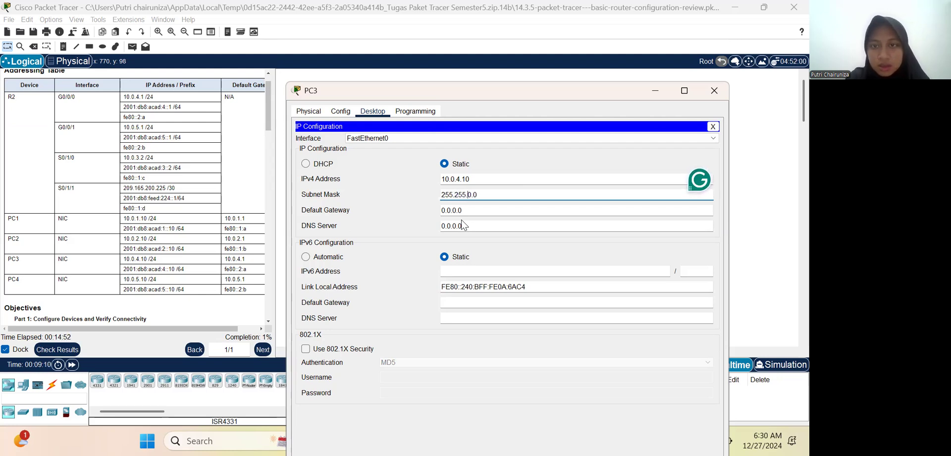
key(Right)
key(BackSpace)
text(2)
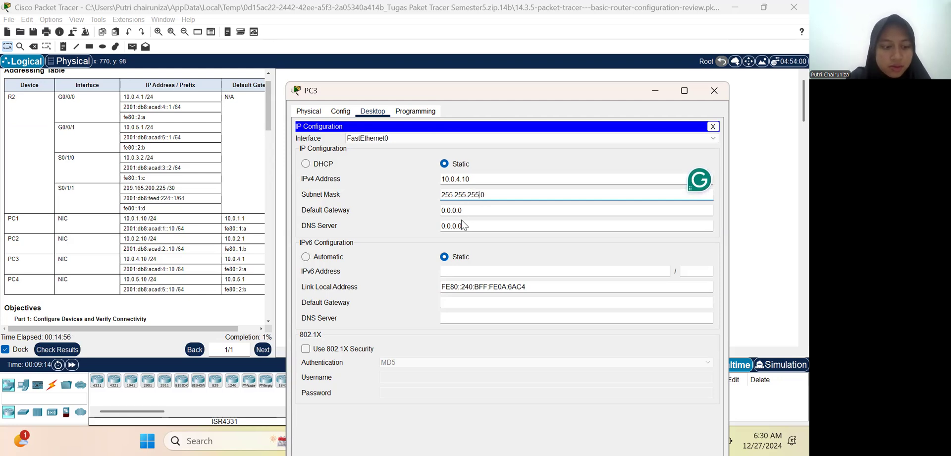
Step: Set PC3's IPv4 default gateway to 10.0.4.1
click(468, 209)
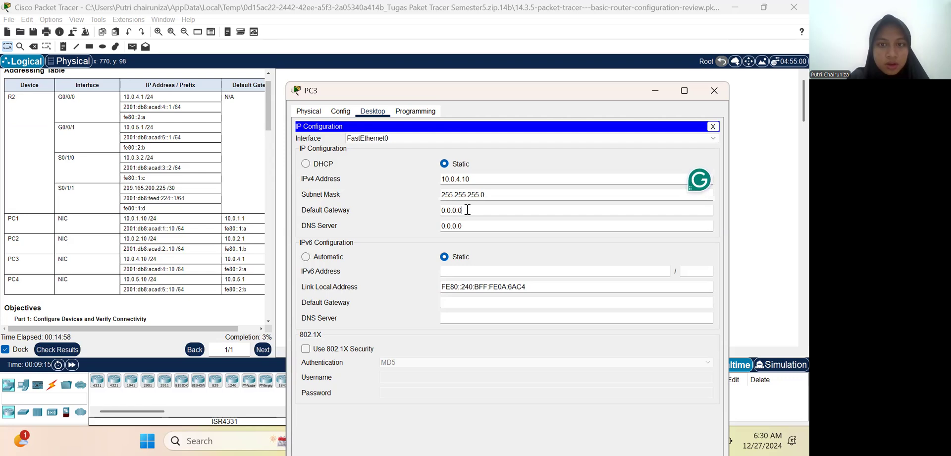
key(BackSpace)
key(BackSpace)
key(BackSpace)
key(BackSpace)
key(BackSpace)
key(BackSpace)
key(BackSpace)
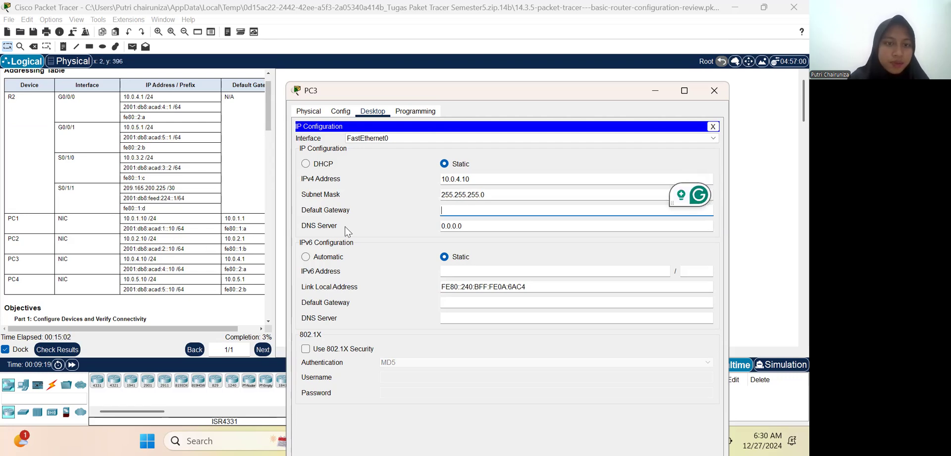
text(10)
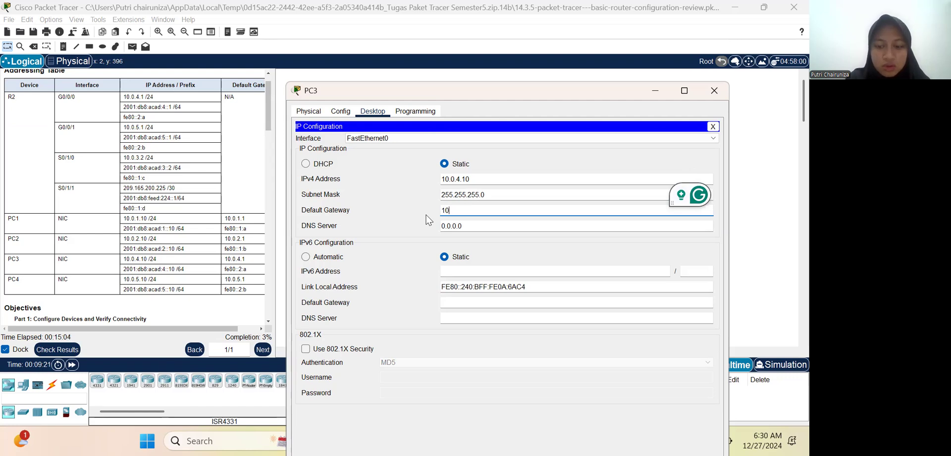
text(.0.4)
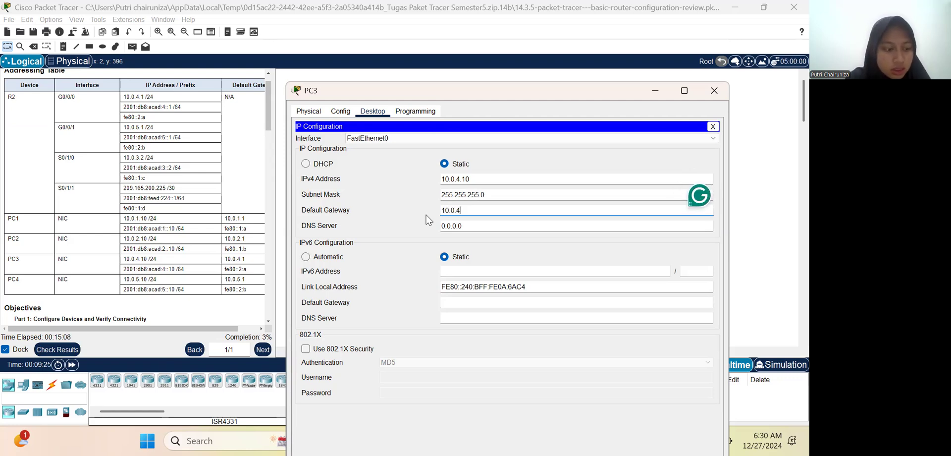
text(.1)
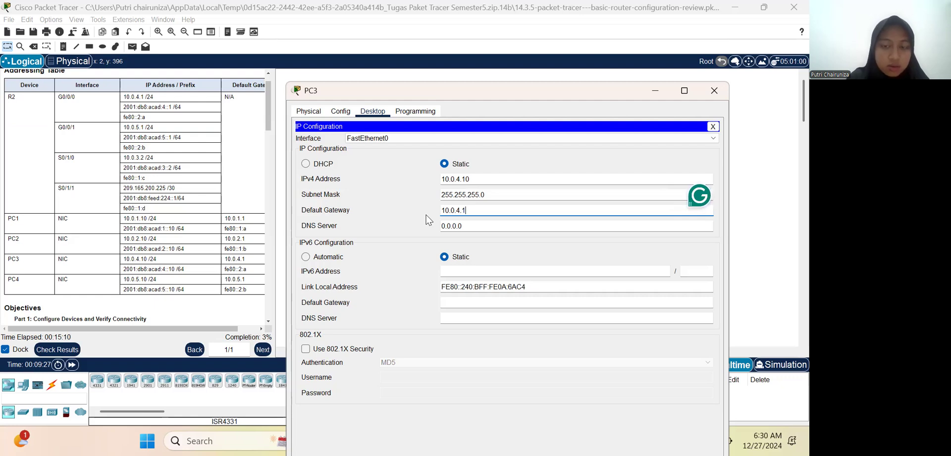
click(476, 229)
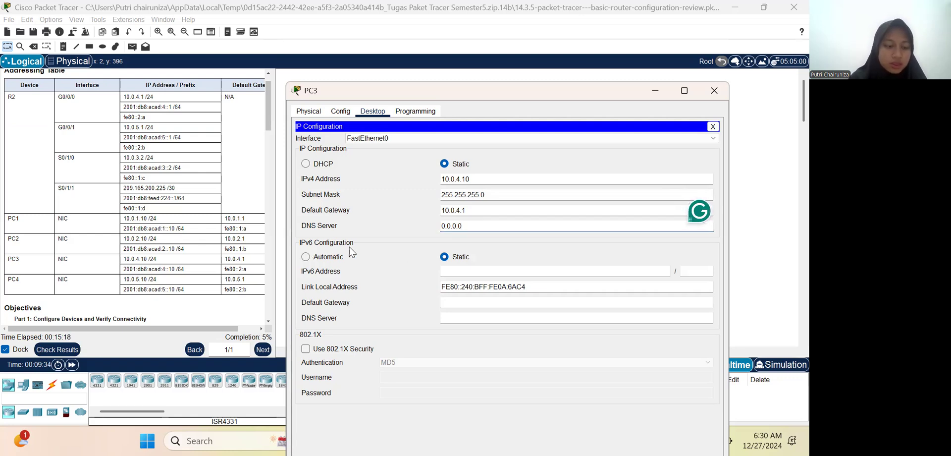
Step: Select PC3's IPv6 address 2001:db8:acad:4::10 in the addressing table and bring PC3's IP configuration back into view
click(459, 273)
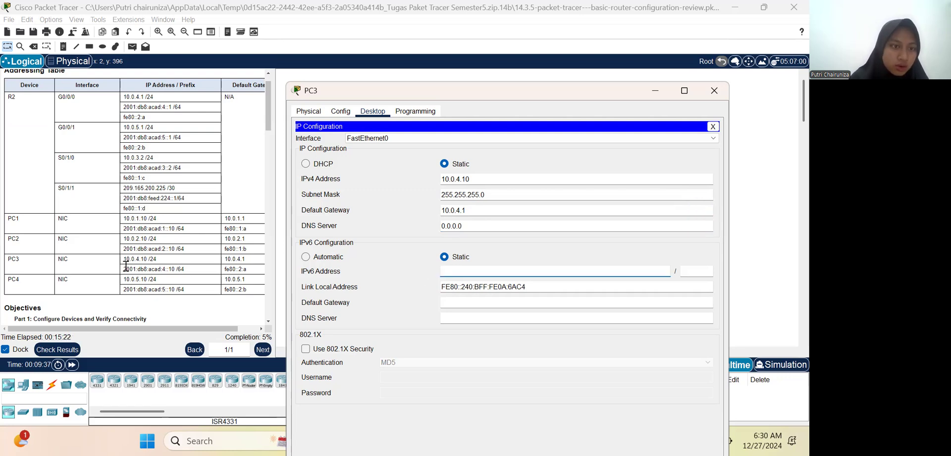
drag(124, 268, 174, 269)
key(ctrl+c)
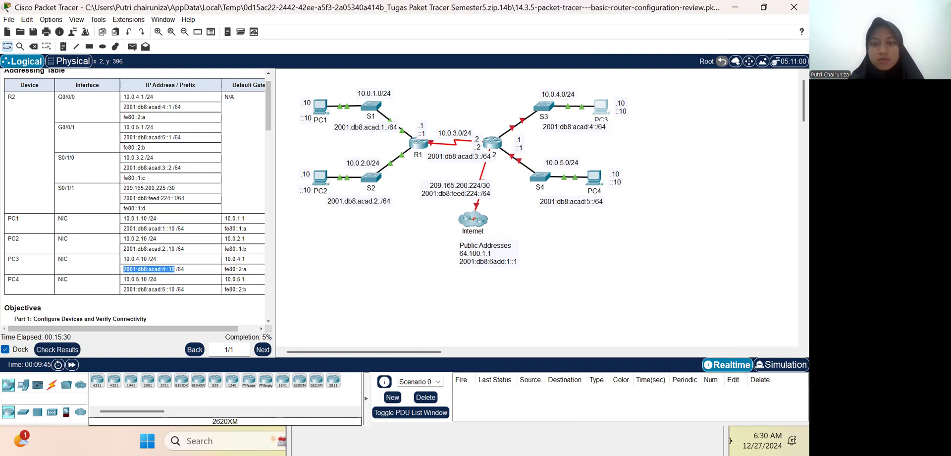
click(603, 112)
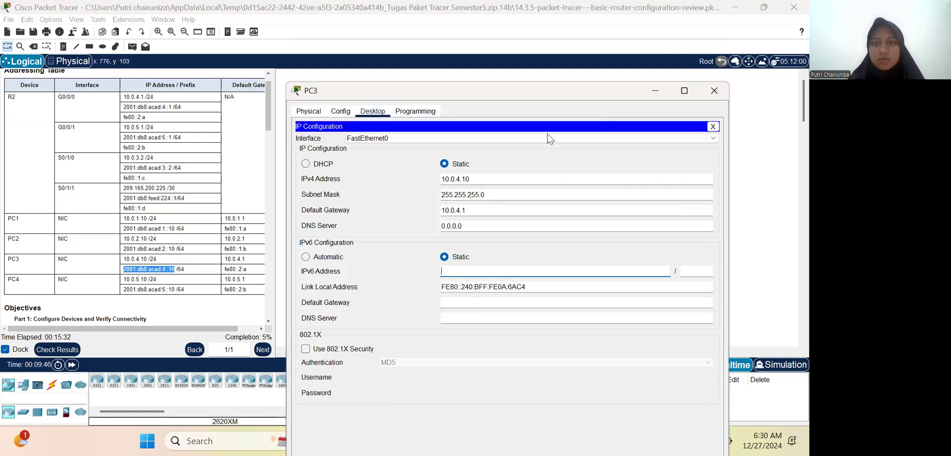
click(461, 271)
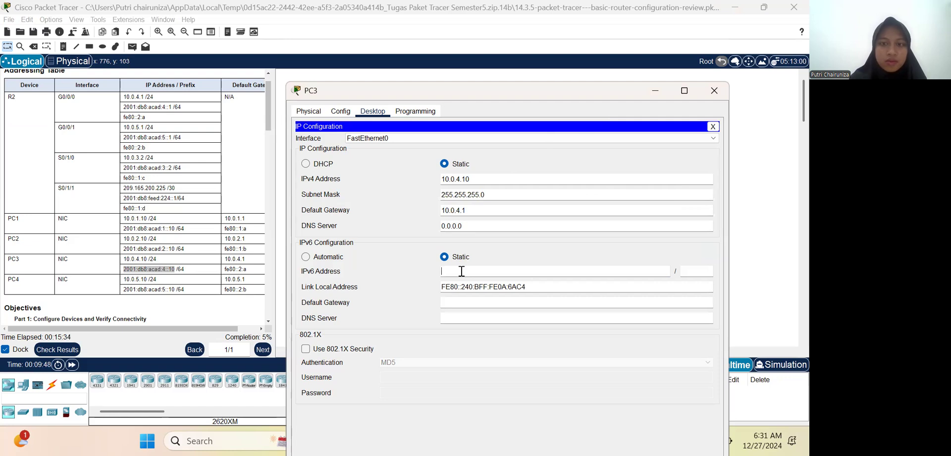
right_click(461, 271)
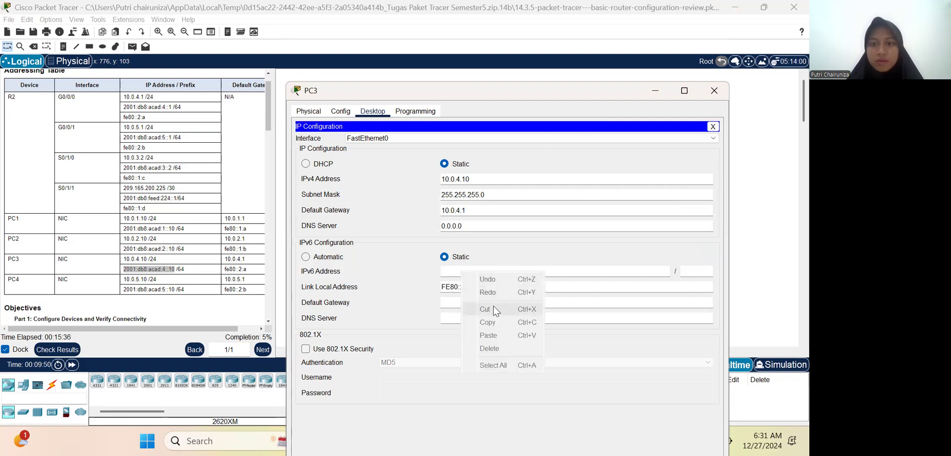
click(452, 272)
right_click(452, 273)
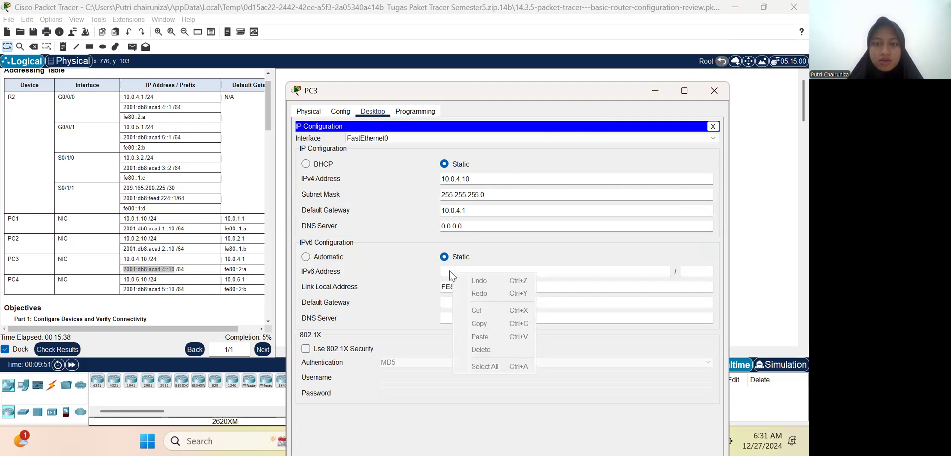
click(450, 271)
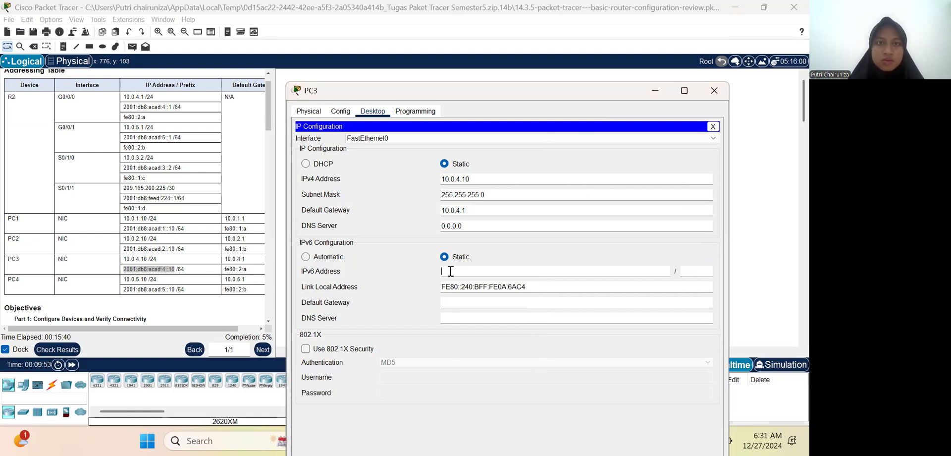
Step: Copy 2001:db8:acad:4::10 from the addressing table into PC3's IPv6 address and set the prefix length to 64
click(148, 272)
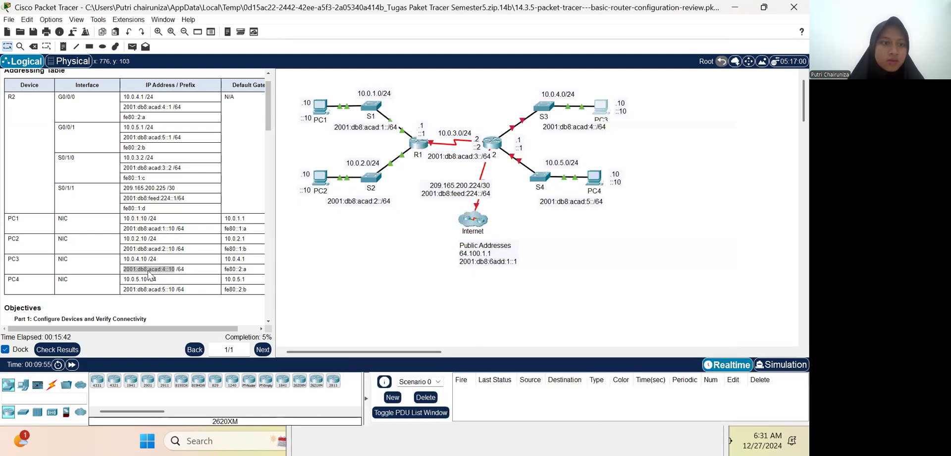
right_click(149, 272)
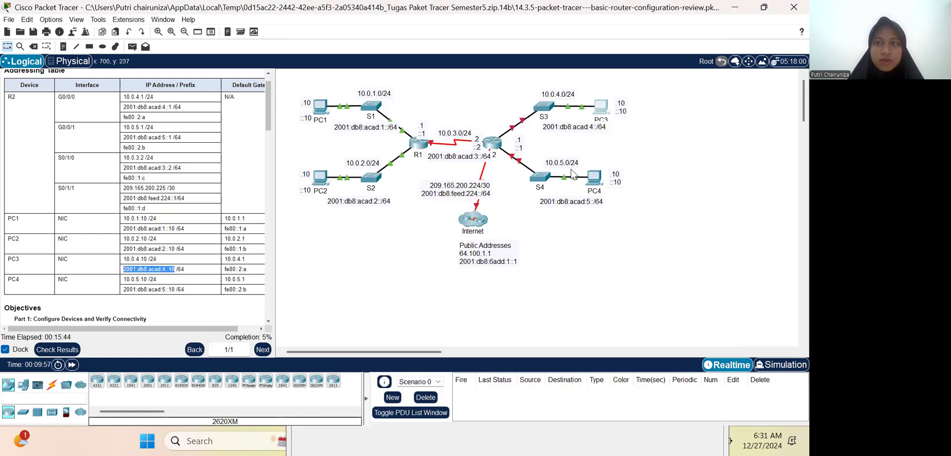
click(594, 104)
click(448, 270)
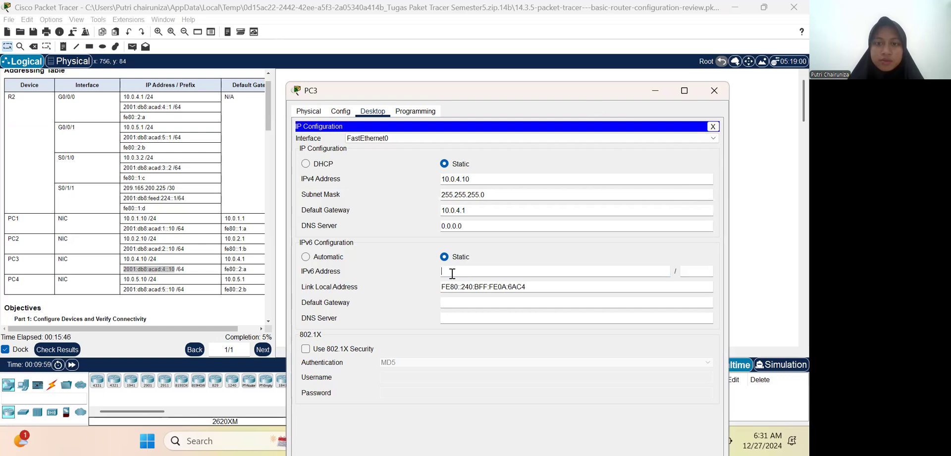
right_click(448, 271)
click(477, 337)
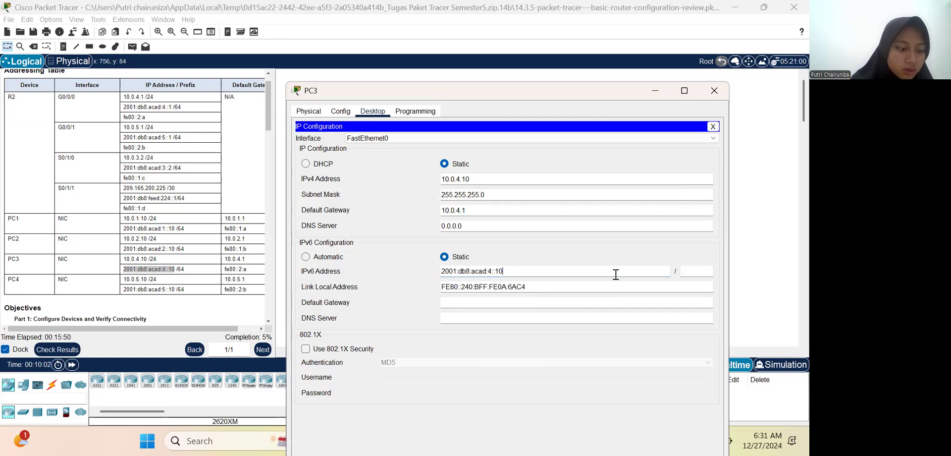
click(695, 267)
text(64)
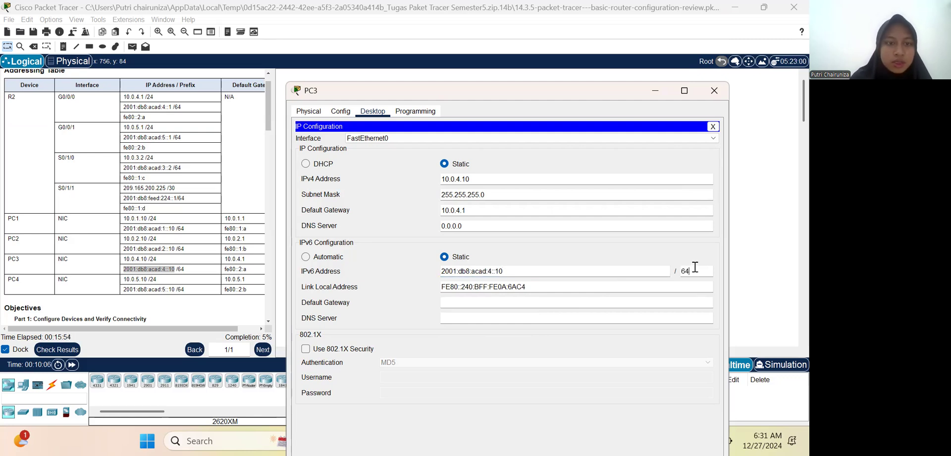
click(526, 295)
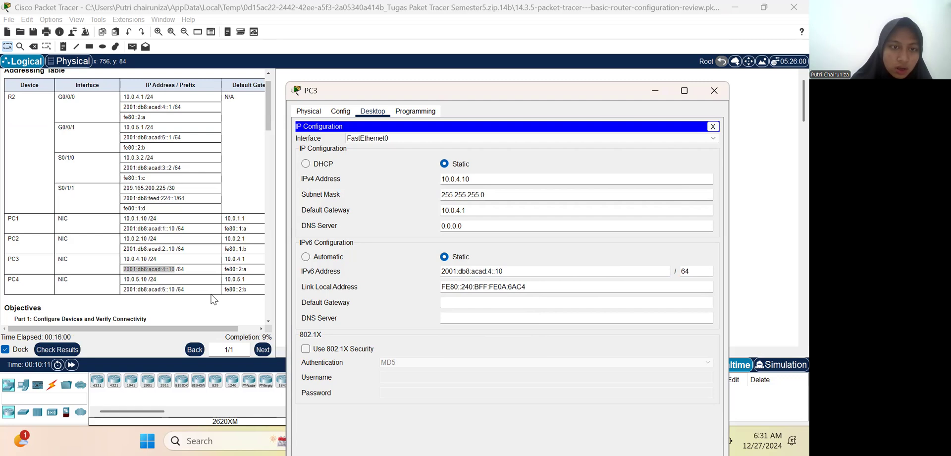
Step: Copy the gateway fe80::2:a from PC3's row of the addressing table into PC3's IPv6 default gateway
click(462, 303)
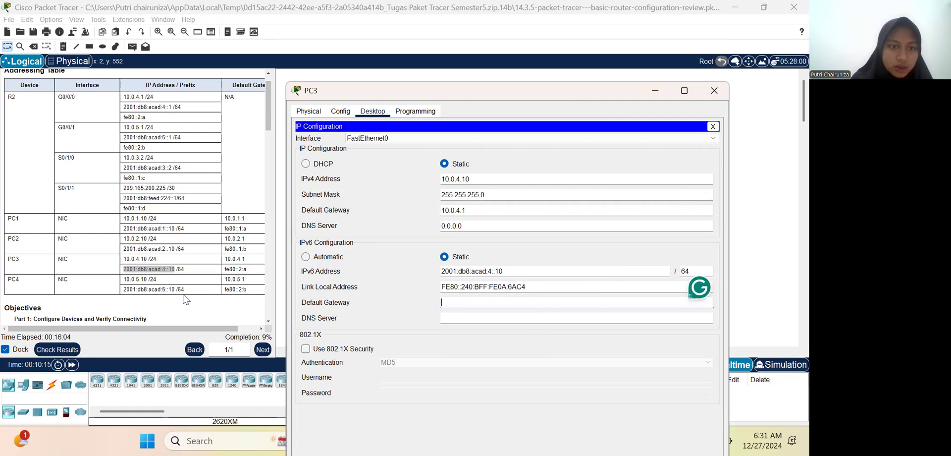
click(225, 274)
drag(224, 269, 248, 277)
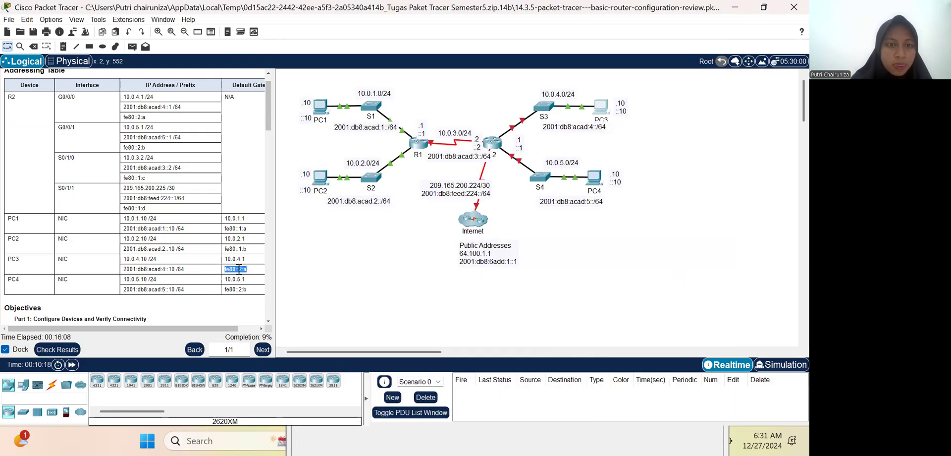
right_click(239, 270)
click(263, 278)
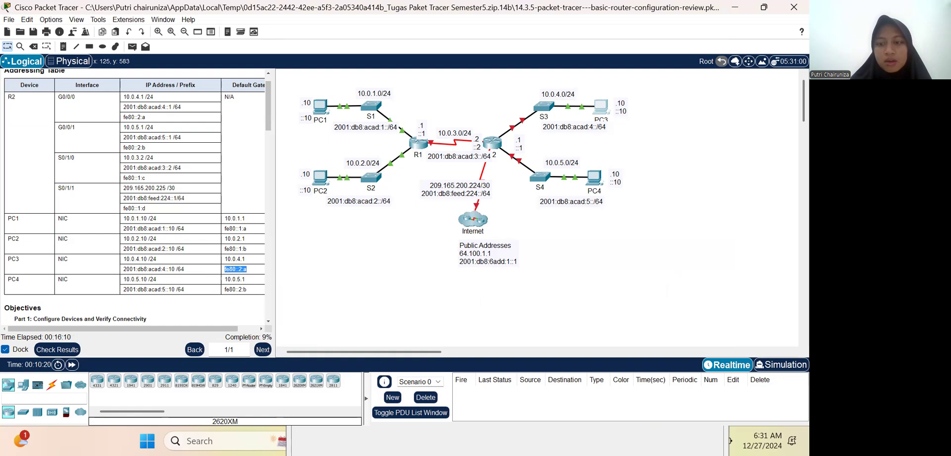
double_click(601, 110)
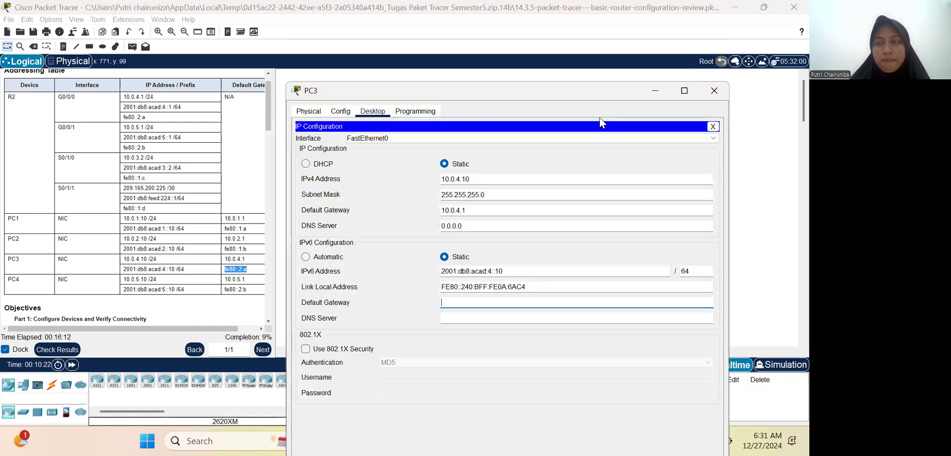
click(527, 298)
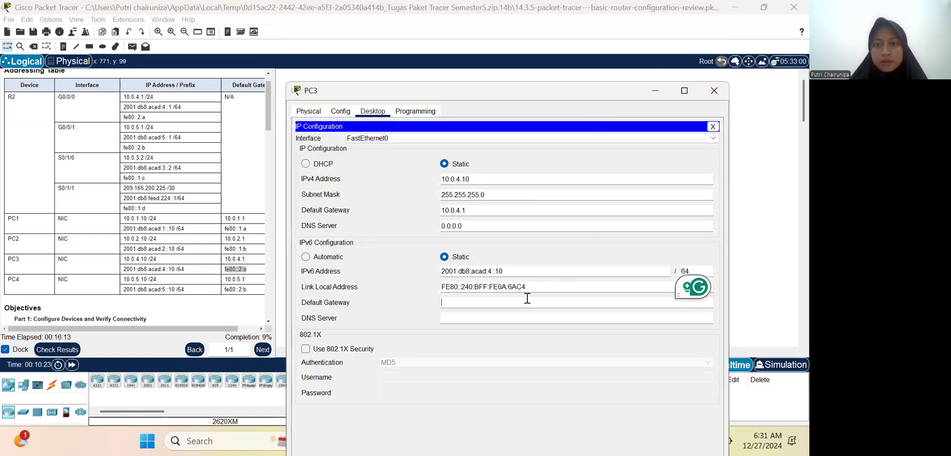
right_click(527, 299)
click(561, 364)
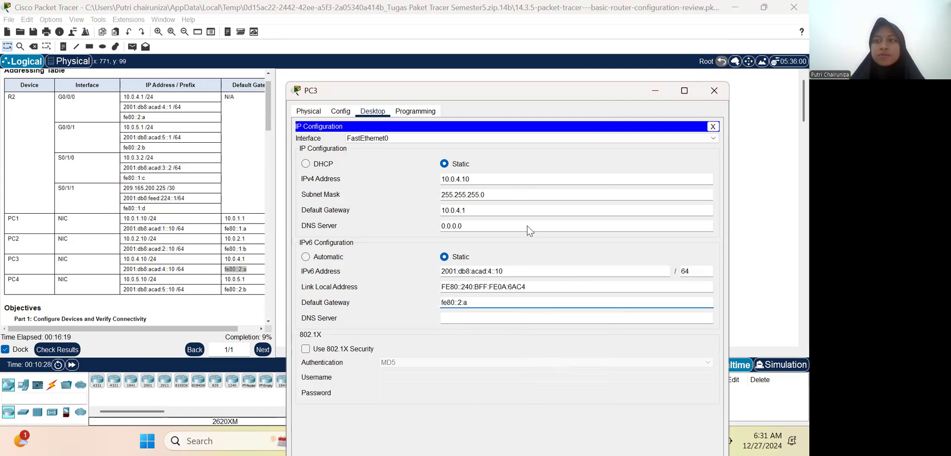
click(667, 102)
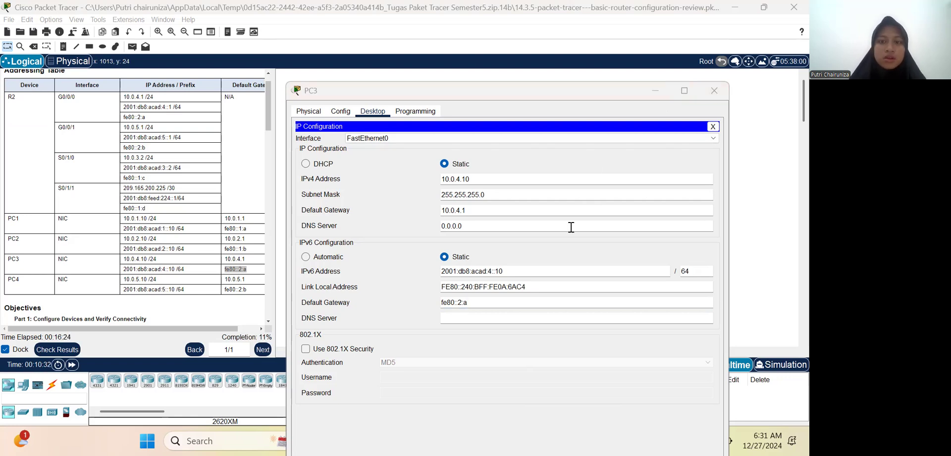
Step: Close PC3's configuration window to return to the network topology
click(578, 94)
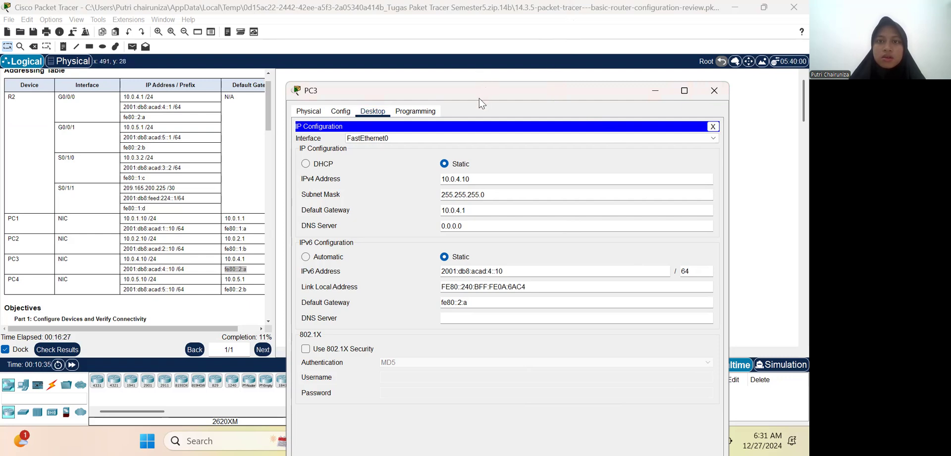
drag(480, 98, 515, 1)
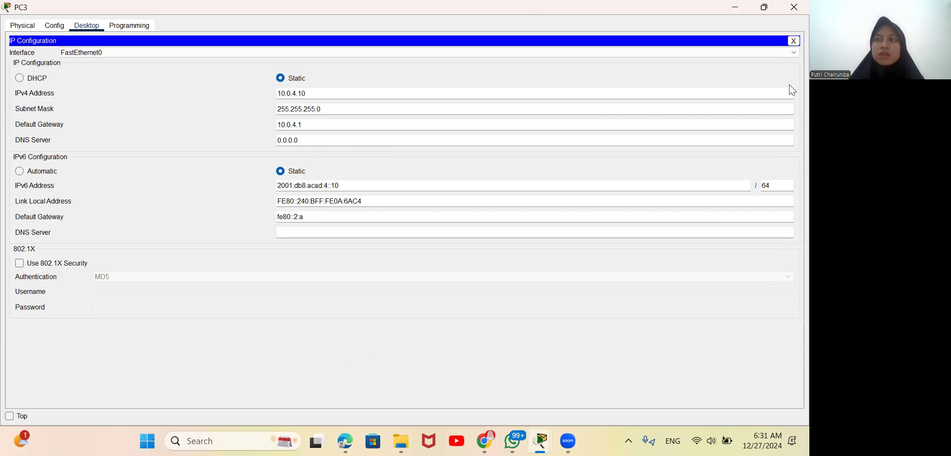
click(793, 5)
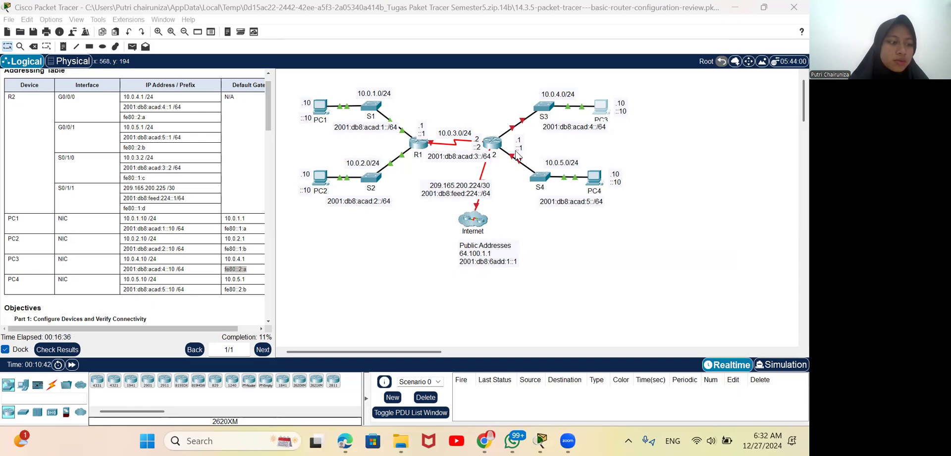
Step: Open PC4's IP configuration and set its static IPv4 address to 10.0.5.10 from the addressing table
click(581, 181)
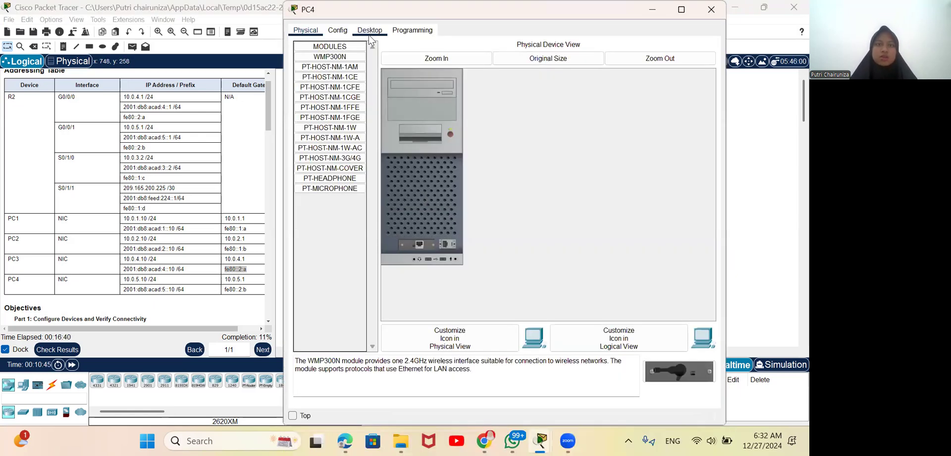
click(369, 34)
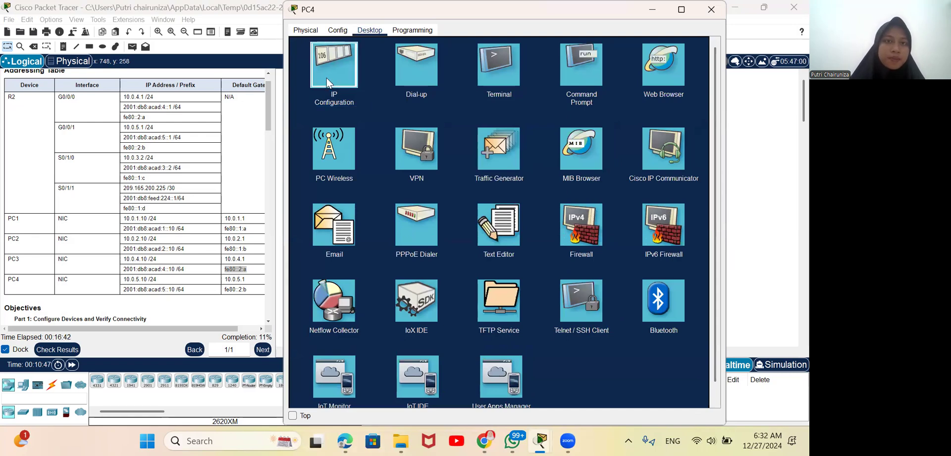
click(326, 78)
scroll(43, 288, down, 2)
scroll(43, 288, down, 1)
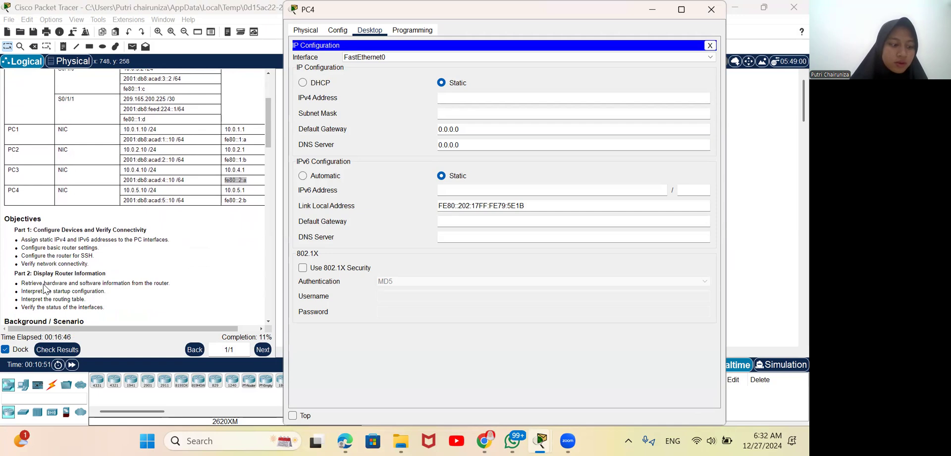
scroll(44, 287, up, 4)
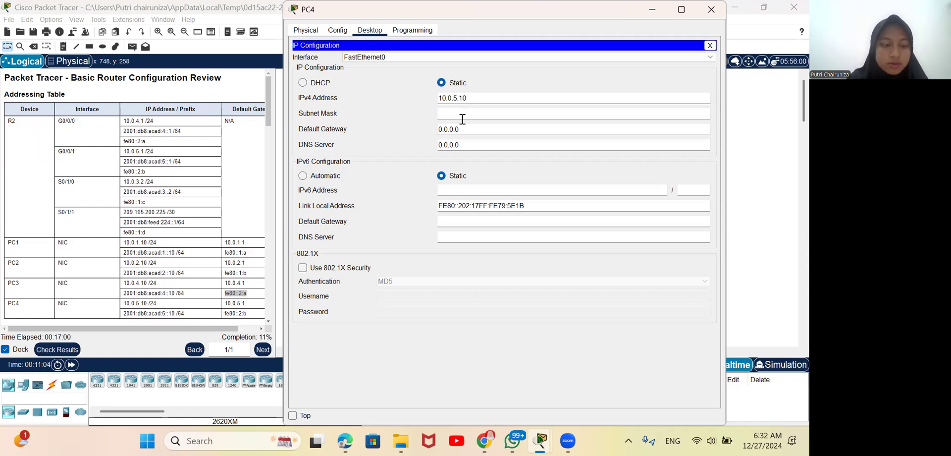
Step: Set PC4's IPv4 subnet mask to 255.255.255.0
click(464, 113)
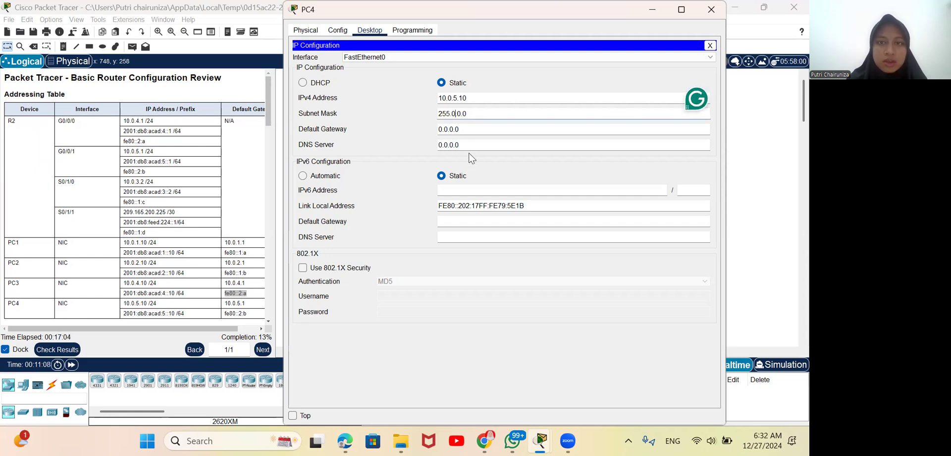
text(255.)
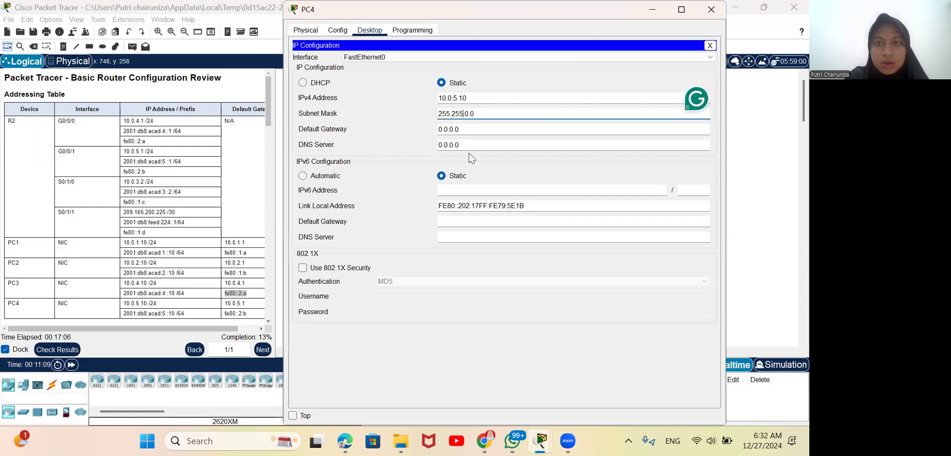
text(255.)
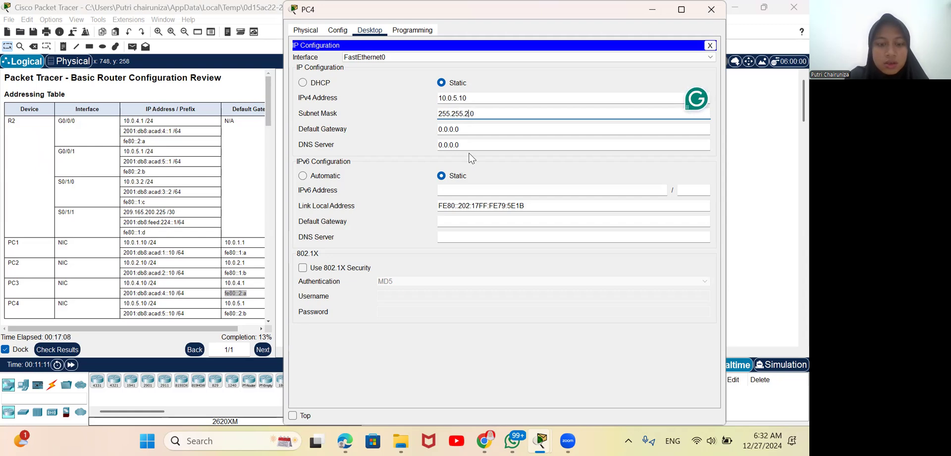
Step: Set PC4's IPv4 default gateway to 10.0.5.1
click(466, 130)
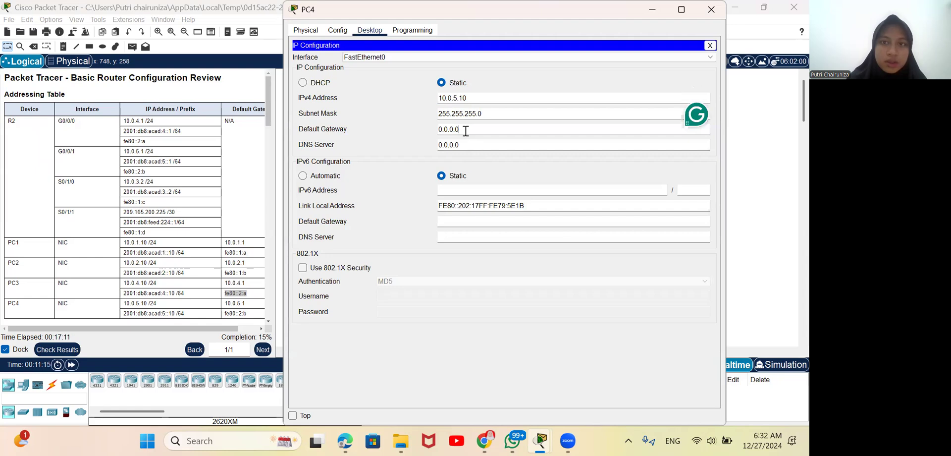
key(BackSpace)
key(BackSpace)
key(BackSpace)
key(BackSpace)
key(BackSpace)
key(BackSpace)
key(BackSpace)
text(10.)
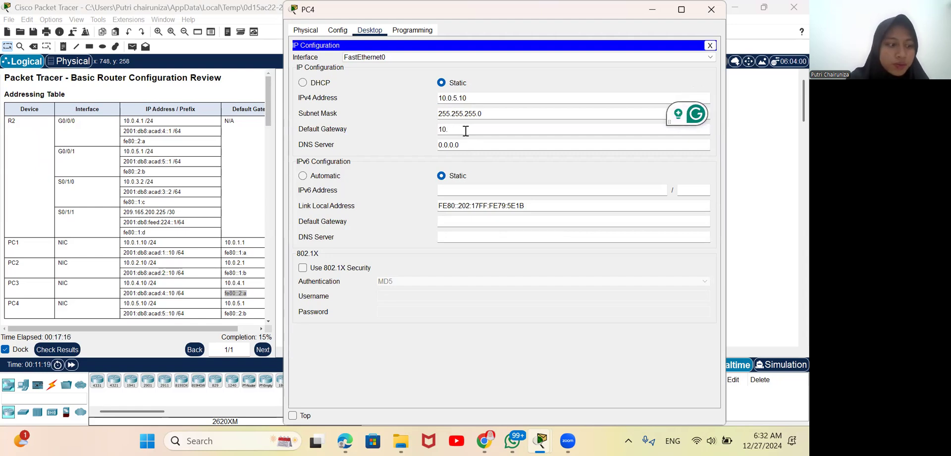
text(0.)
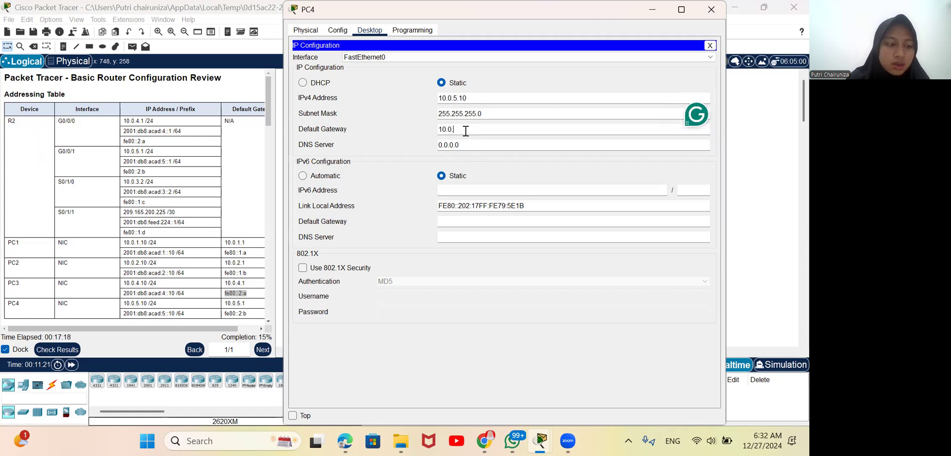
text(5.)
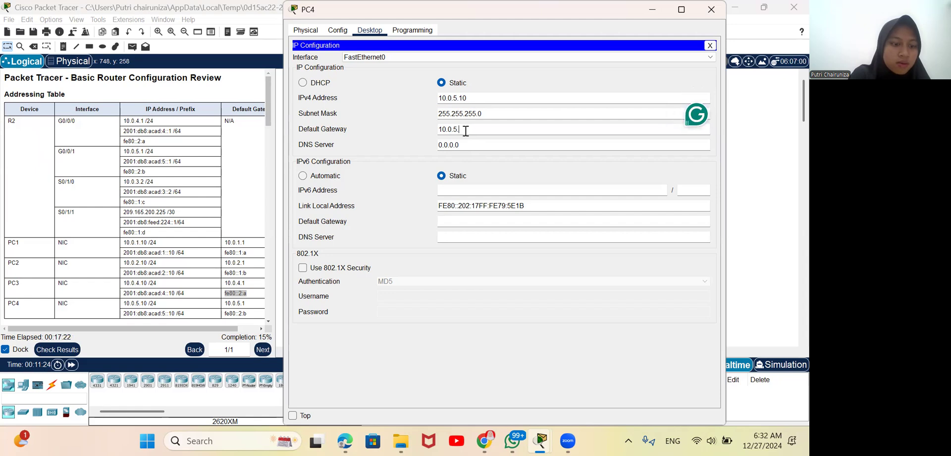
text(1)
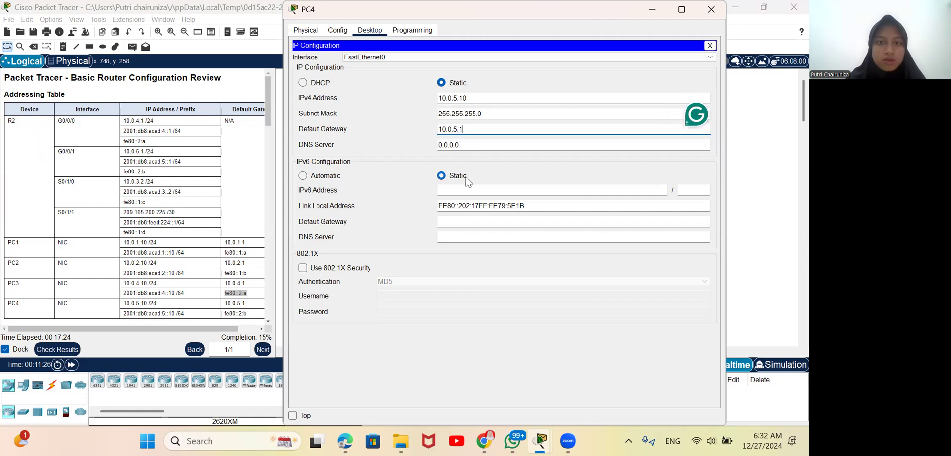
Step: Set PC4's static IPv6 address to 2001:db8:acad:5::10, copied from the addressing table, with prefix length 64
click(466, 192)
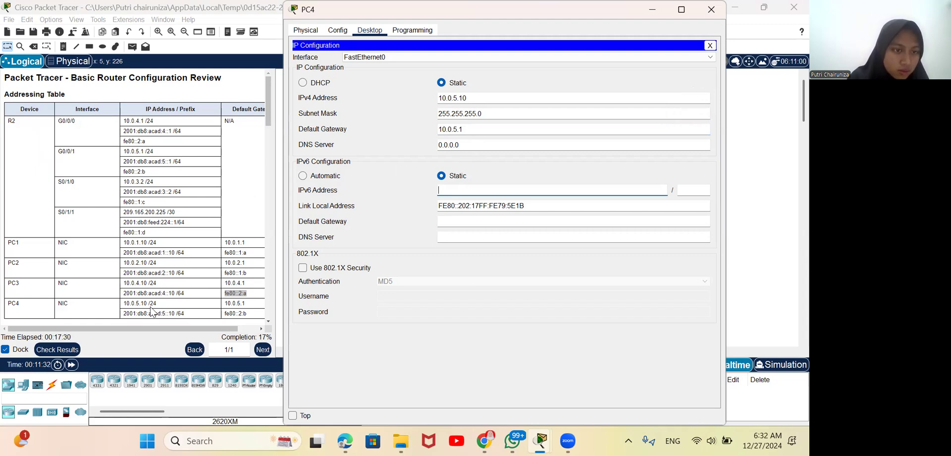
drag(125, 317, 175, 315)
click(176, 314)
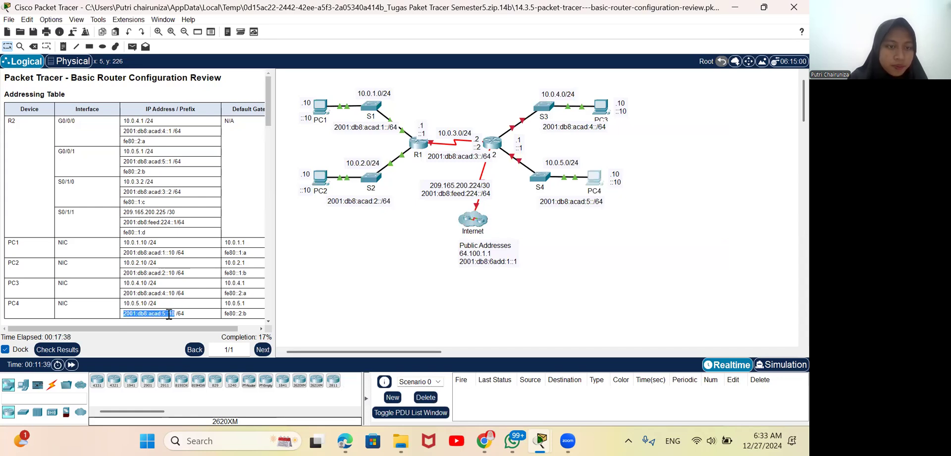
right_click(169, 316)
click(193, 322)
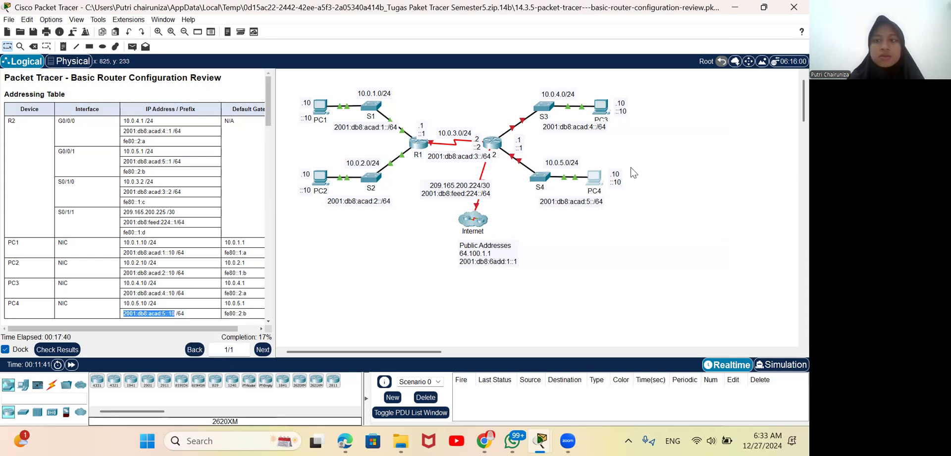
click(592, 180)
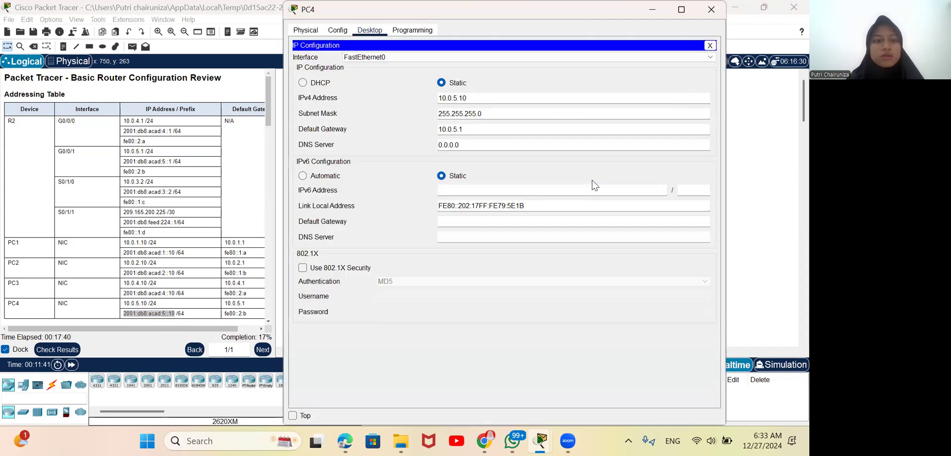
right_click(506, 194)
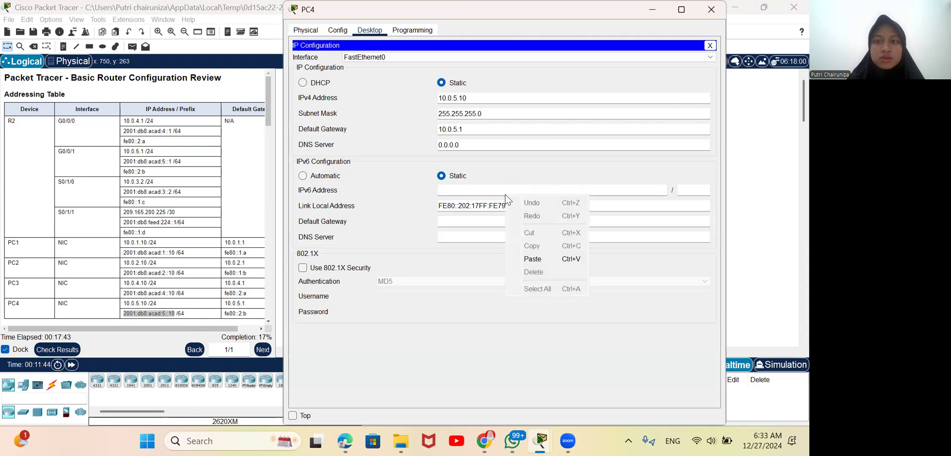
click(540, 259)
click(698, 189)
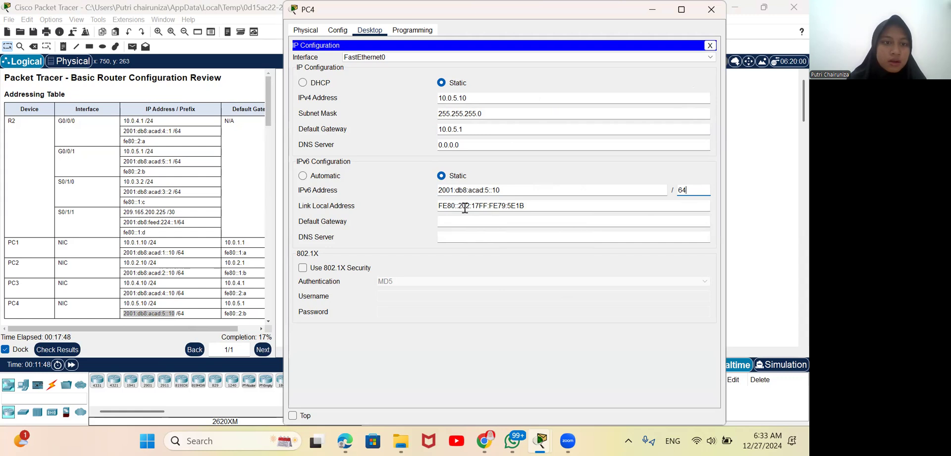
Step: Set PC4's IPv6 default gateway to fe80::2:b and close its configuration window
click(448, 225)
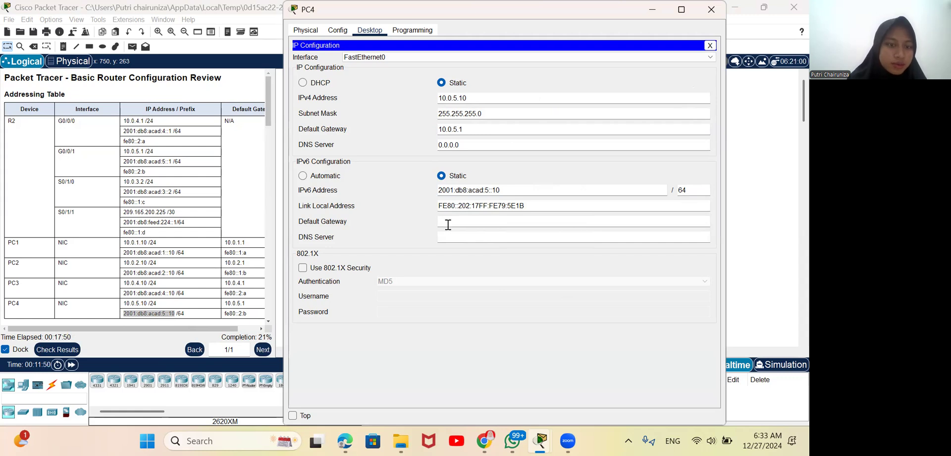
text(f)
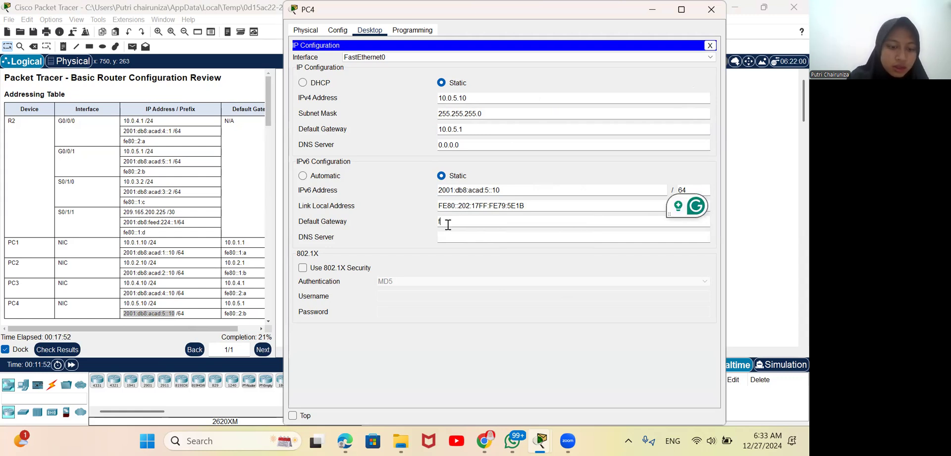
text(e80:)
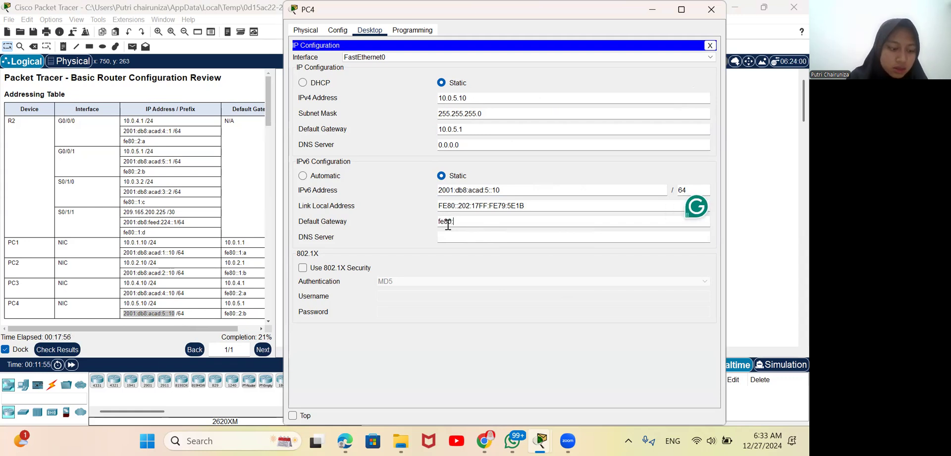
text(:2)
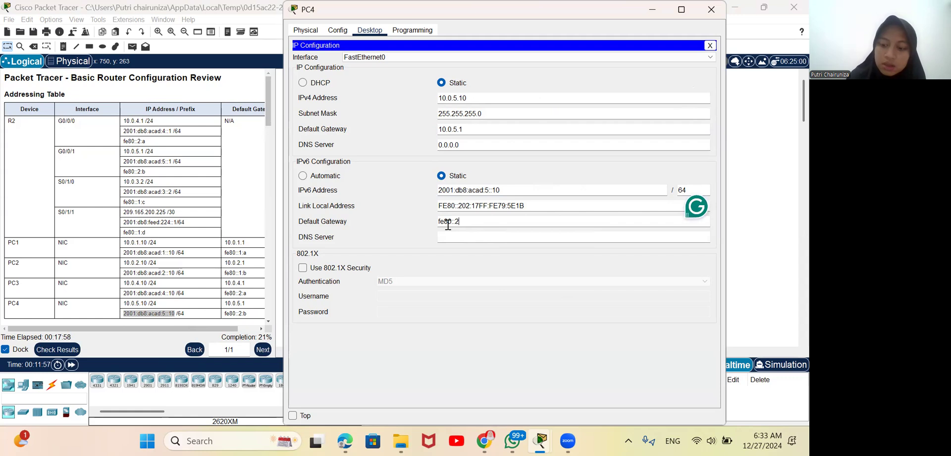
text(:b)
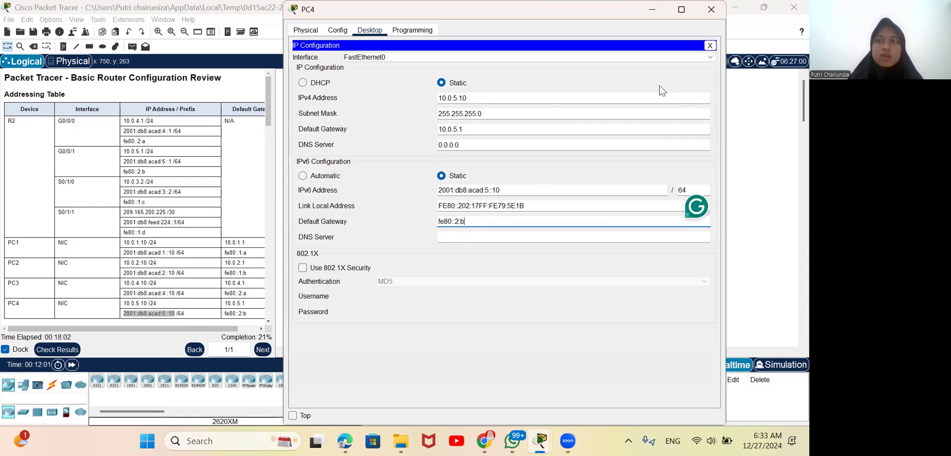
click(712, 10)
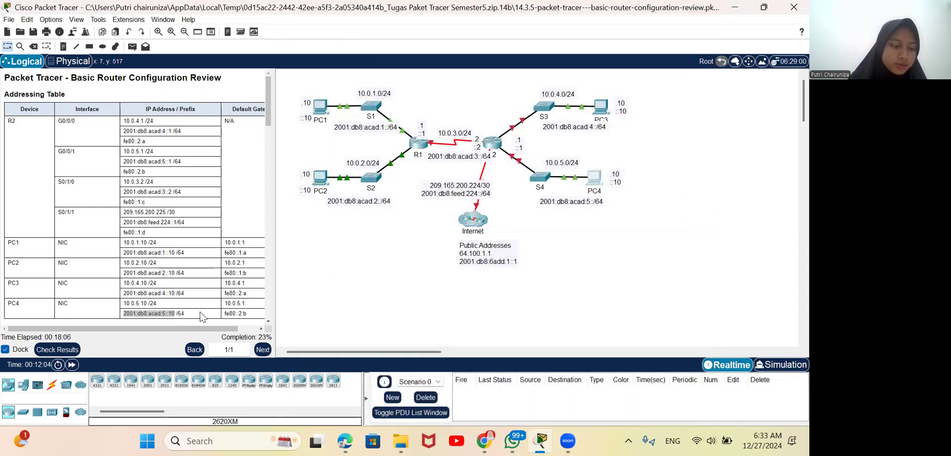
Step: Consult the router configuration instructions, then bring up router R2's command-line interface
scroll(125, 303, down, 1)
scroll(125, 305, down, 5)
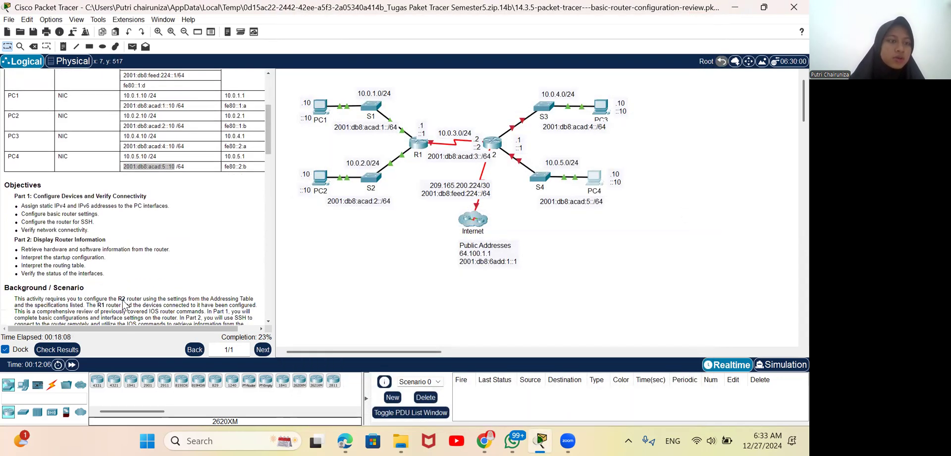
scroll(125, 305, down, 1)
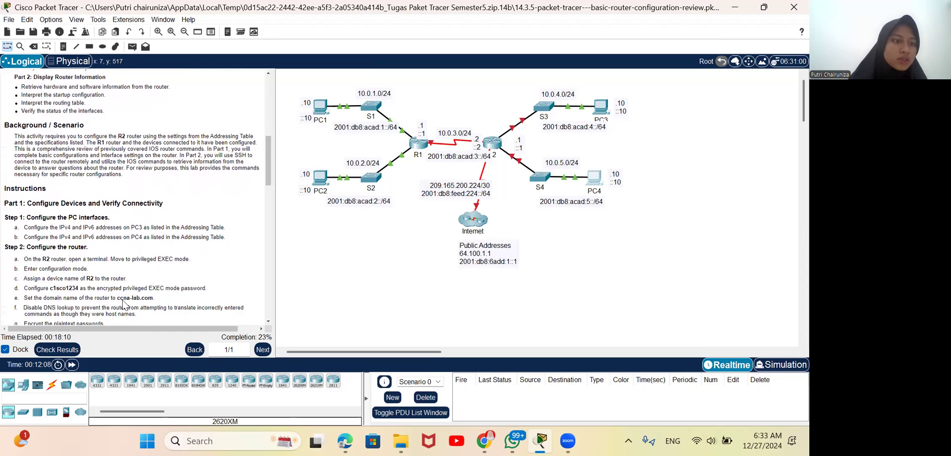
scroll(124, 303, down, 2)
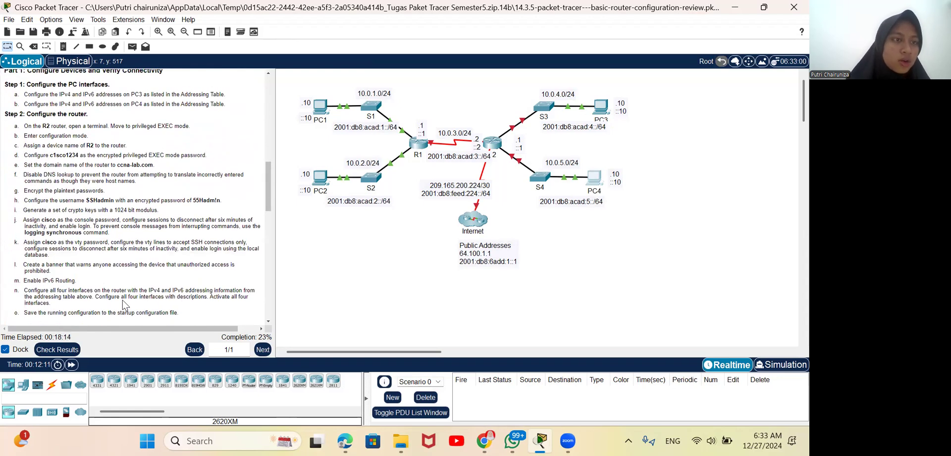
click(496, 143)
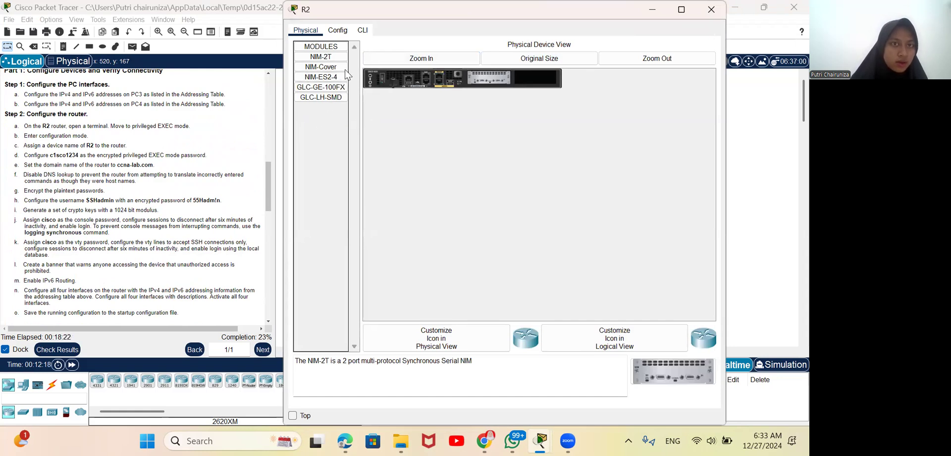
key(Tab)
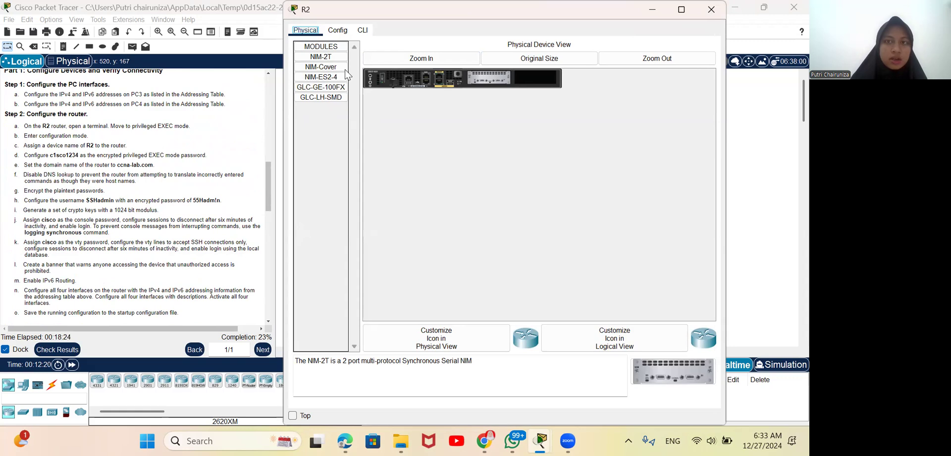
key(Right)
key(Right)
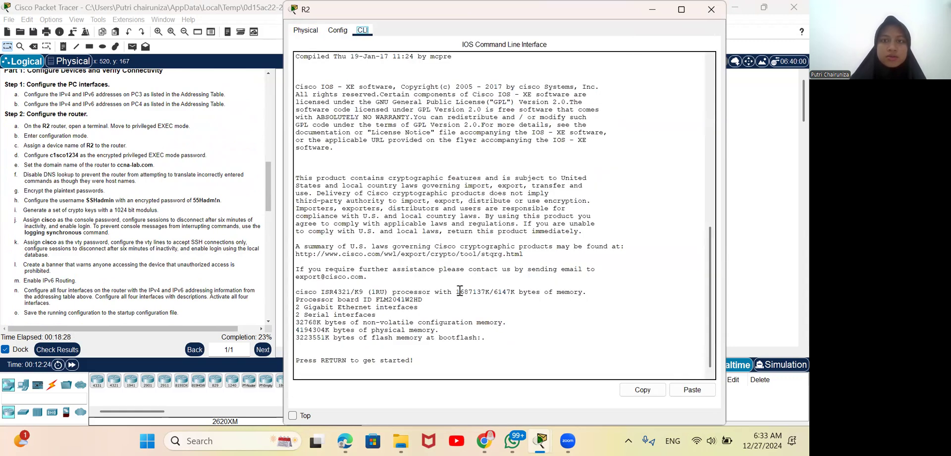
click(433, 333)
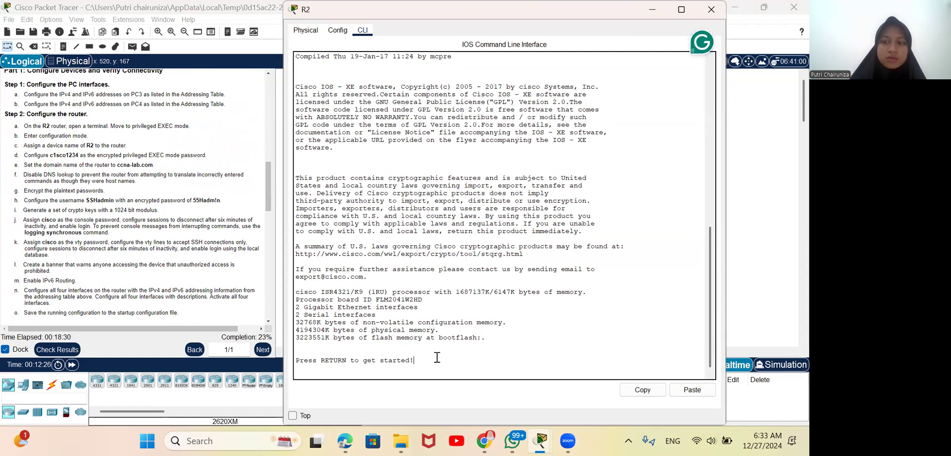
click(712, 10)
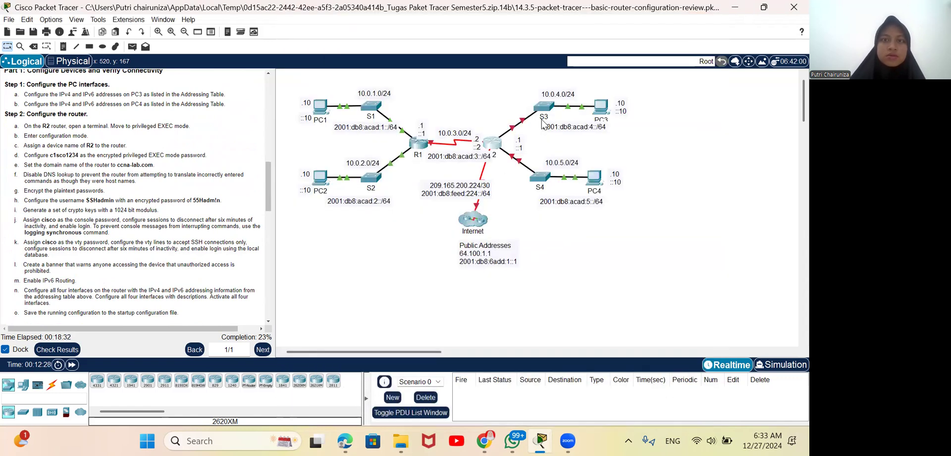
Step: Reopen R2's command line, start a console session, and move the window down clear of the screen's upper edge
click(492, 147)
click(460, 356)
key(Return)
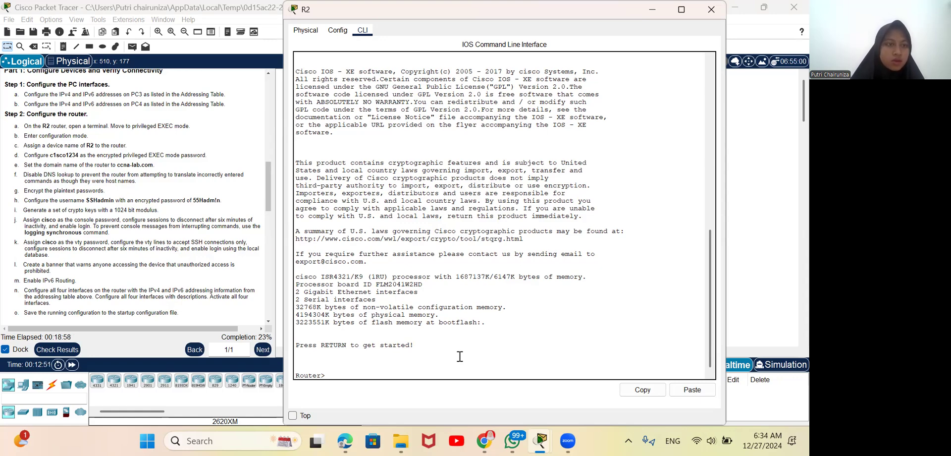
scroll(218, 270, up, 10)
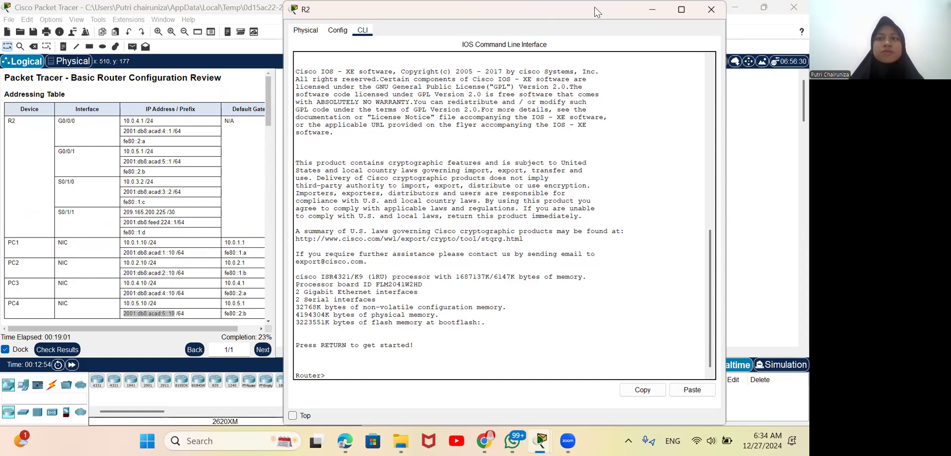
drag(595, 7, 599, 62)
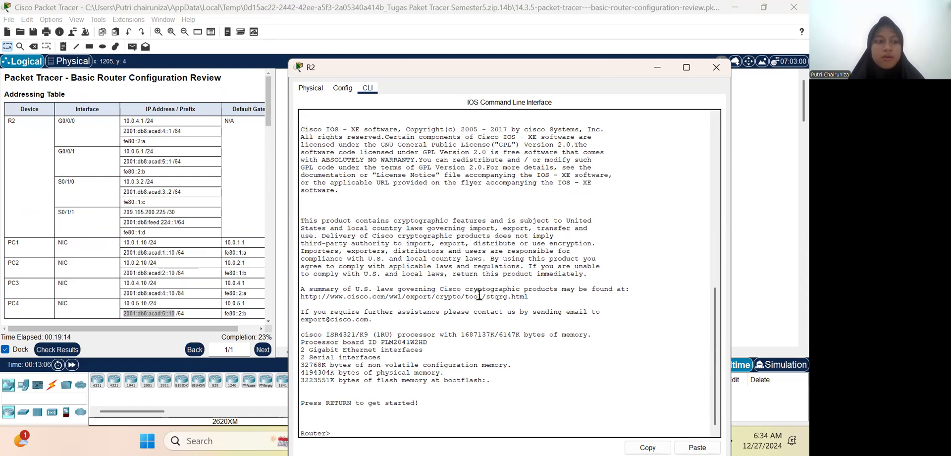
Step: Enter privileged EXEC mode with enable, and global configuration mode with conf t, on the router
text(enable)
key(Return)
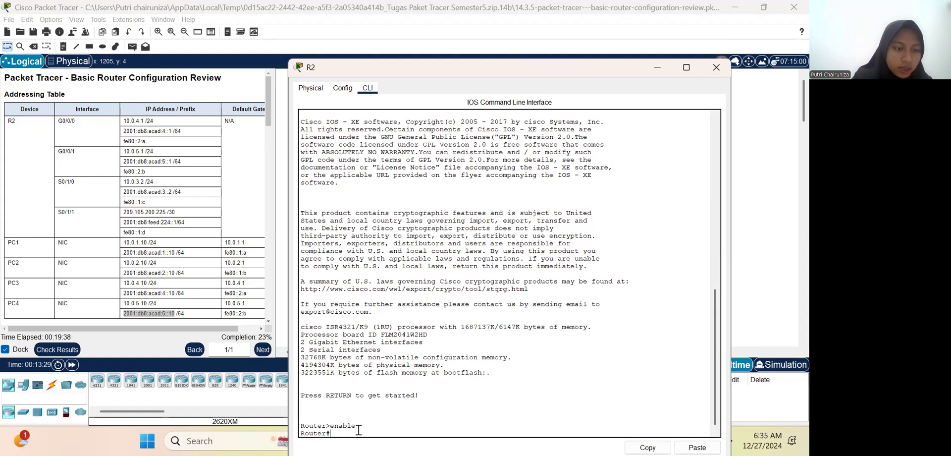
text(conf t)
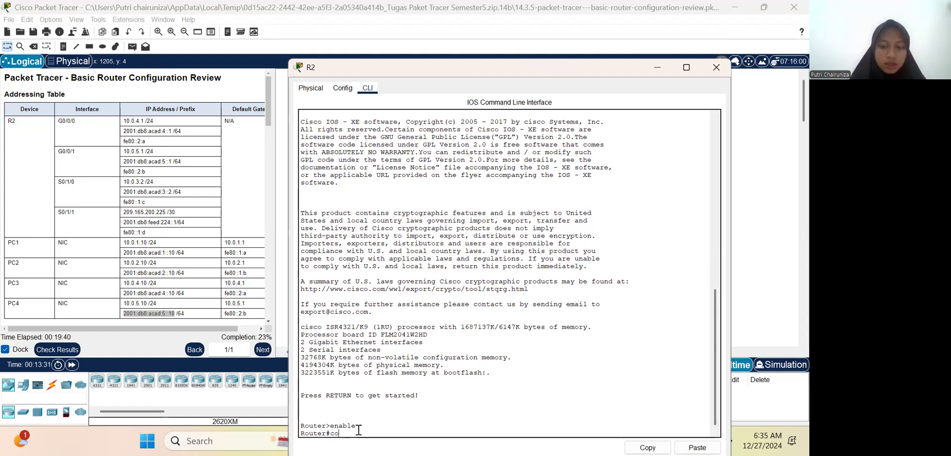
key(Return)
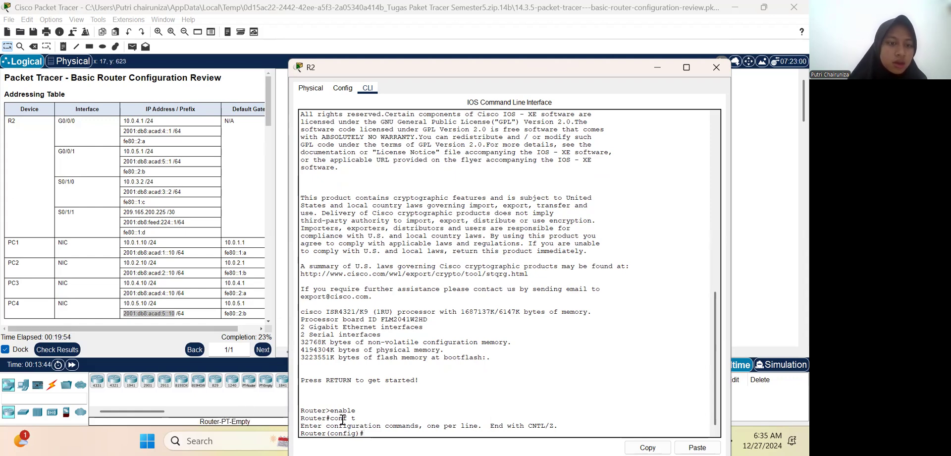
Step: Assign the hostname R2 to the router as listed in the Step 2 instructions
scroll(348, 421, down, 1)
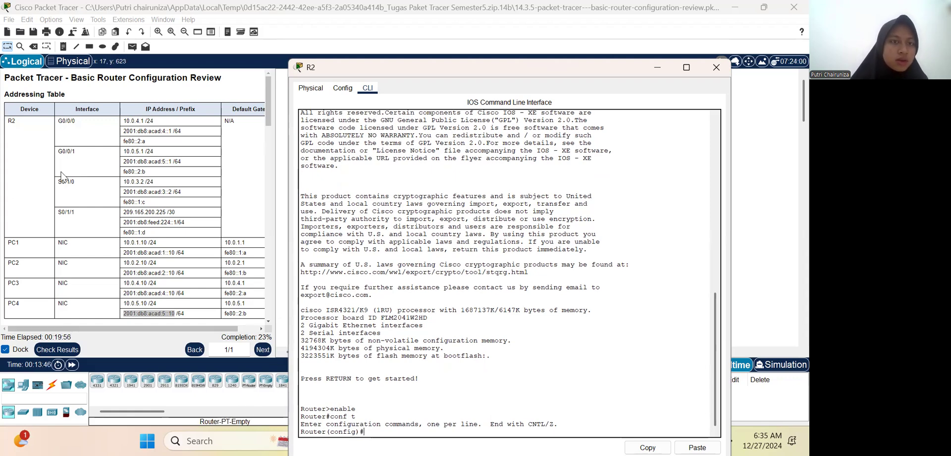
scroll(142, 253, down, 10)
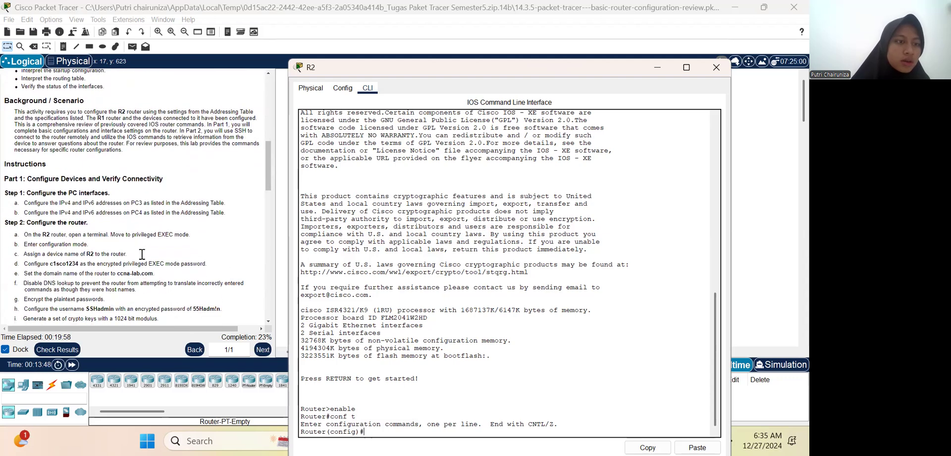
scroll(143, 254, down, 1)
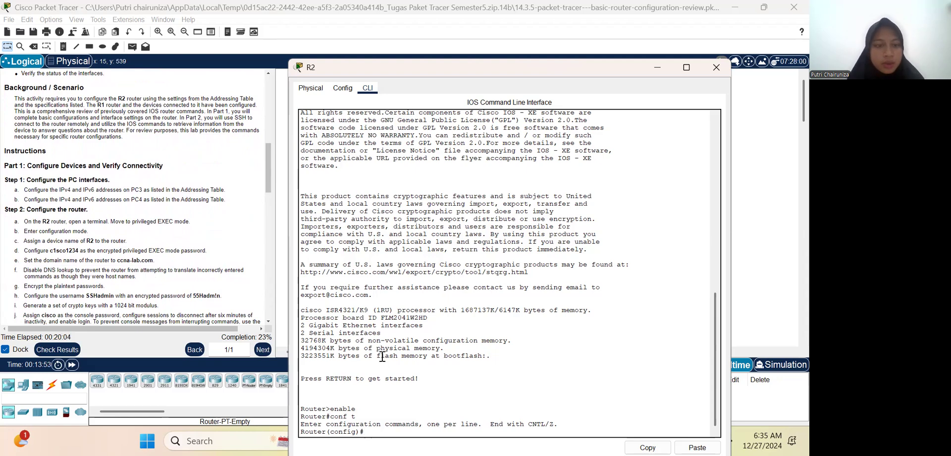
text(hostnam)
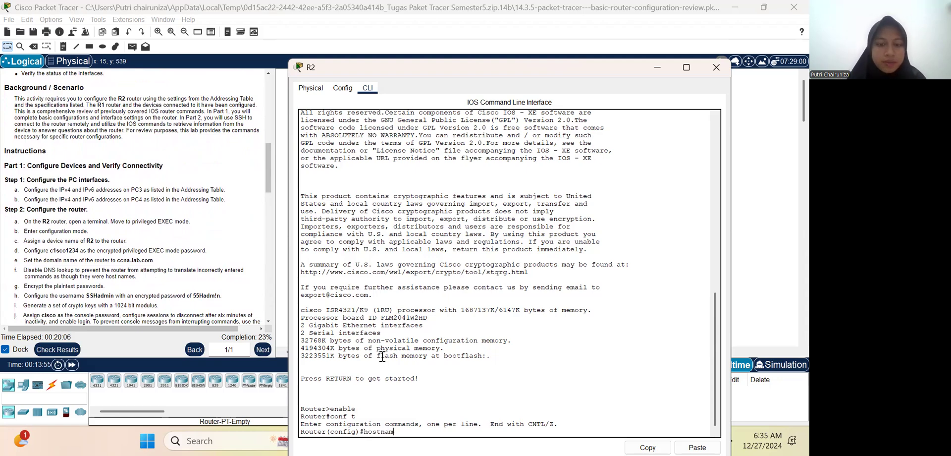
text(e R)
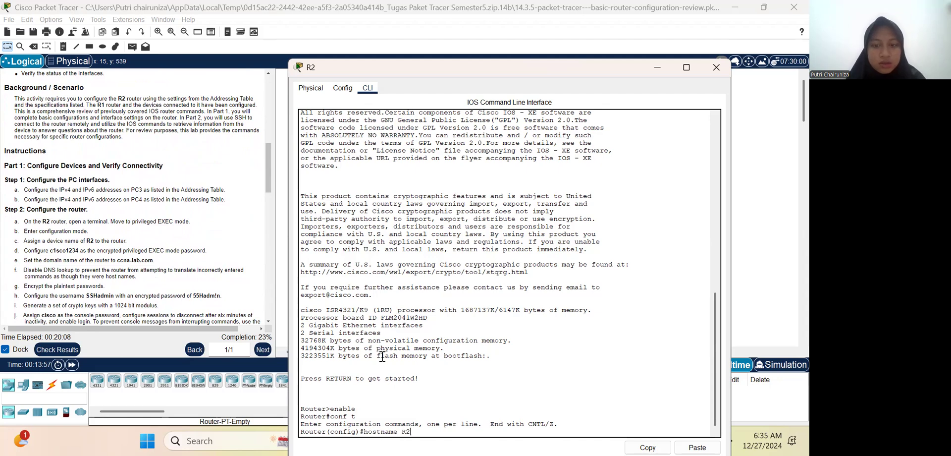
text(2)
key(Return)
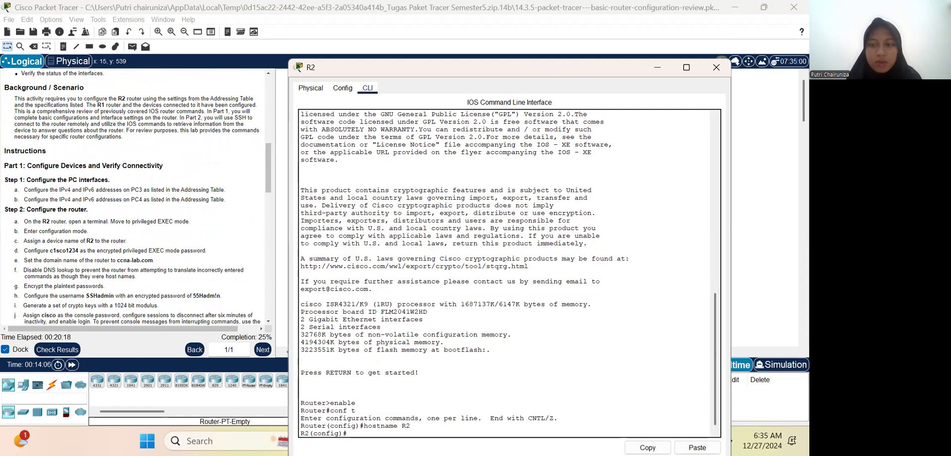
Step: Configure the encrypted privileged EXEC mode password on R2 with enable secret, entering the password given in the instructions
text(enable se)
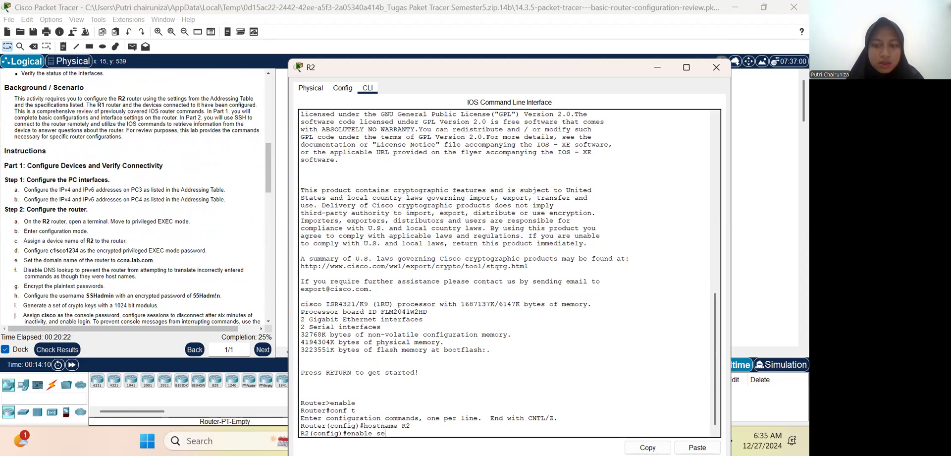
text(cret)
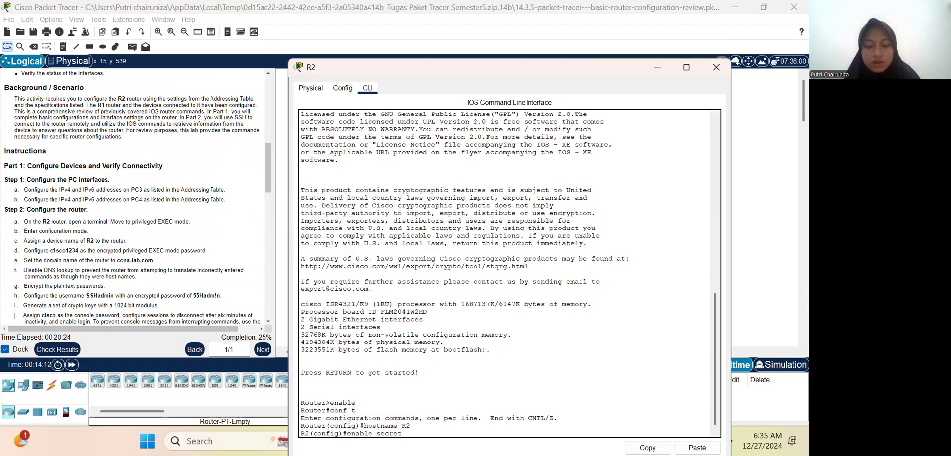
text( c1sco1234)
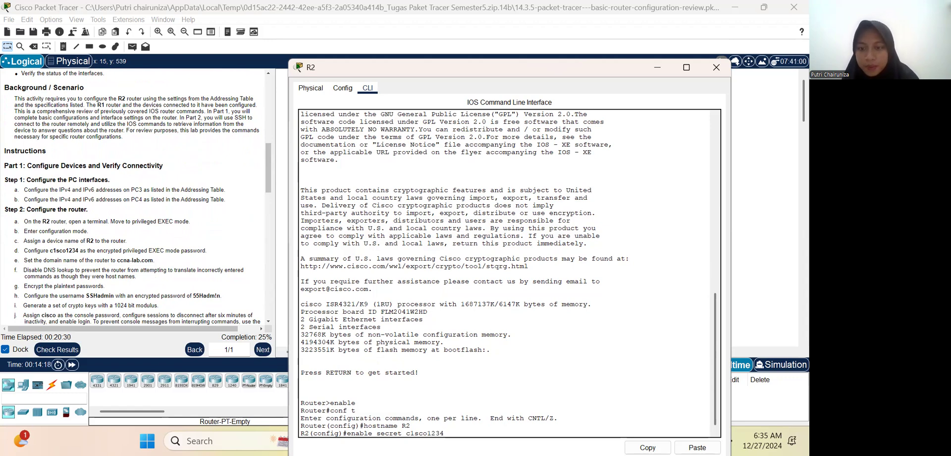
key(Return)
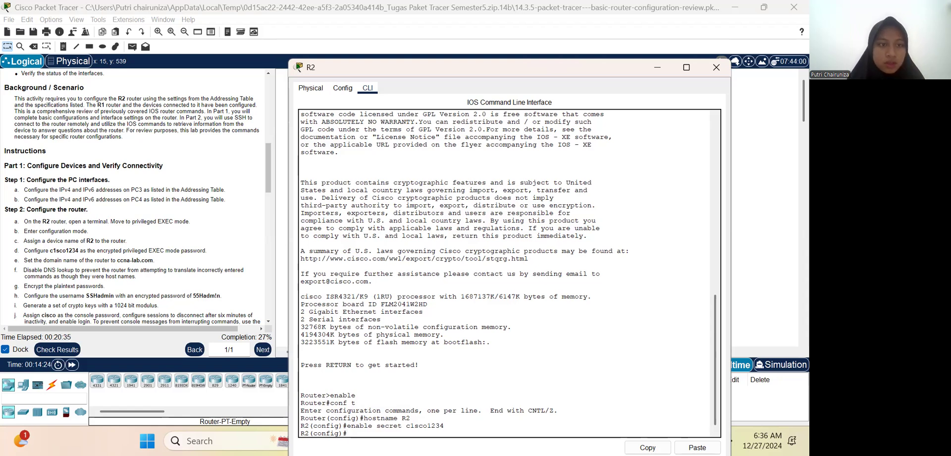
Step: Set R2's domain name to ccna-lab.com with the ip domain-name command
text(ip domain)
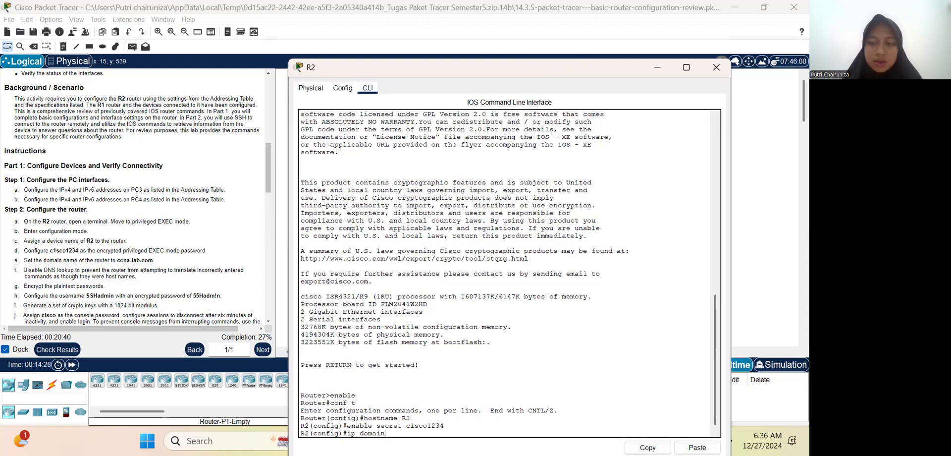
text(-)
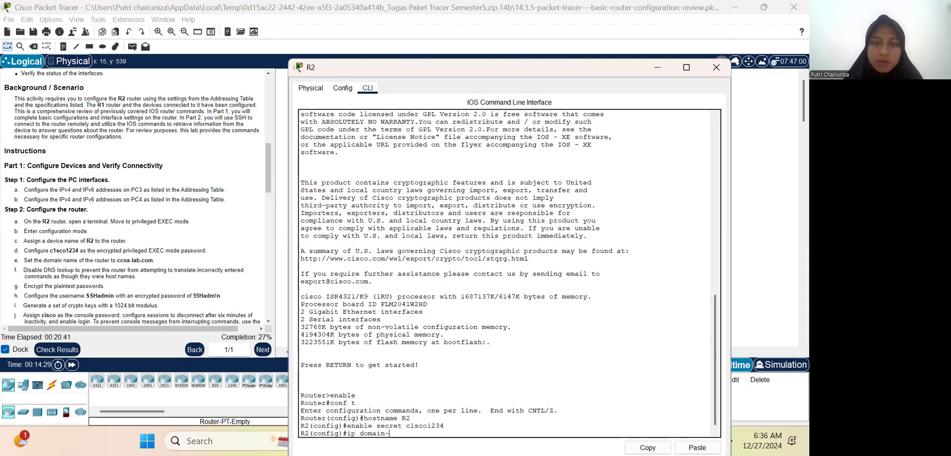
text(name)
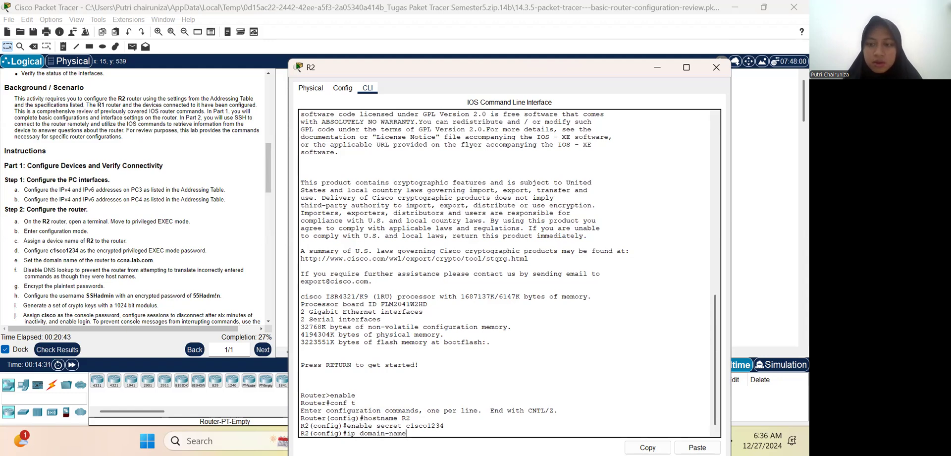
text( ccna)
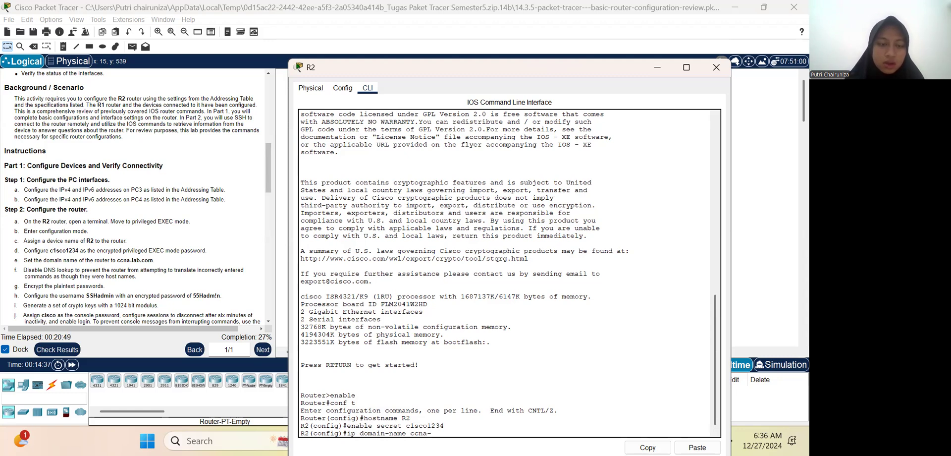
text(-lab.com)
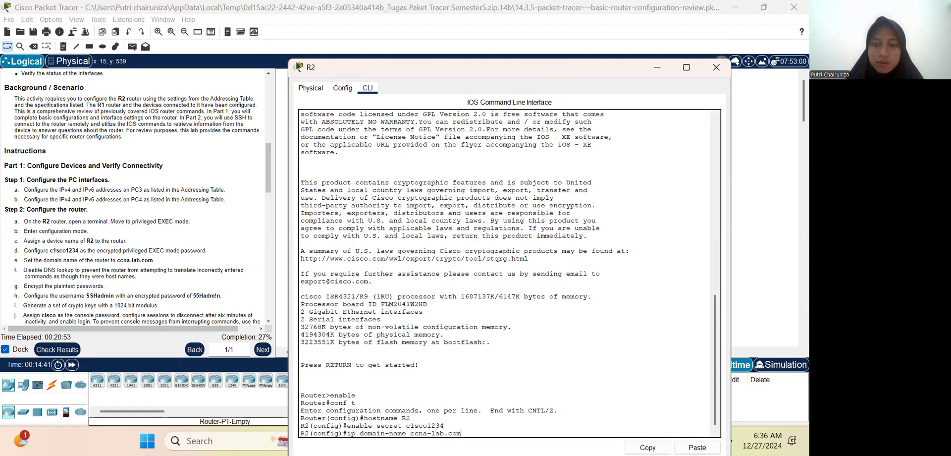
key(Return)
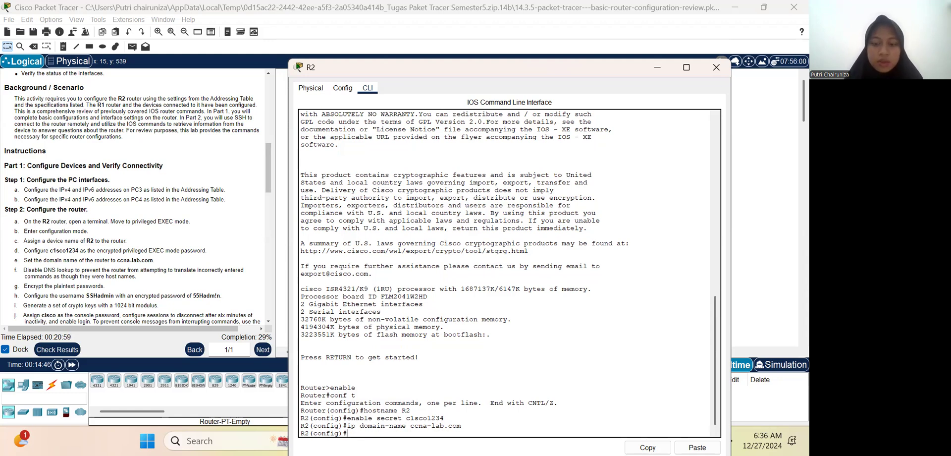
Step: Disable DNS lookup on R2 with the no ip domain lookup command
text(no ip domain)
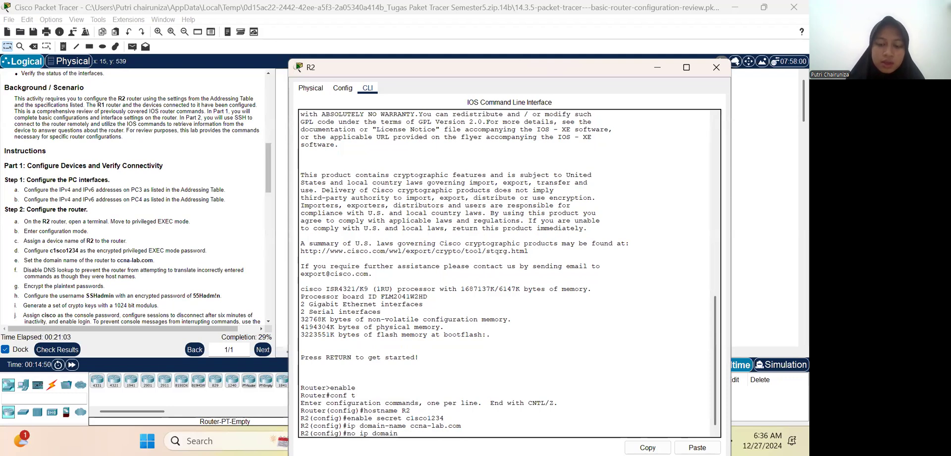
text( lookup)
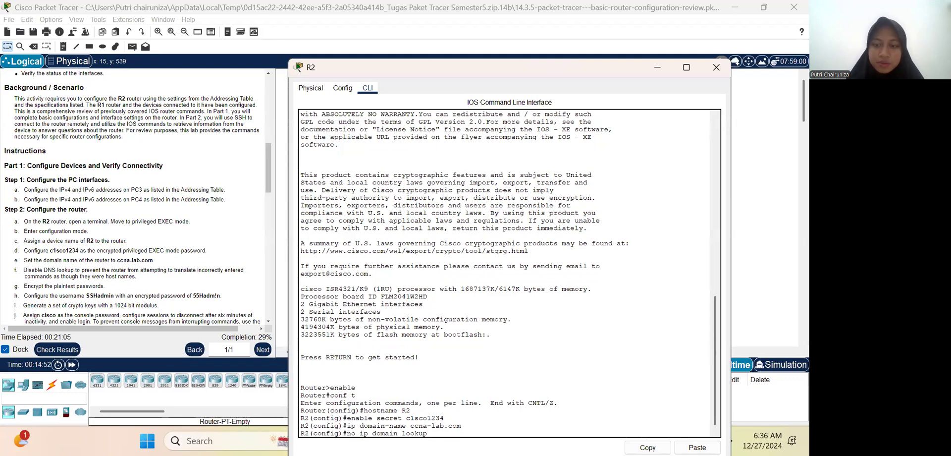
key(Return)
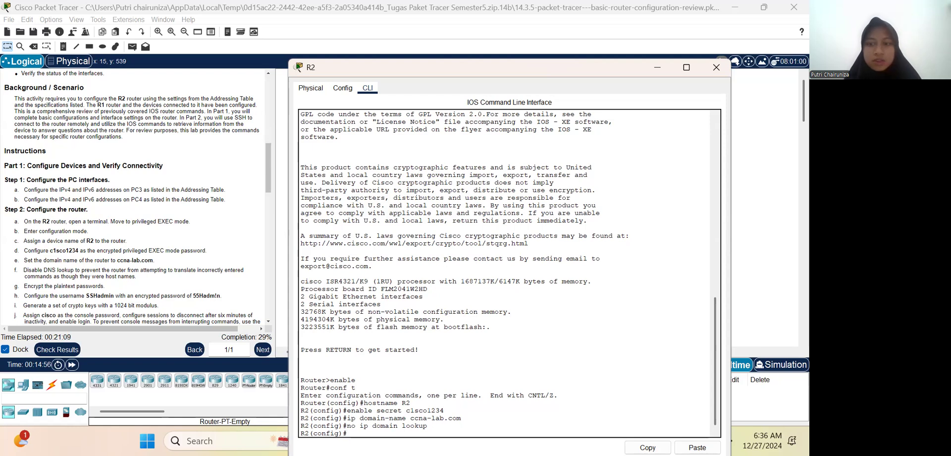
Step: Encrypt the plaintext passwords on R2 with the service password-encryption command
text(sercice)
key(BackSpace)
key(BackSpace)
key(BackSpace)
key(BackSpace)
key(BackSpace)
text(vice password)
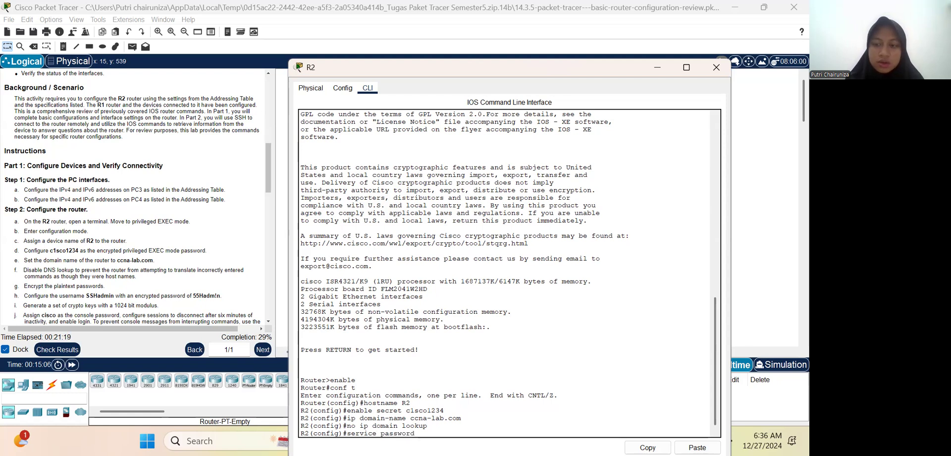
text(-encr)
text(t)
text(yption)
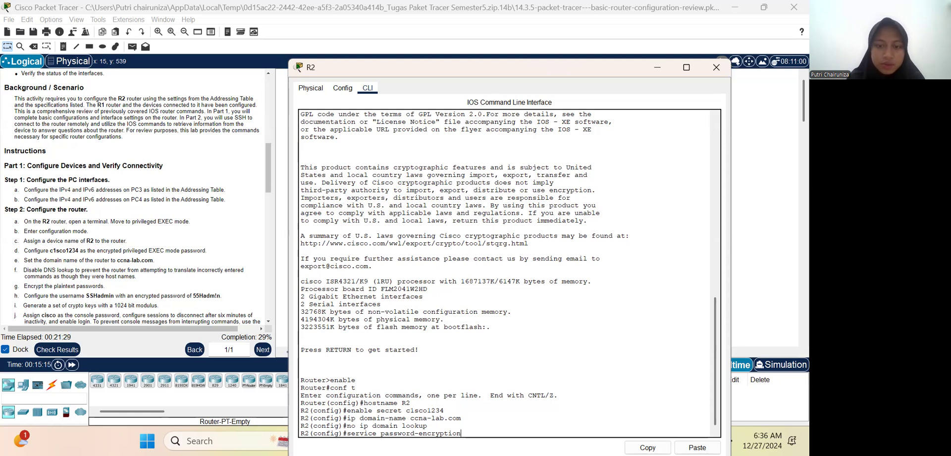
key(Return)
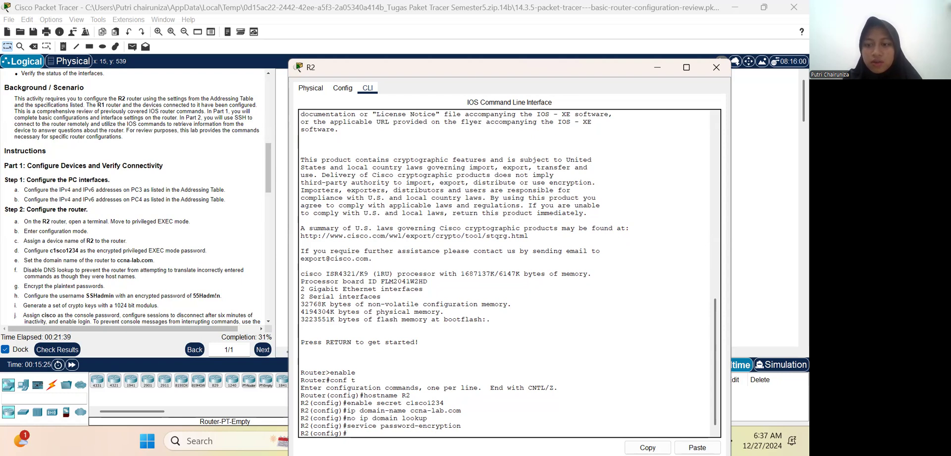
Step: Create the local user SSHadmin on R2 with the username secret command, entering the encrypted password given in the instructions
text(username SSHadmin secret)
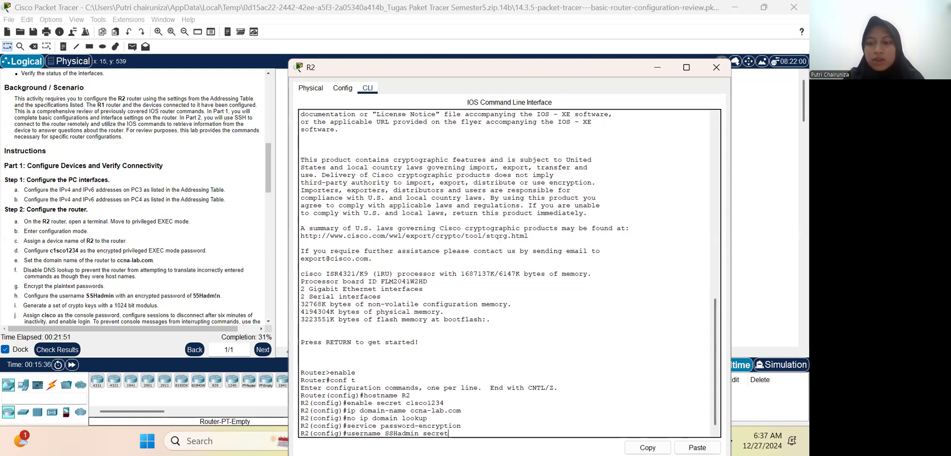
text(55)
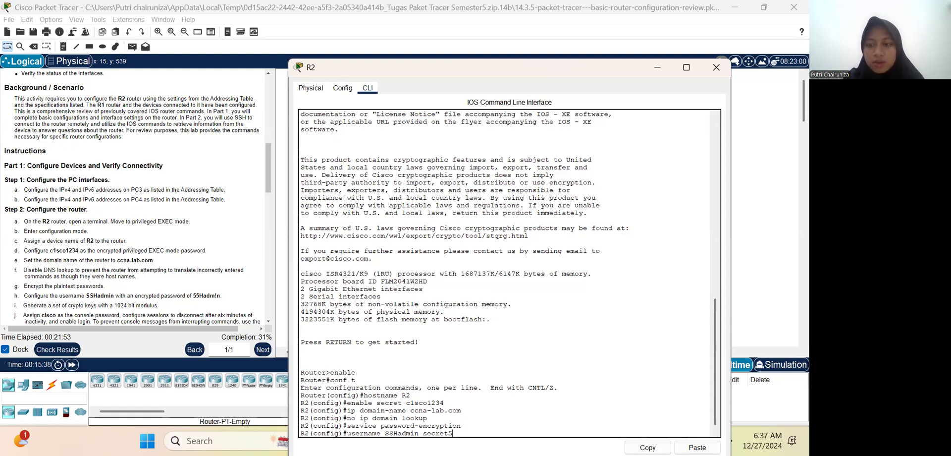
text(H)
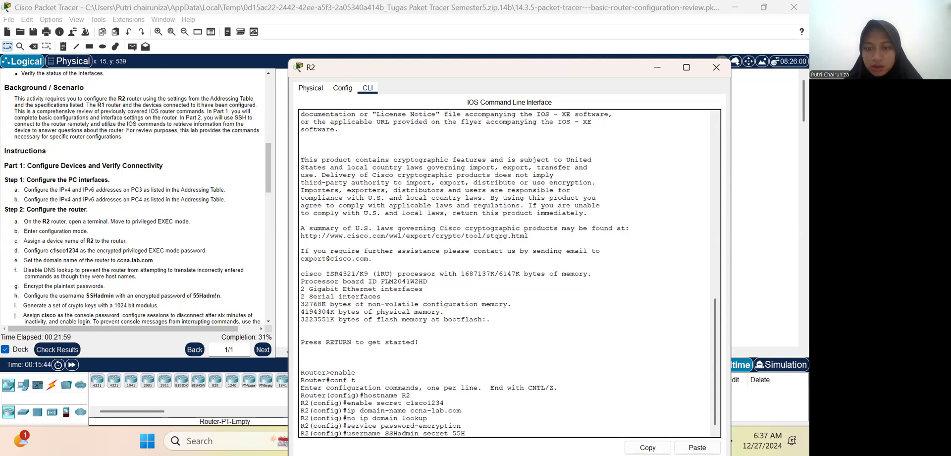
text( adm)
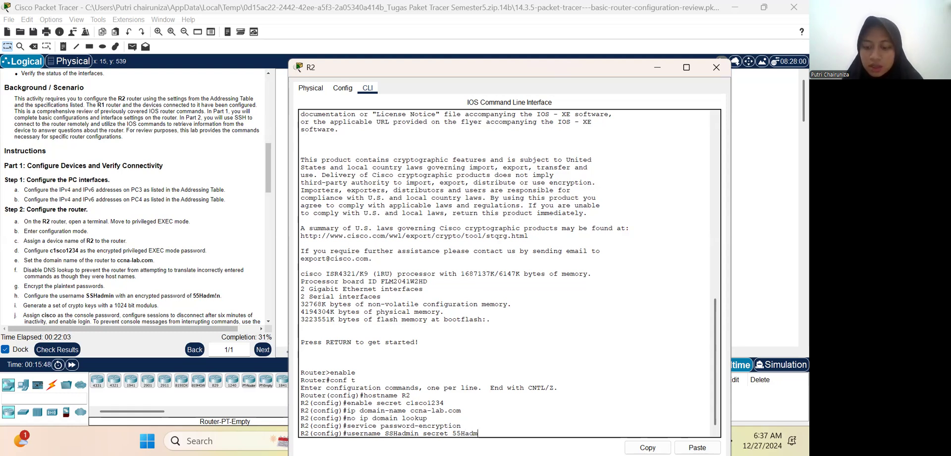
text(!)
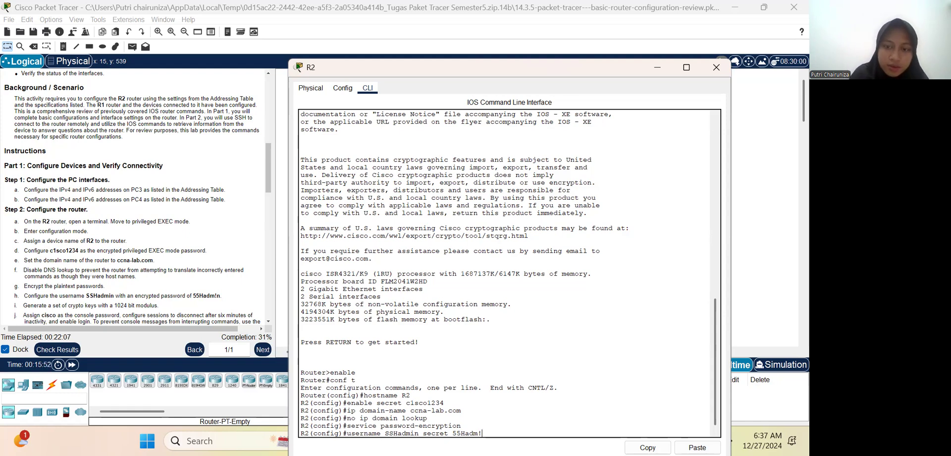
key(Left)
key(Up)
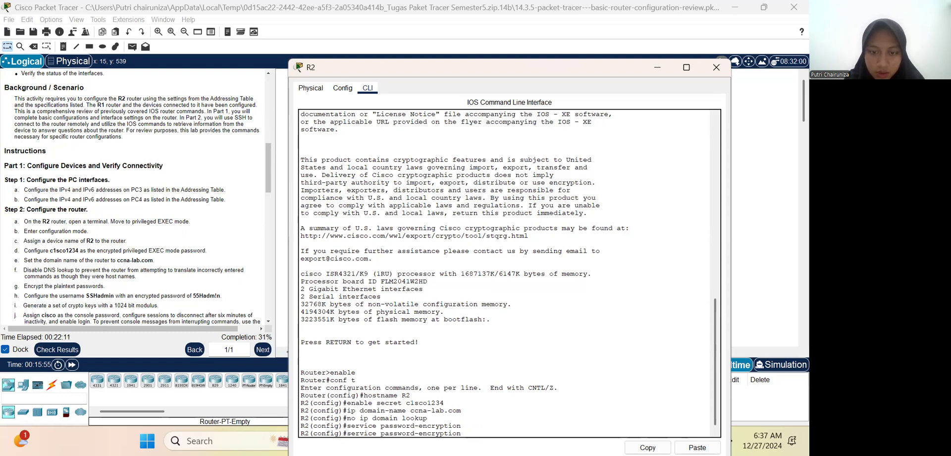
key(Up)
key(Down)
key(Down)
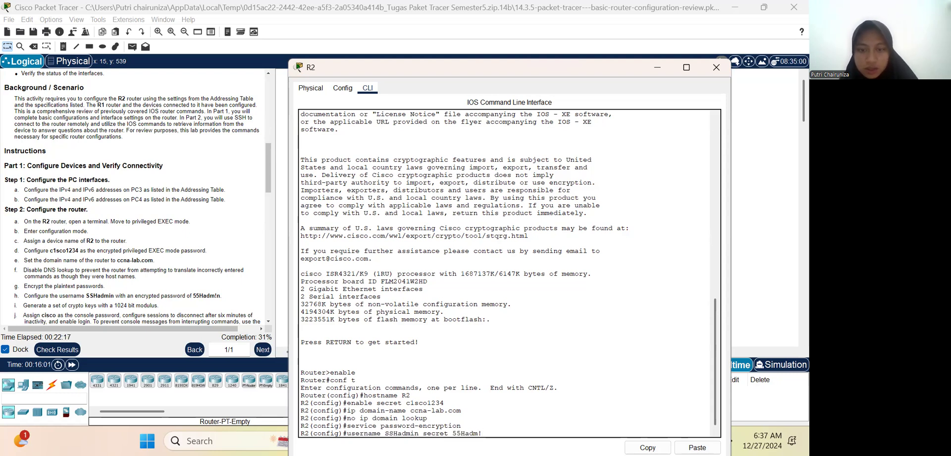
key(BackSpace)
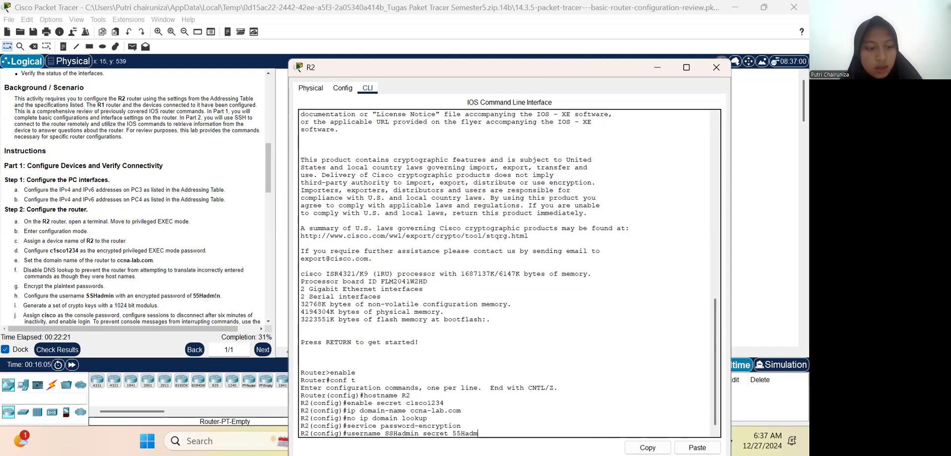
text(n)
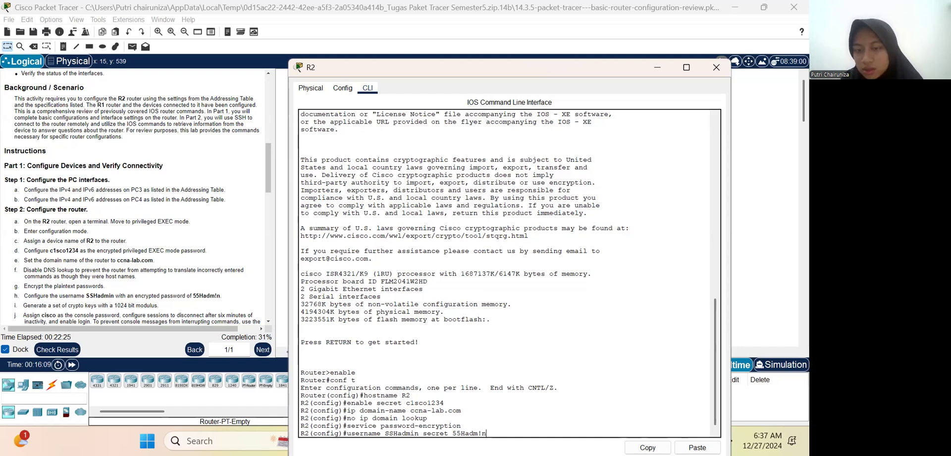
key(Return)
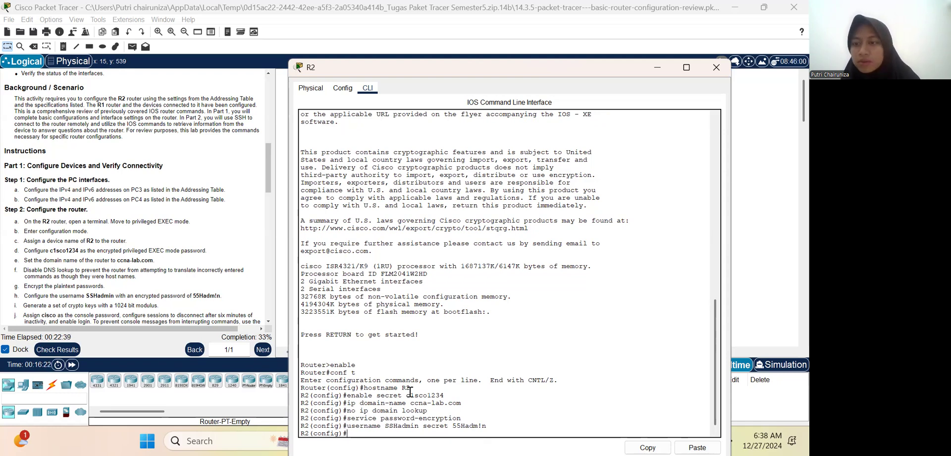
Step: Generate RSA crypto keys on R2 with crypto key generate rsa, using a 1024-bit modulus
text(cry)
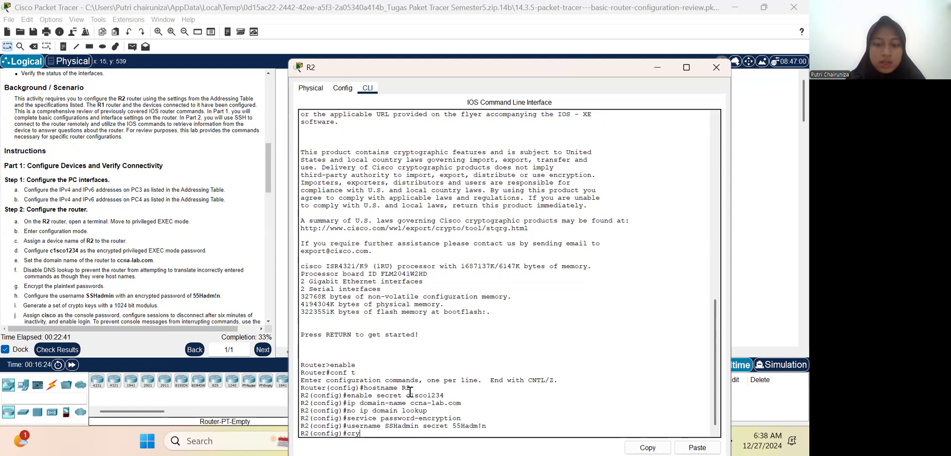
text(pto key gener)
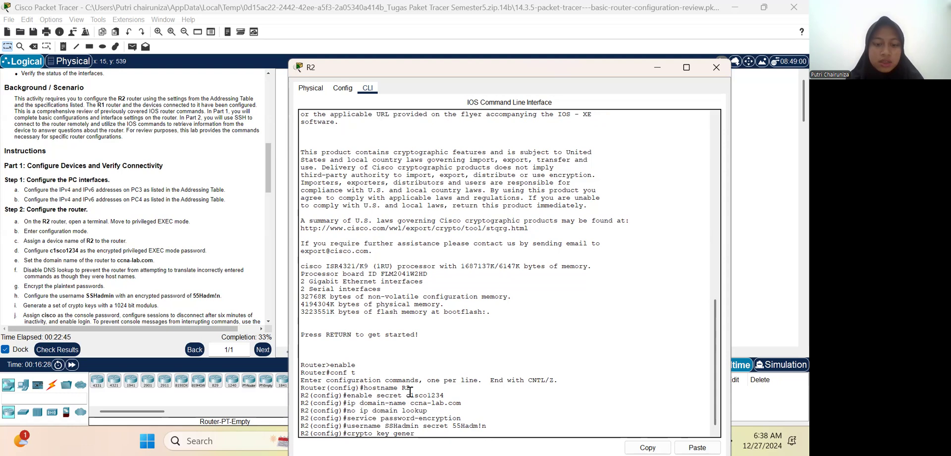
text(ate )
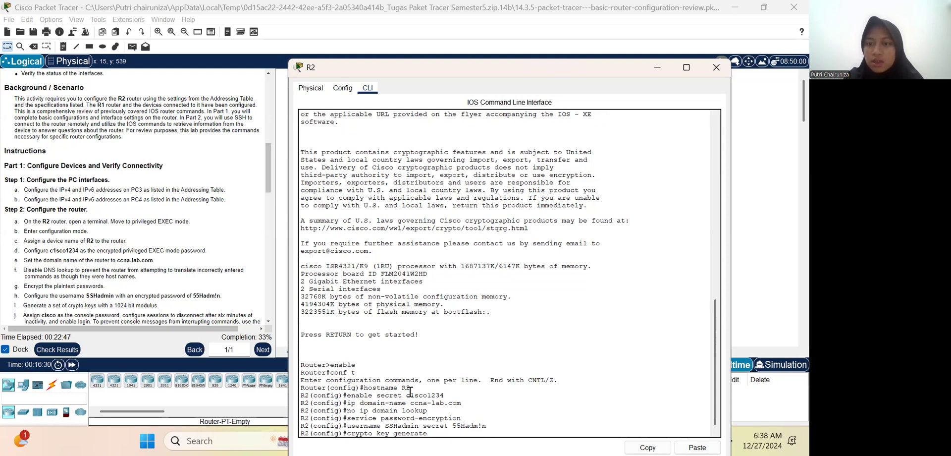
text(rsa)
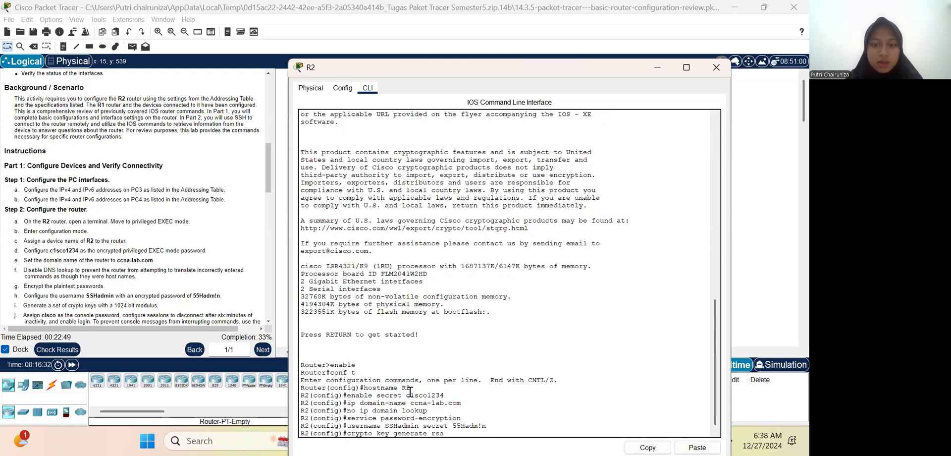
key(Return)
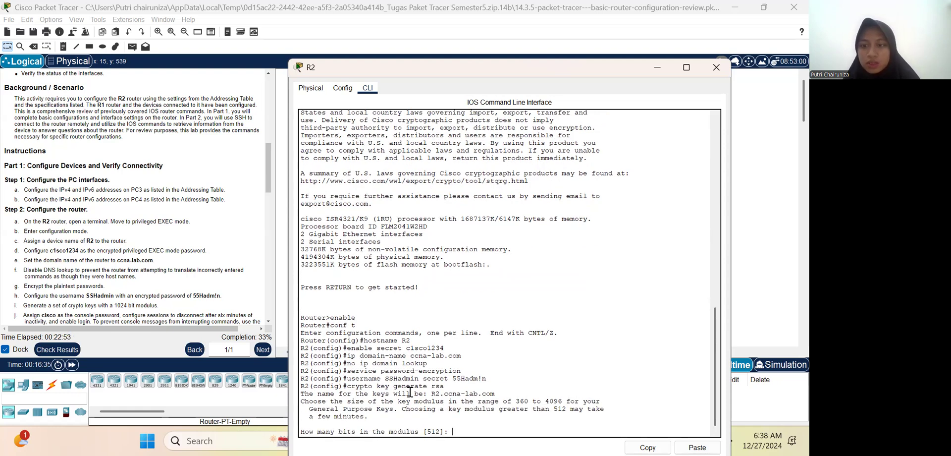
text(102)
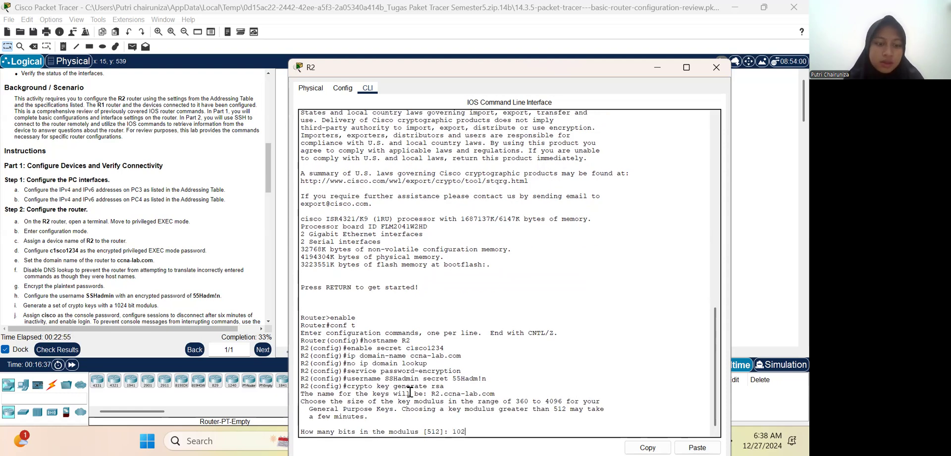
text(4)
key(Return)
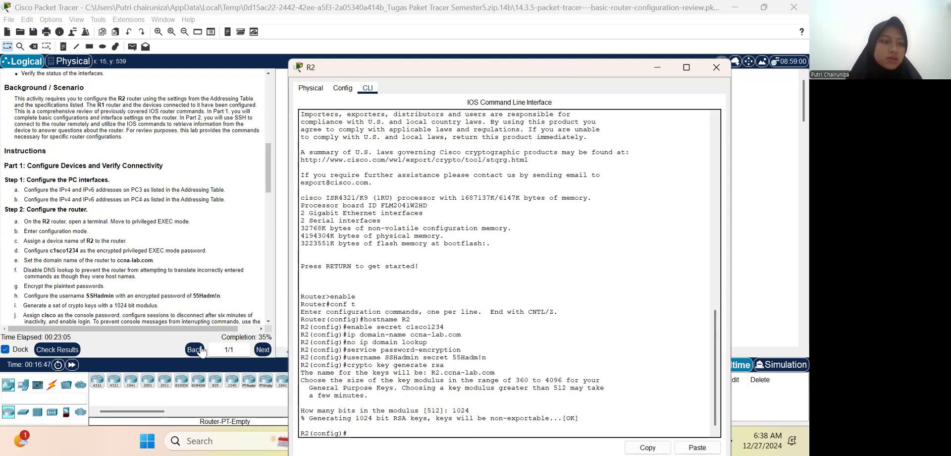
Step: Open console line 0 configuration on R2 and assign the console password given in step j of the instructions
scroll(183, 292, down, 3)
scroll(183, 292, down, 1)
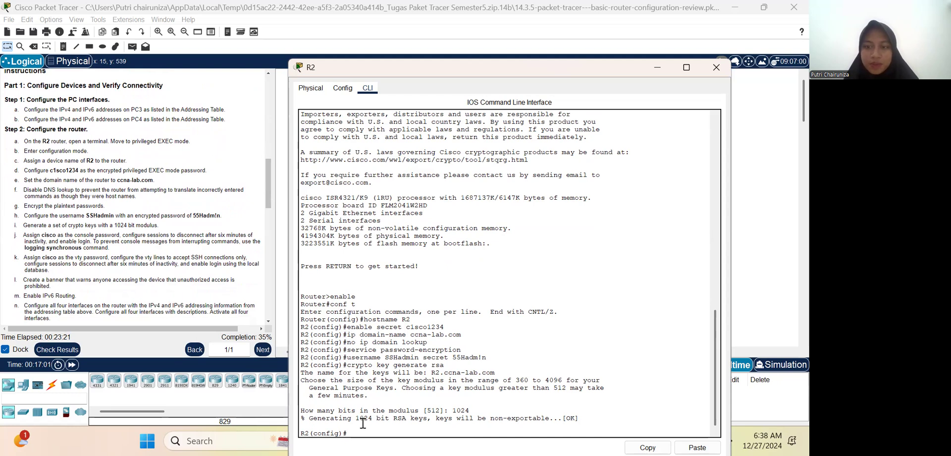
text(ine conso)
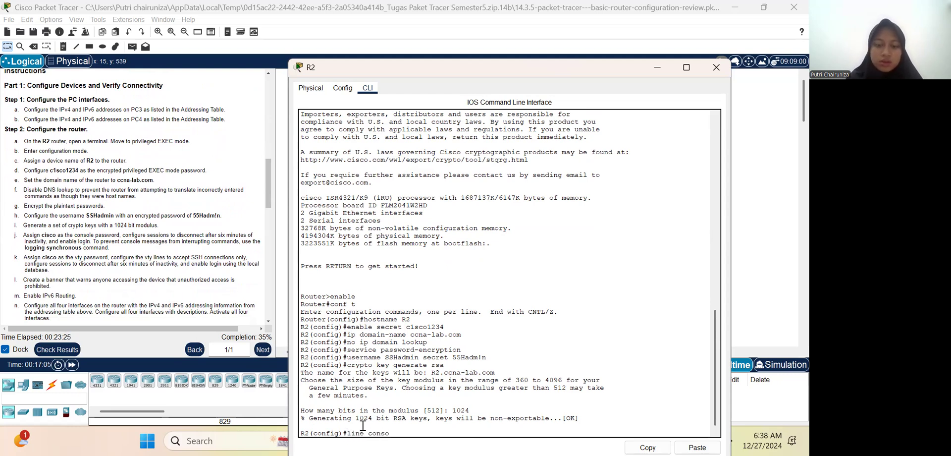
text(le 0)
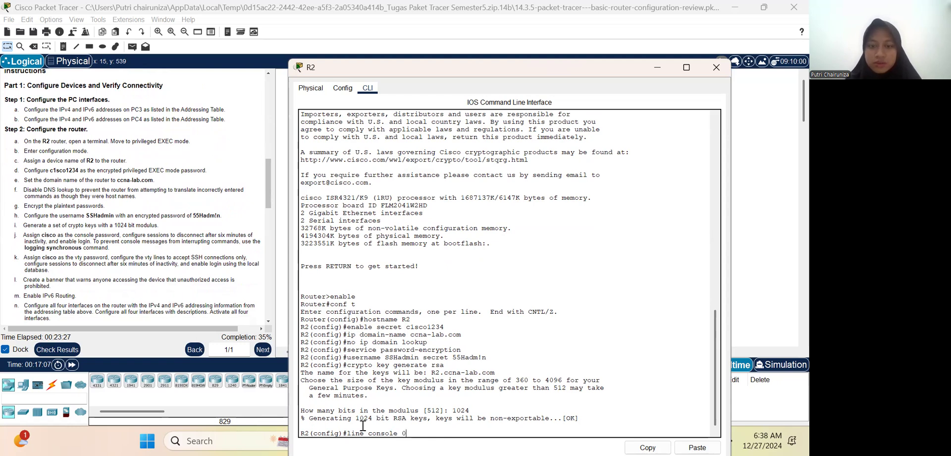
key(Return)
text(pa)
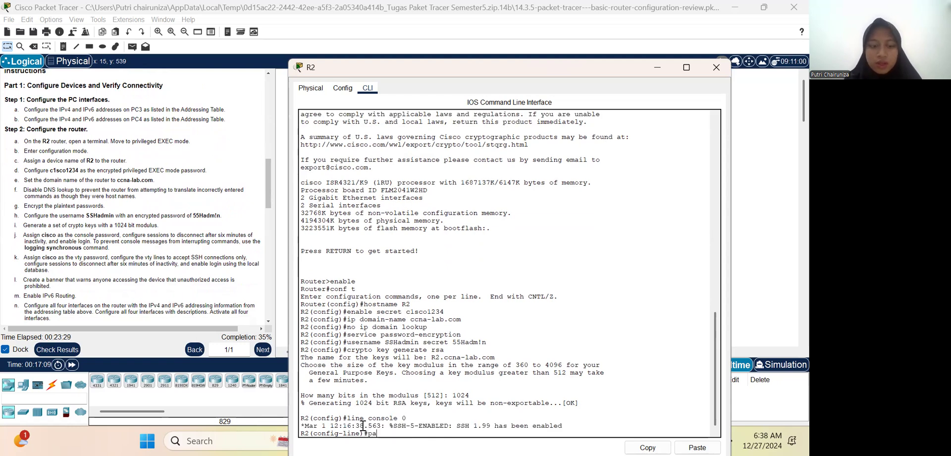
text(ssword )
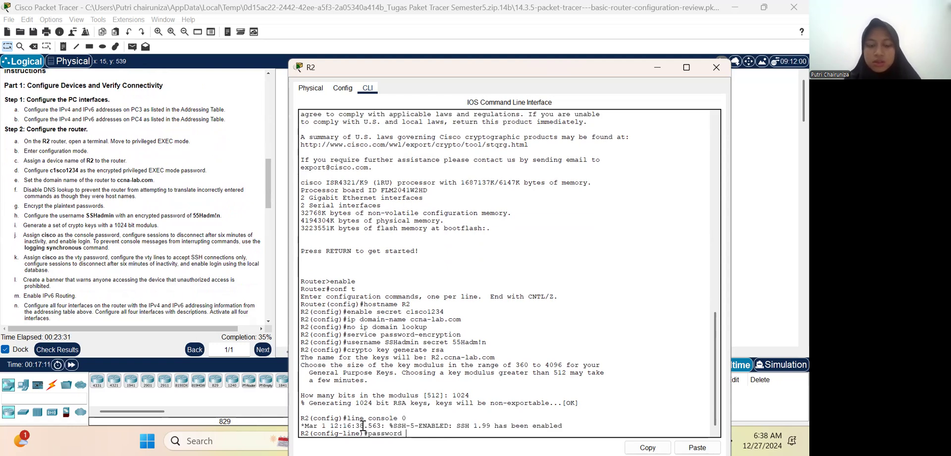
text(cisco)
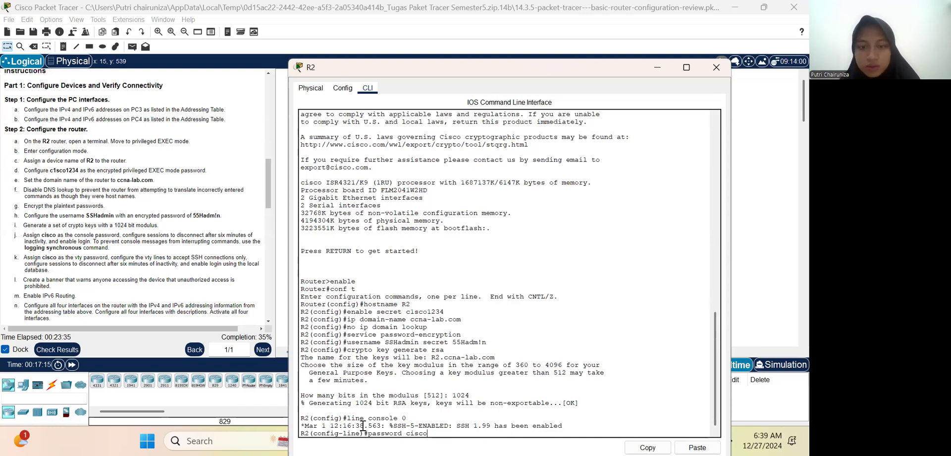
key(Return)
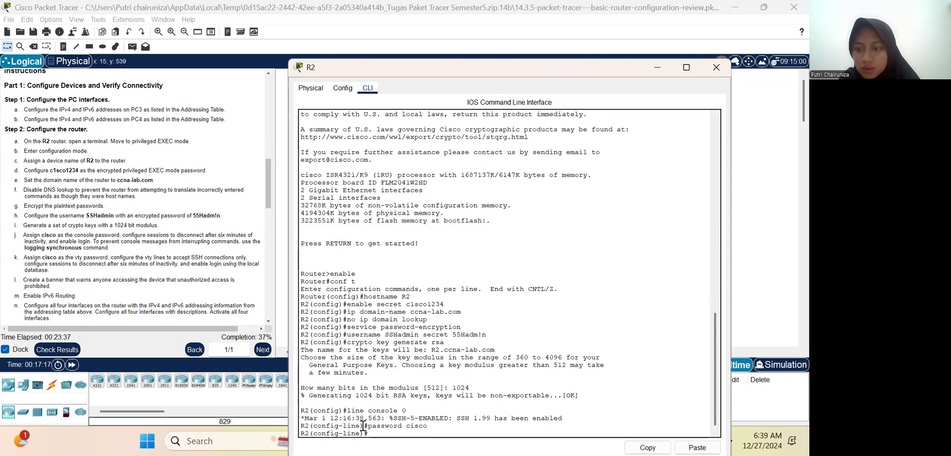
Step: Enable logging synchronous on R2's console line so console messages do not interrupt commands
text(logging)
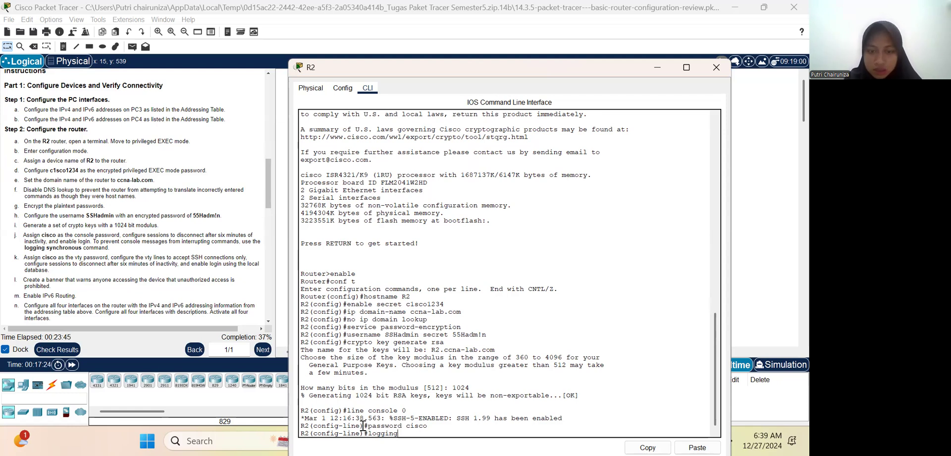
text(sy)
text(nch)
text(roo)
text(u)
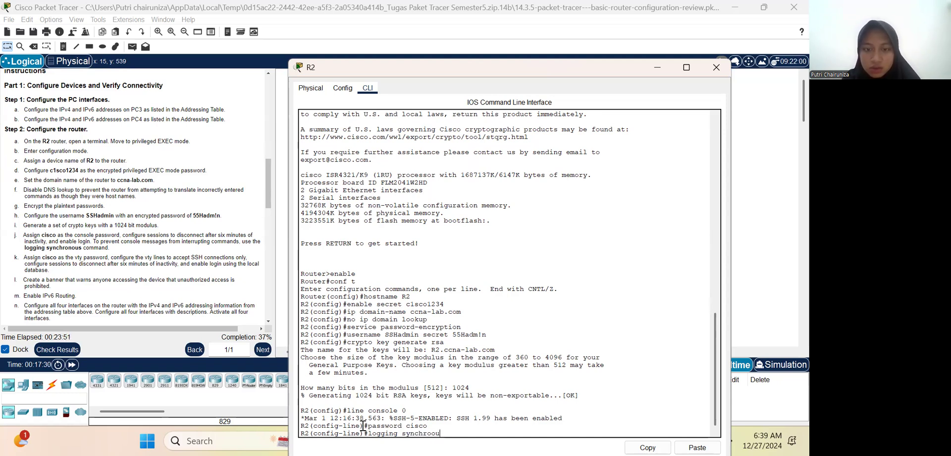
key(BackSpace)
text(nou)
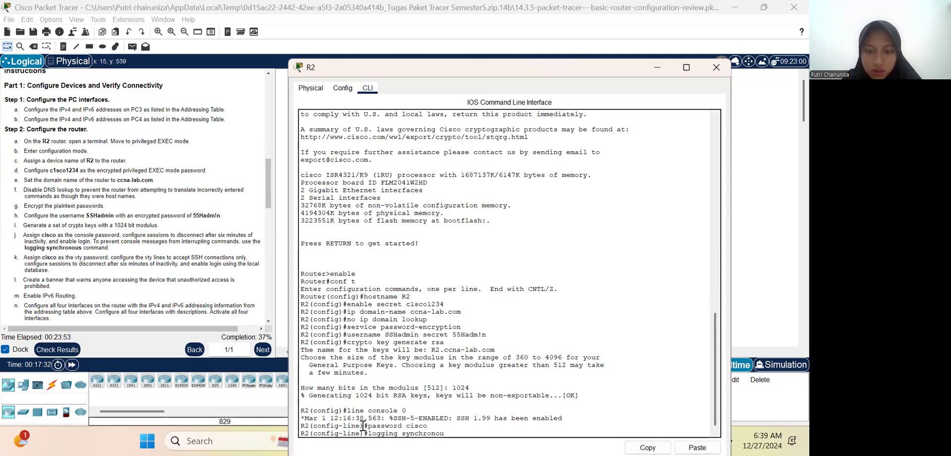
text(s)
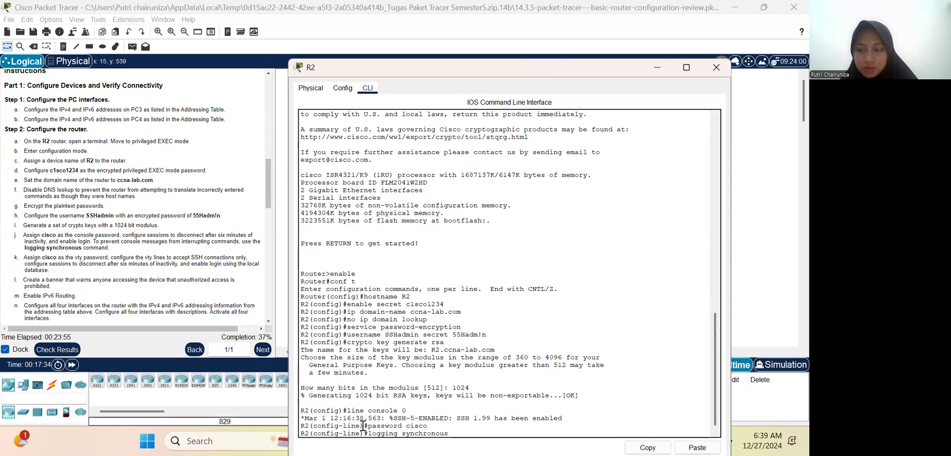
key(Return)
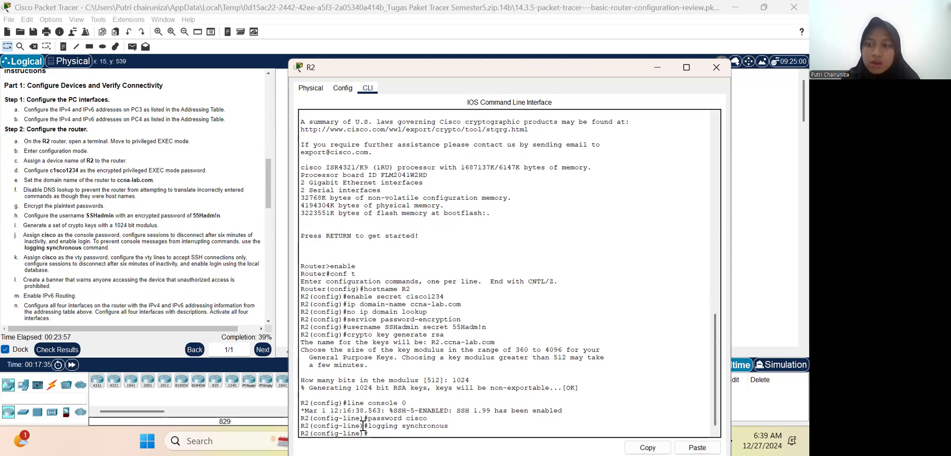
Step: Set the console line's exec-timeout to 6 0 and enable login on it
text(exe)
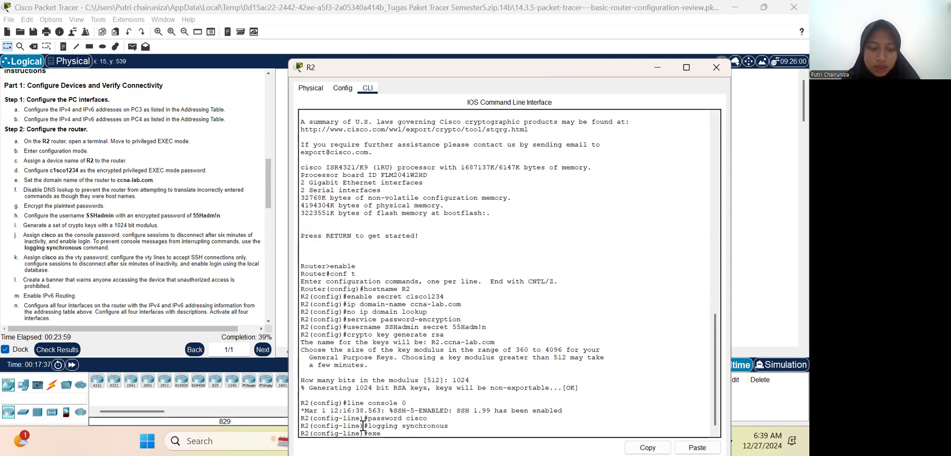
text(c)
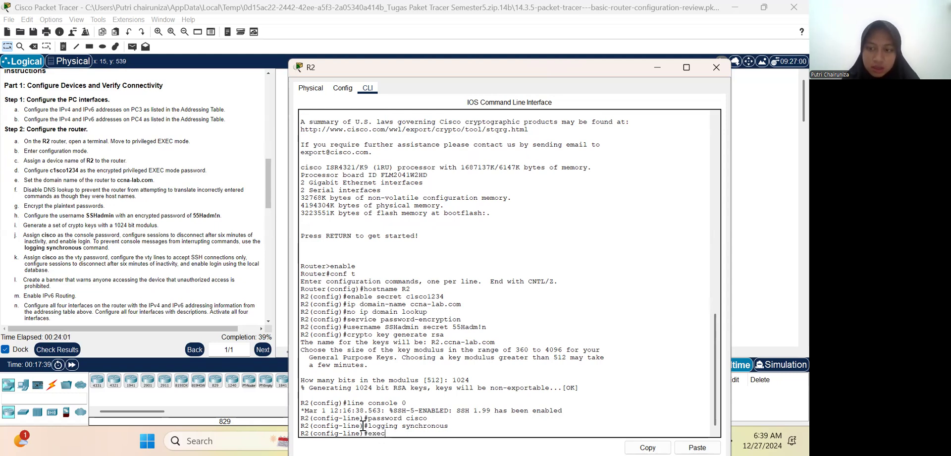
text(-ti)
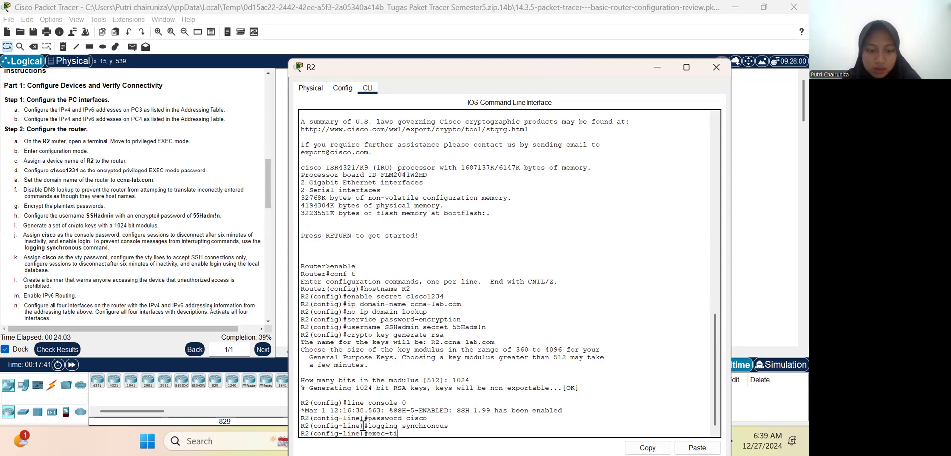
text(meout )
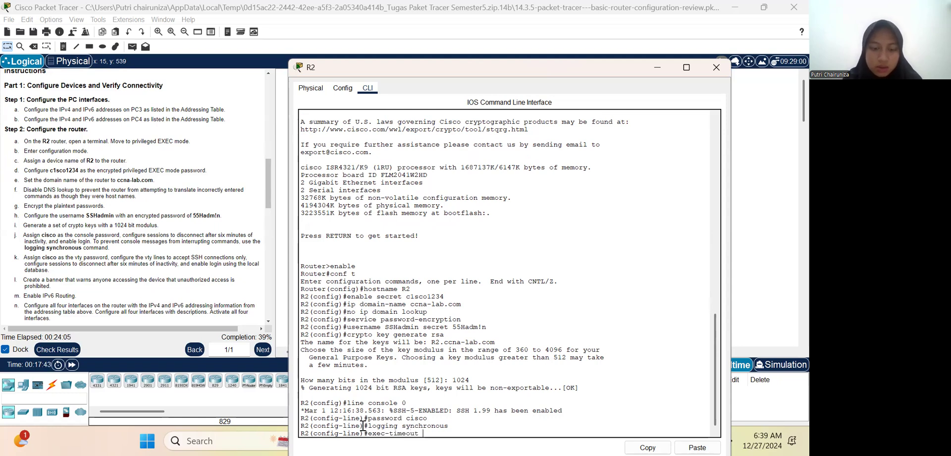
text(6 0)
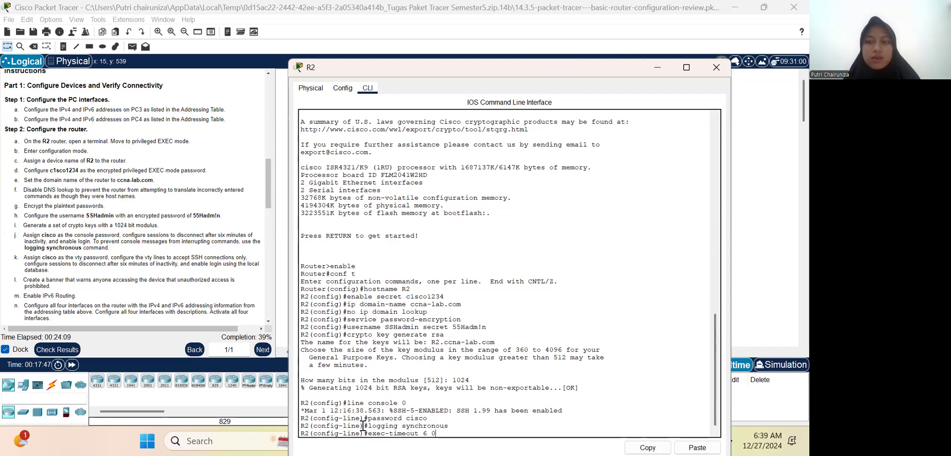
key(Return)
text(login)
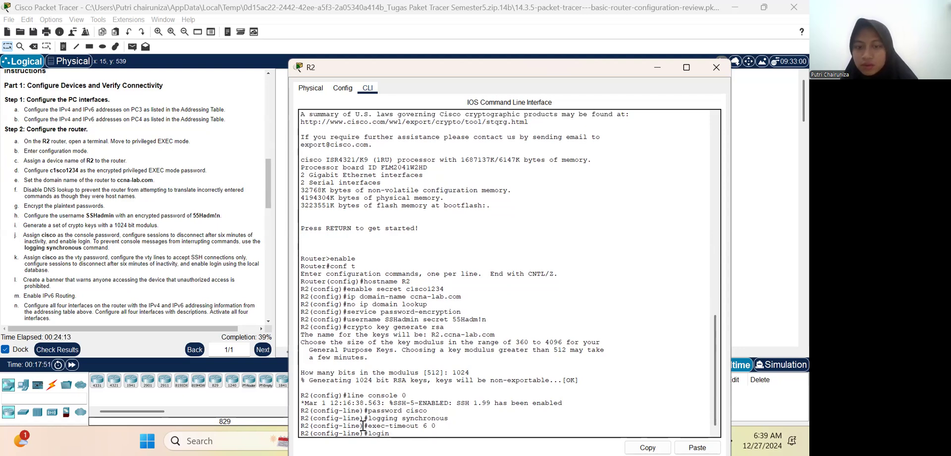
key(Return)
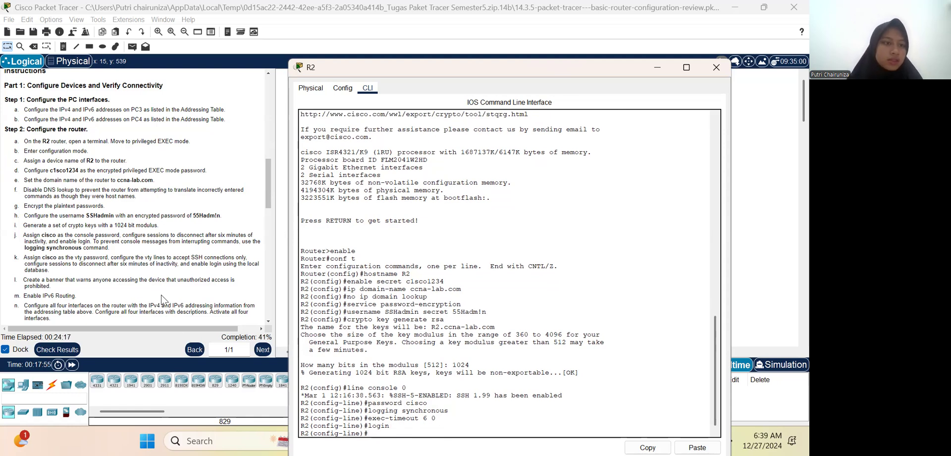
Step: Open configuration of vty lines 0 4 on R2 and assign the vty password given in step k of the instructions
scroll(161, 299, down, 3)
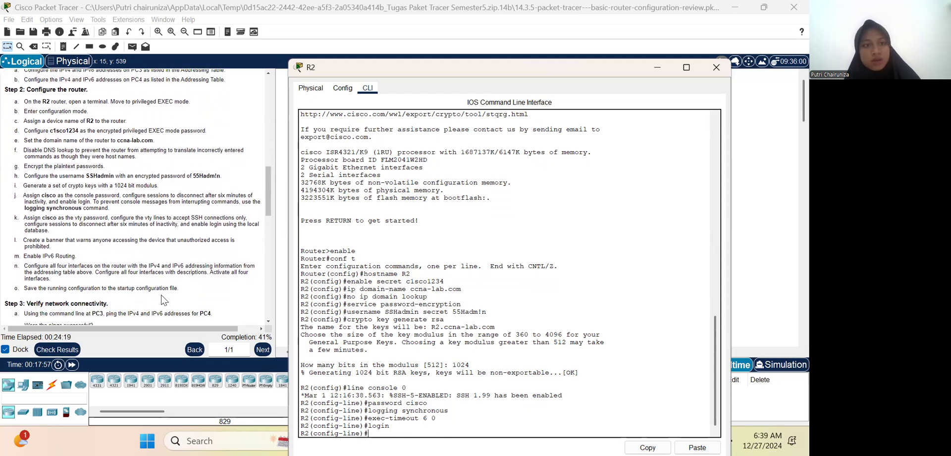
scroll(163, 300, down, 3)
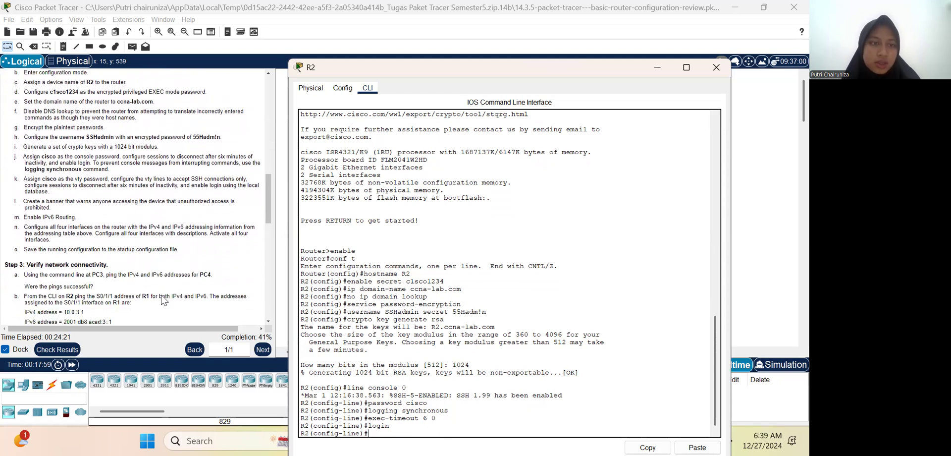
scroll(162, 299, down, 1)
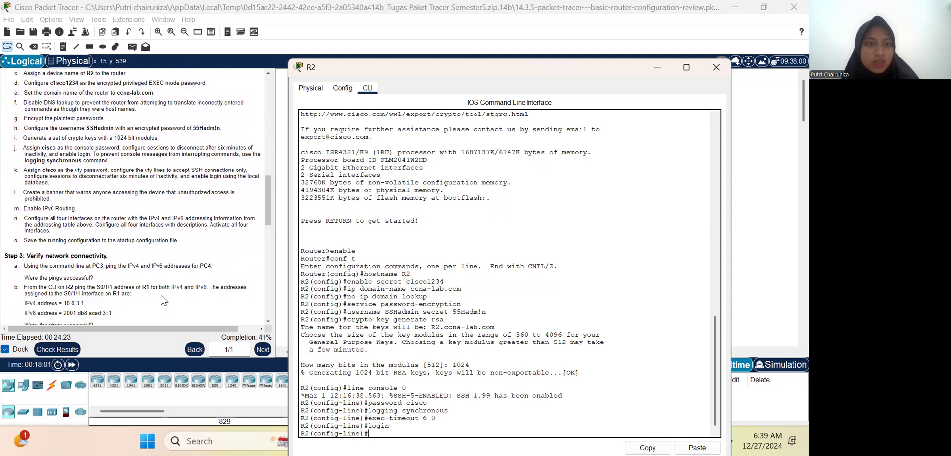
scroll(164, 299, down, 1)
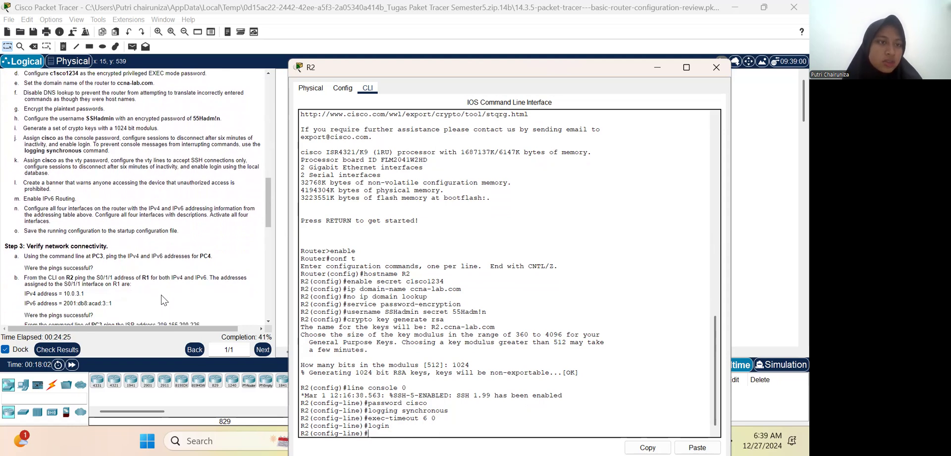
scroll(164, 299, down, 1)
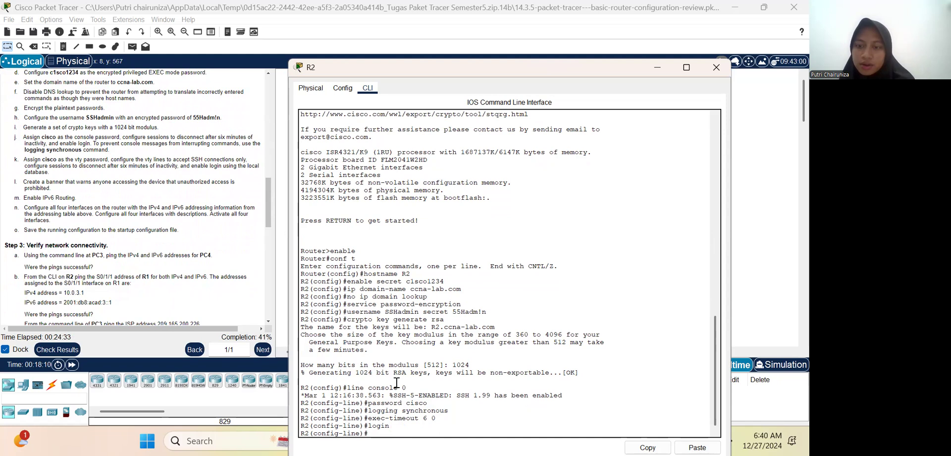
text(line vty 0 4)
key(Return)
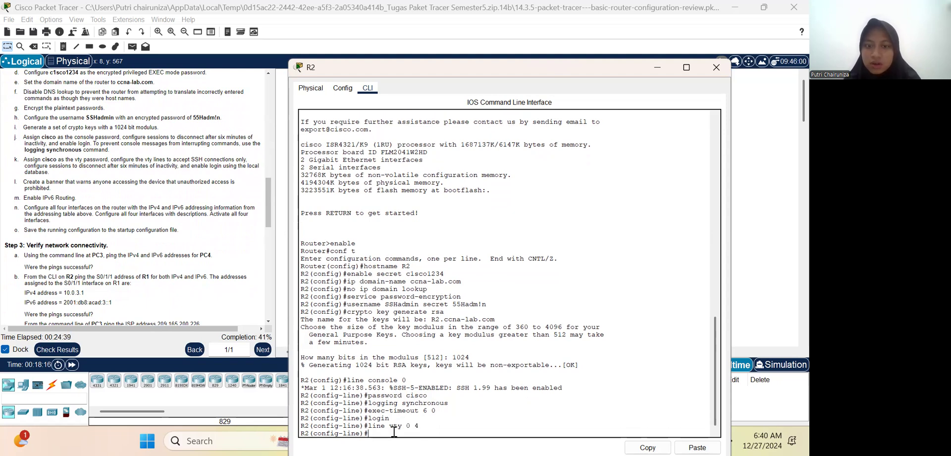
text(pa)
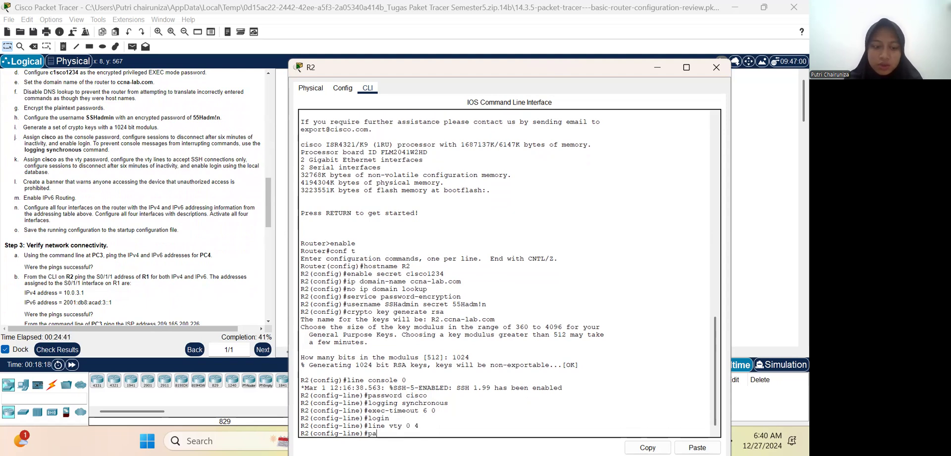
text(ssword cisco)
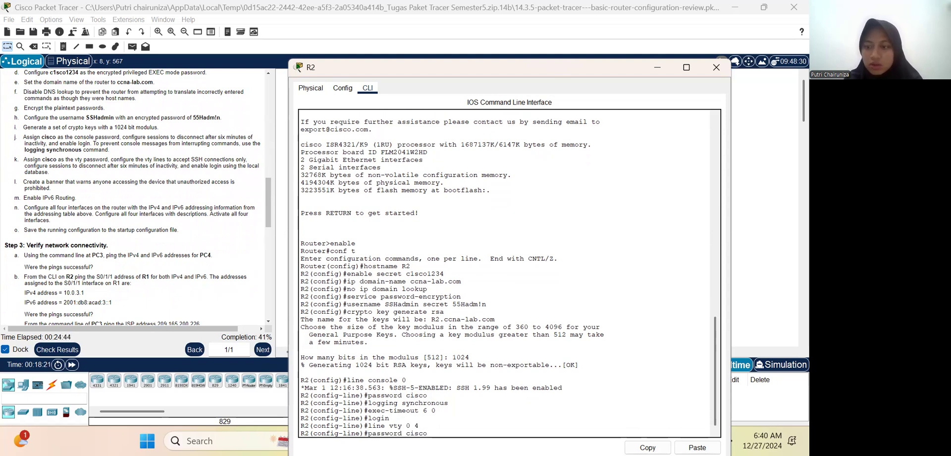
key(Return)
Step: Set the vty lines' exec-timeout to 0 4 and exit line configuration mode
text(exec-timeout)
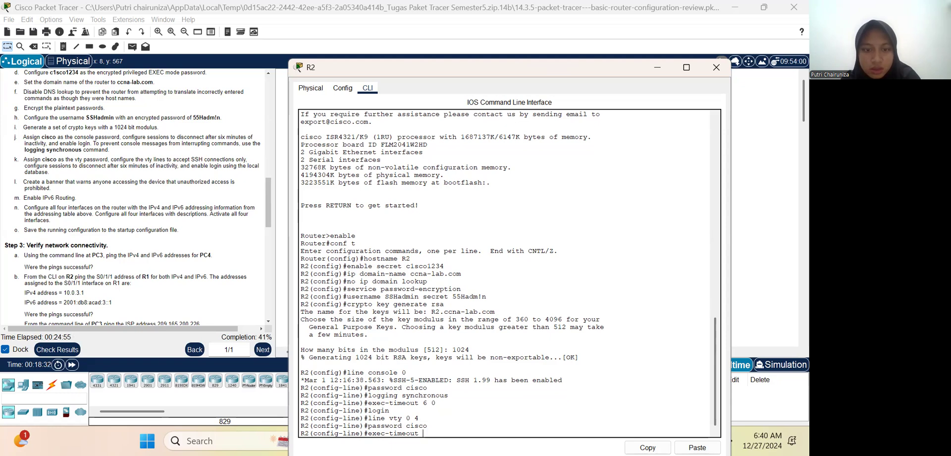
text(0 4)
key(Return)
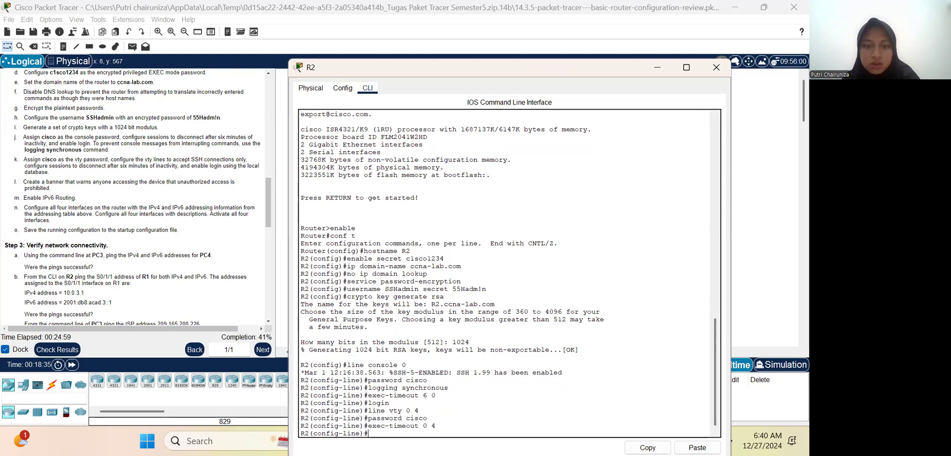
text(exit)
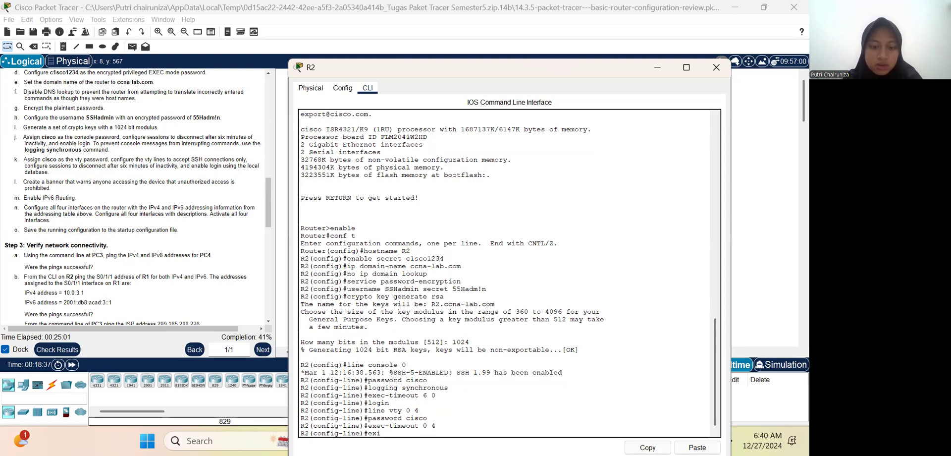
key(Return)
Step: Reopen configuration of vty lines 0 4 on R2 and assign the vty password given in step k of the instructions
text(line v)
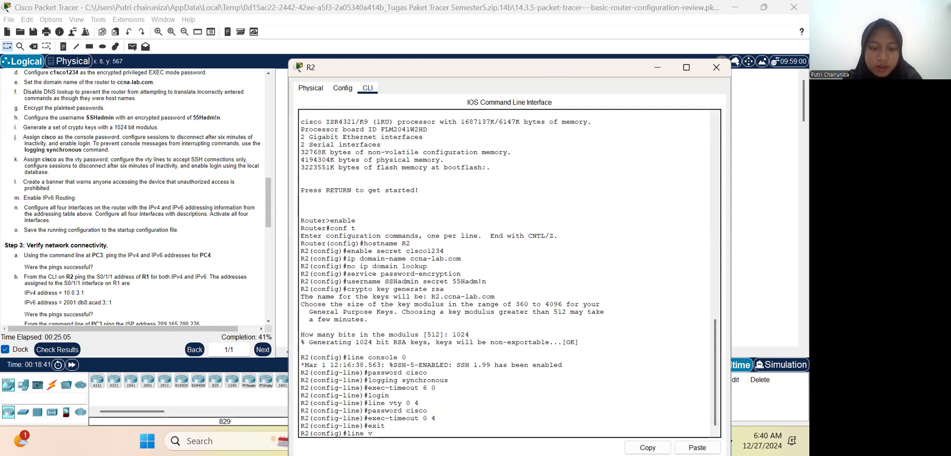
text(ty 0 4)
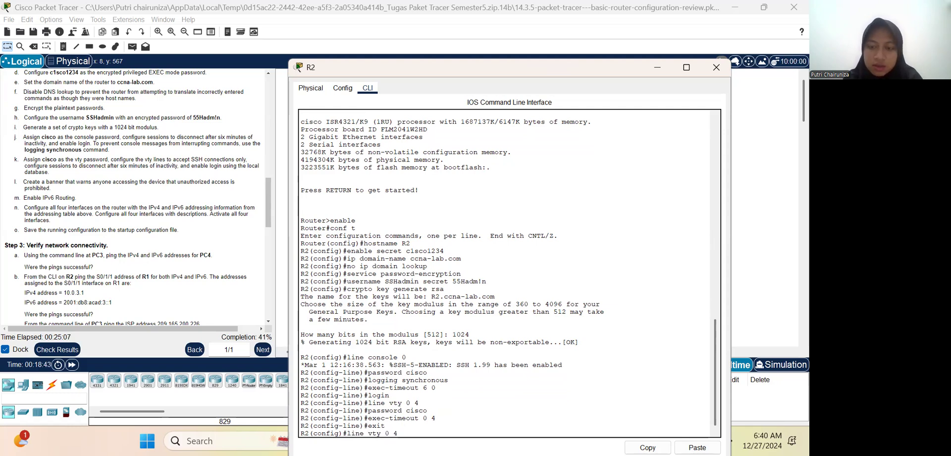
key(Return)
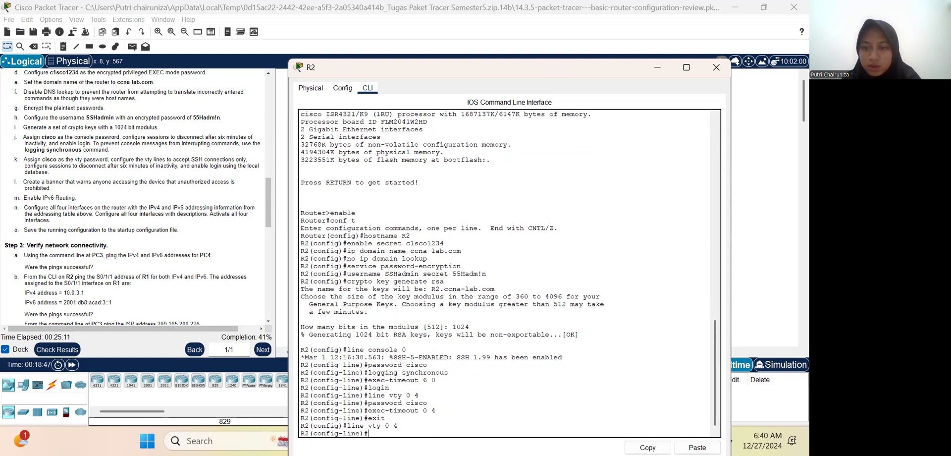
text(password)
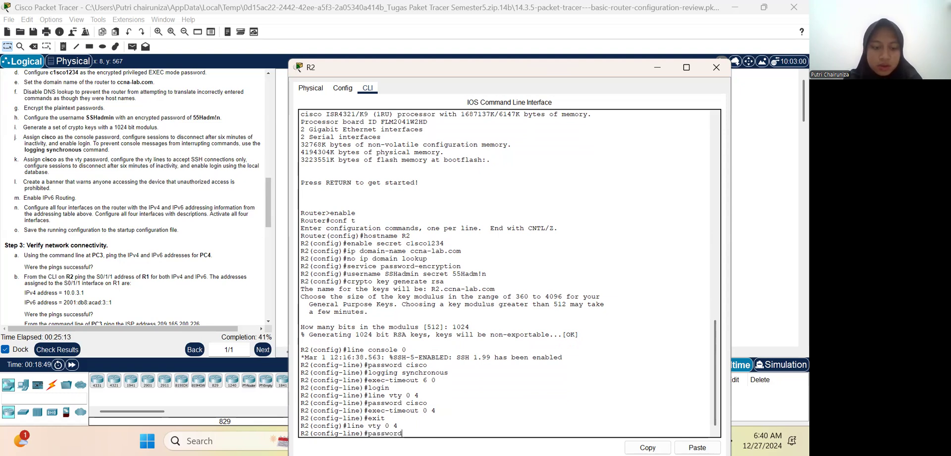
text( cisco)
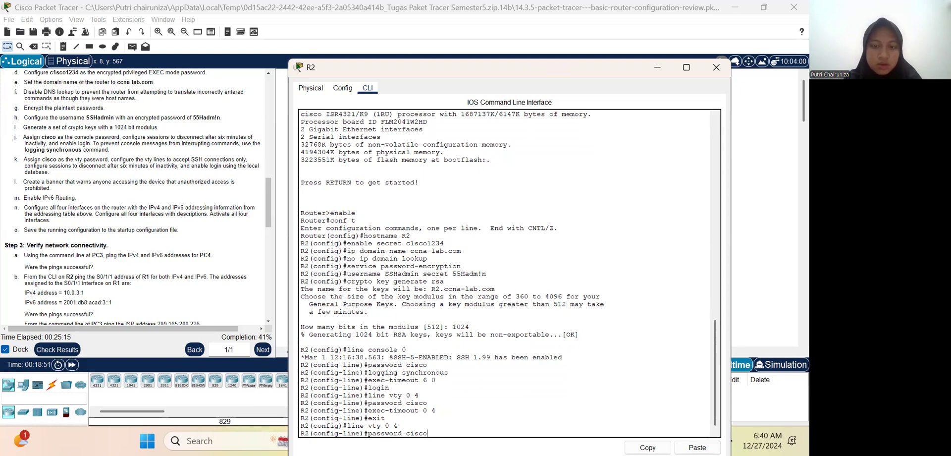
key(Return)
Step: Set the exec-timeout of R2's vty lines to 6 0 by reusing and correcting the earlier timeout command
key(Up)
key(Up)
key(Up)
key(Down)
key(Down)
key(Down)
key(Up)
key(Up)
key(Up)
key(Up)
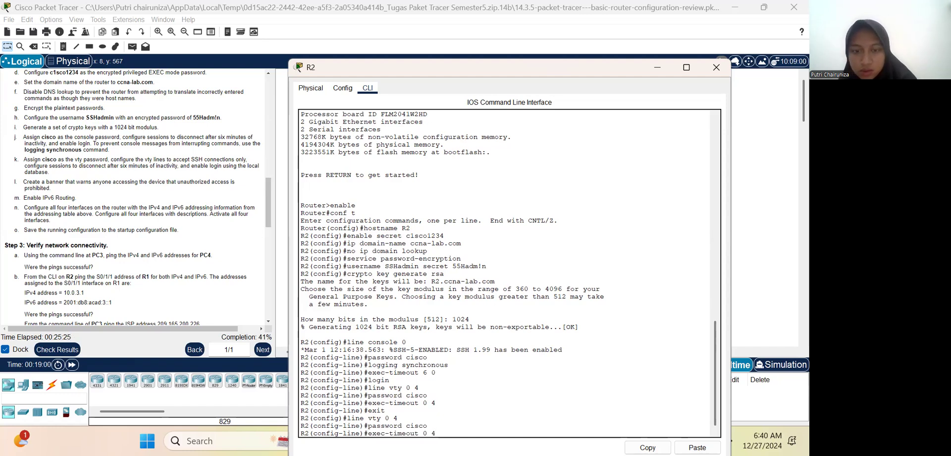
key(BackSpace)
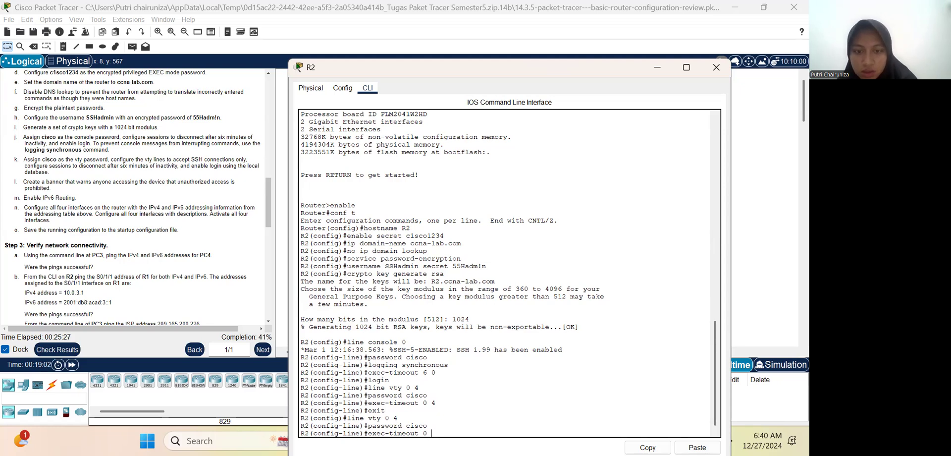
key(BackSpace)
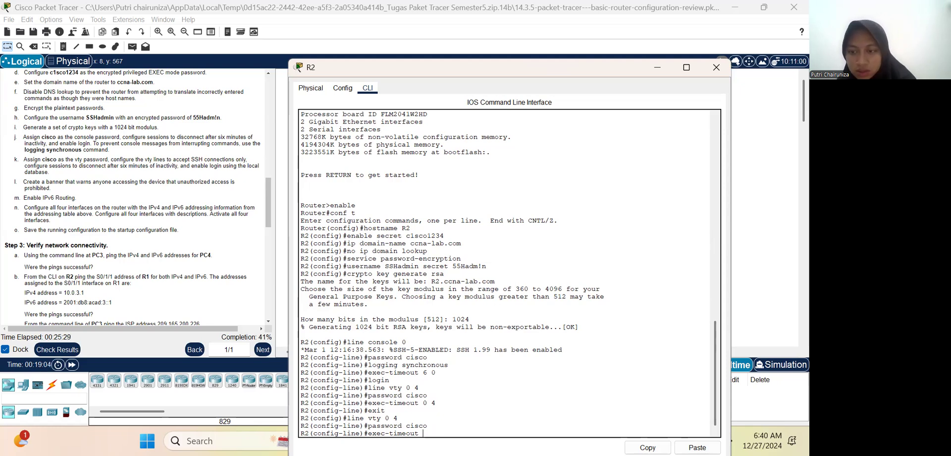
text(6 0)
key(Return)
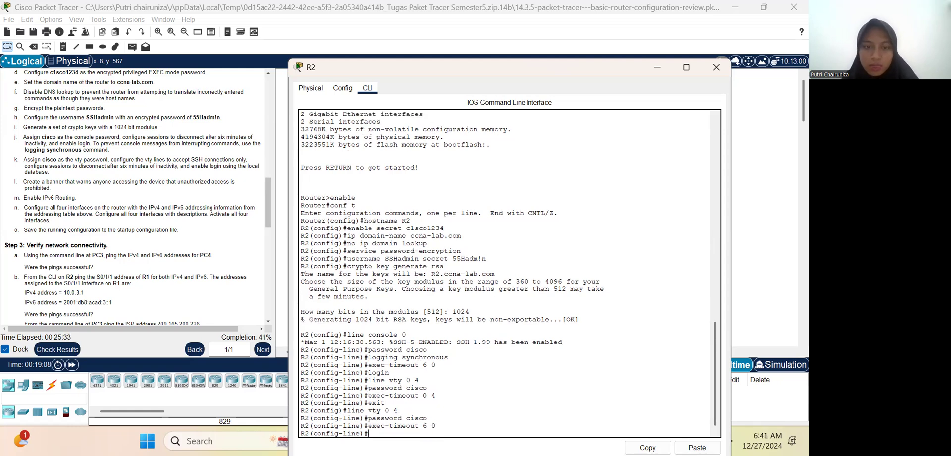
Step: Restrict R2's vty lines to SSH connections only with transport input ssh
text(trab)
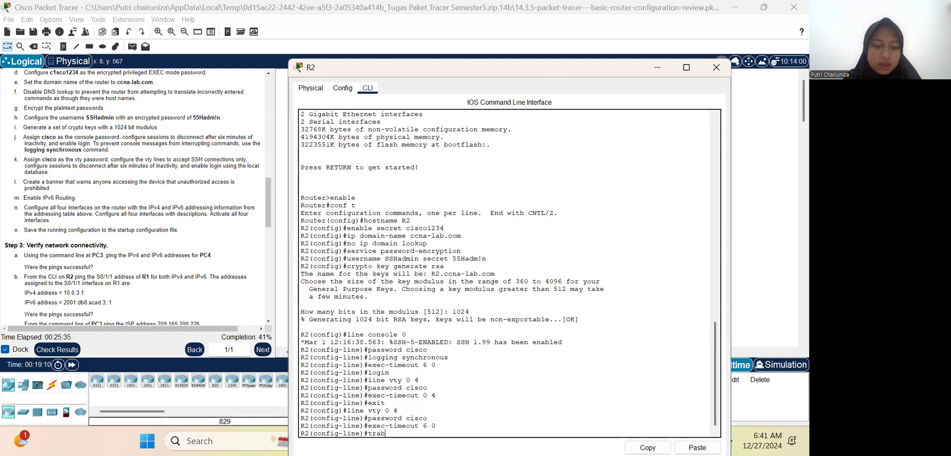
key(BackSpace)
text(nspor)
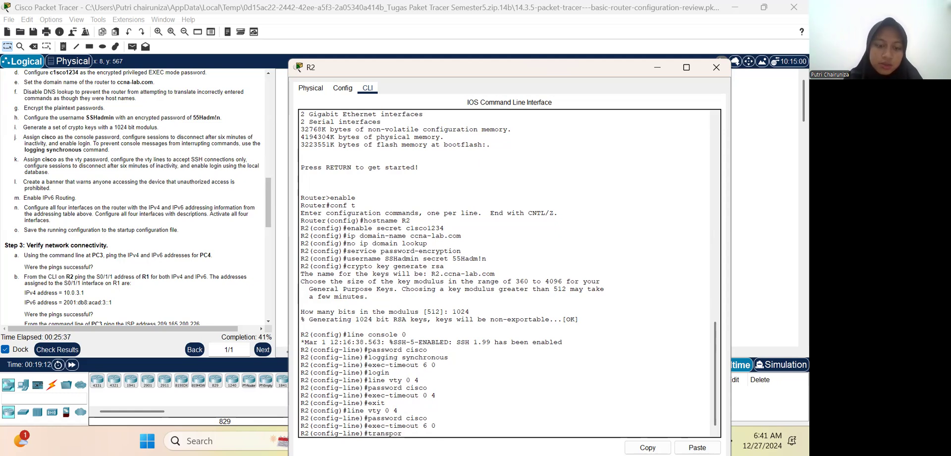
text(t inp)
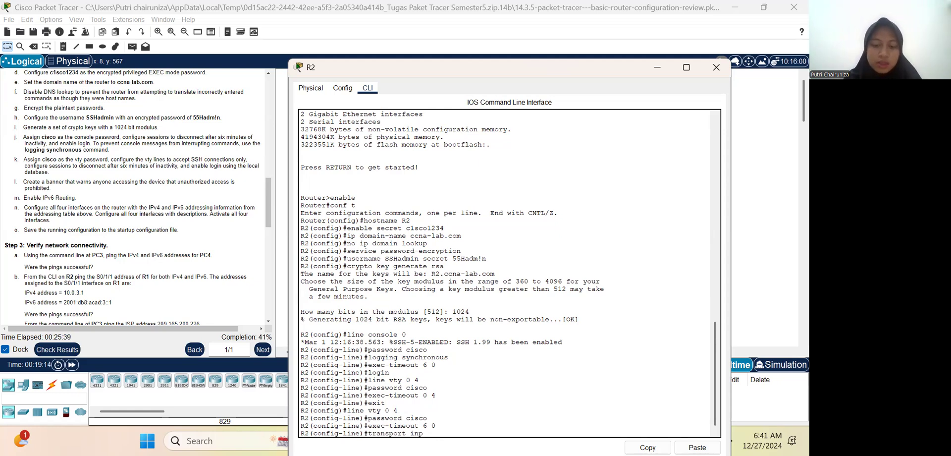
text(ut ssh)
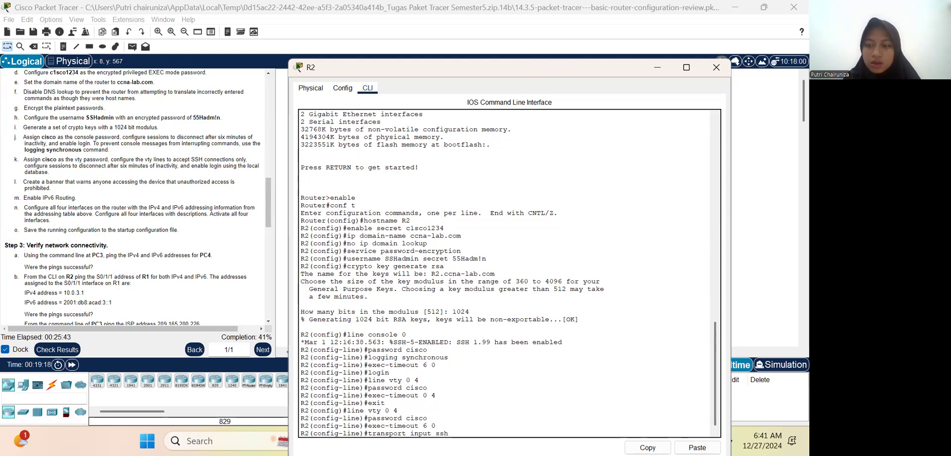
key(Return)
Step: Enable login with the local user database on the vty lines and exit line configuration mode
text(login local)
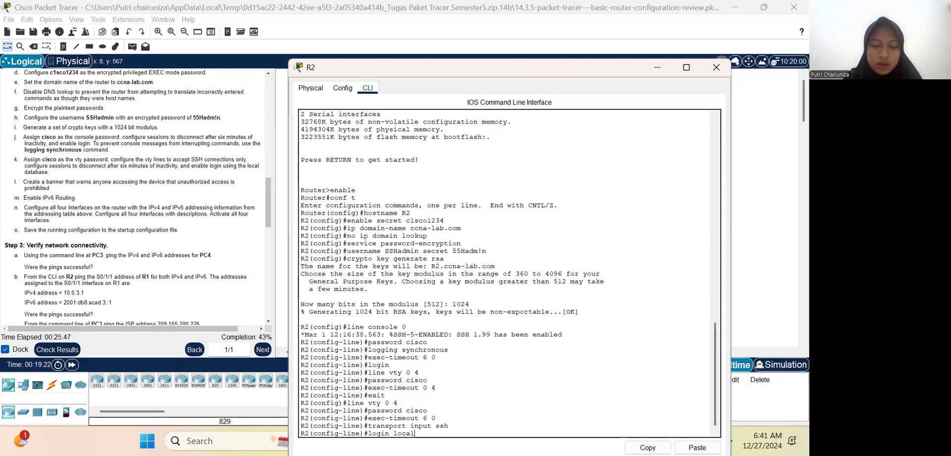
key(Return)
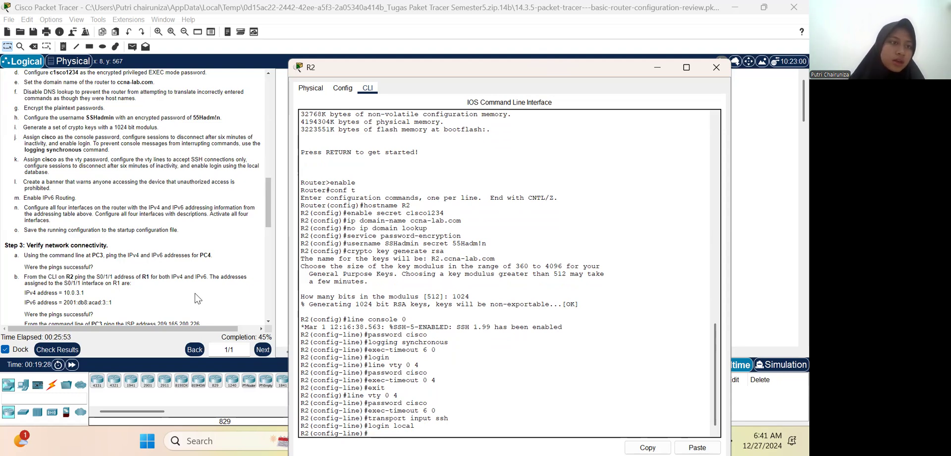
scroll(198, 298, down, 1)
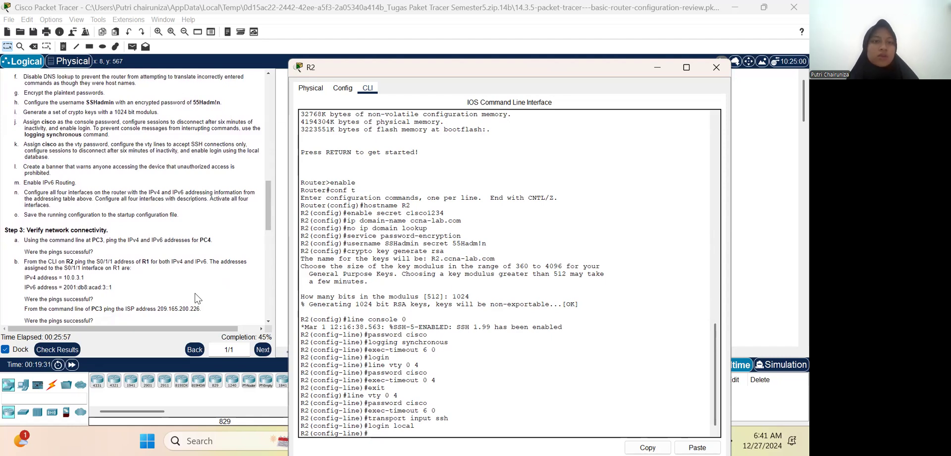
scroll(197, 298, down, 1)
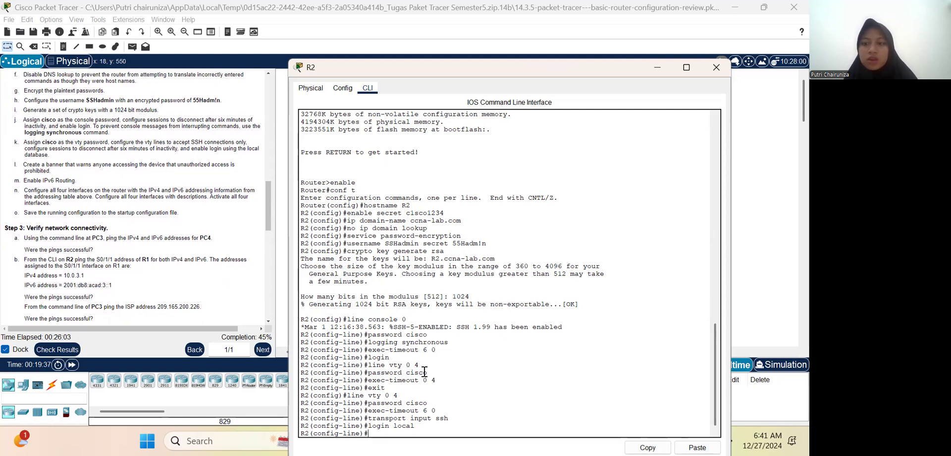
text(exit)
key(Return)
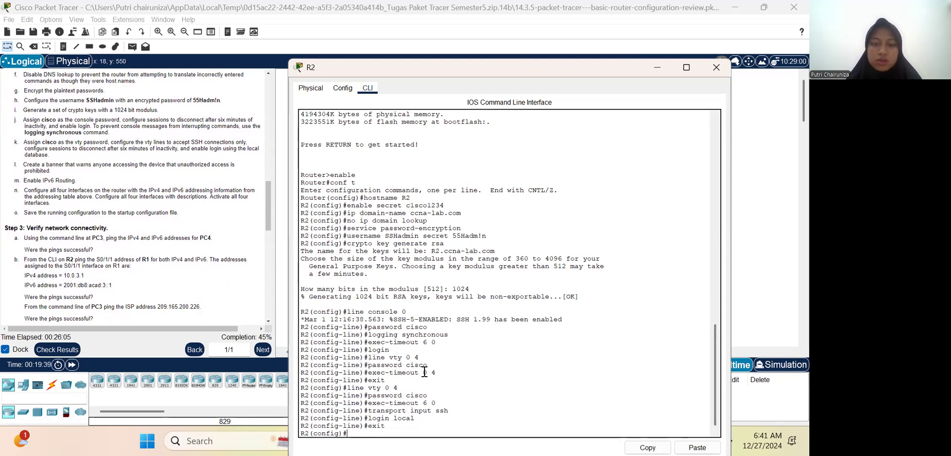
Step: Create a message-of-the-day banner on R2 reading "WARNING Authorized Users Only!", using $ as the delimiter
text(banne)
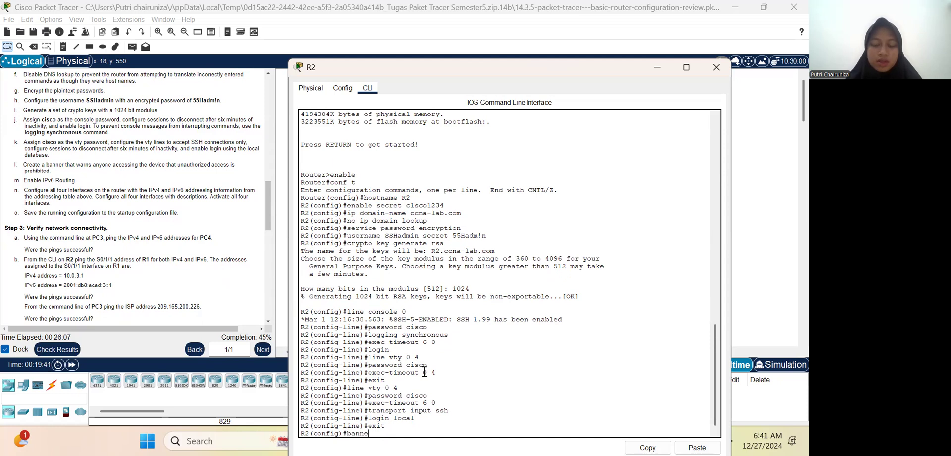
text(r motd)
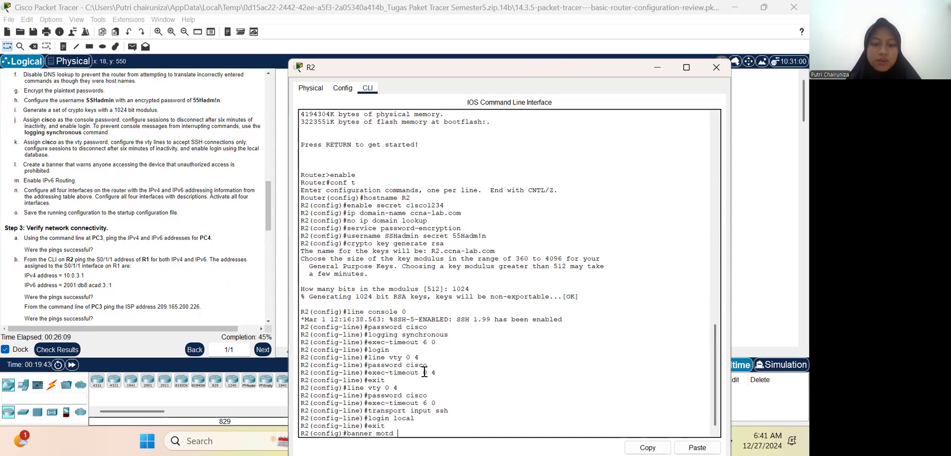
text( $)
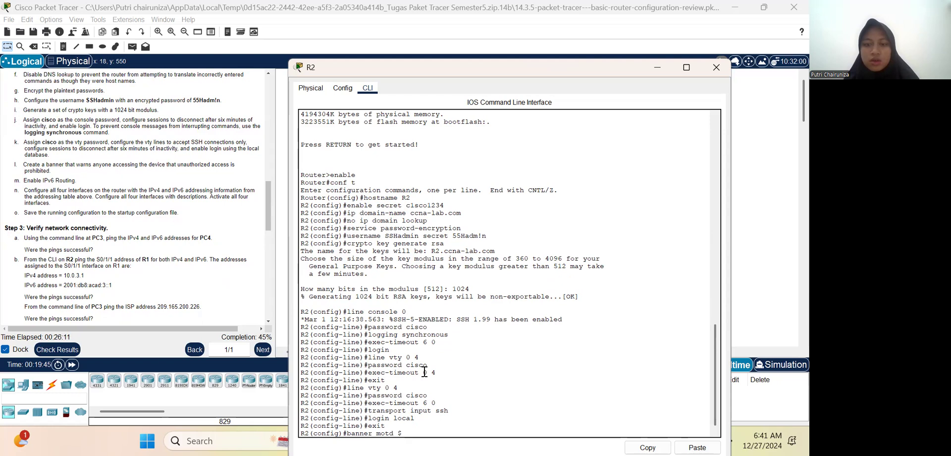
key(Caps_Lock)
text(WARNING)
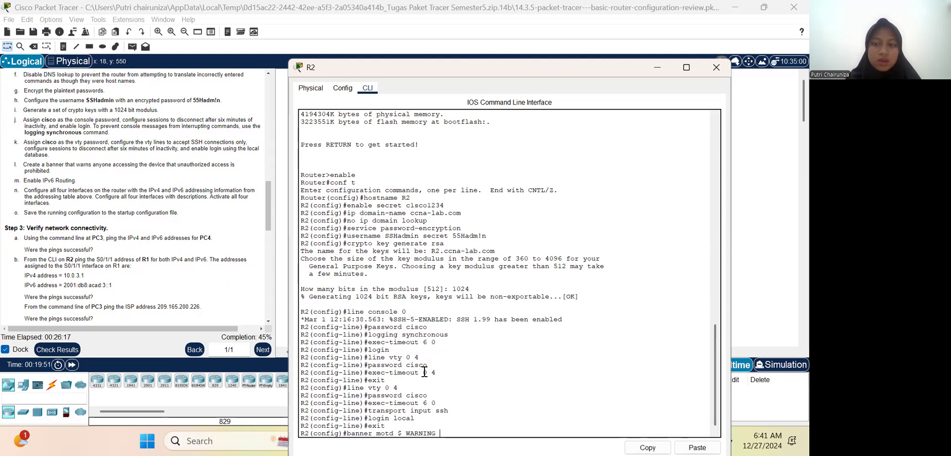
key(Caps_Lock)
text(S)
key(BackSpace)
text(Authori)
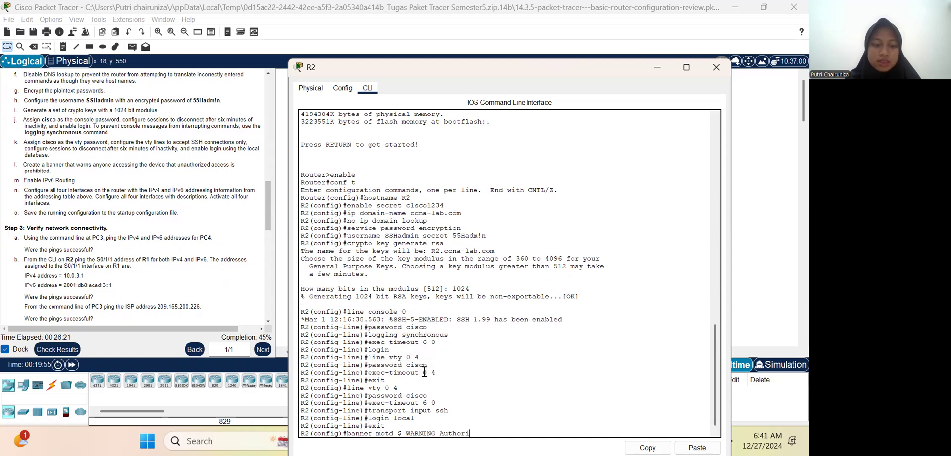
text(zed Users Only)
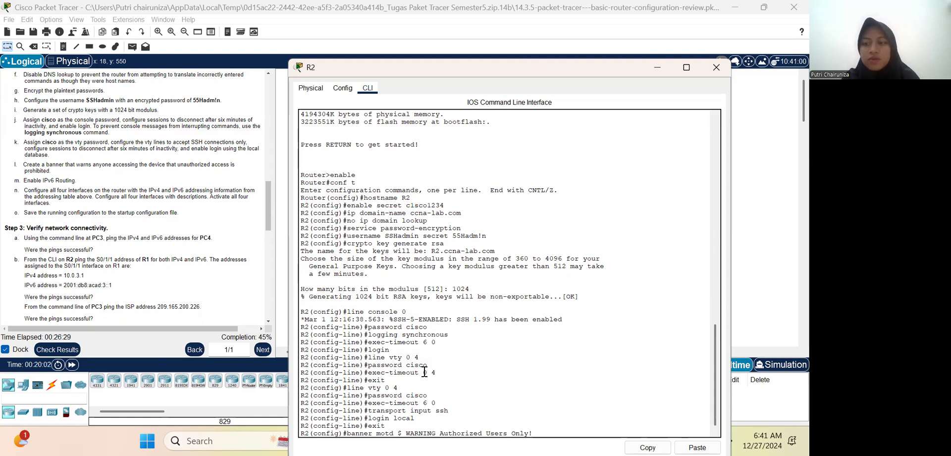
text(! $)
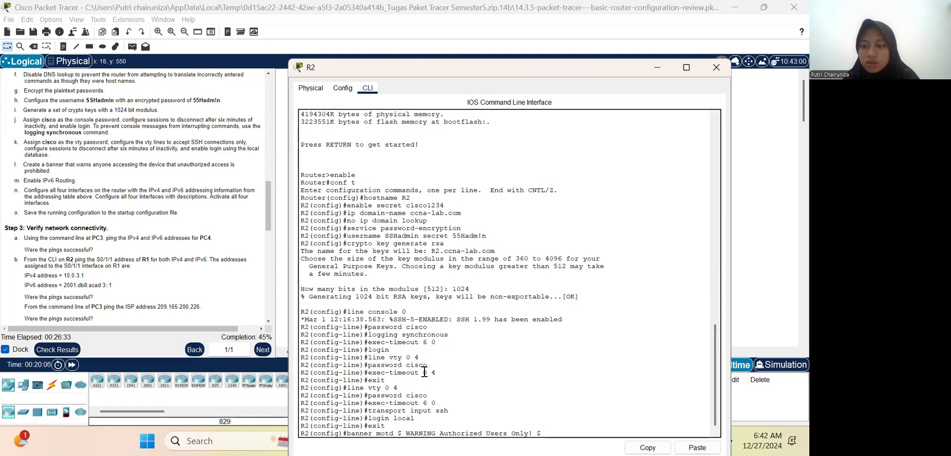
key(Return)
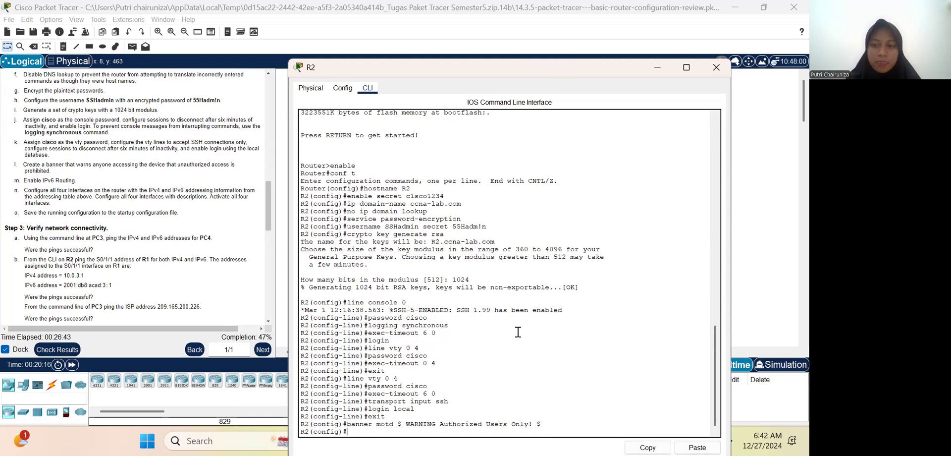
Step: Enable IPv6 routing on R2 with ipv6 unicast-routing
text(p)
key(BackSpace)
text(ipv)
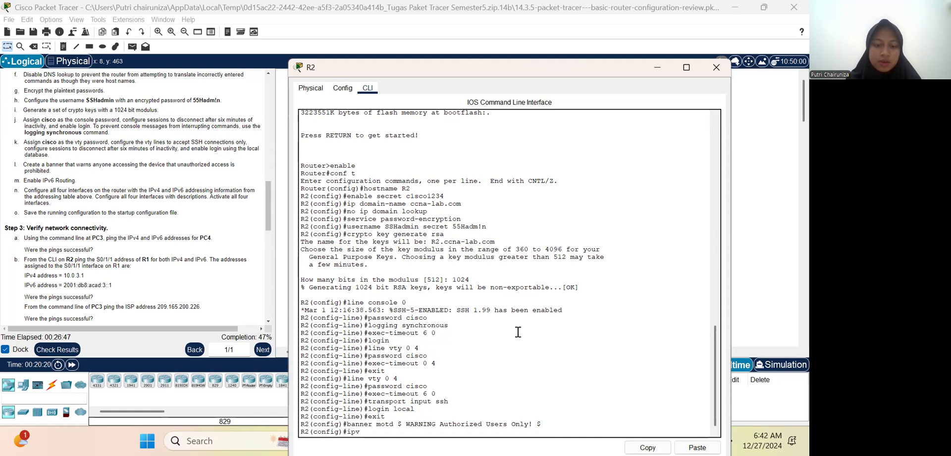
text(6 unicast-routing)
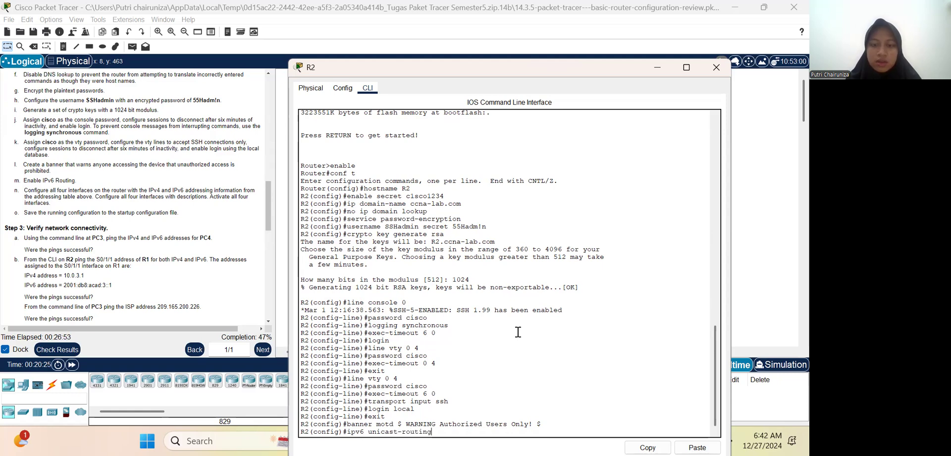
key(Return)
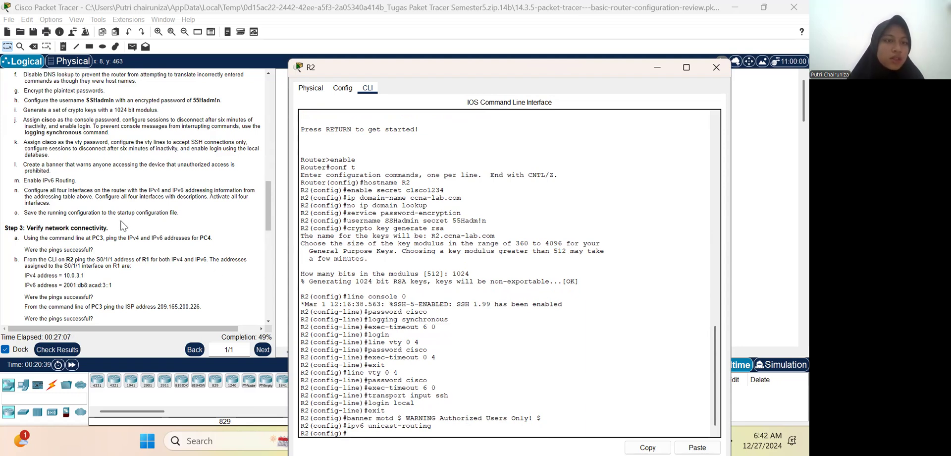
Step: Check the addressing table in the instructions and enter interface configuration mode for G0/0/0 on R2
scroll(152, 211, up, 1)
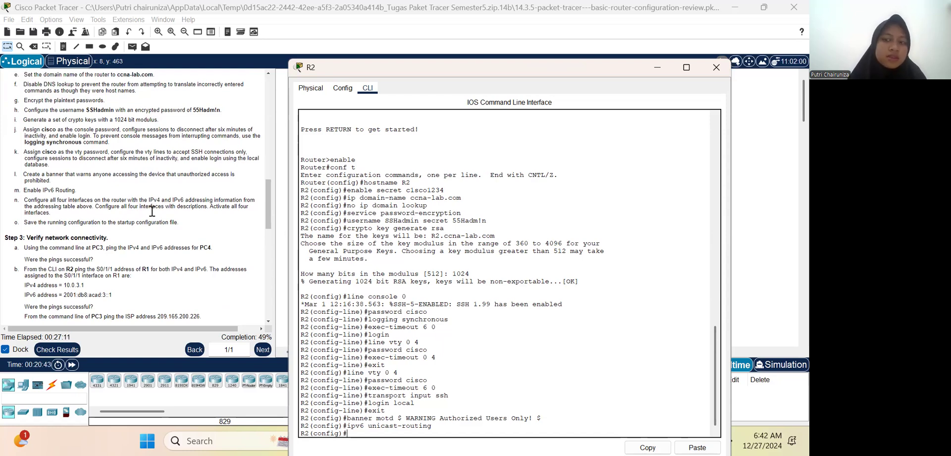
scroll(152, 211, down, 1)
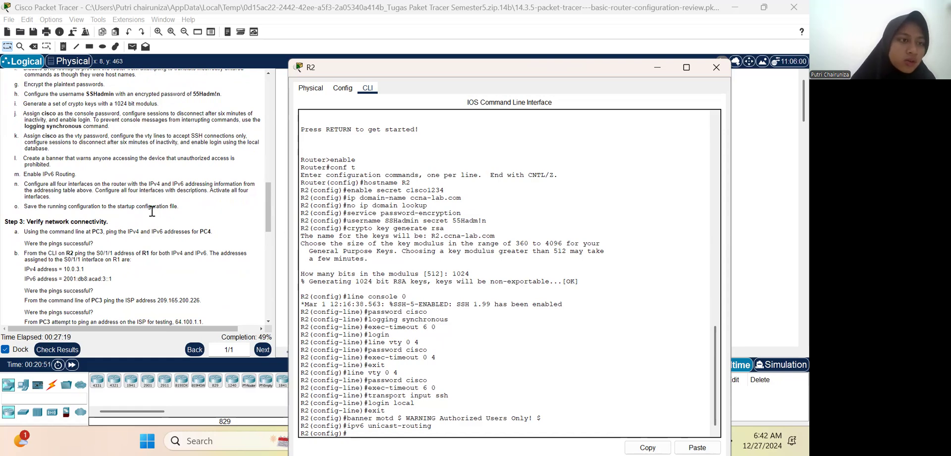
scroll(152, 211, up, 2)
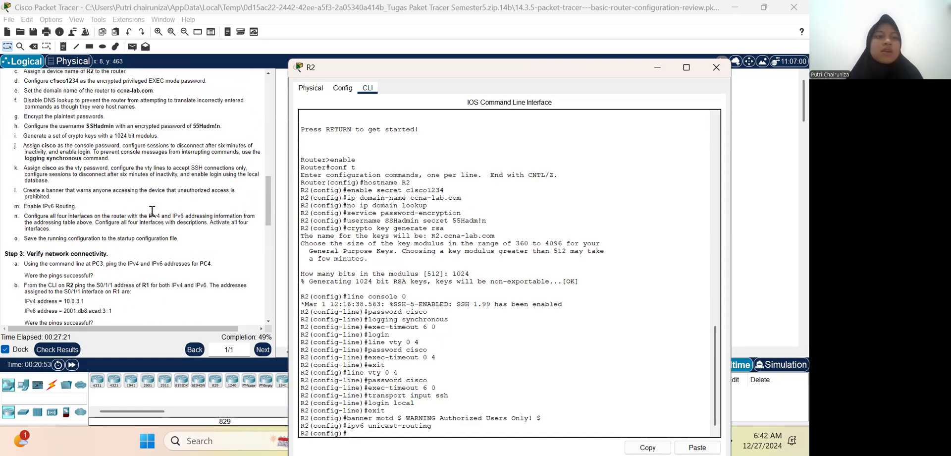
scroll(152, 211, up, 3)
scroll(152, 211, down, 3)
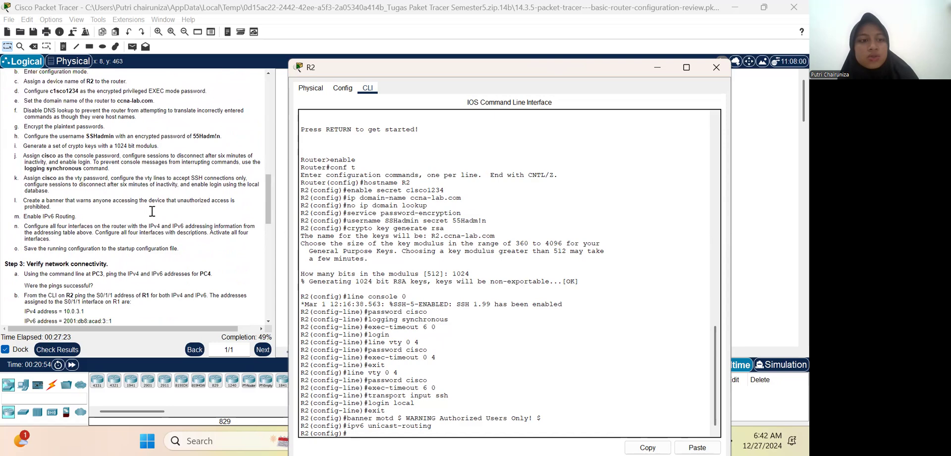
scroll(152, 211, up, 15)
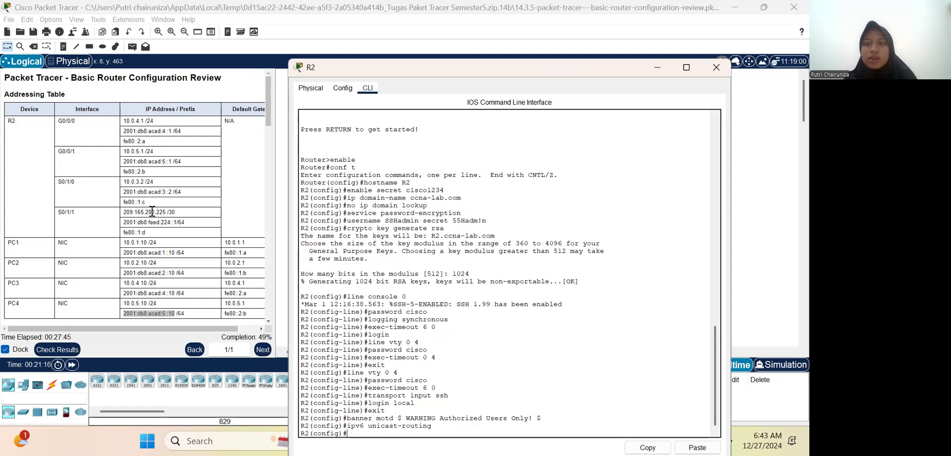
text(int g0/0/0)
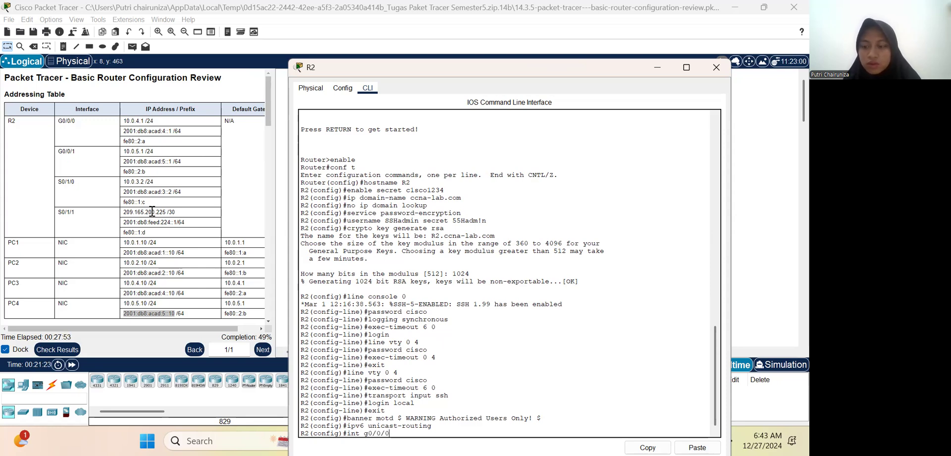
key(Return)
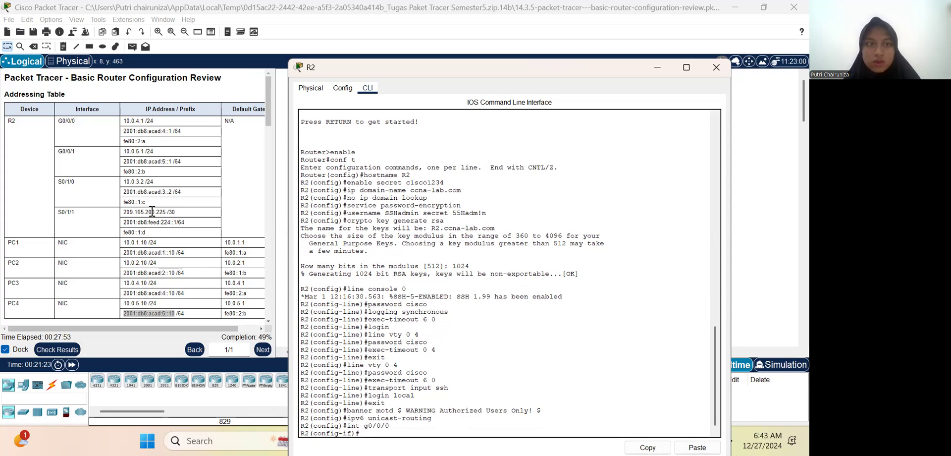
Step: Check R2's links in the topology and give interface G0/0/0 the description "Connection to S3"
click(167, 241)
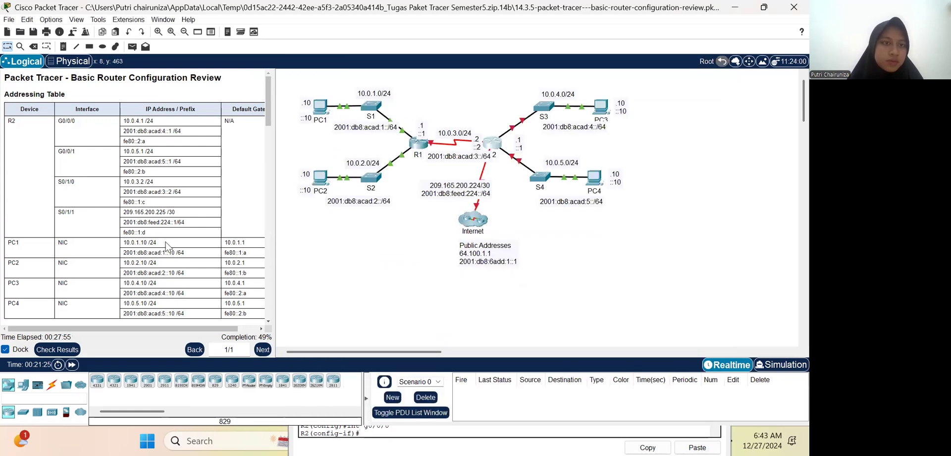
click(490, 147)
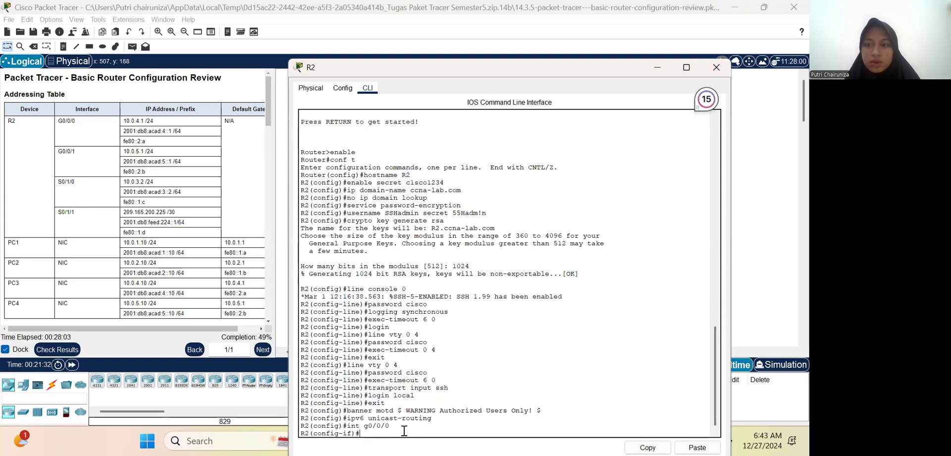
text(descri)
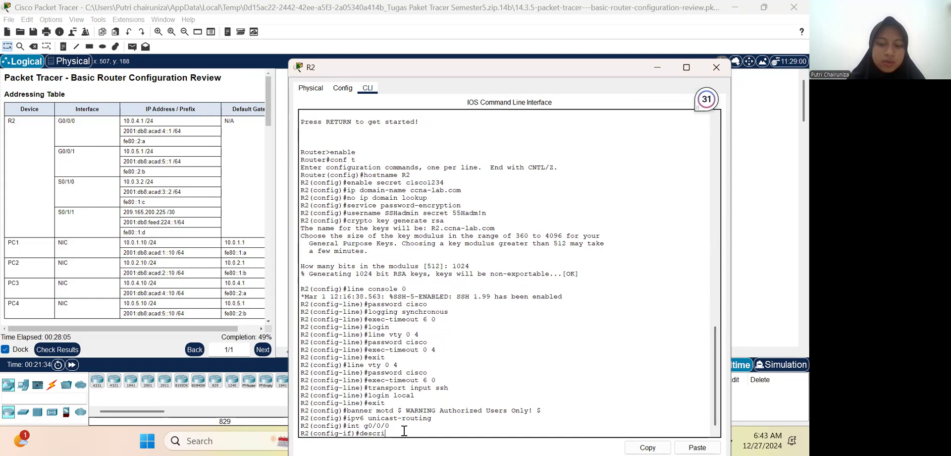
text(ption)
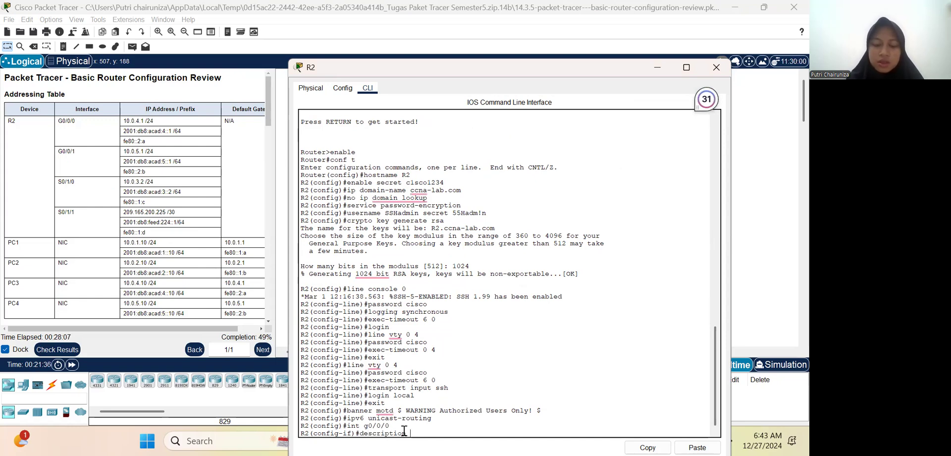
text( Connection to S3)
key(Return)
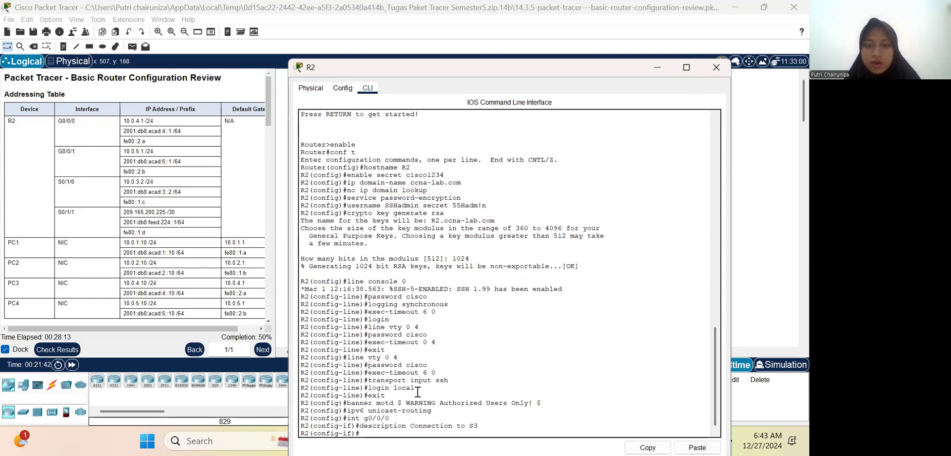
Step: Assign the IPv4 address 10.0.4.1 with subnet mask 255.255.255.0 to R2's G0/0/0 interface
text(ip adde)
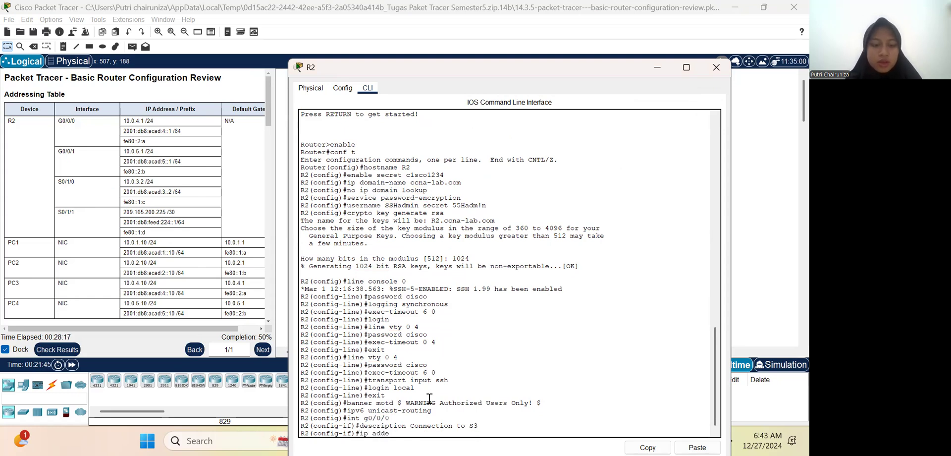
key(BackSpace)
text(ress 10.4)
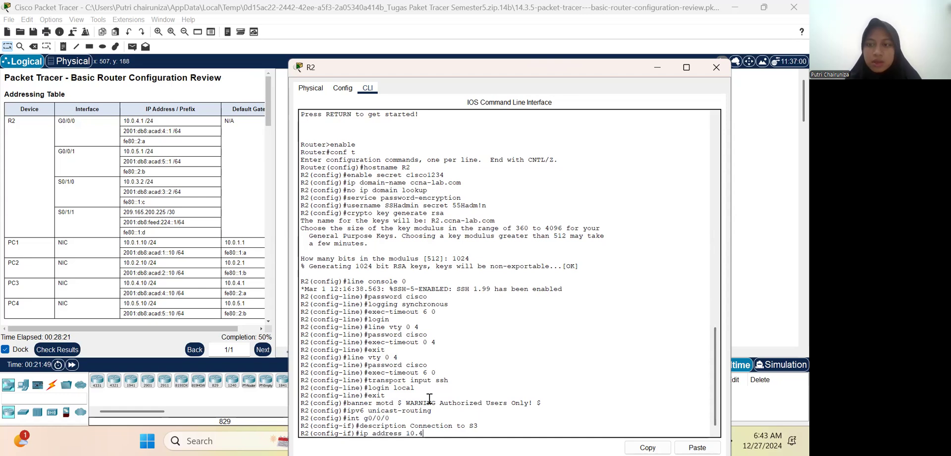
key(BackSpace)
text(0.4.1 255)
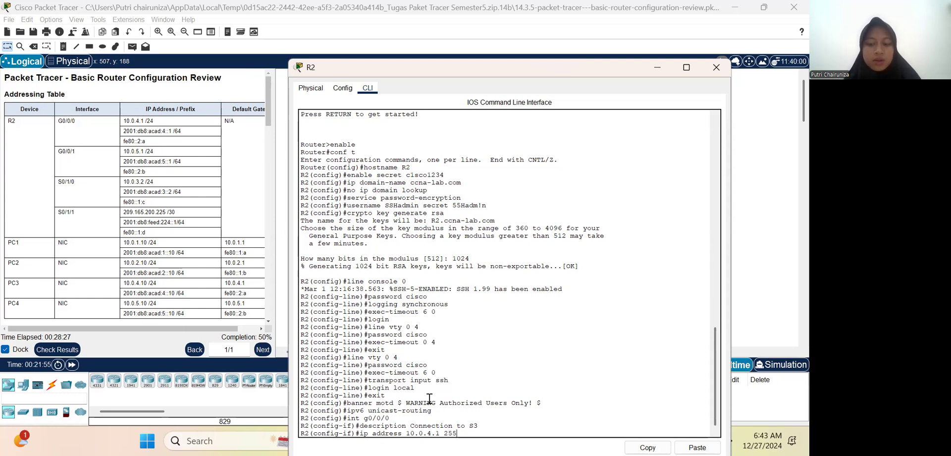
text(.255.255.255)
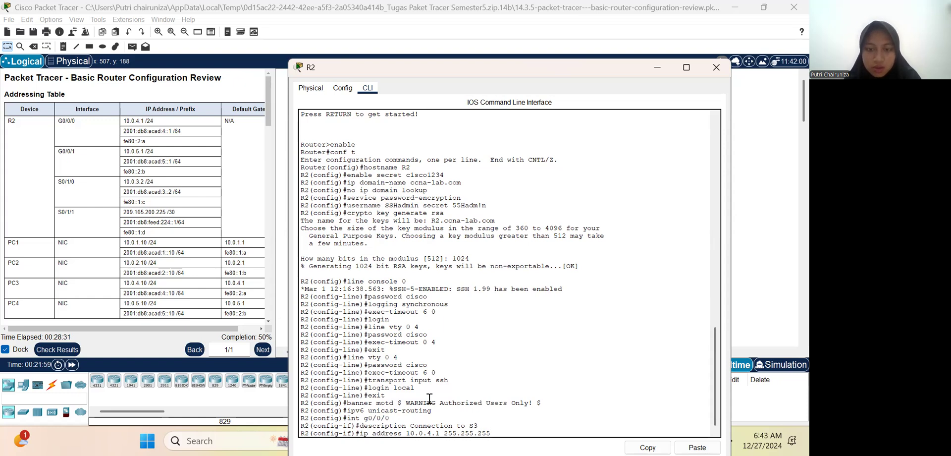
text(.0)
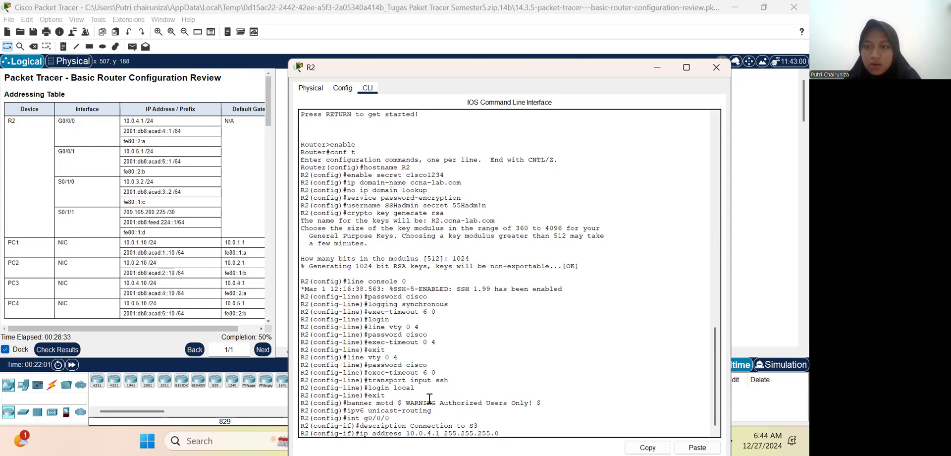
key(Return)
Step: Try to assign fe80::2:a to G0/0/0 with the command ipv6 address fe80::2:a link local
text(ipv6 )
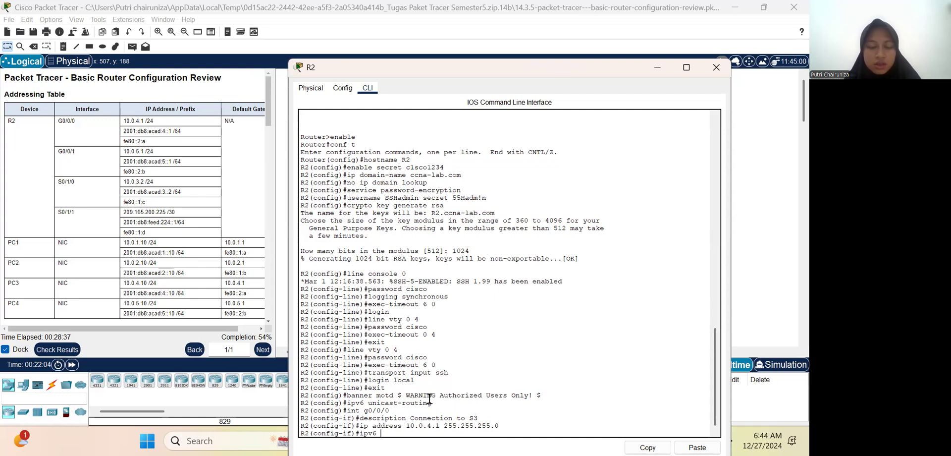
text(address )
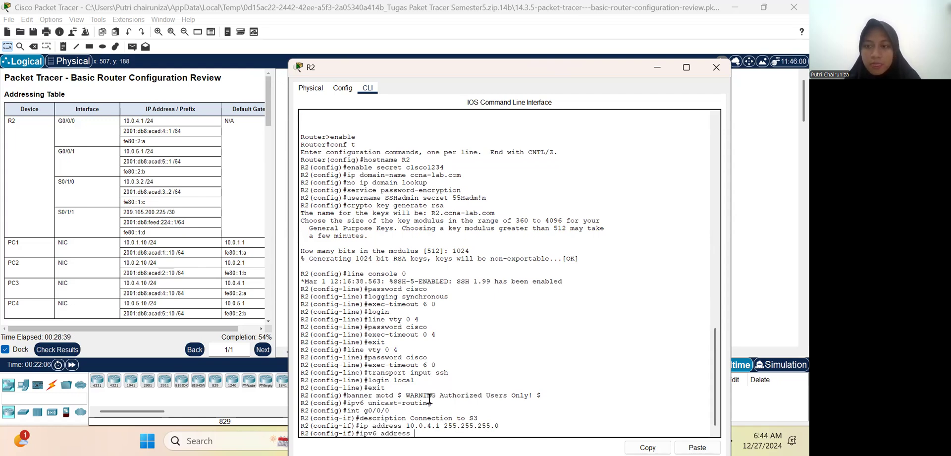
text(fe80:2)
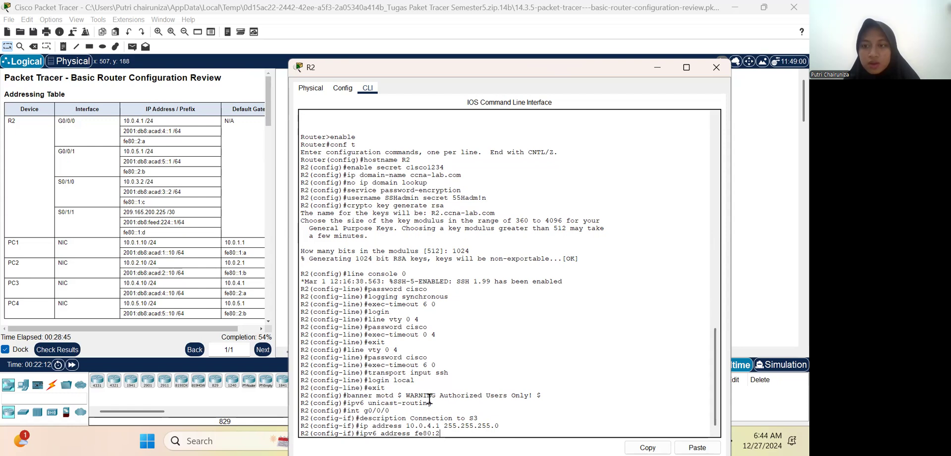
key(BackSpace)
text(:2:a link l)
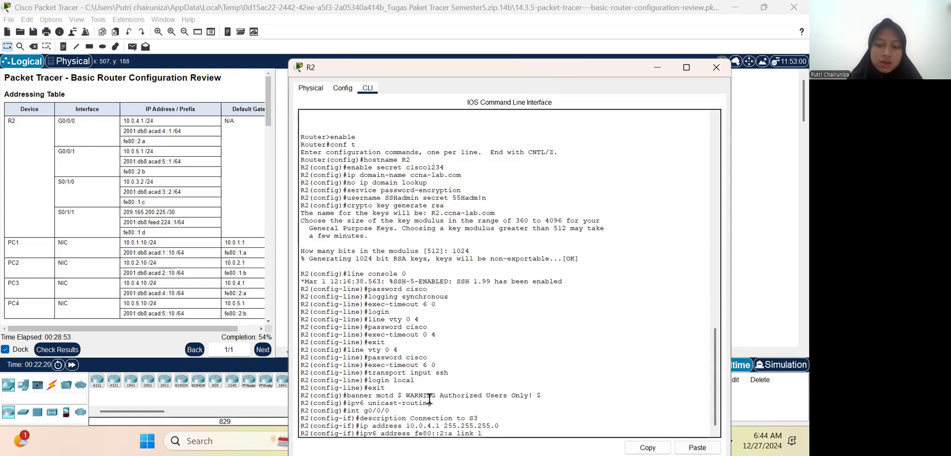
text(ocal)
key(Return)
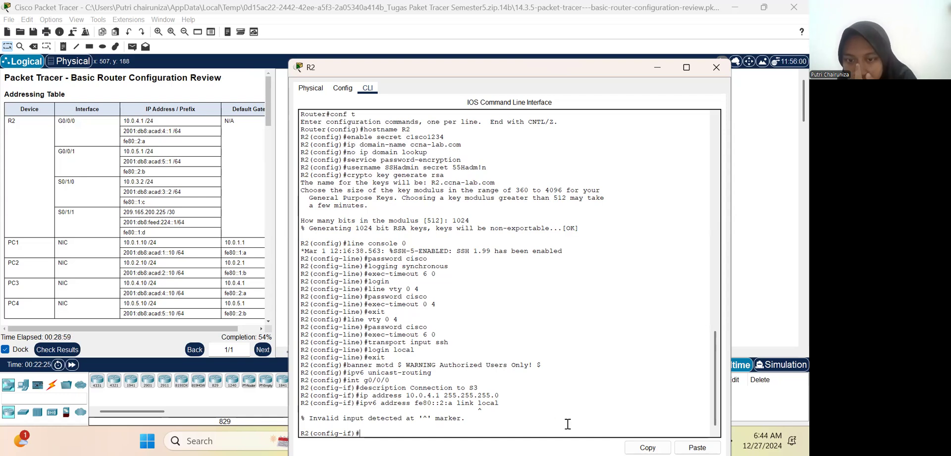
Step: Reissue the fe80::2:a address command on G0/0/0 with the keyword corrected to link-local
key(Up)
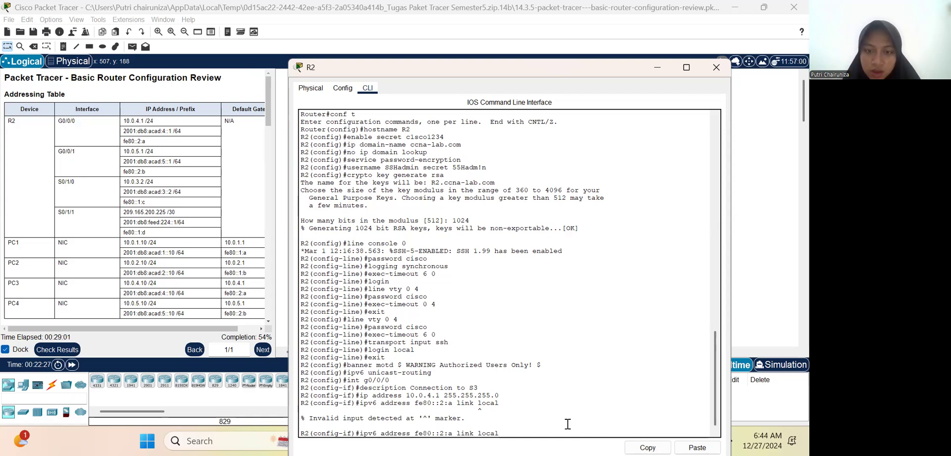
text(-)
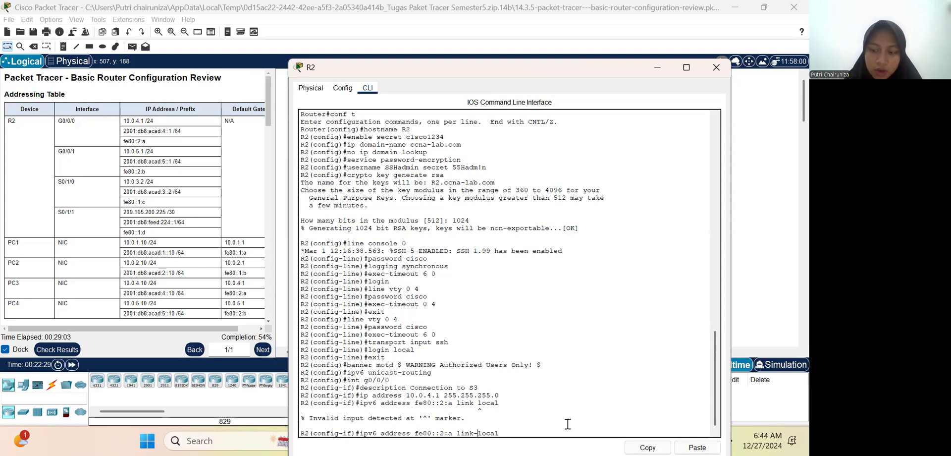
key(Return)
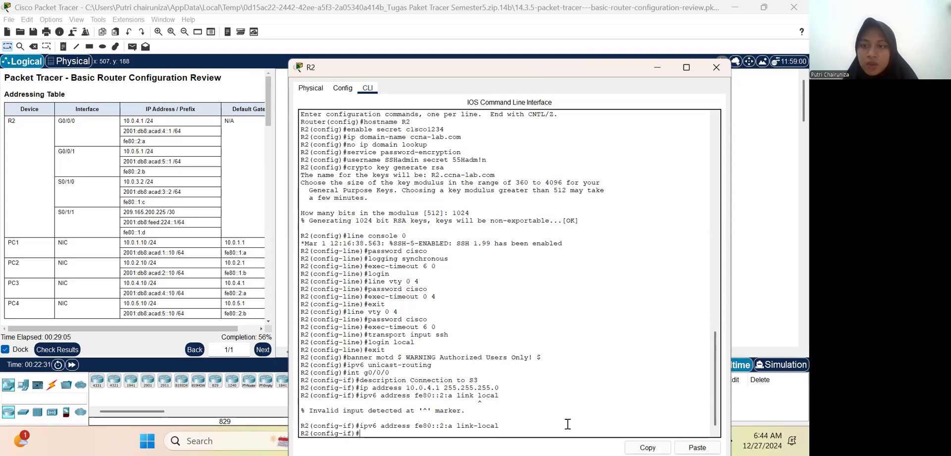
Step: Assign the global IPv6 address 2001:db8:acad:4::1/64 to R2's G0/0/0 interface
text(ipv)
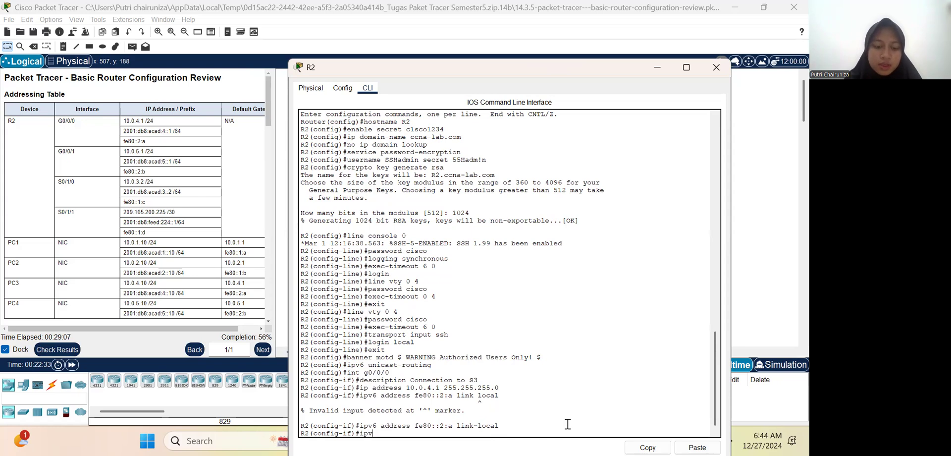
text(6 addr)
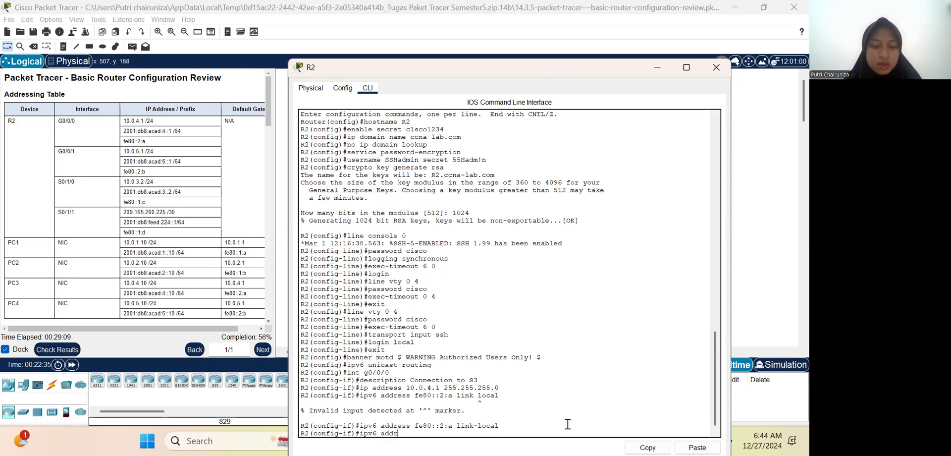
text(ess 2001:)
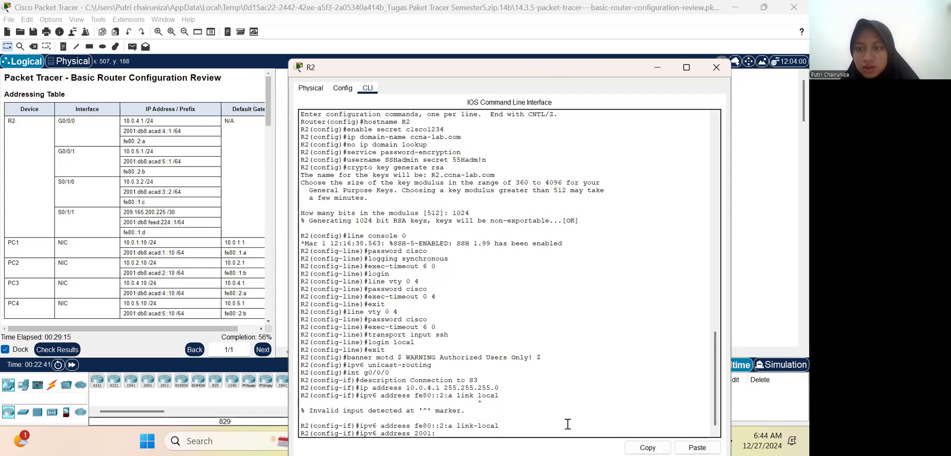
text(db8)
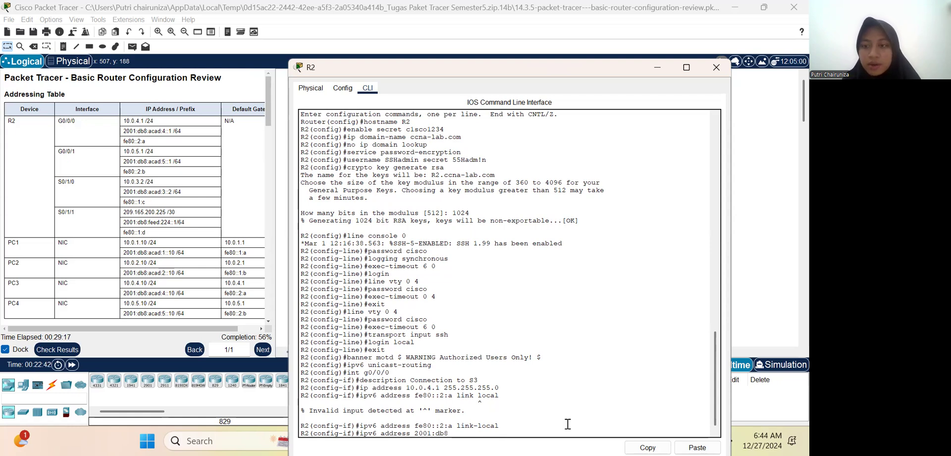
text(:acad:4:)
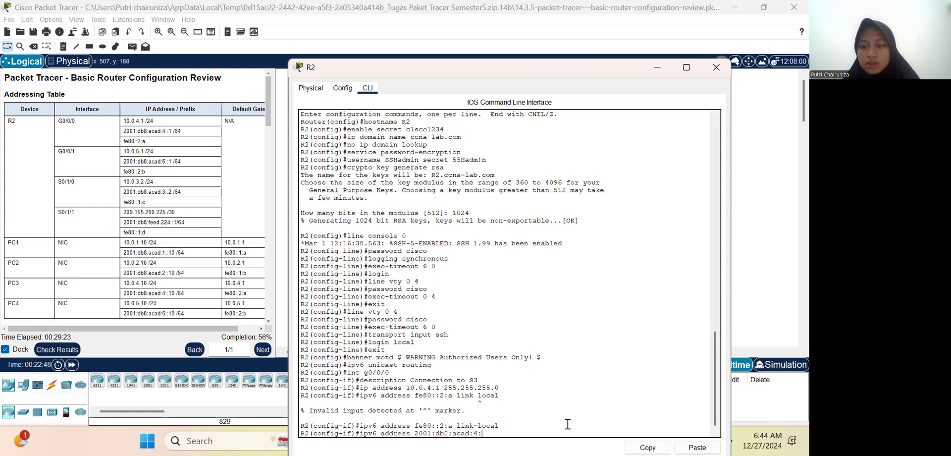
text(:1)
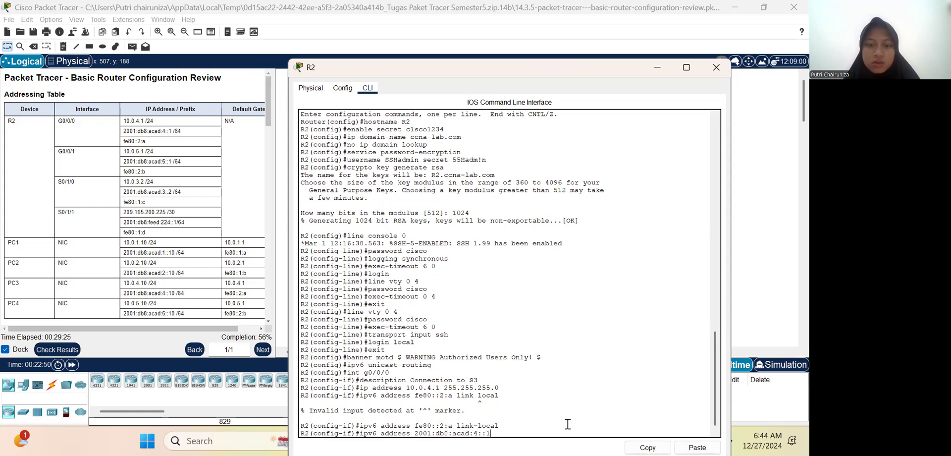
text(/6)
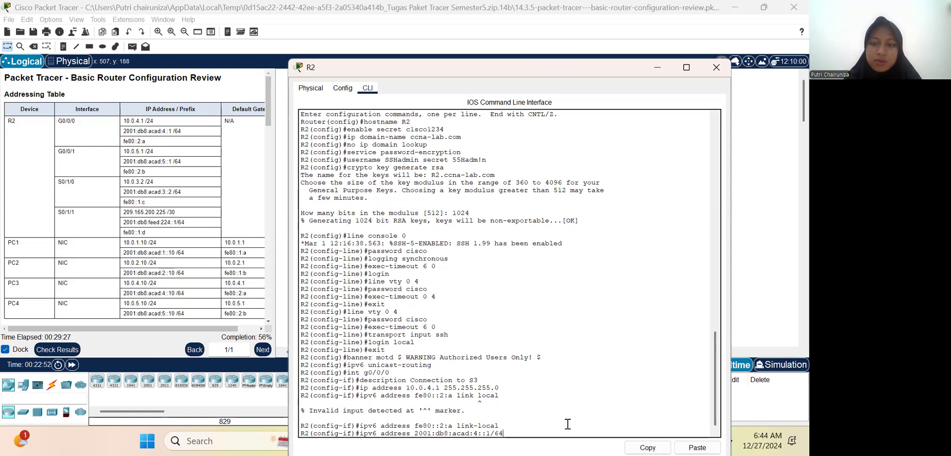
text(4)
key(Return)
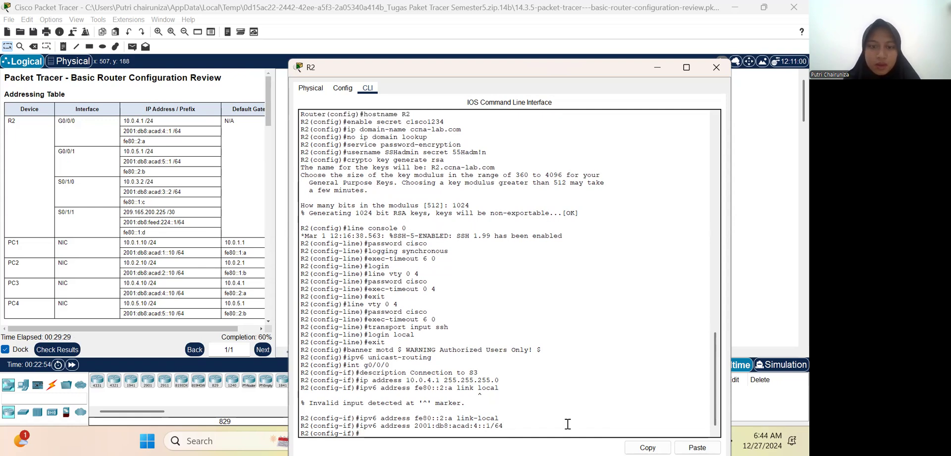
Step: Enable R2's G0/0/0 interface with no shutdown and return to global configuration mode
text(no shutdown)
key(Return)
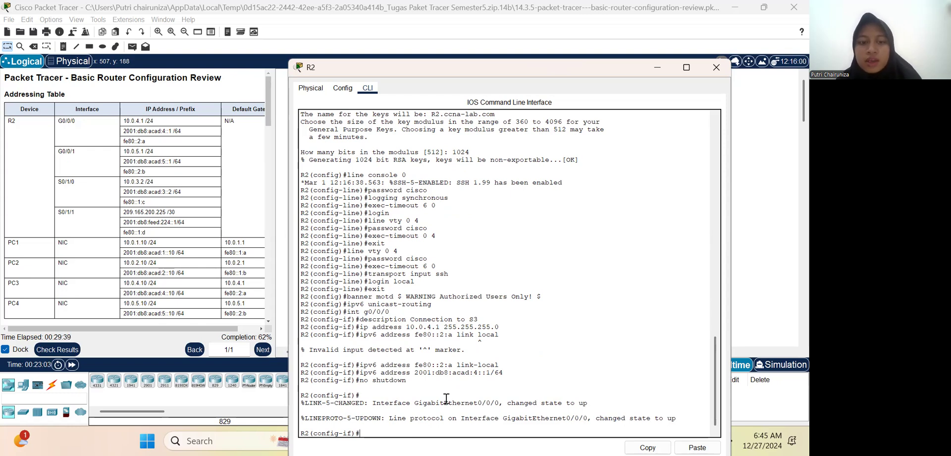
text(exit)
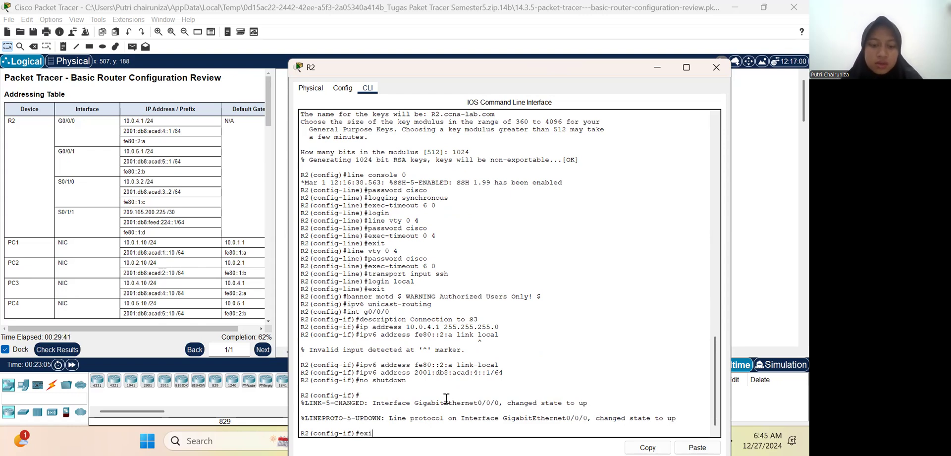
key(Return)
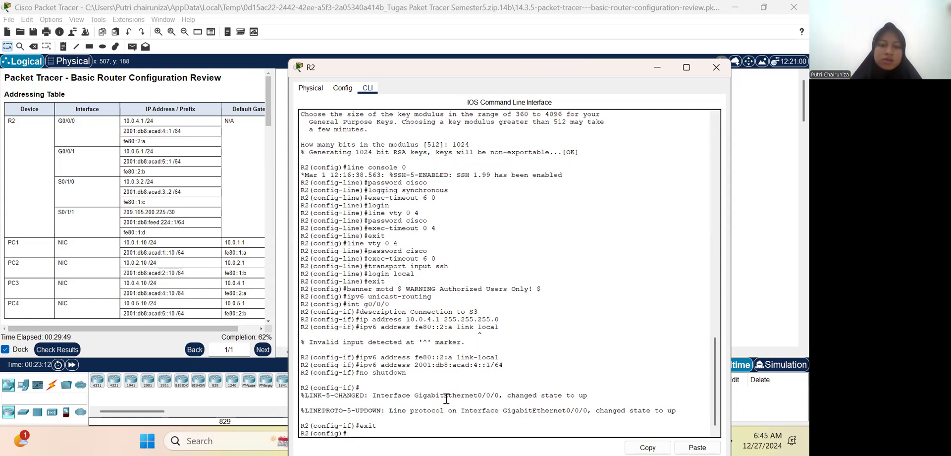
Step: Enter interface configuration mode for R2's G0/0/1 interface
text(int)
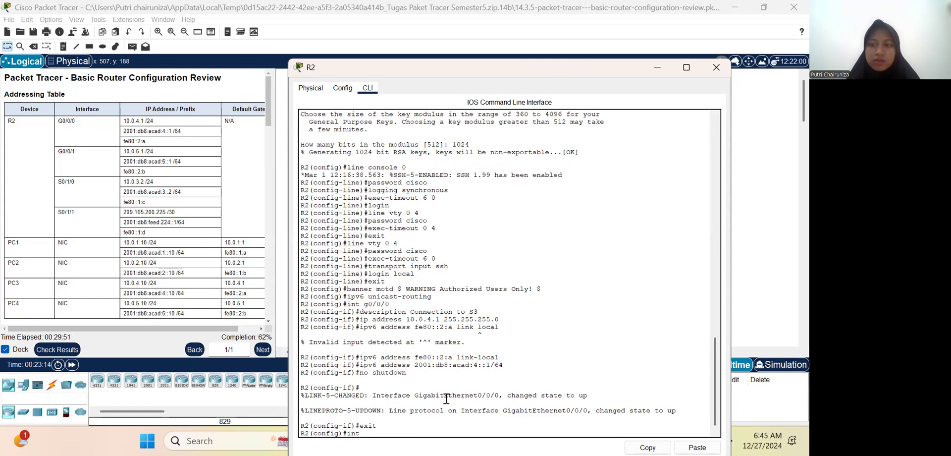
text( g)
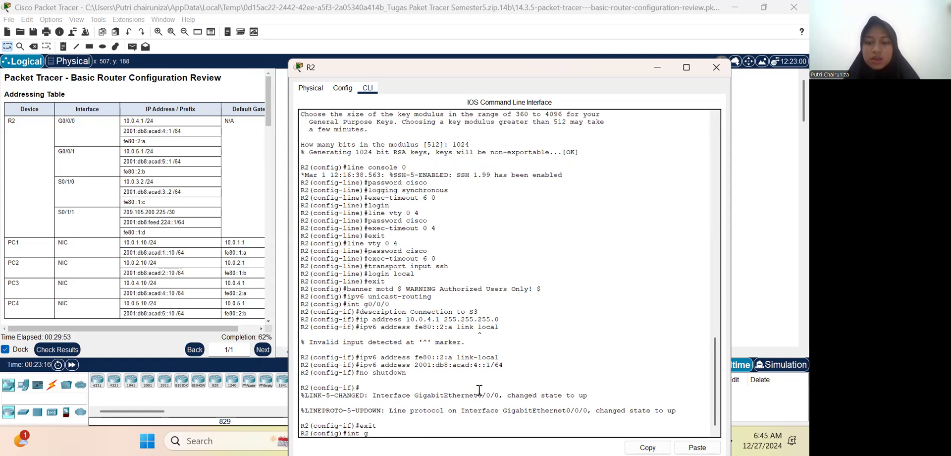
text(0/0/1)
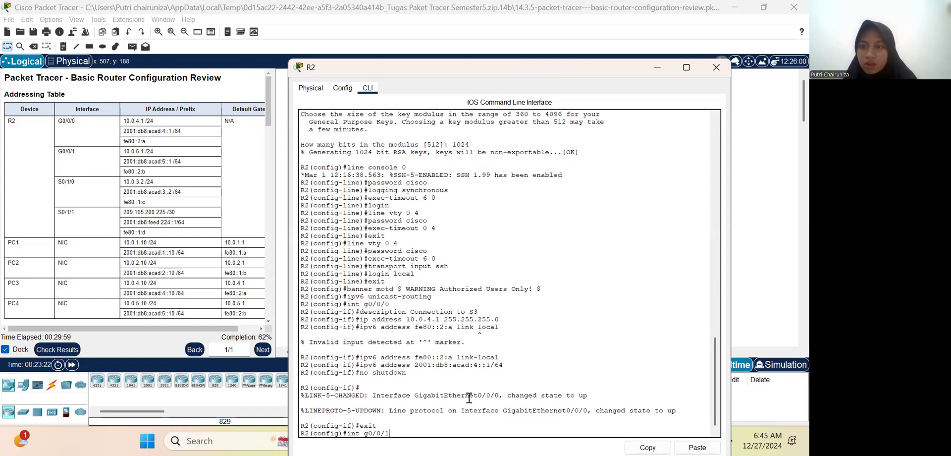
key(Return)
text(desc)
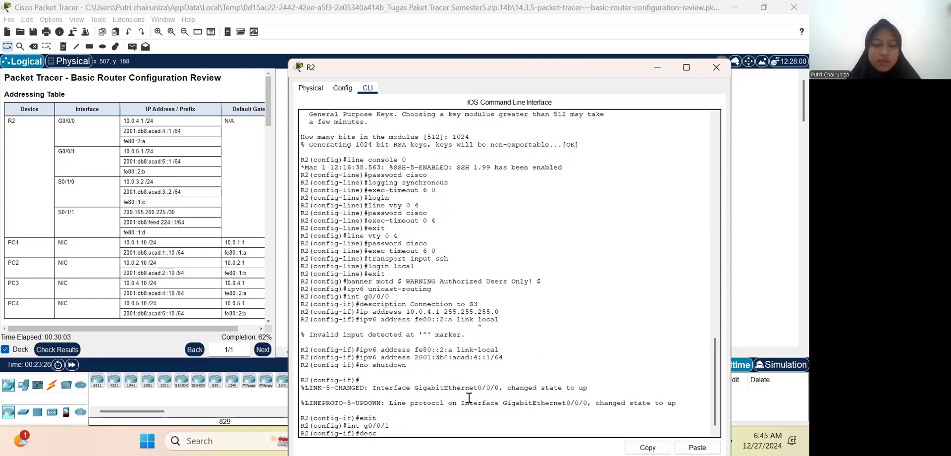
text(ription)
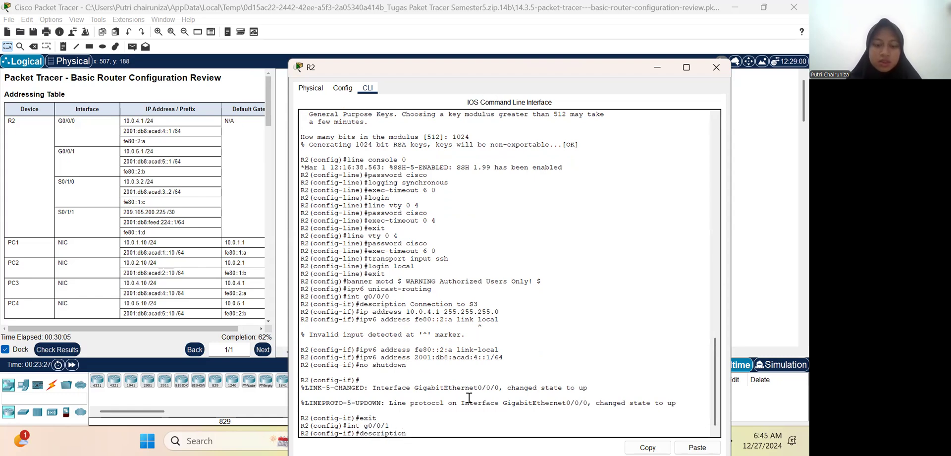
text( connection)
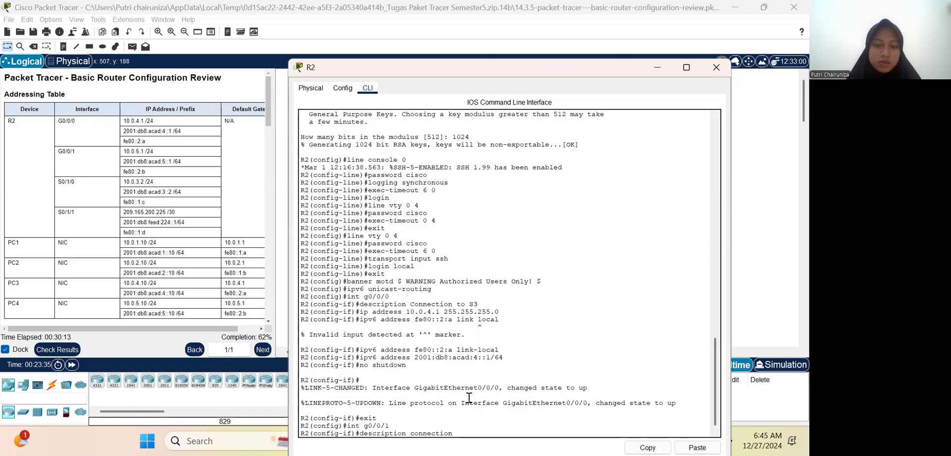
key(Tab)
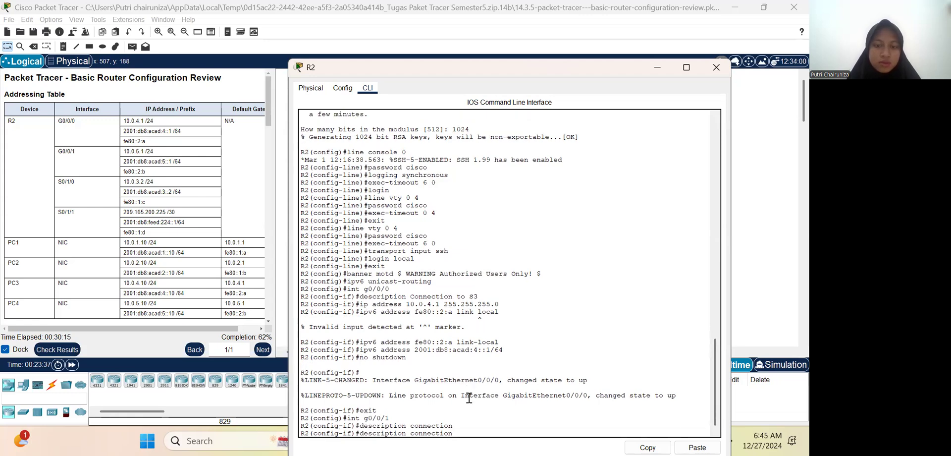
Step: Set the description of R2's G0/0/1 interface to "Connection to S4"
key(Up)
key(Up)
key(Up)
key(Up)
key(Up)
key(Up)
key(Up)
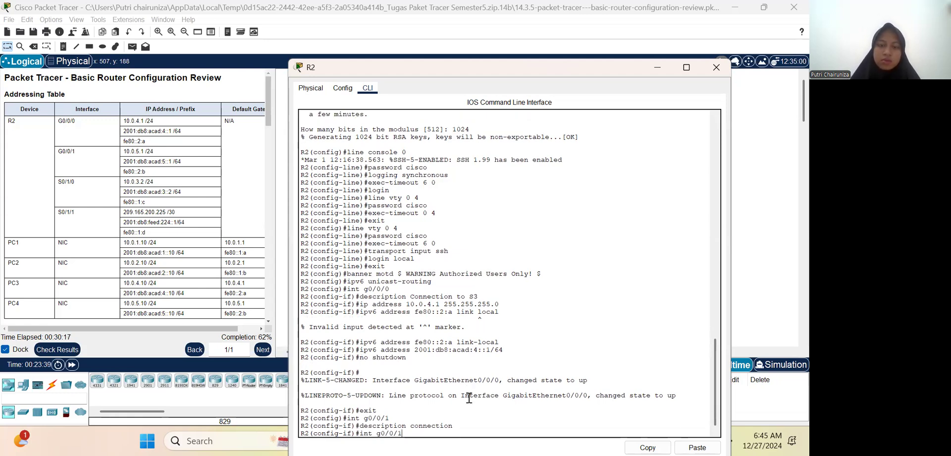
key(Up)
key(Up)
key(Up)
key(Down)
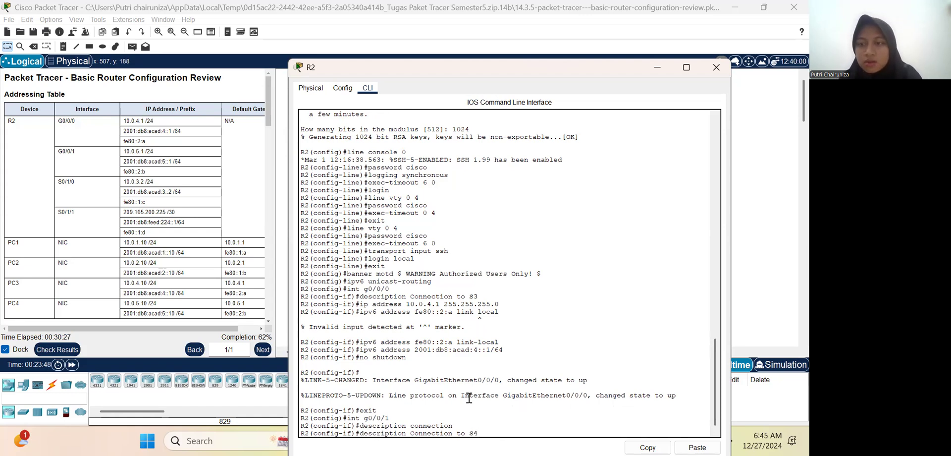
key(Return)
Step: Assign the IPv4 address 10.0.5.1 with subnet mask 255.255.255.0 to R2's G0/0/1 interface
key(Up)
key(Up)
key(Up)
key(Up)
key(Up)
key(Up)
key(Up)
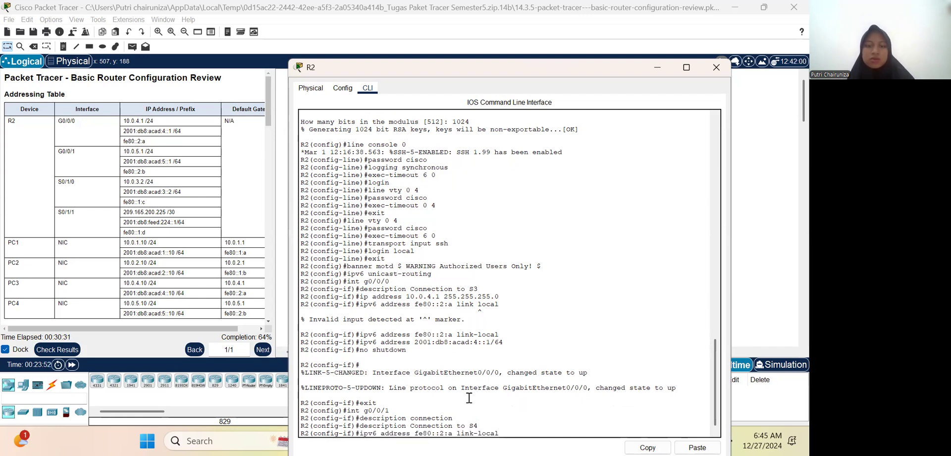
key(Up)
key(Up)
key(Up)
key(Down)
key(Down)
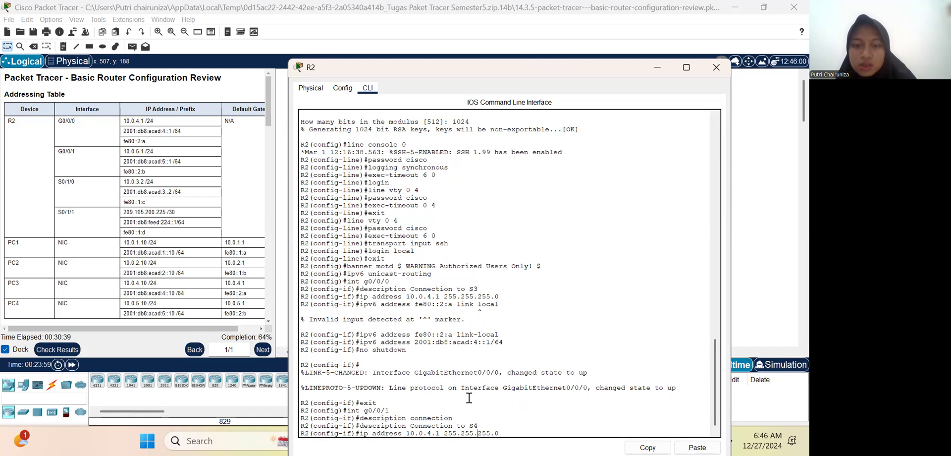
key(BackSpace)
text(5)
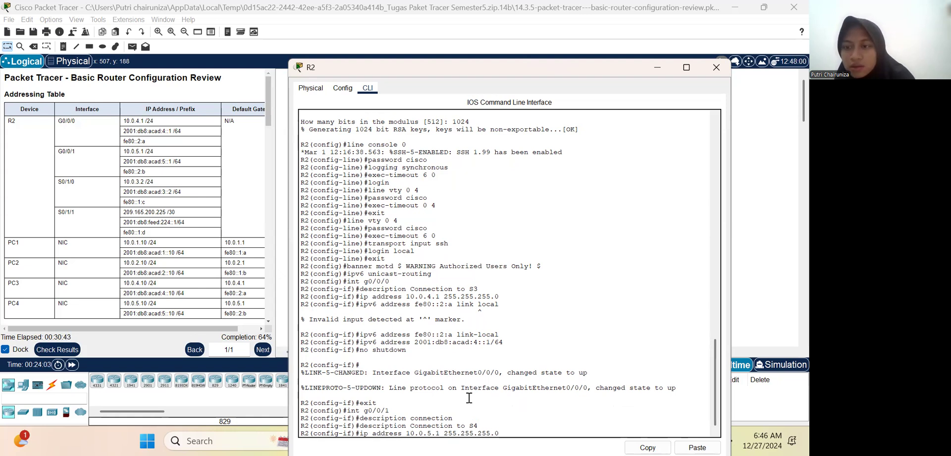
key(Return)
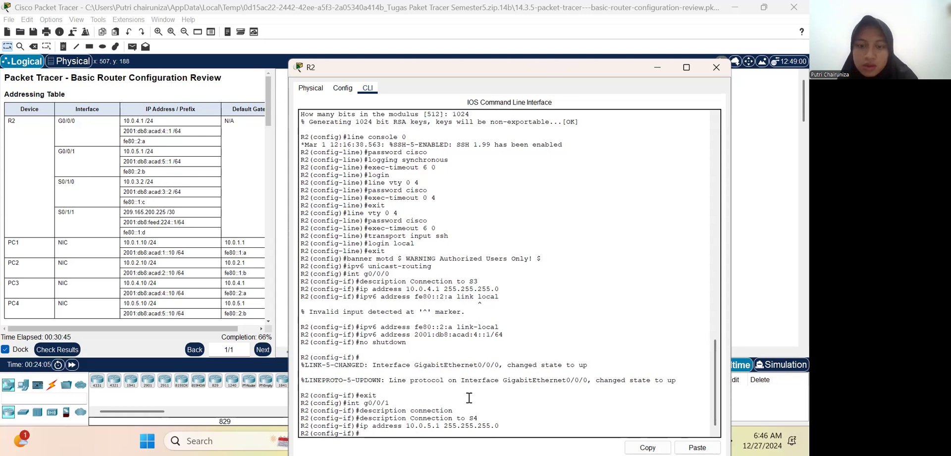
Step: Assign the link-local IPv6 address fe80::2:b to R2's G0/0/1 interface
key(Up)
key(BackSpace)
key(BackSpace)
key(BackSpace)
key(BackSpace)
key(BackSpace)
key(BackSpace)
key(BackSpace)
key(BackSpace)
key(BackSpace)
key(BackSpace)
key(BackSpace)
key(BackSpace)
key(BackSpace)
key(BackSpace)
key(BackSpace)
key(BackSpace)
key(BackSpace)
key(BackSpace)
key(BackSpace)
key(BackSpace)
text(no shutdown)
key(Up)
key(Up)
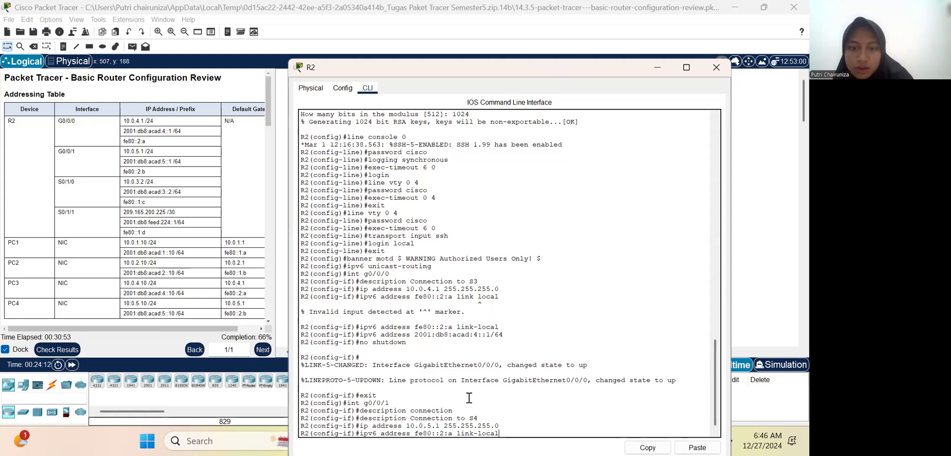
key(Left)
key(Left)
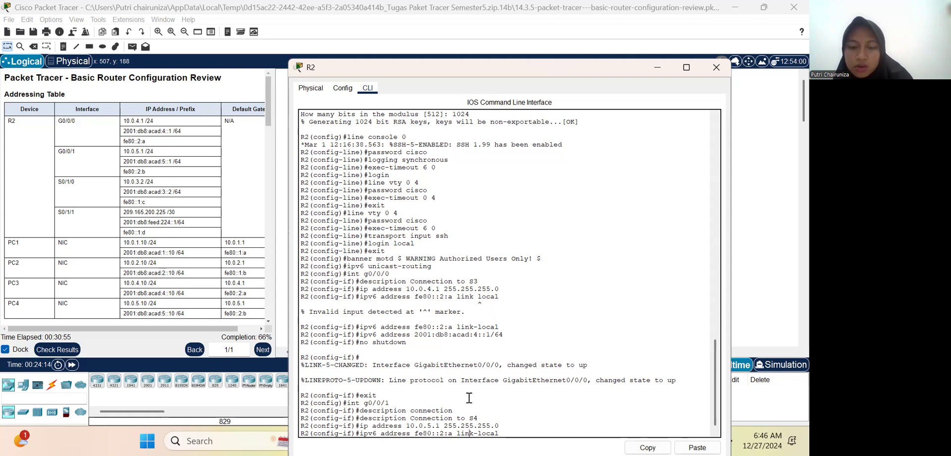
key(BackSpace)
text(b)
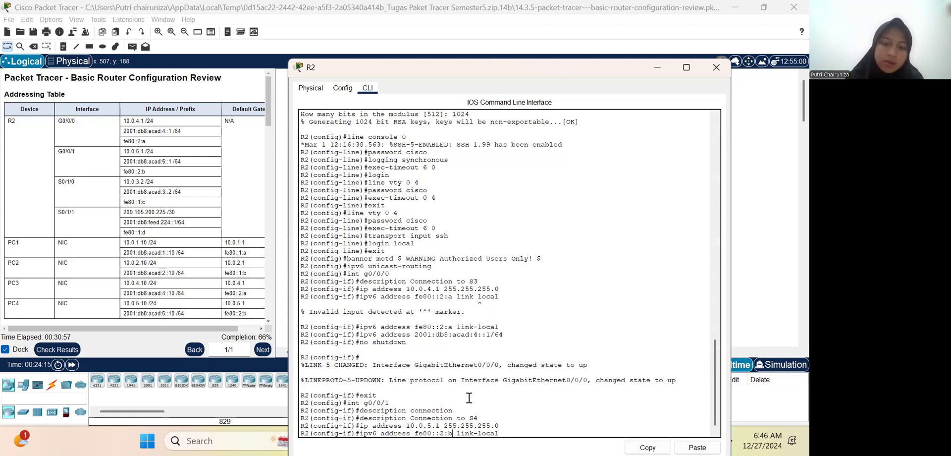
key(Return)
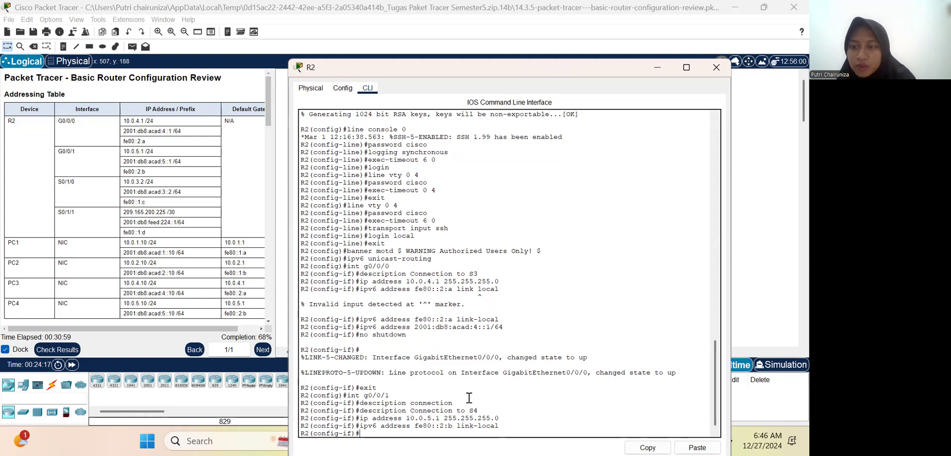
Step: Assign the global IPv6 address 2001:db8:acad:5::1/64 to R2's G0/0/1 interface
key(Up)
key(Up)
key(Up)
key(Up)
key(Up)
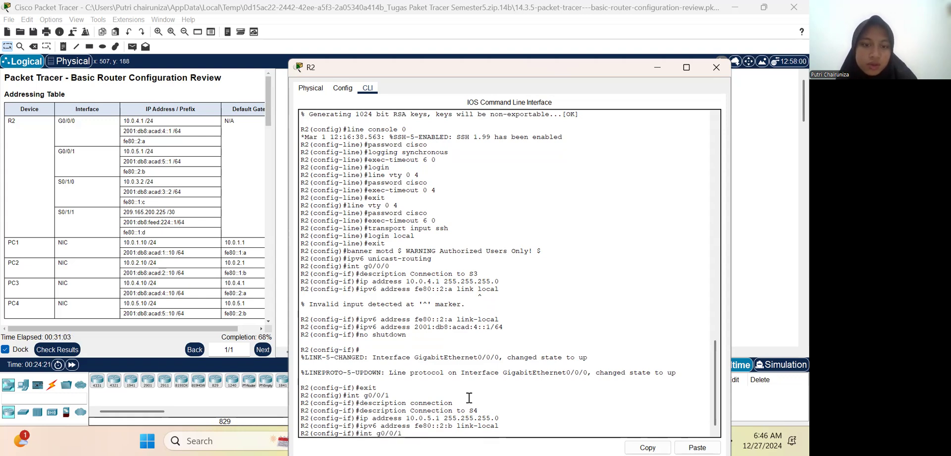
key(Up)
key(Up)
key(Up)
key(Up)
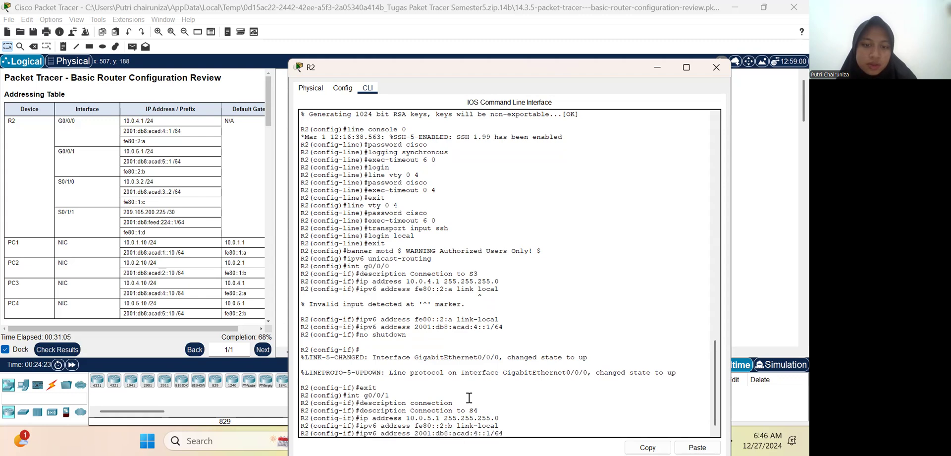
key(Down)
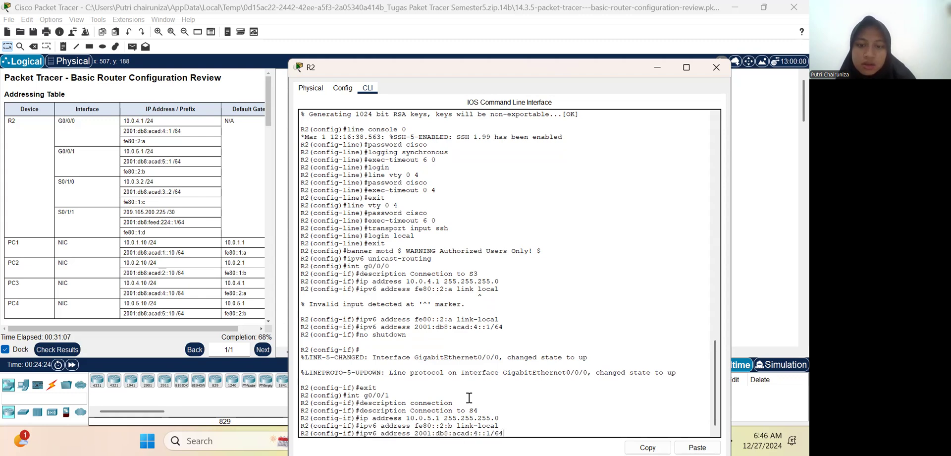
key(Left)
key(Left)
key(Left)
key(Left)
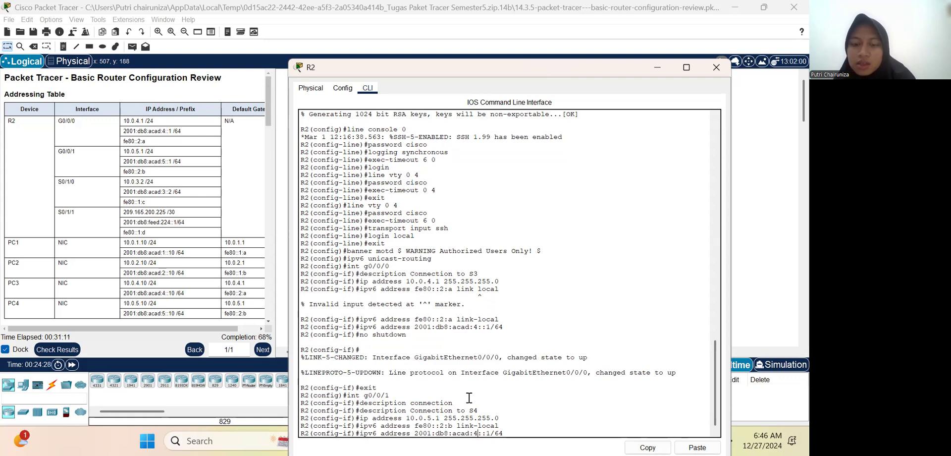
key(BackSpace)
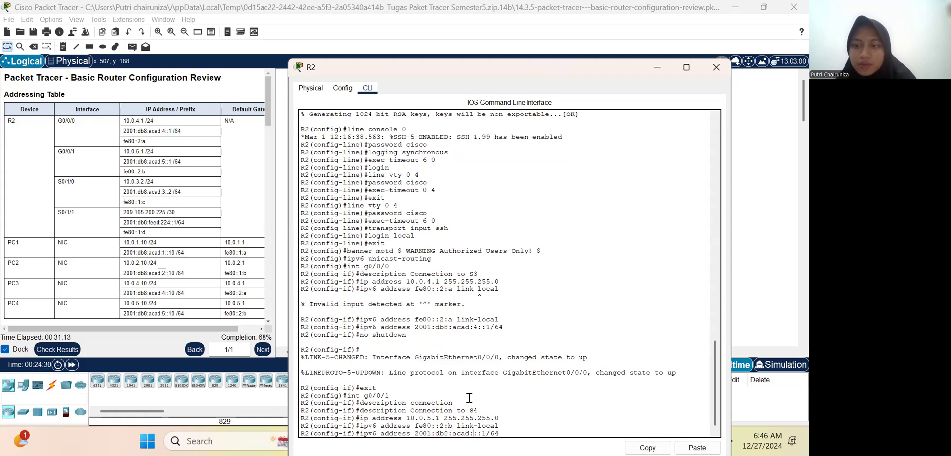
text(5)
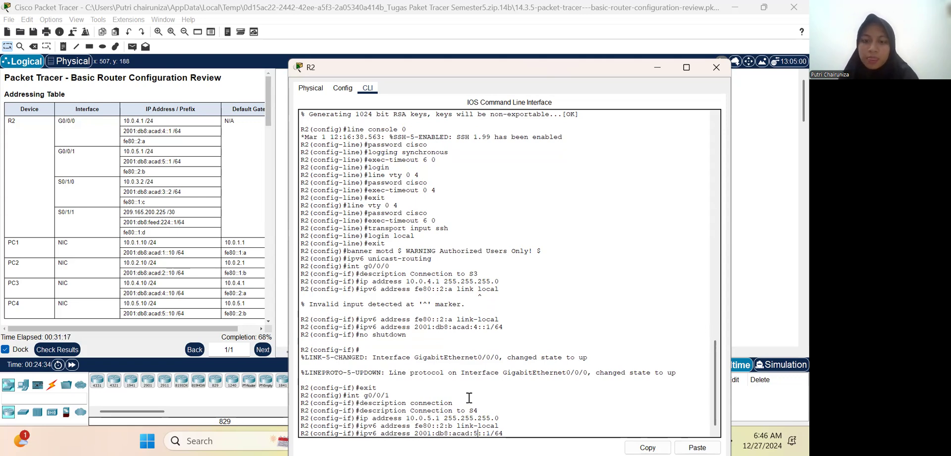
key(Return)
Step: Enable R2's G0/0/1 interface with no shutdown and return to global configuration mode
text(no shutdown)
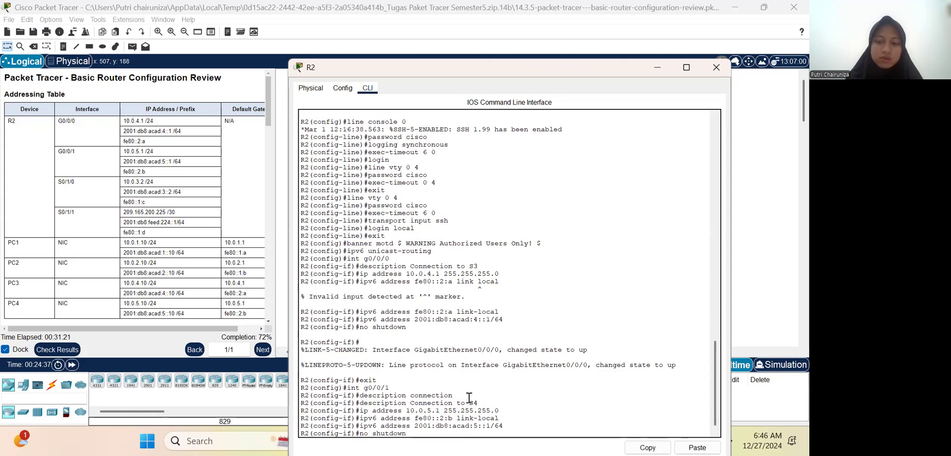
key(Return)
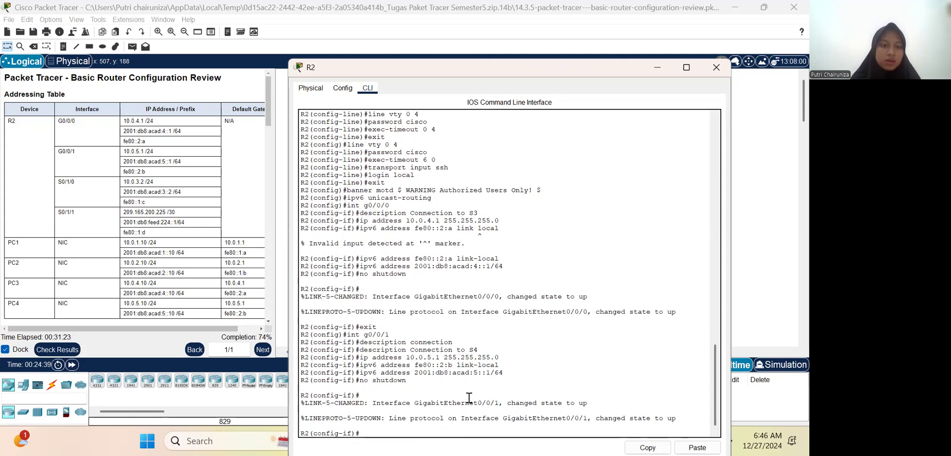
text(exit)
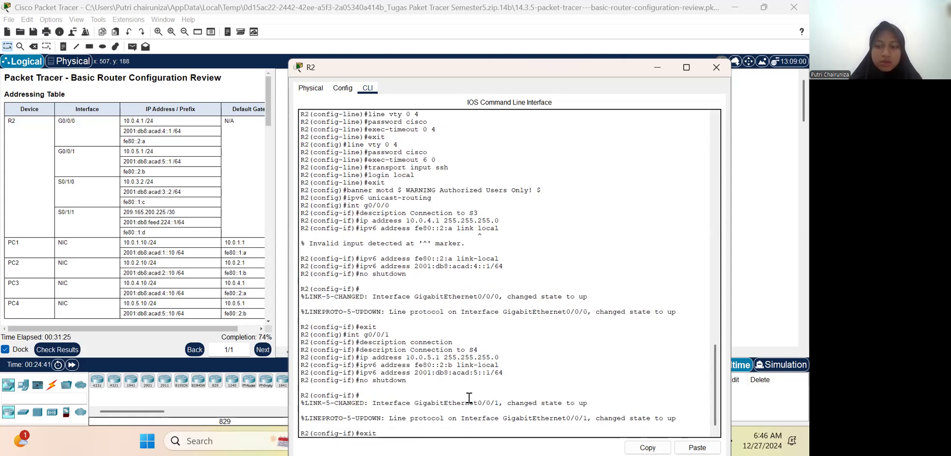
key(Return)
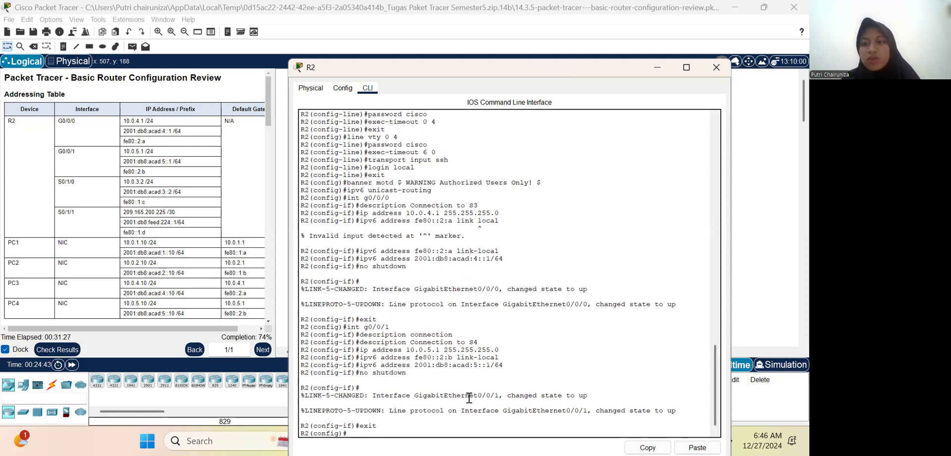
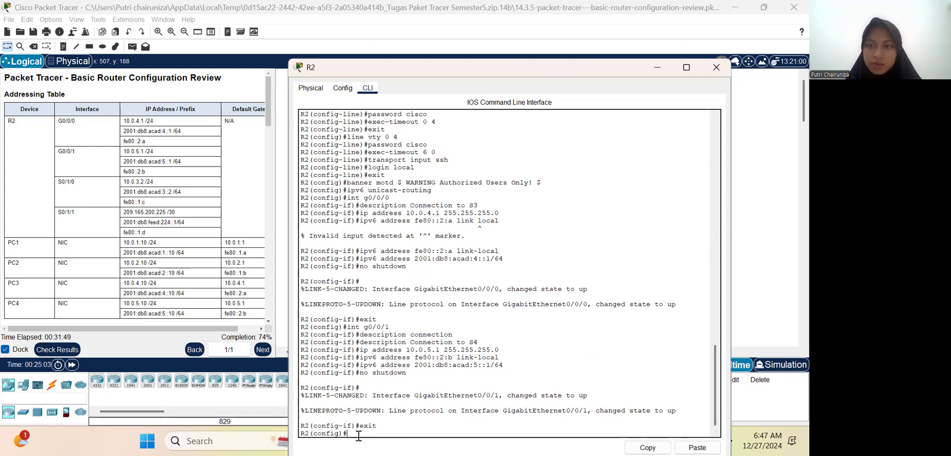
Step: Try to enter interface configuration mode on R2 with the command int s/0/1/0
text(int s/0/1)
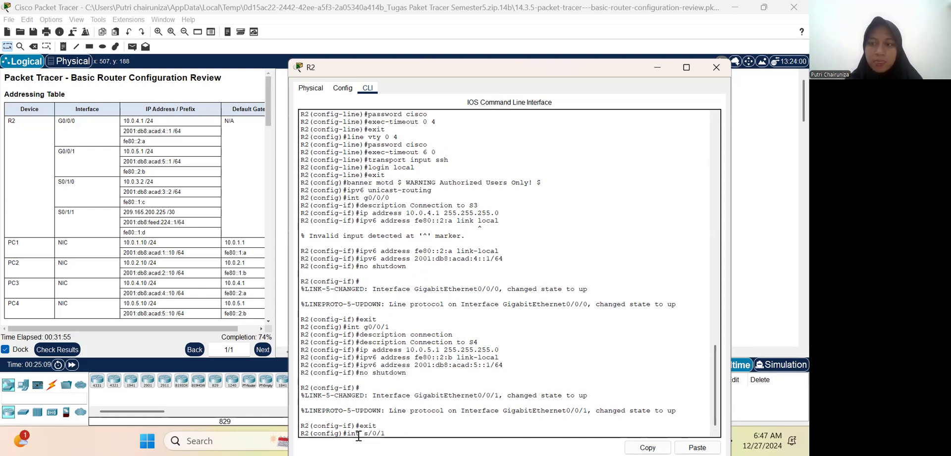
text(/0)
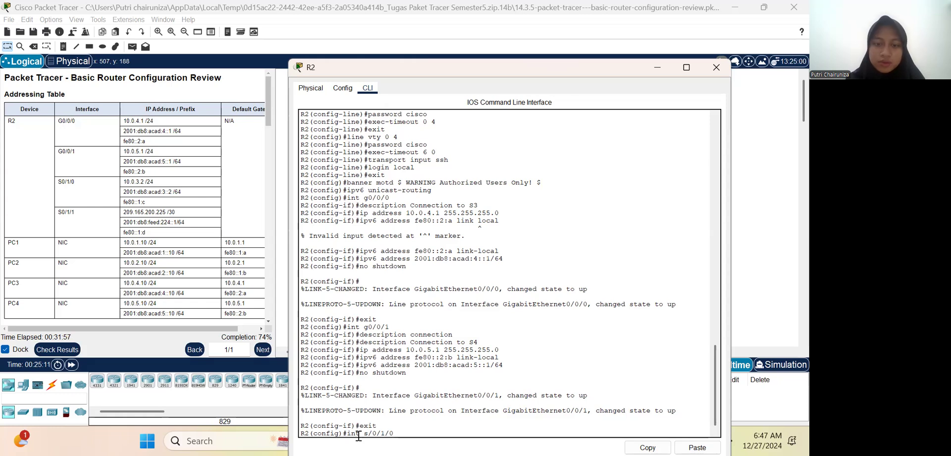
key(Return)
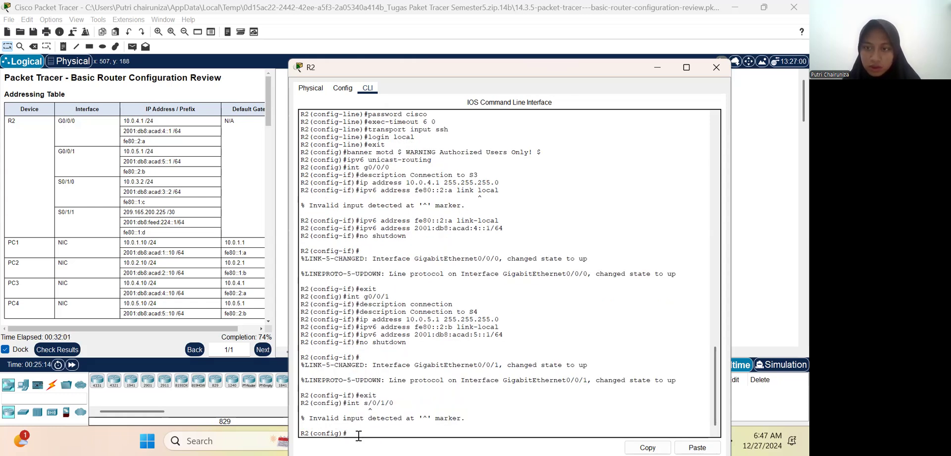
Step: Enter interface configuration mode for R2's serial interface S0/1/0
key(Up)
key(BackSpace)
key(BackSpace)
key(BackSpace)
key(BackSpace)
key(BackSpace)
key(BackSpace)
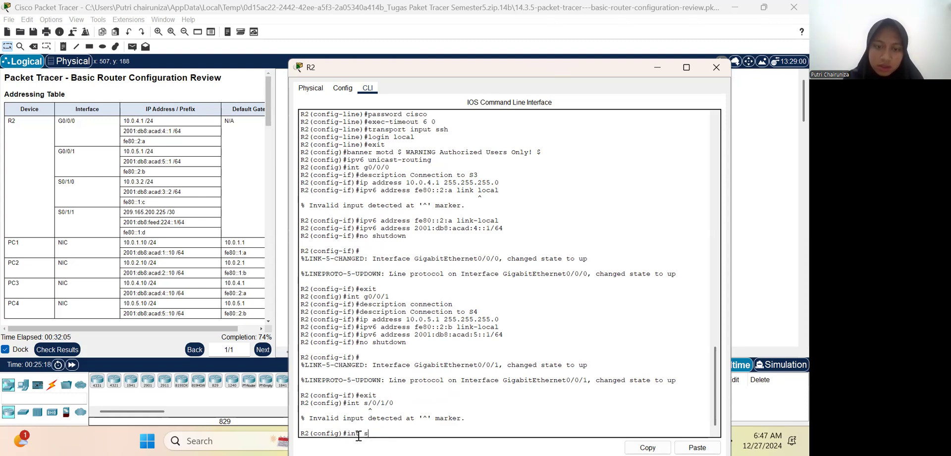
text(0/1)
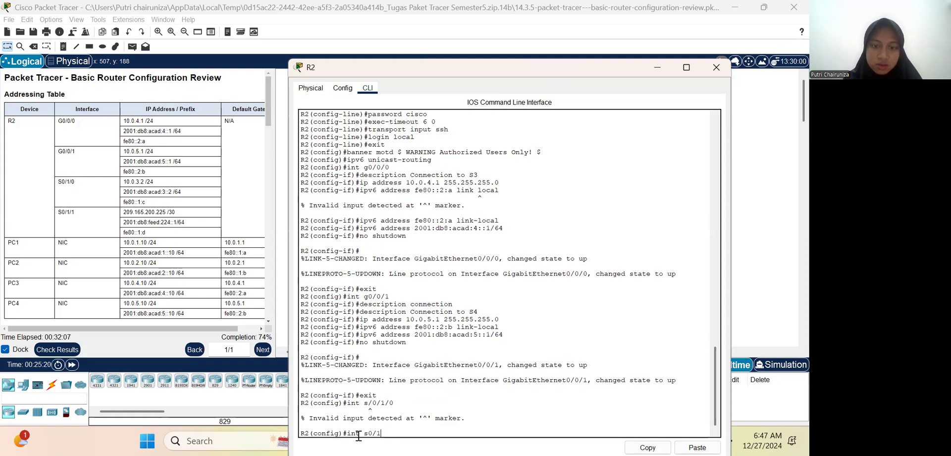
text(/0)
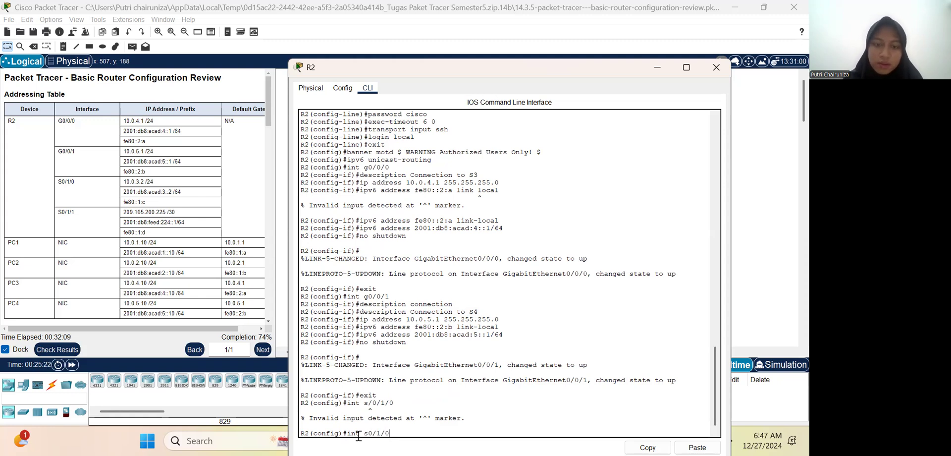
key(Return)
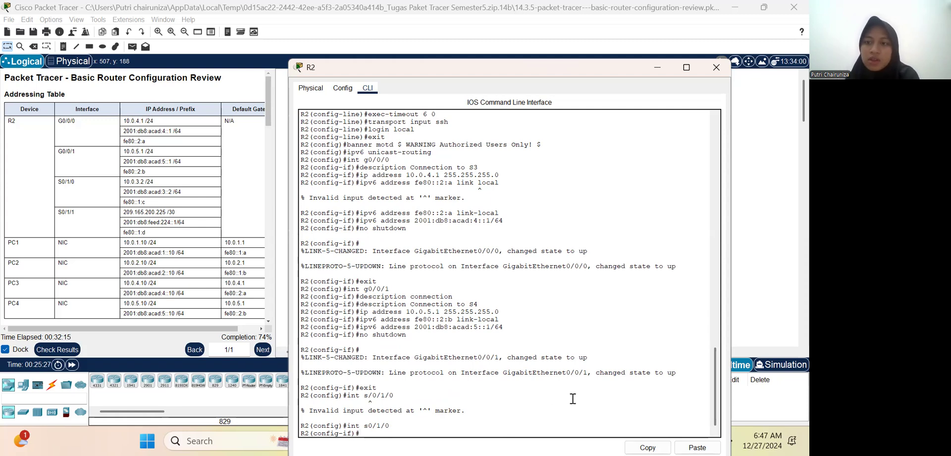
Step: Set the description of R2's S0/1/0 interface to "Link to R1"
text(desc)
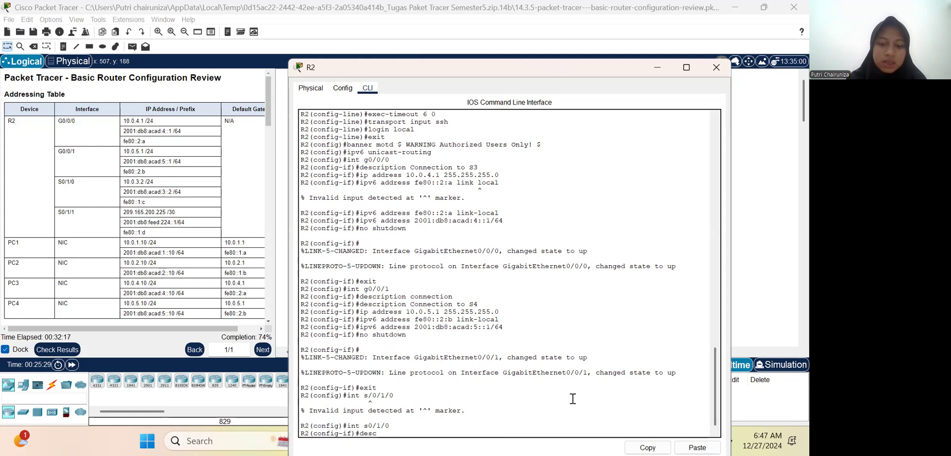
text(ription)
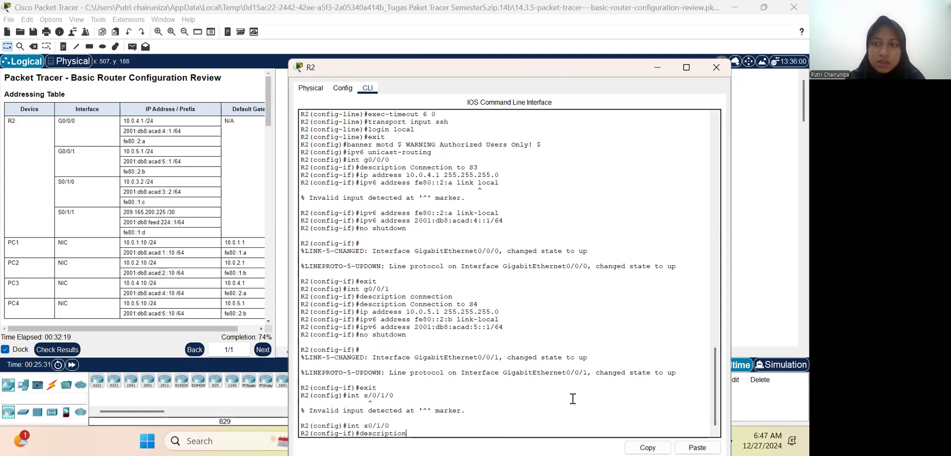
text( Lin)
text(to R)
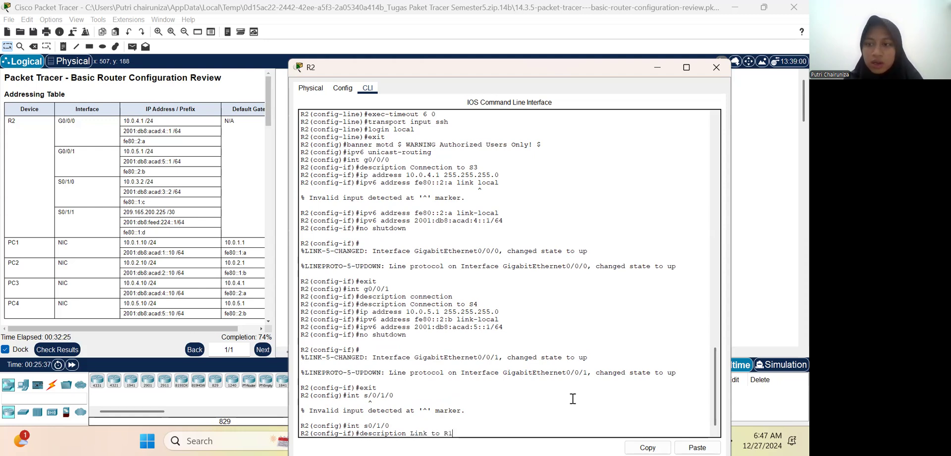
text(1)
key(Return)
Step: Assign the IPv4 address 10.0.3.2 from the addressing table with subnet mask 255.255.255.0 to R2's S0/1/0 interface
text(ip address)
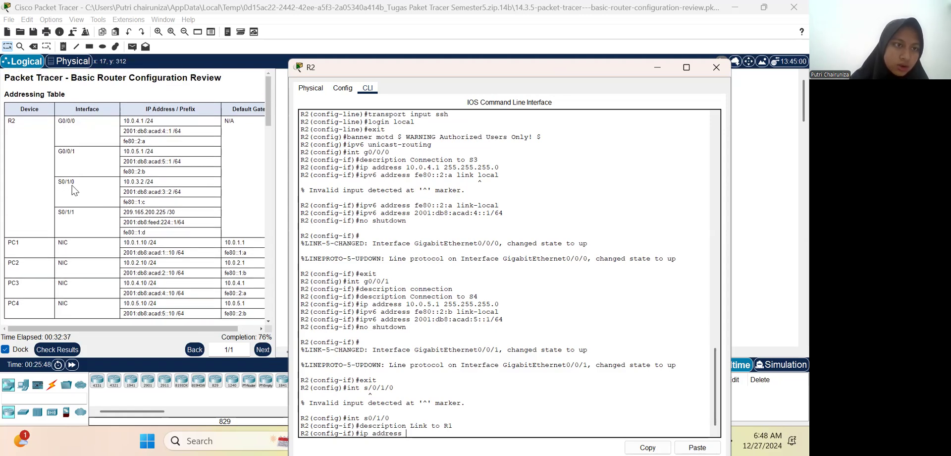
drag(124, 181, 144, 181)
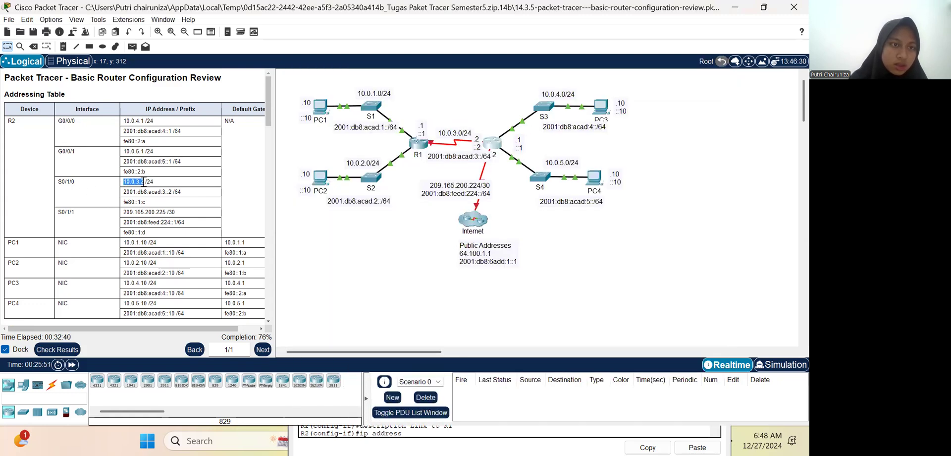
right_click(135, 184)
click(156, 190)
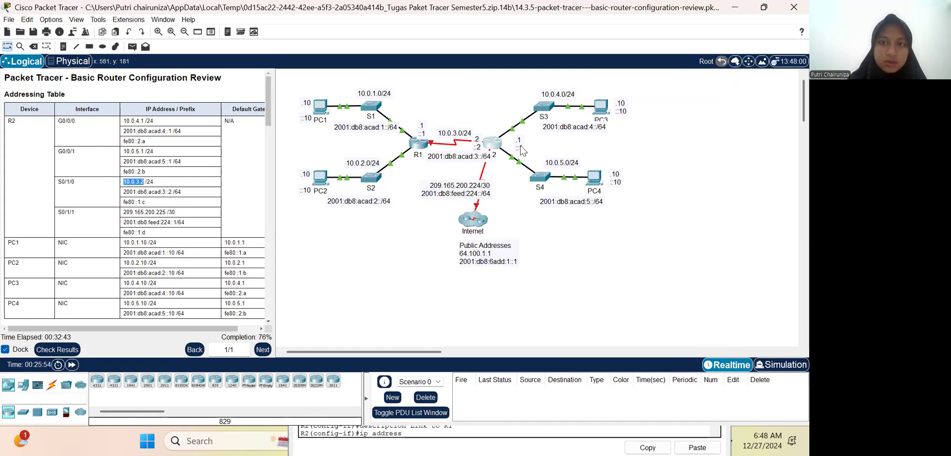
click(499, 148)
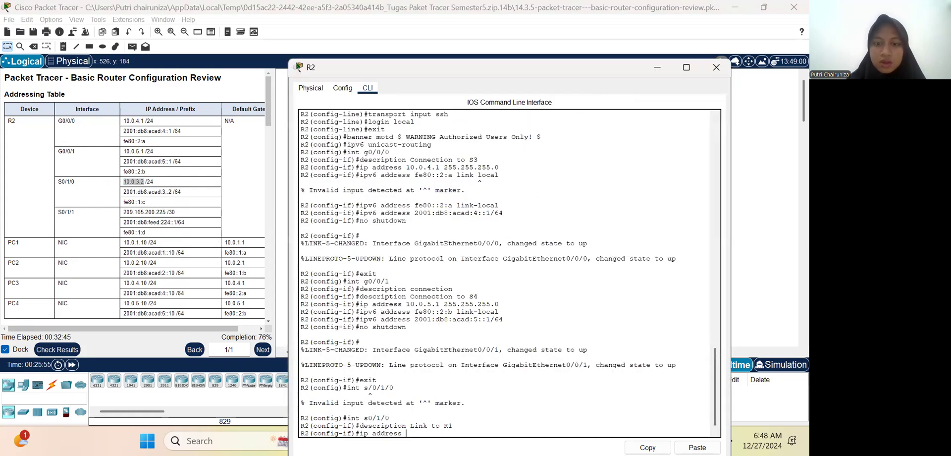
right_click(416, 422)
click(426, 429)
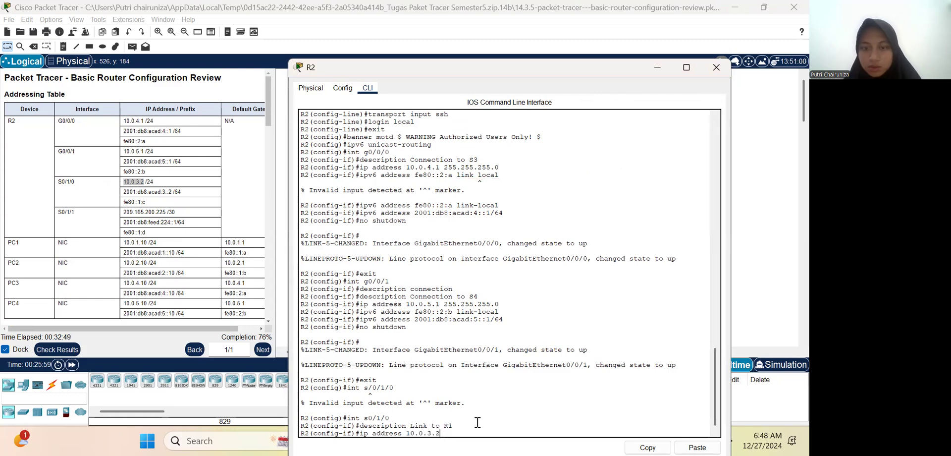
text(255)
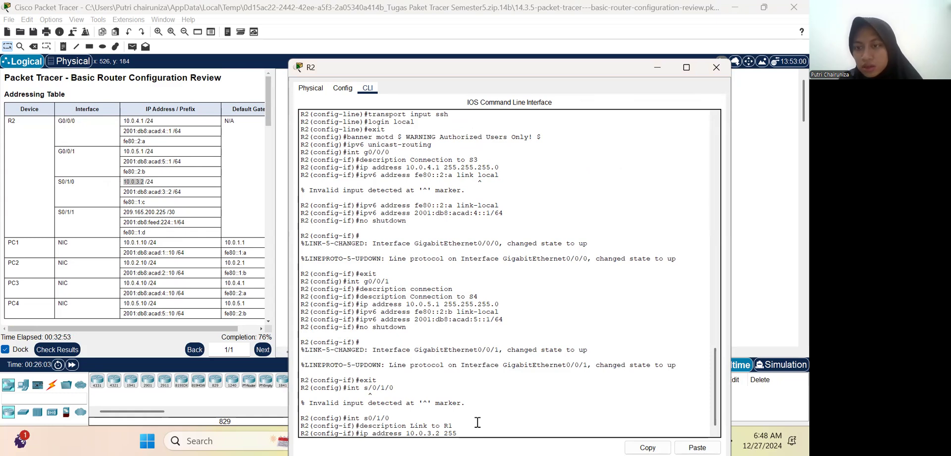
text(.2)
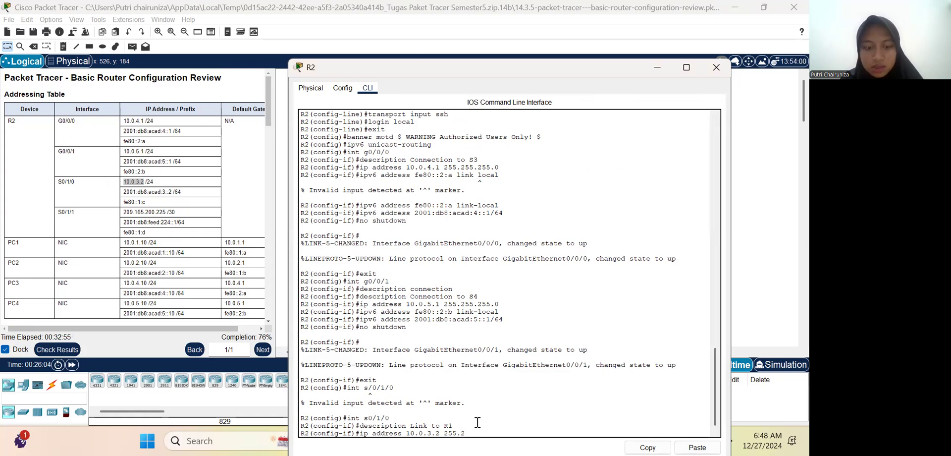
text(55.255)
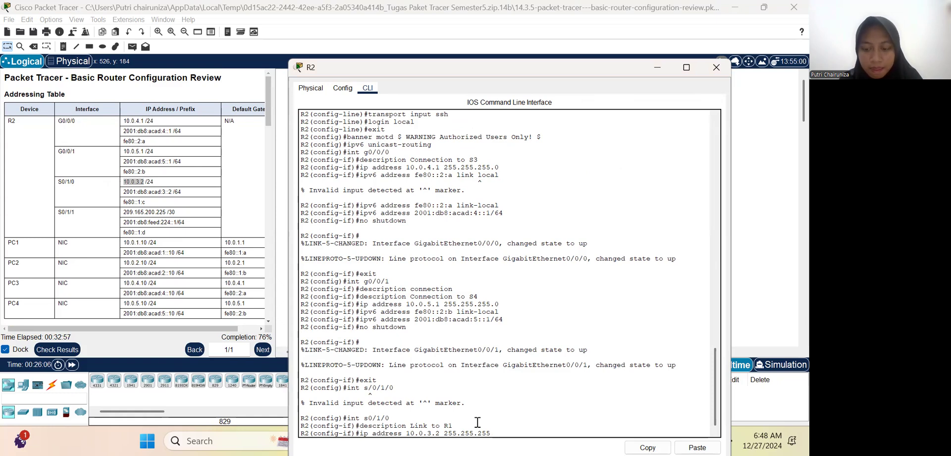
text(.0)
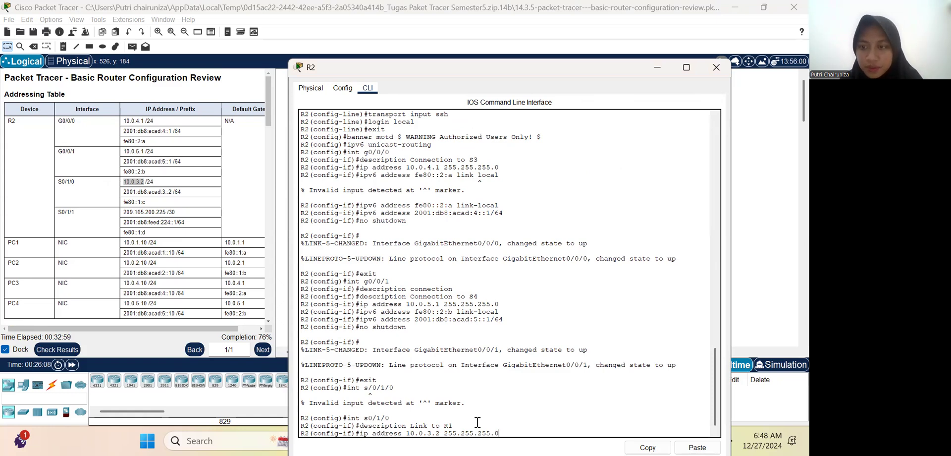
key(Return)
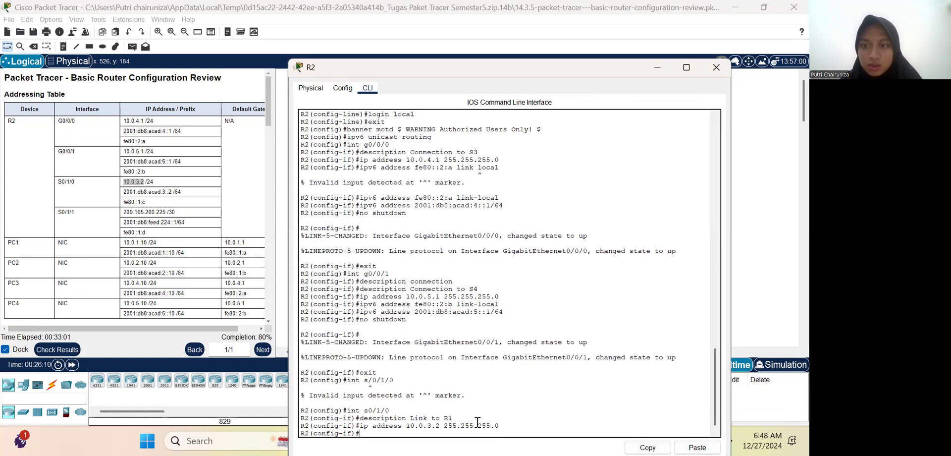
Step: Assign the link-local IPv6 address fe80::1:c to R2's S0/1/0 interface by adapting the earlier link-local command
text(exit)
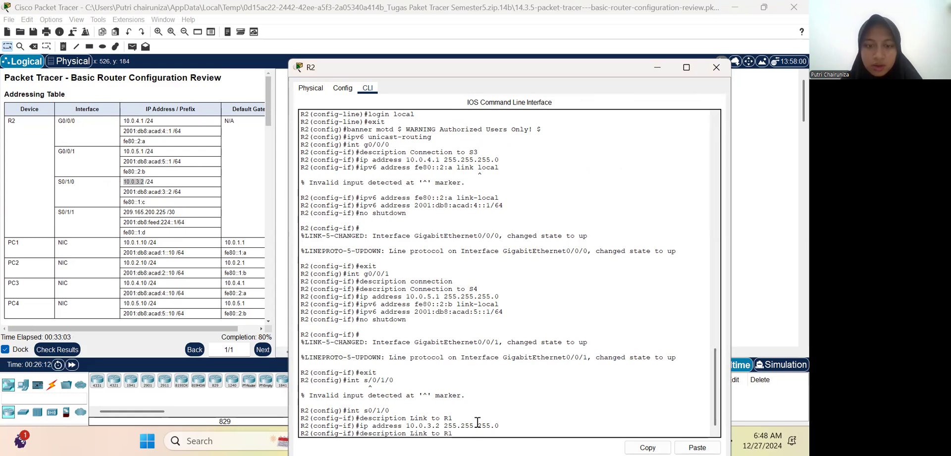
key(BackSpace)
key(BackSpace)
key(BackSpace)
key(BackSpace)
text(no shutdown)
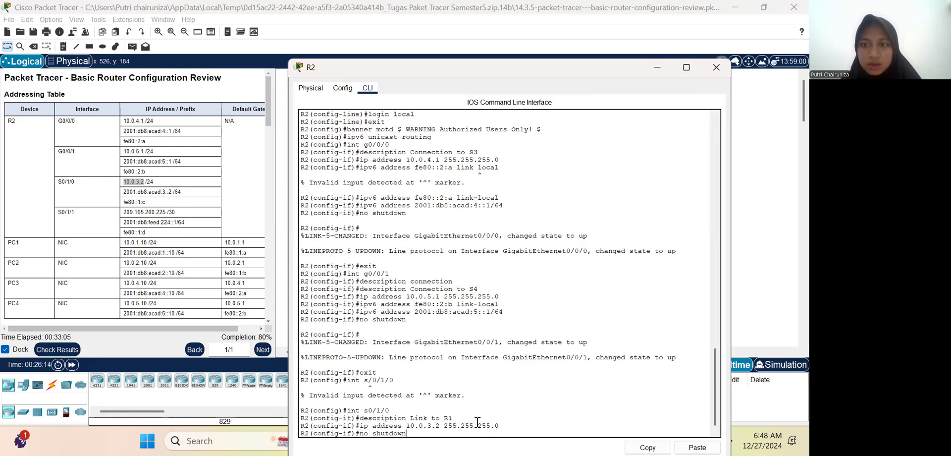
key(Up)
key(Up)
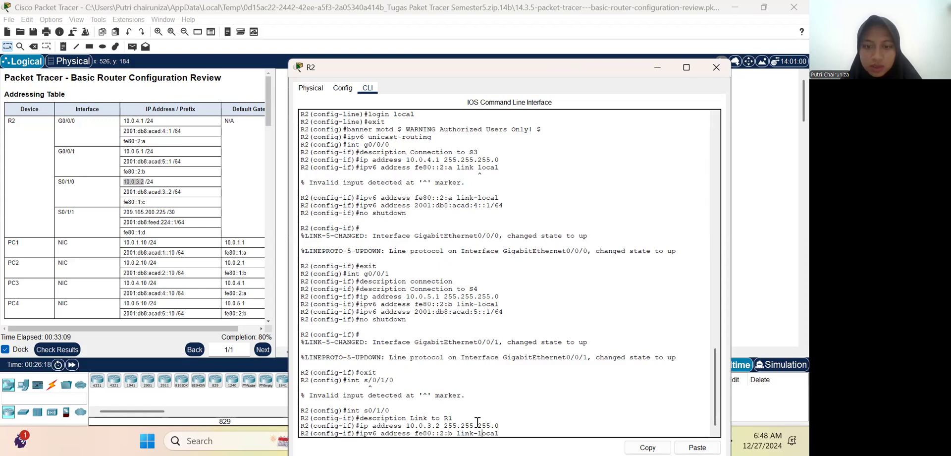
key(Left)
key(Left)
key(Left)
key(Left)
key(Left)
key(Left)
key(Left)
key(Left)
key(Left)
key(Left)
key(Left)
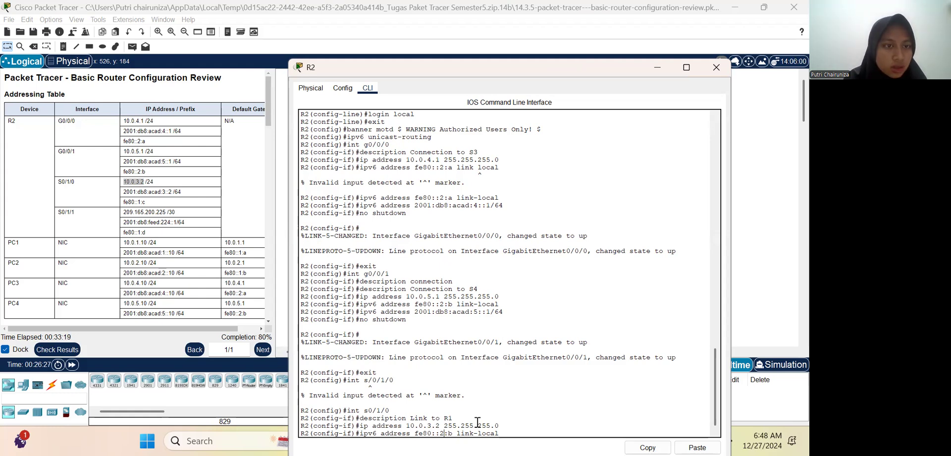
key(Left)
key(Left)
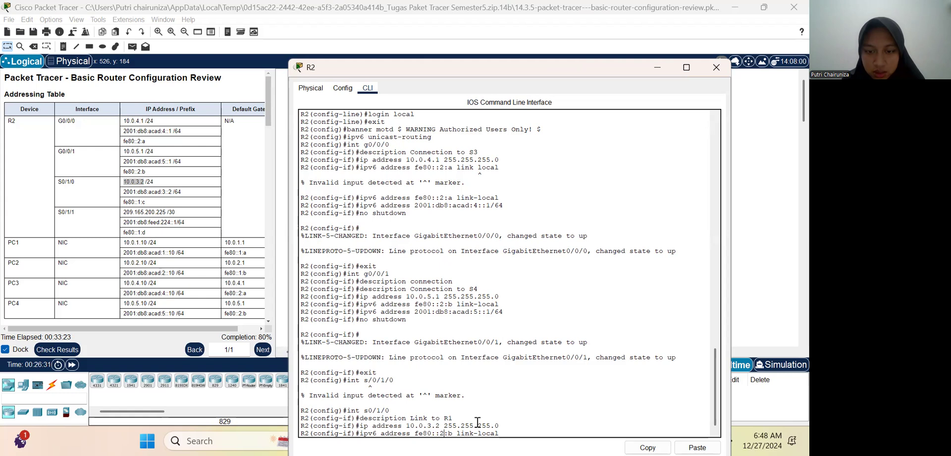
key(BackSpace)
text(1)
key(BackSpace)
text(c)
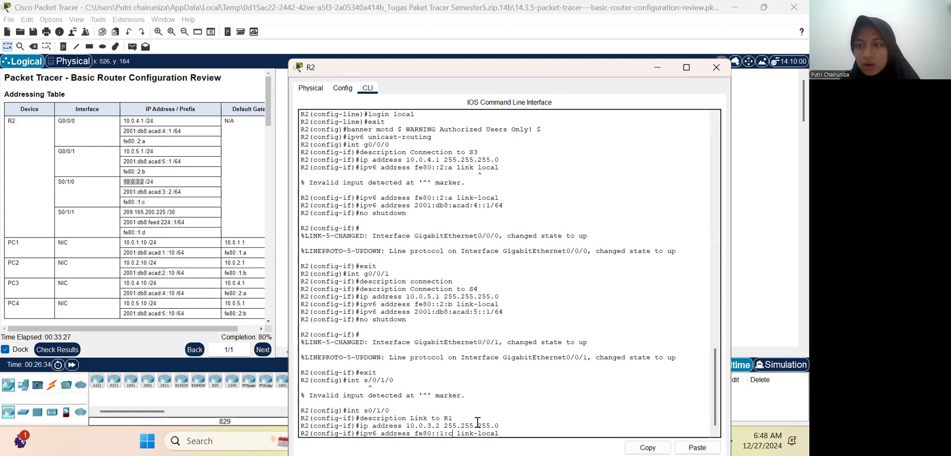
key(Return)
Step: Assign the IPv6 address 2001:db8:acad:3::2/64 to R2's S0/1/0 interface by adapting the earlier global IPv6 address command
key(Up)
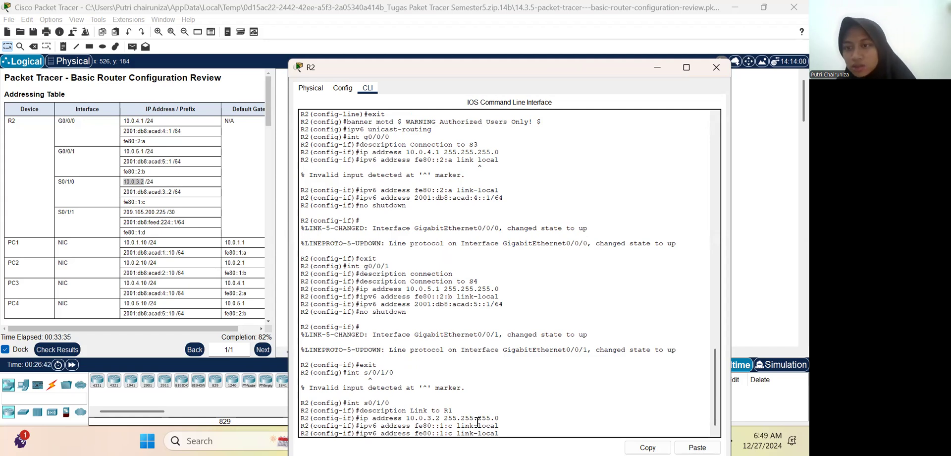
key(Up)
key(Up)
key(Up)
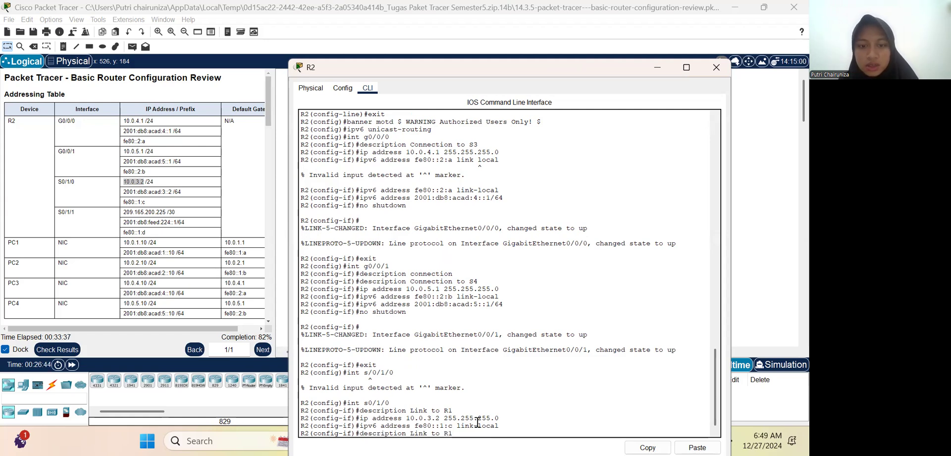
key(Up)
key(Up)
key(Up)
key(Up)
key(Up)
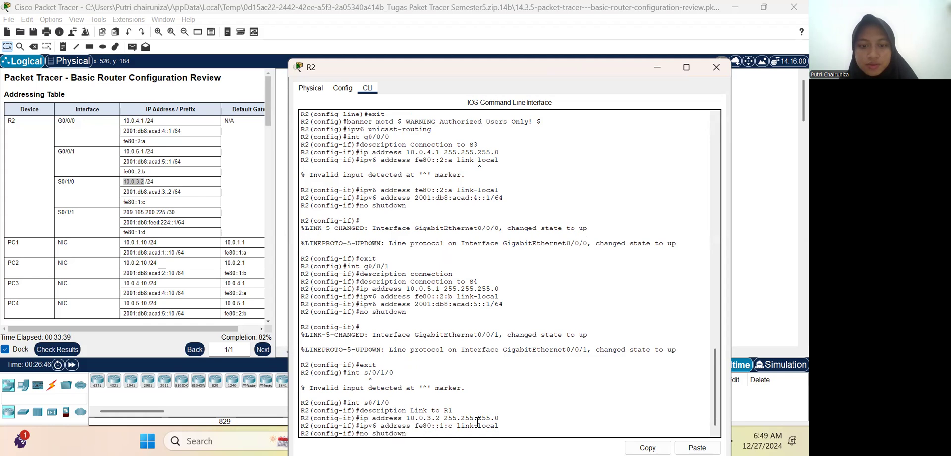
key(Down)
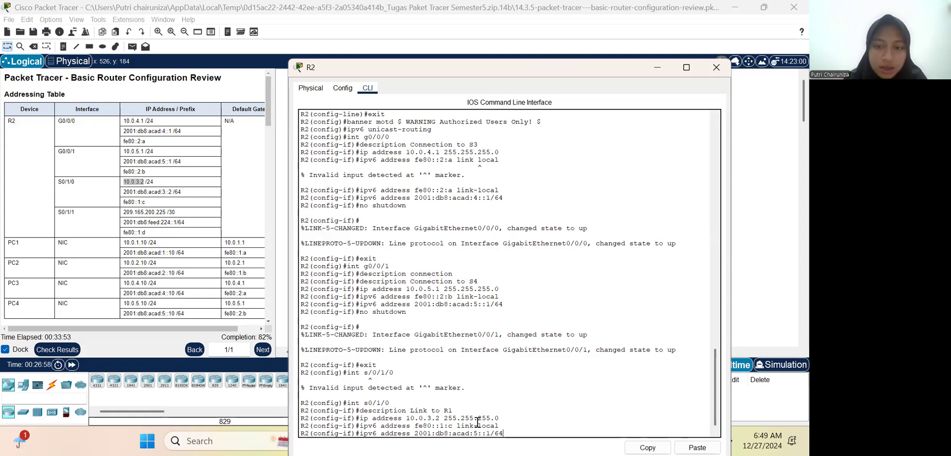
key(Left)
key(Left)
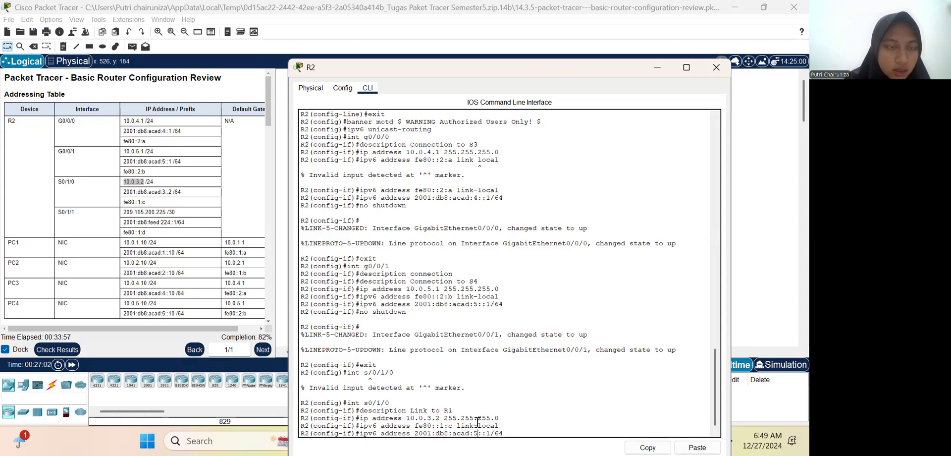
key(BackSpace)
text(3)
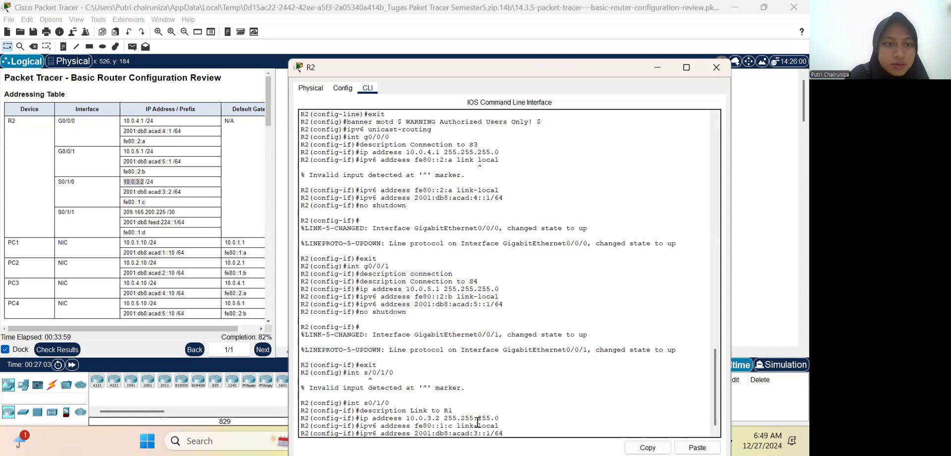
key(Right)
key(Right)
key(Right)
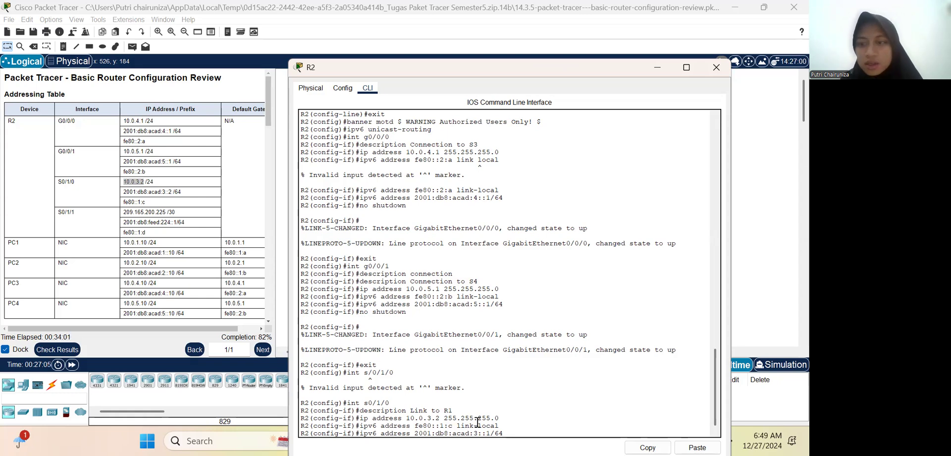
key(BackSpace)
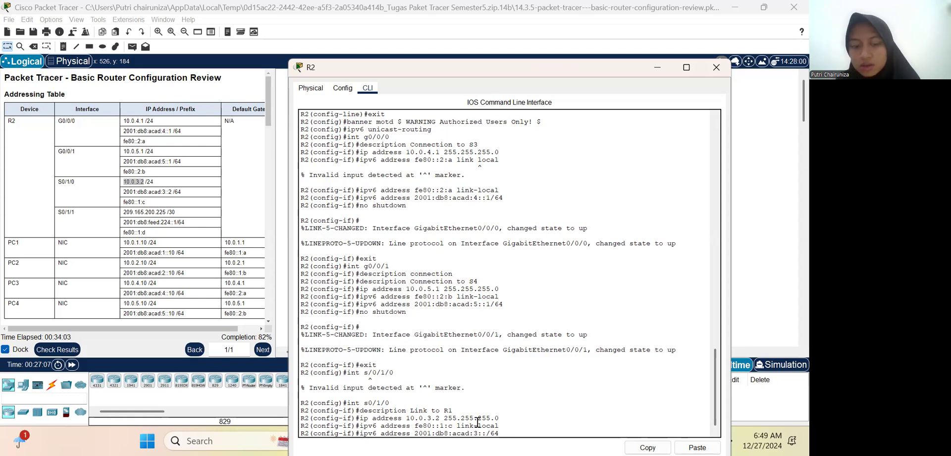
text(2)
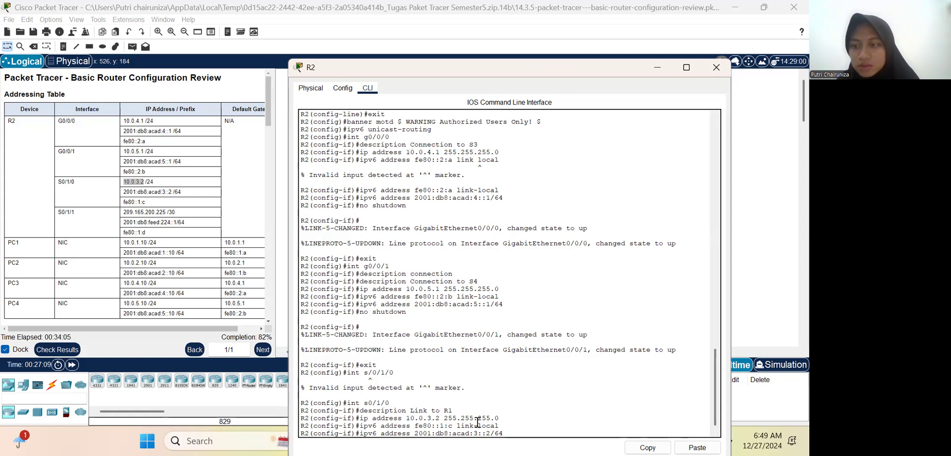
key(Return)
Step: Enable R2's S0/1/0 interface with no shutdown and return to global configuration mode
text(no shutdown)
key(Return)
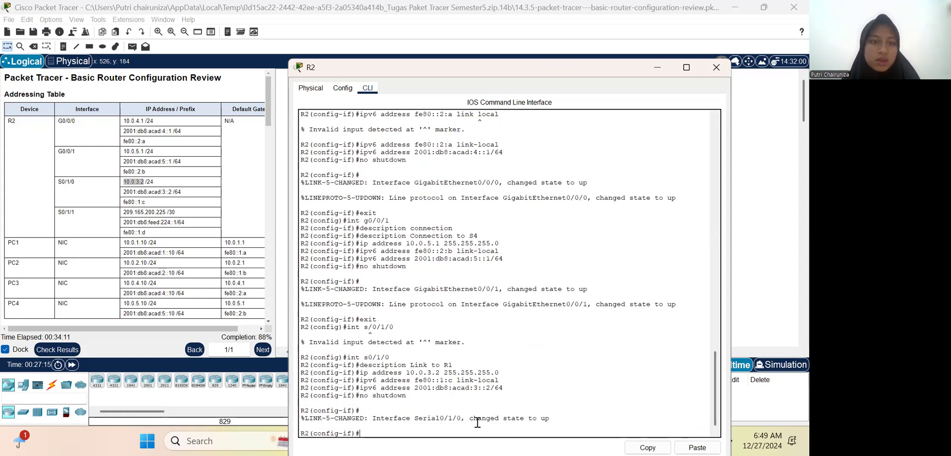
text(exit)
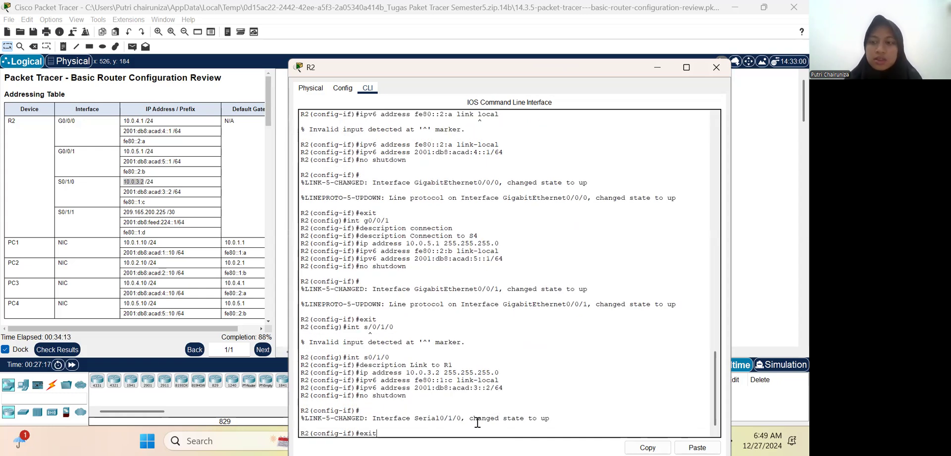
key(Return)
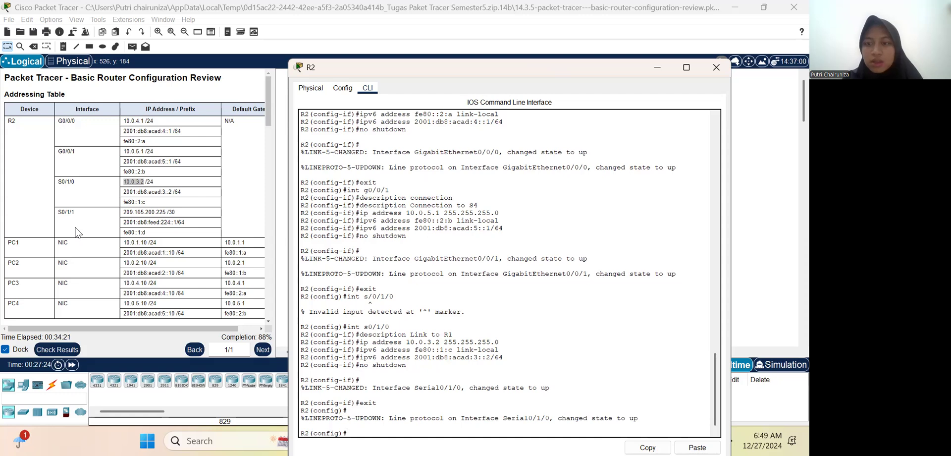
Step: Enter interface configuration mode for R2's serial interface S0/1/1
text(int )
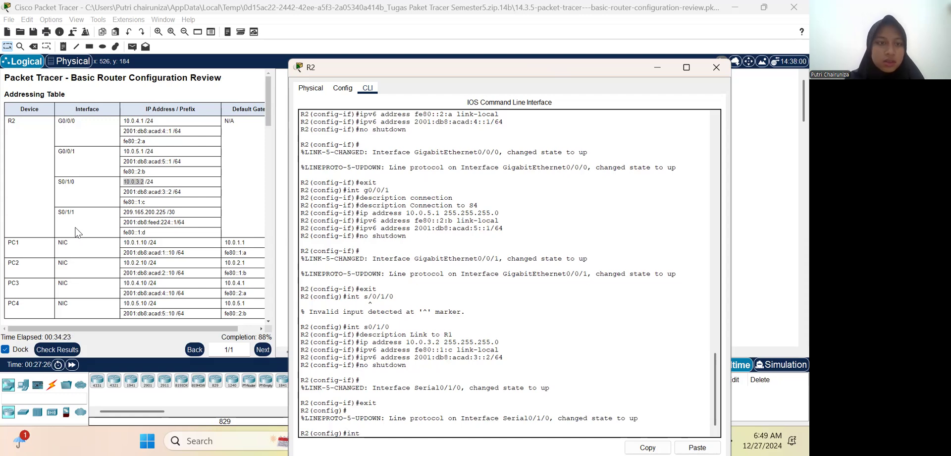
text(s0/)
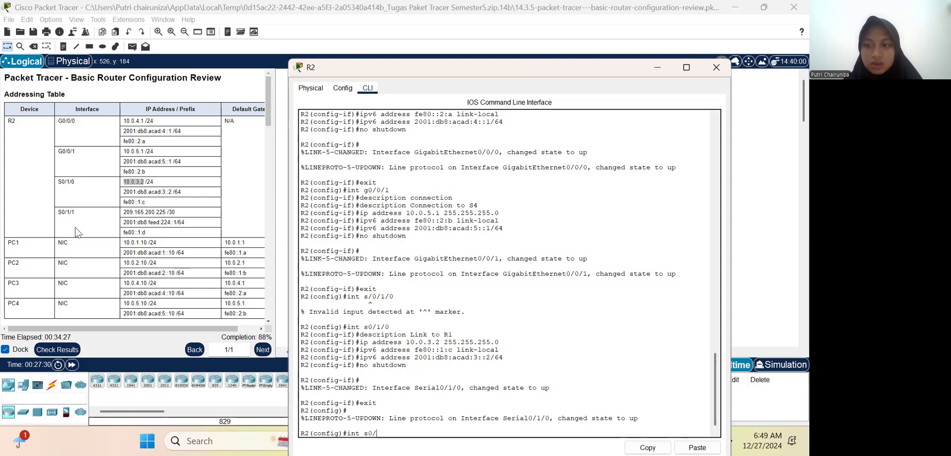
text(1/1)
key(Return)
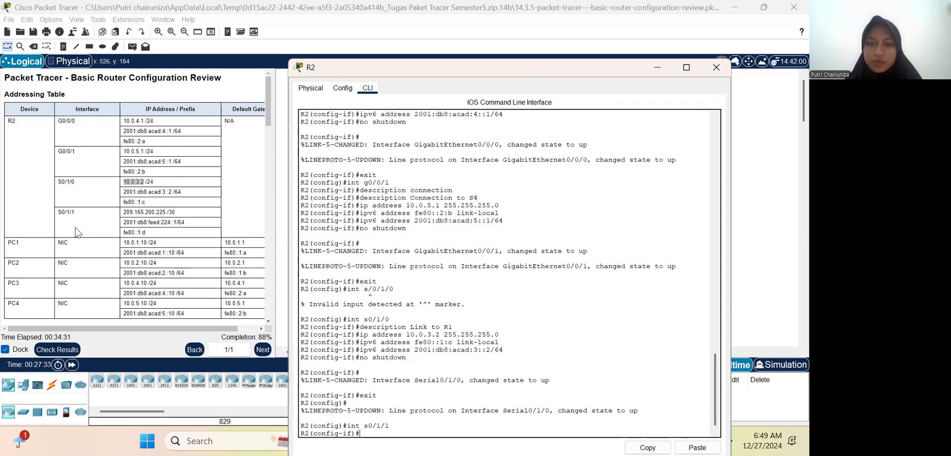
Step: Set the description of R2's S0/1/1 interface to "Link to Internet"
text(description Link to Internet)
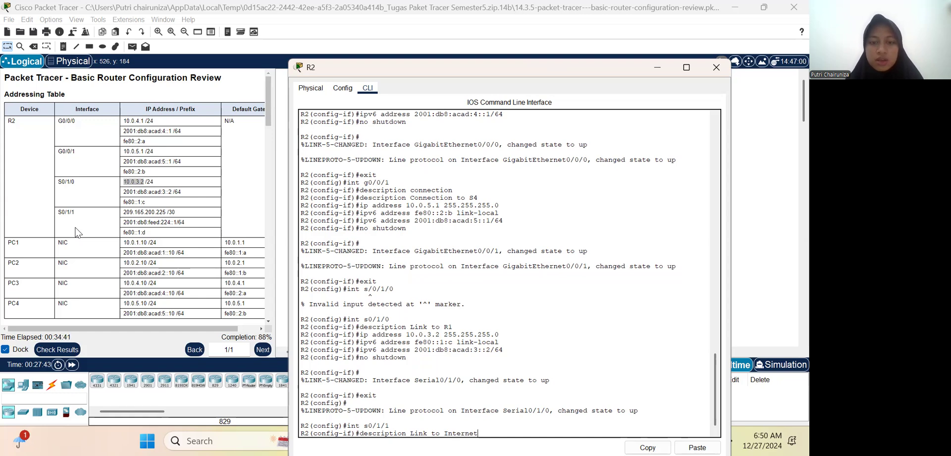
key(Return)
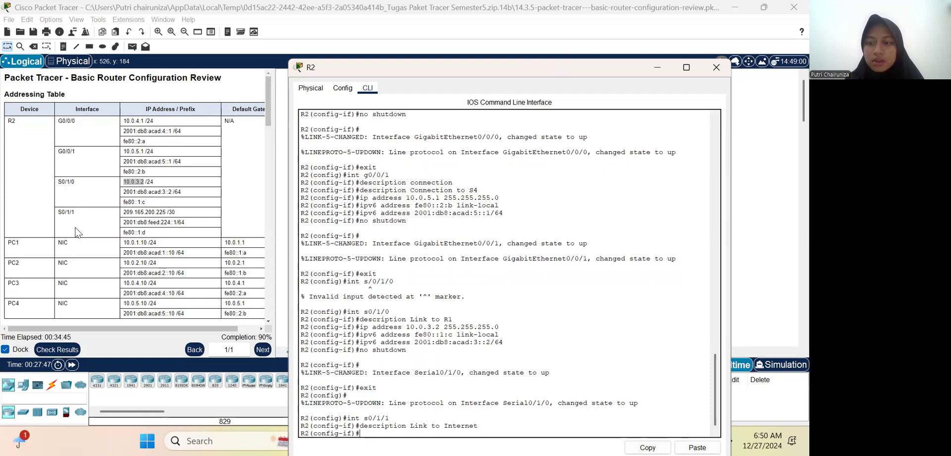
Step: Assign the IPv4 address 209.165.200.225 from the addressing table with subnet mask 255.255.255.252 to R2's S0/1/1 interface
text(ip adres)
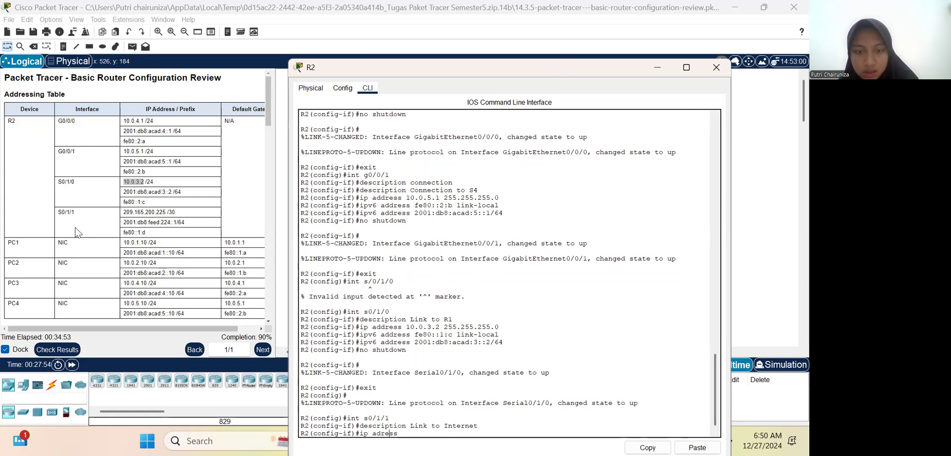
key(Left)
key(Left)
key(Left)
key(Left)
text(dress)
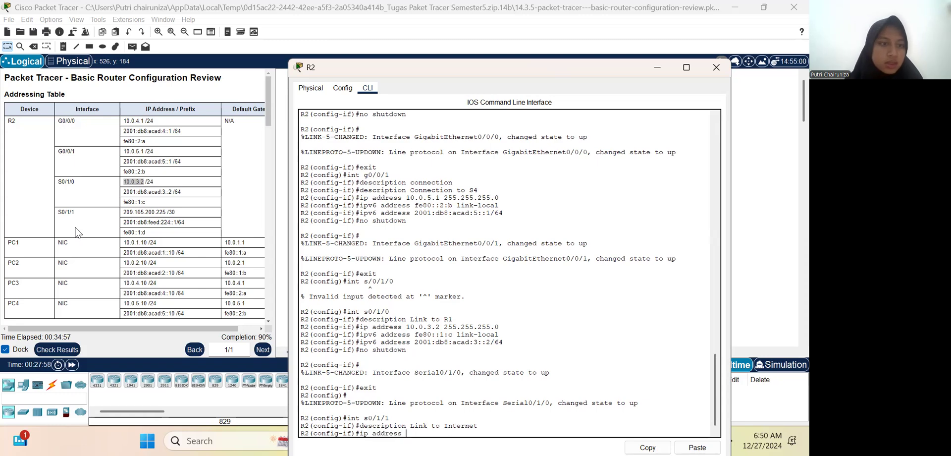
text( 209.165.200.225)
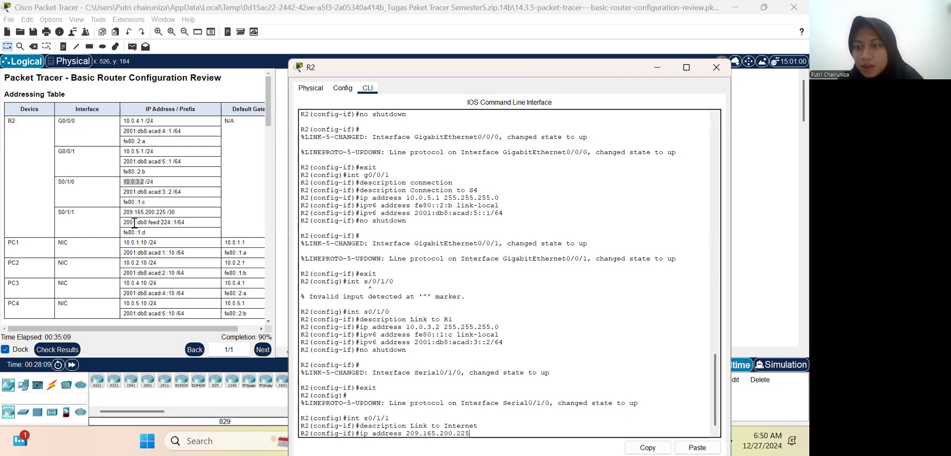
text( 2)
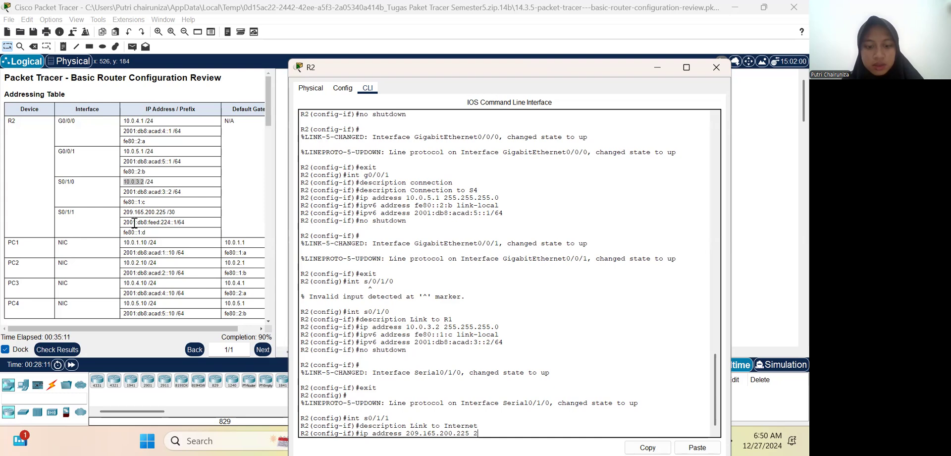
text(55.255.)
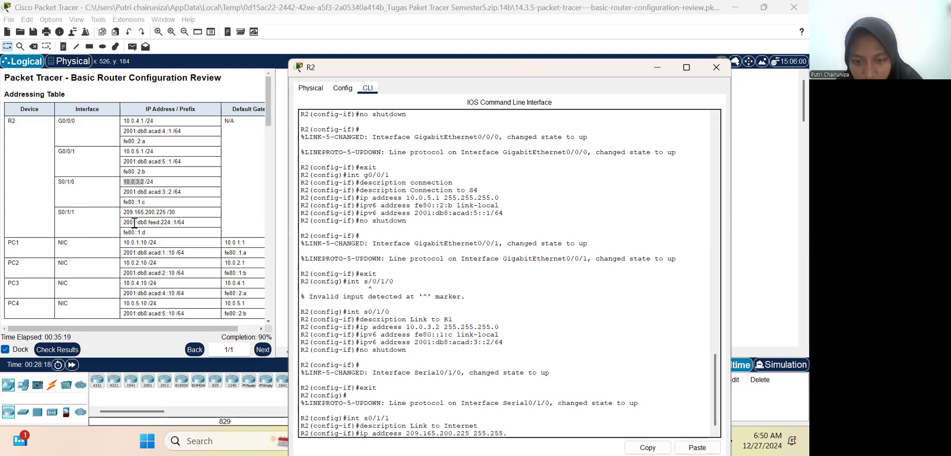
text(255.)
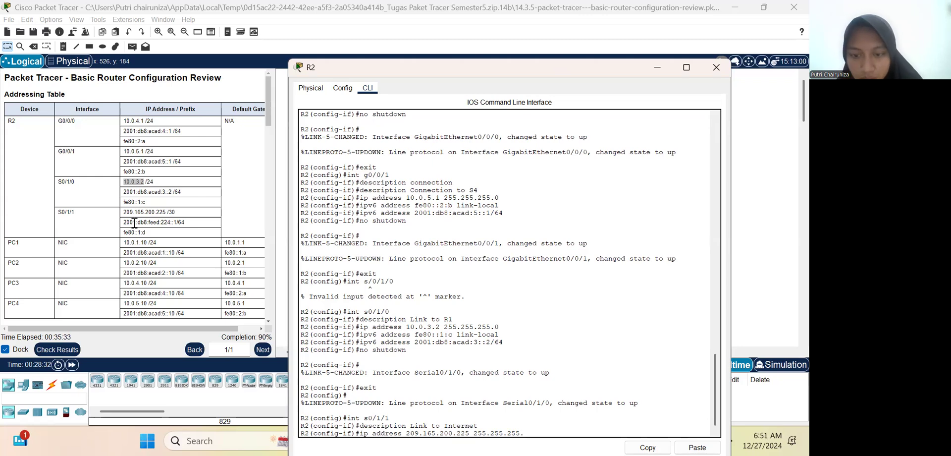
key(BackSpace)
key(BackSpace)
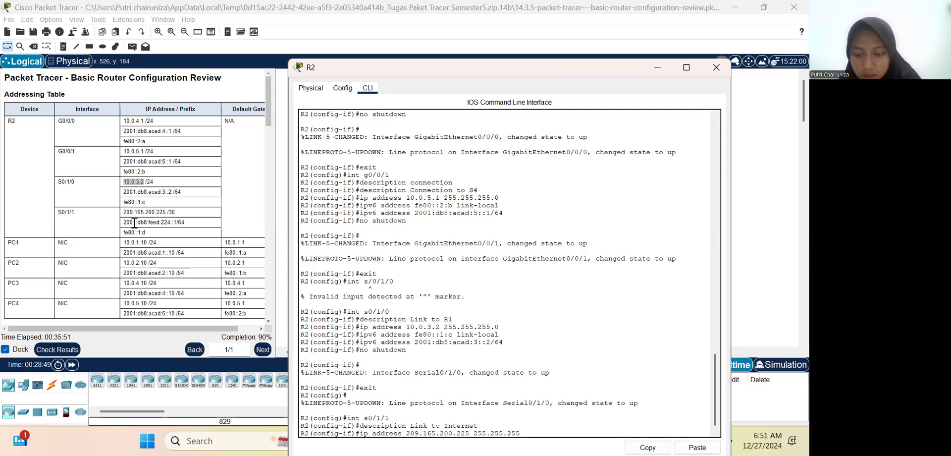
text(252)
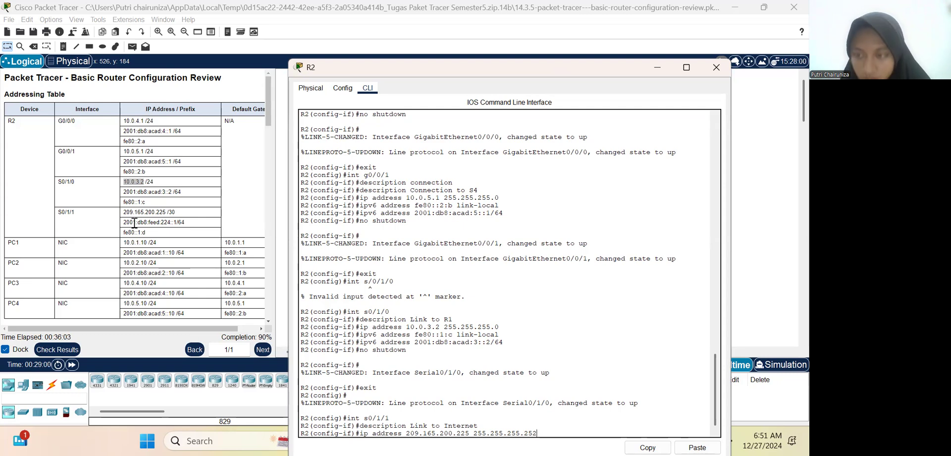
key(Return)
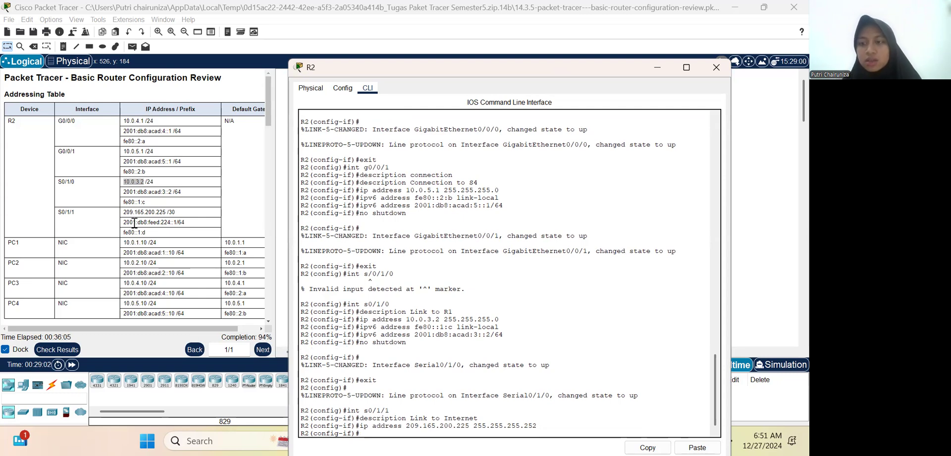
Step: Assign the link-local IPv6 address fe80::1:d to R2's S0/1/1 interface by adapting the earlier link-local command
key(Up)
key(Up)
key(Up)
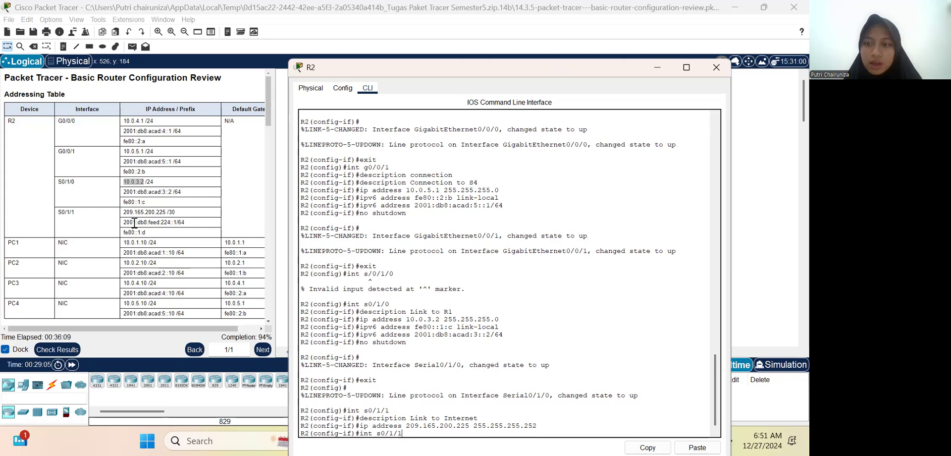
key(Up)
key(Up)
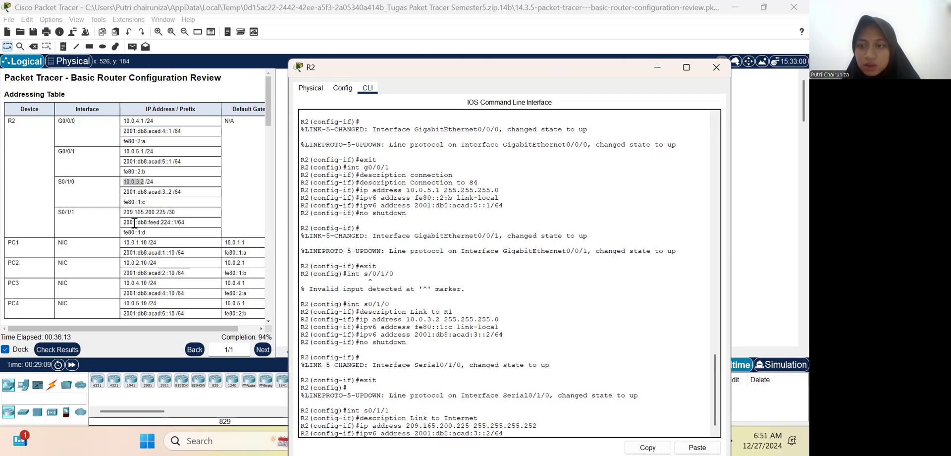
key(Up)
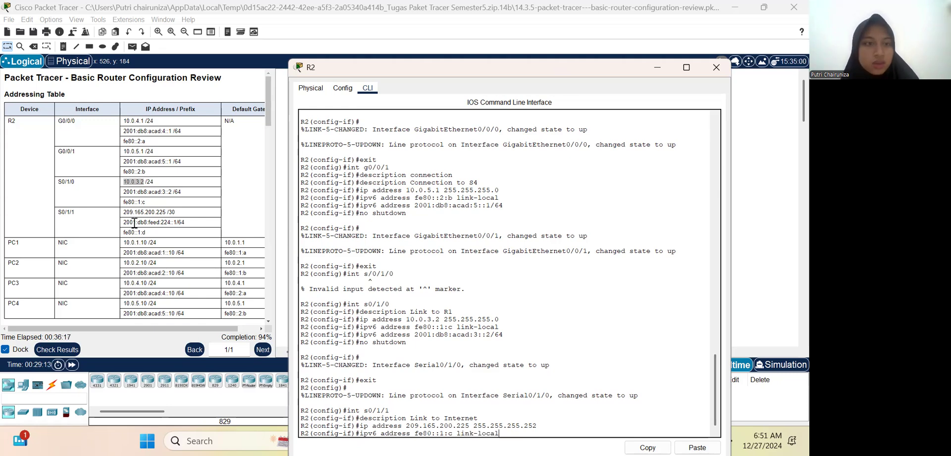
key(Left)
key(Left)
key(Left)
key(Left)
key(Left)
key(Left)
key(Left)
key(Left)
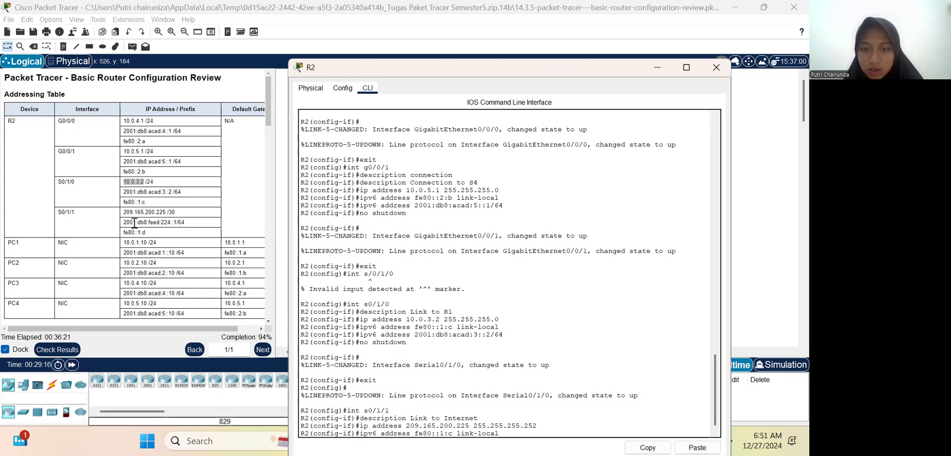
key(Left)
key(Left)
key(Left)
key(BackSpace)
text(d)
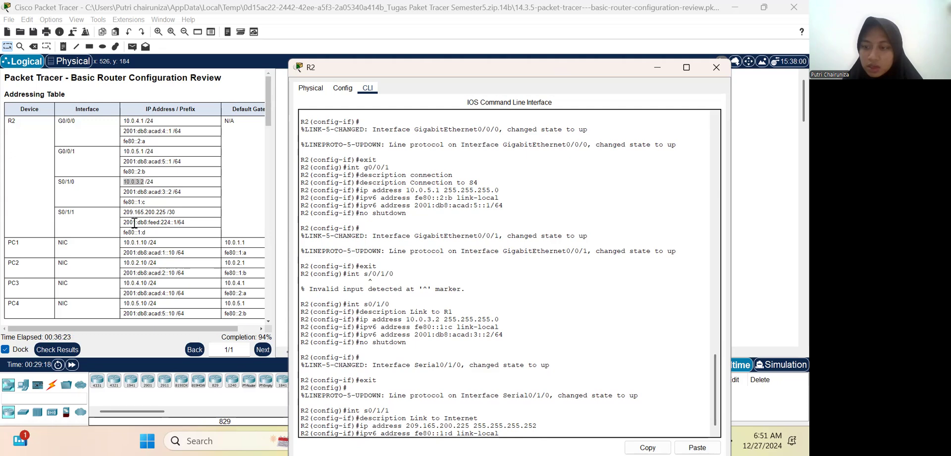
key(Return)
Step: Assign the IPv6 address 2001:db8:feed:224::1/64 to R2's S0/1/1 interface by adapting the earlier S0/1/0 IPv6 address command
key(Up)
key(Up)
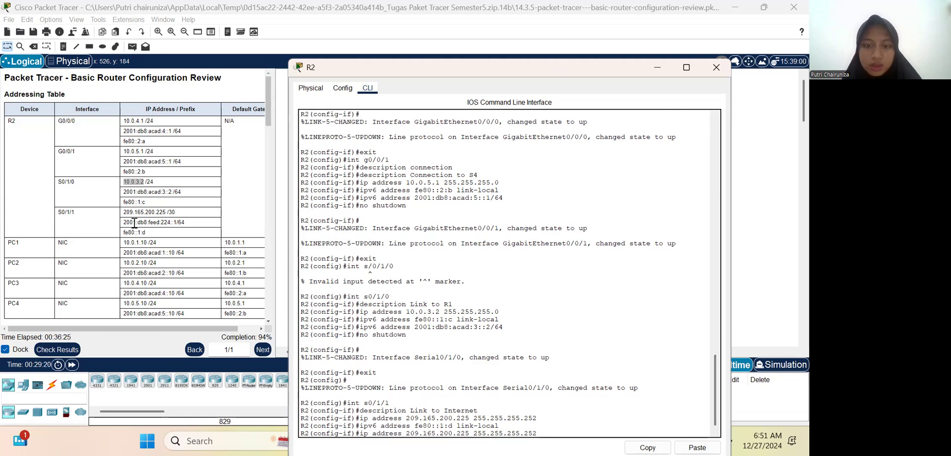
key(Up)
key(Up)
key(Up)
key(Up)
key(Up)
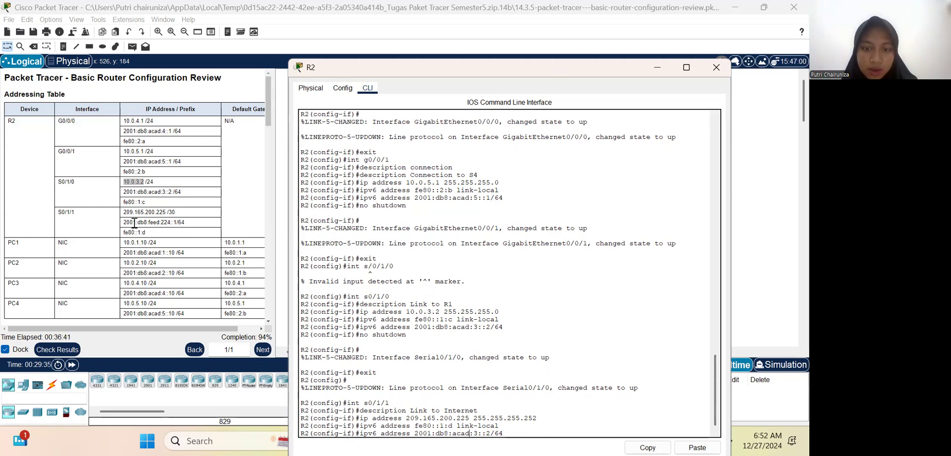
key(BackSpace)
key(BackSpace)
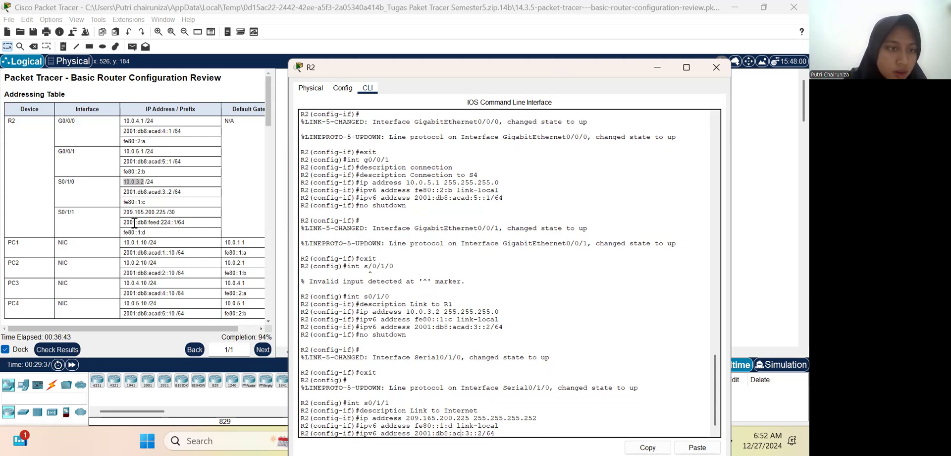
key(BackSpace)
key(BackSpace)
text(feed)
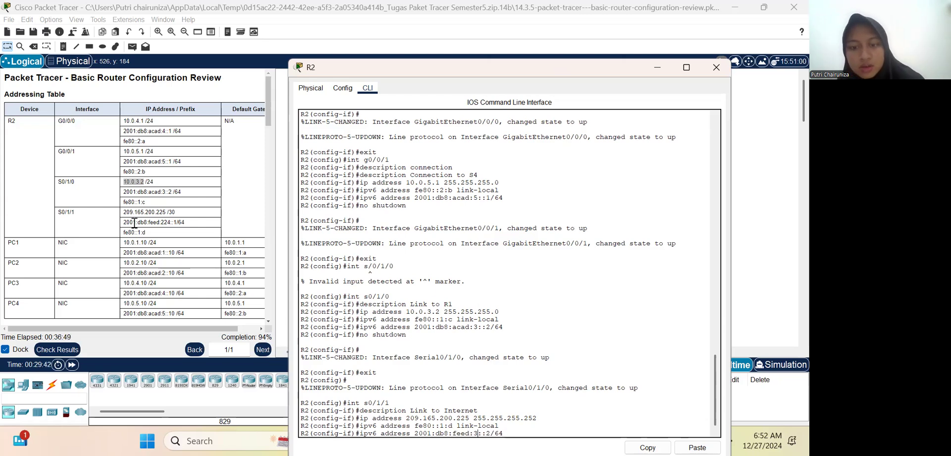
key(Delete)
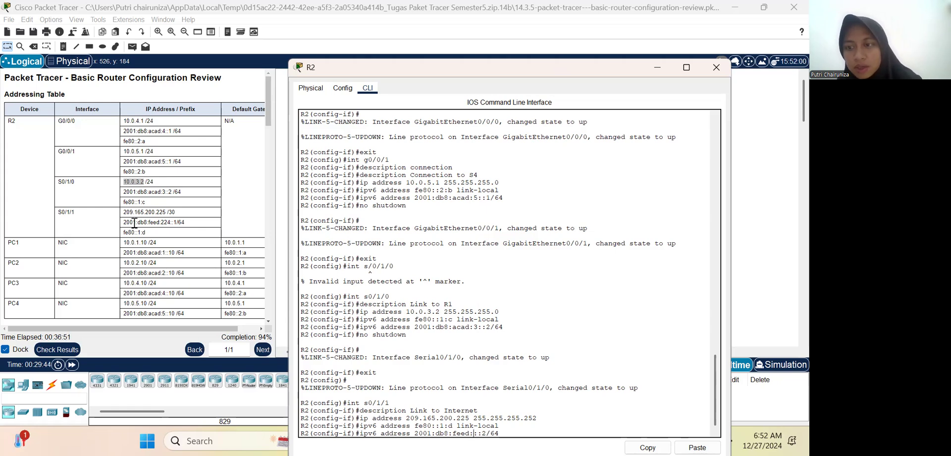
text(22)
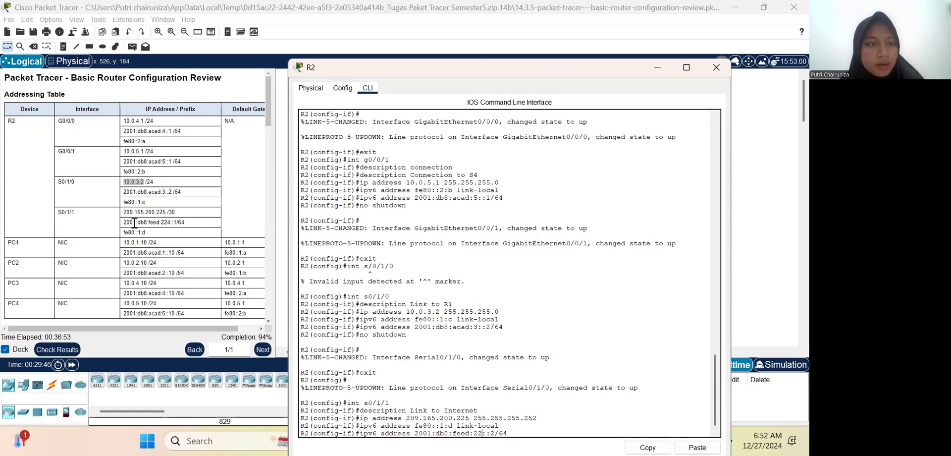
text(4)
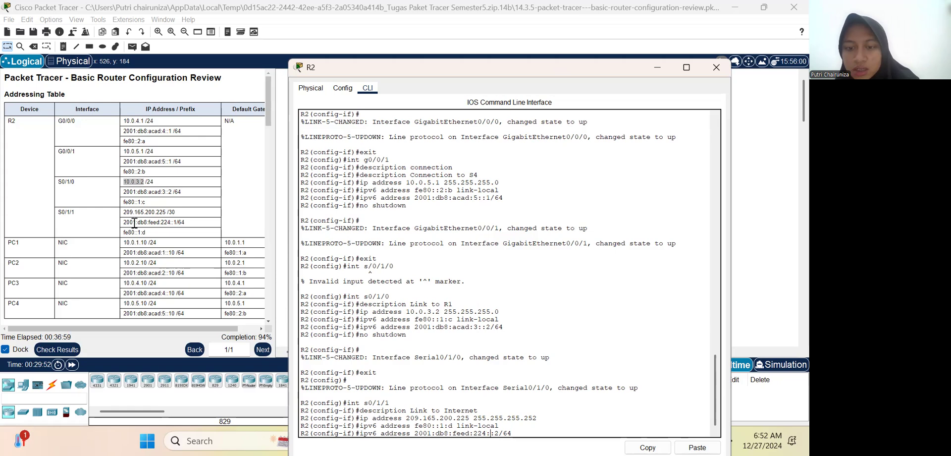
key(BackSpace)
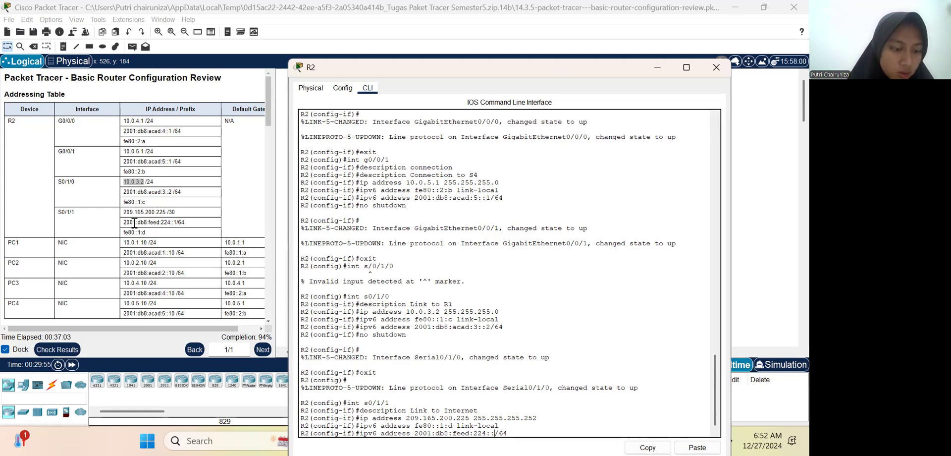
text(1)
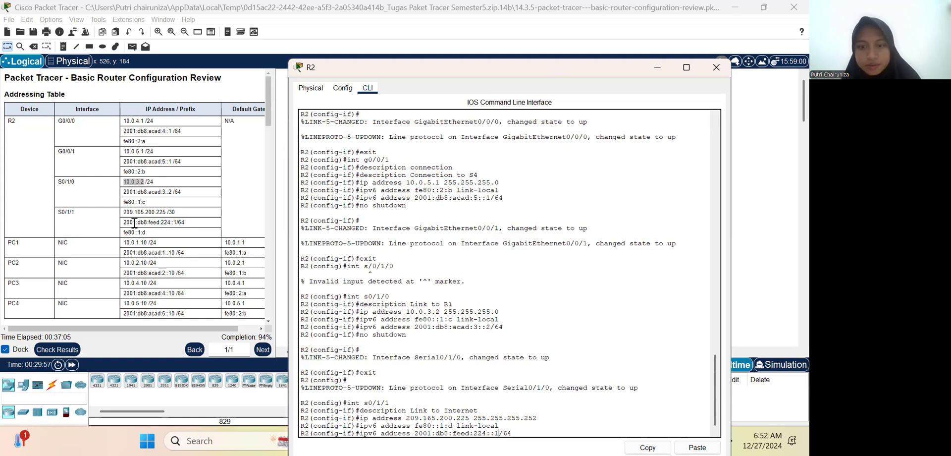
key(Return)
Step: Activate R2's S0/1/1 interface with the no shutdown command
text(no)
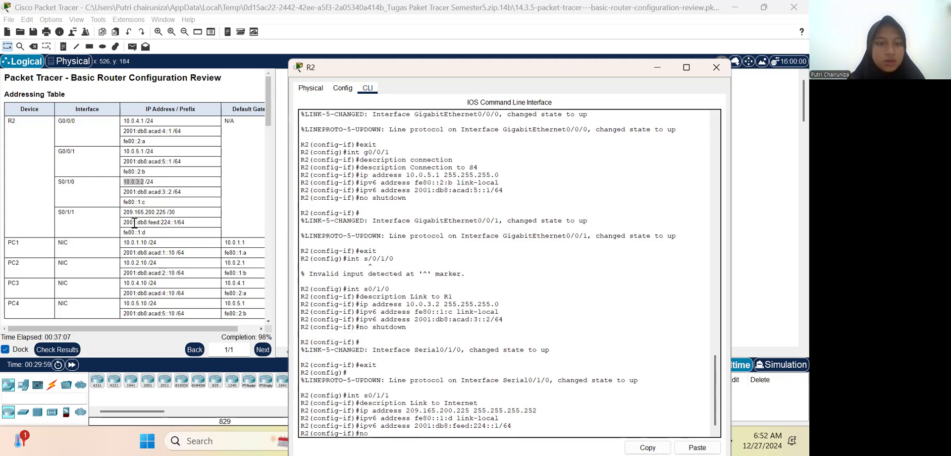
text( shutdown)
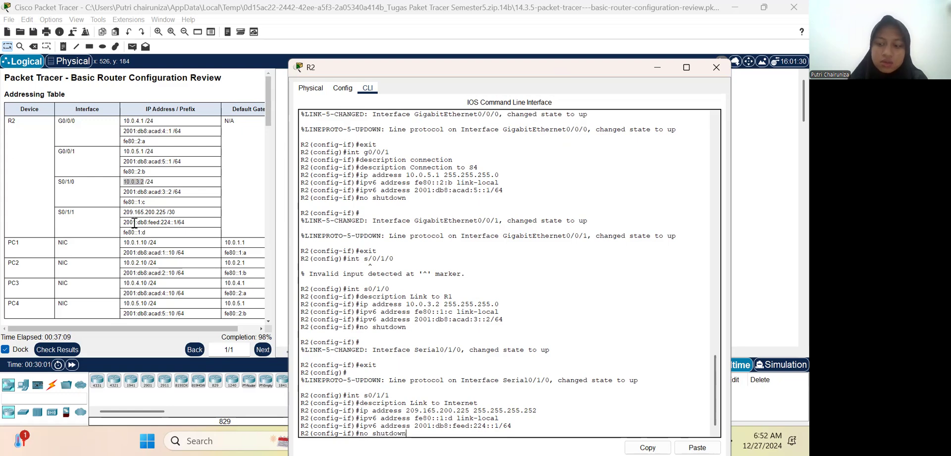
key(Return)
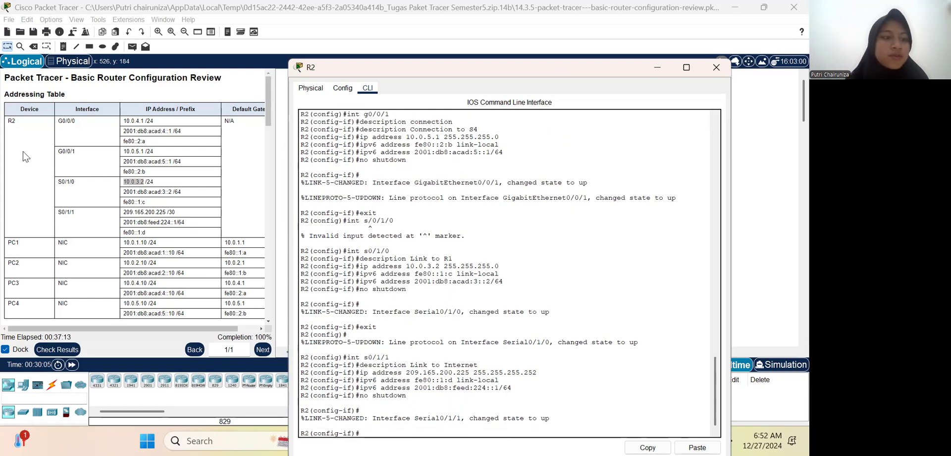
Step: Leave interface and global configuration mode on R2 to return to privileged EXEC mode
scroll(135, 250, down, 10)
scroll(135, 250, down, 5)
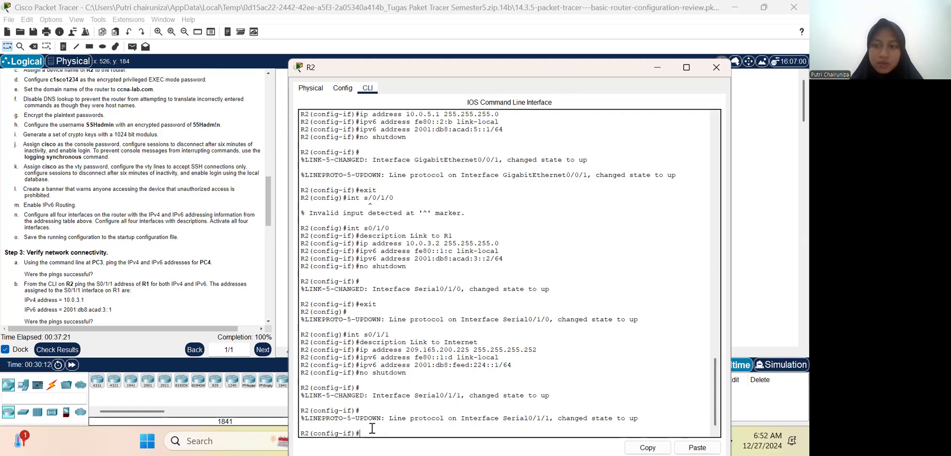
text(exit)
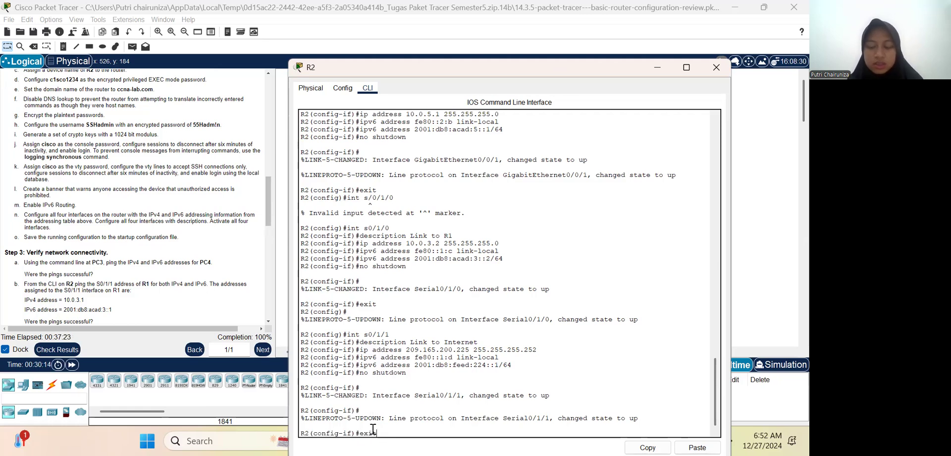
key(Return)
text(end)
key(Return)
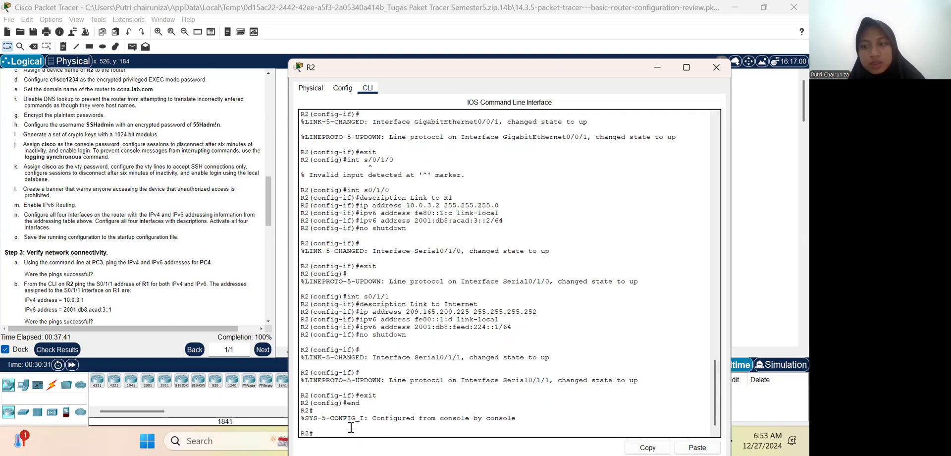
Step: Try to copy R2's running-config to startup-config, giving y as the destination filename
text(cop)
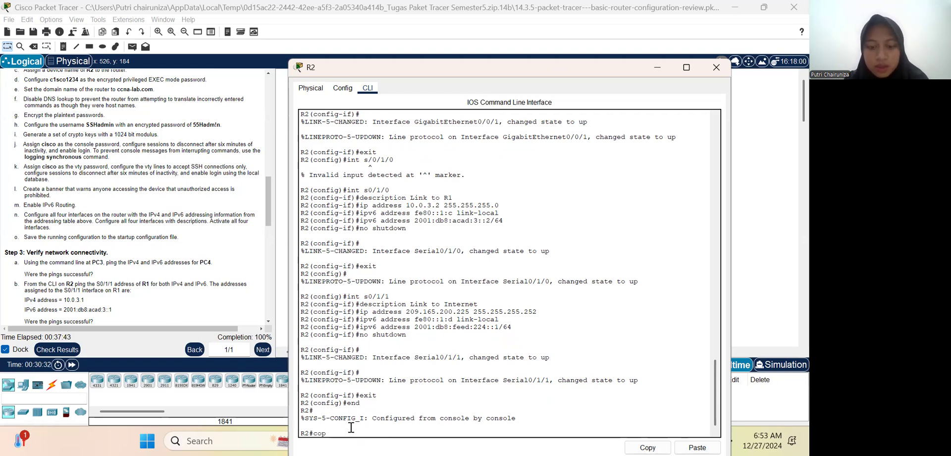
text(y runn)
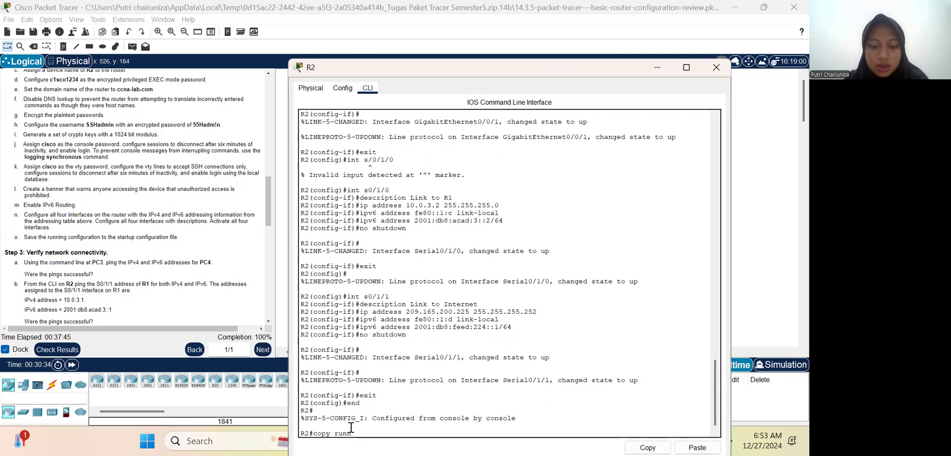
text(ing-co)
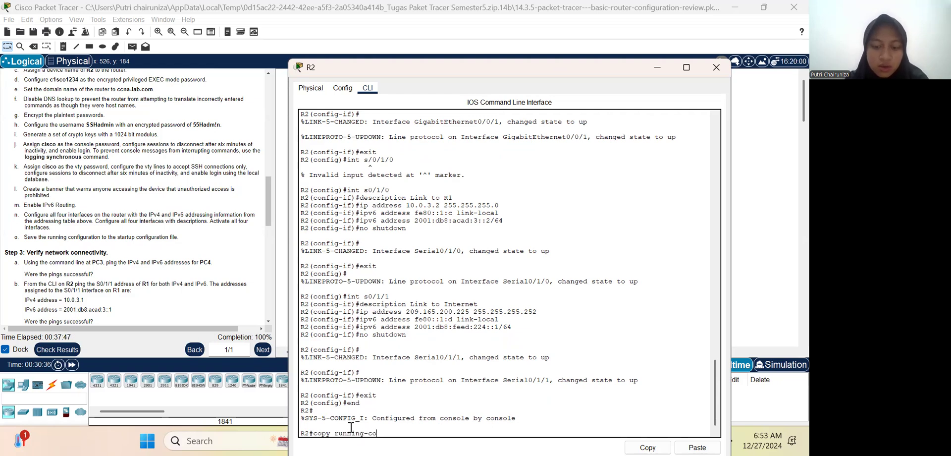
text(nfig start)
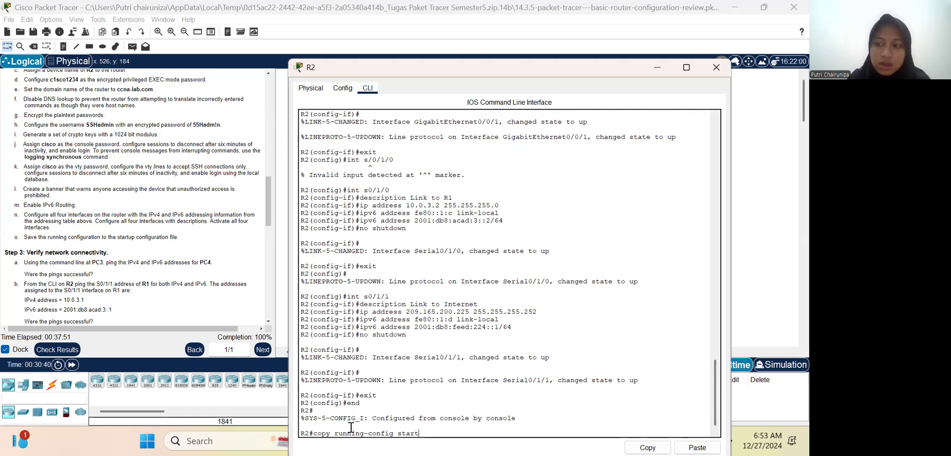
text(up-)
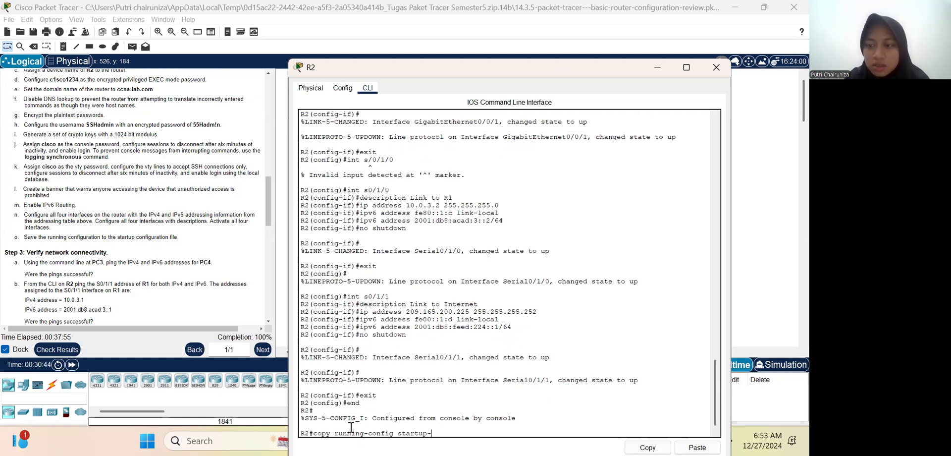
text(config)
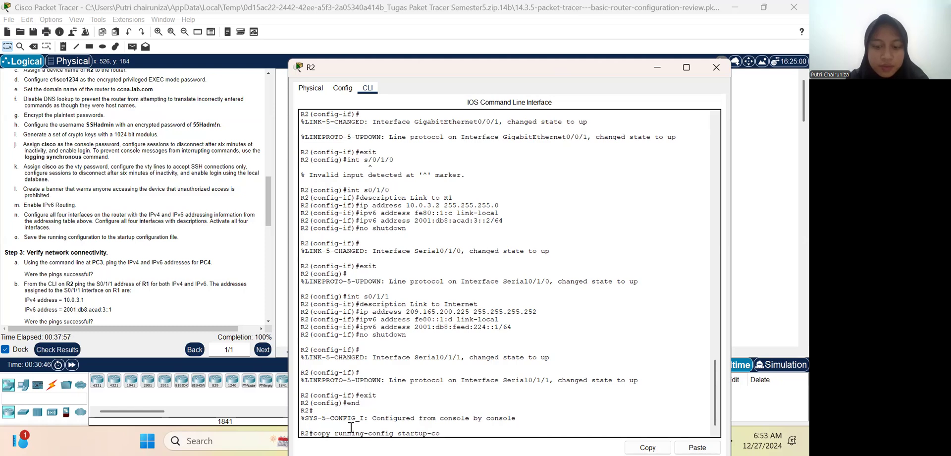
key(Return)
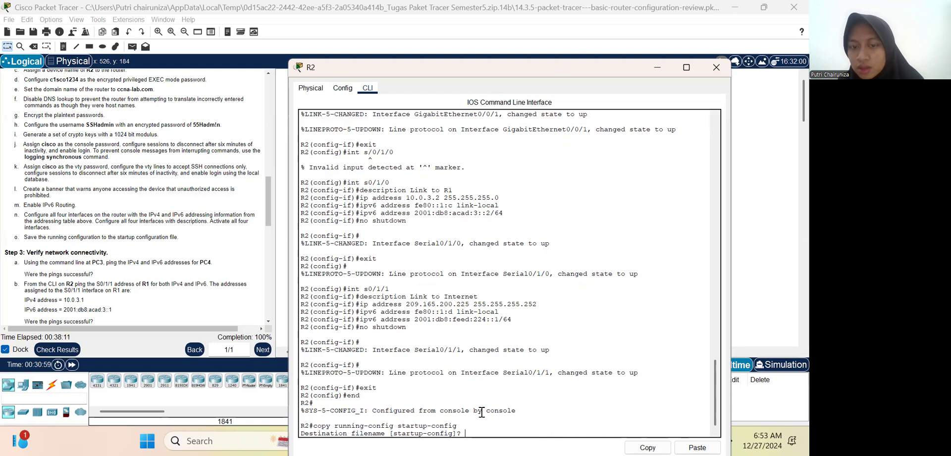
text(y)
key(Return)
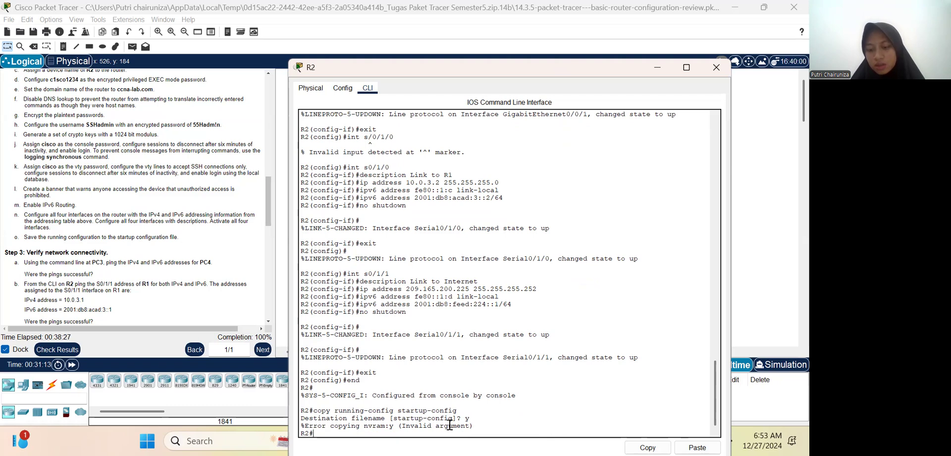
Step: Save R2's running configuration to startup-config, accepting the default destination filename
key(Up)
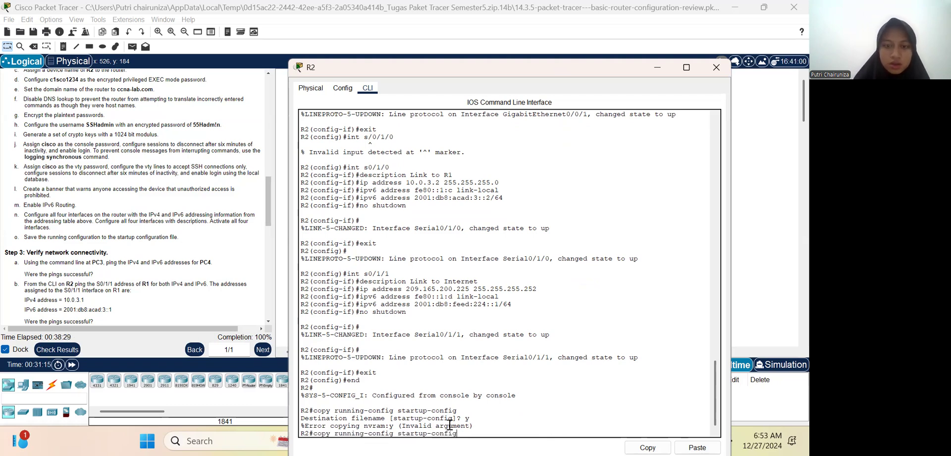
key(Return)
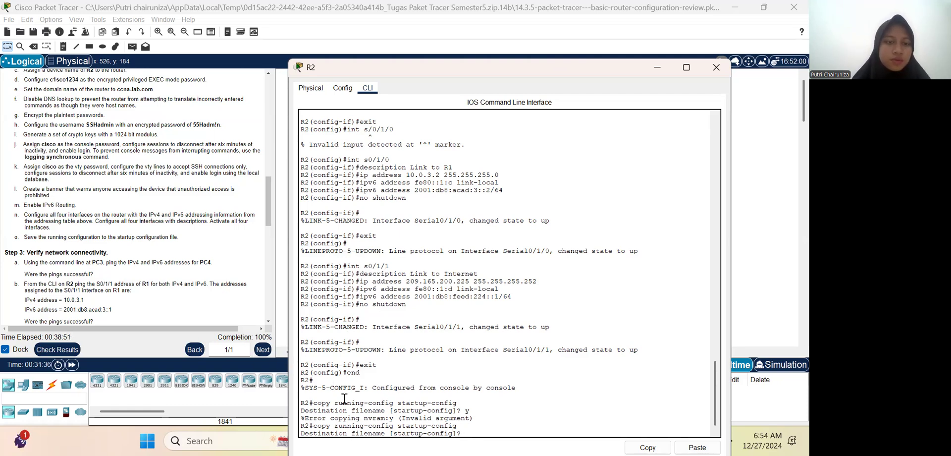
scroll(132, 303, down, 5)
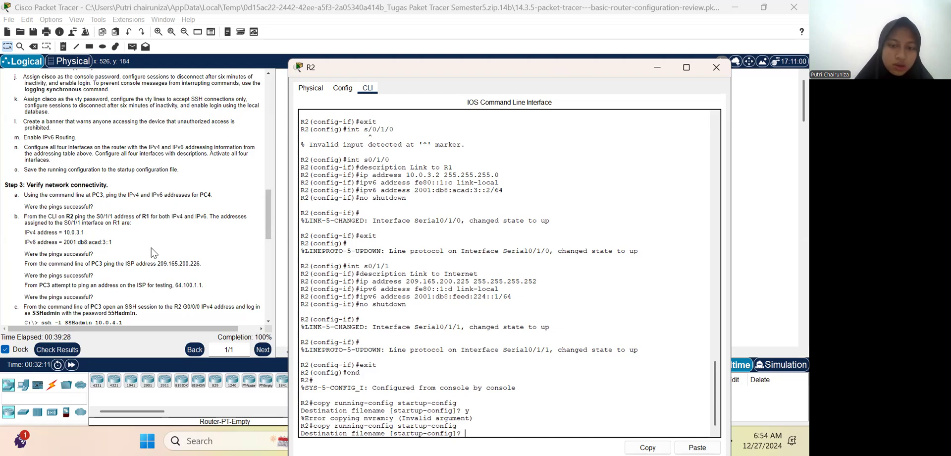
key(Return)
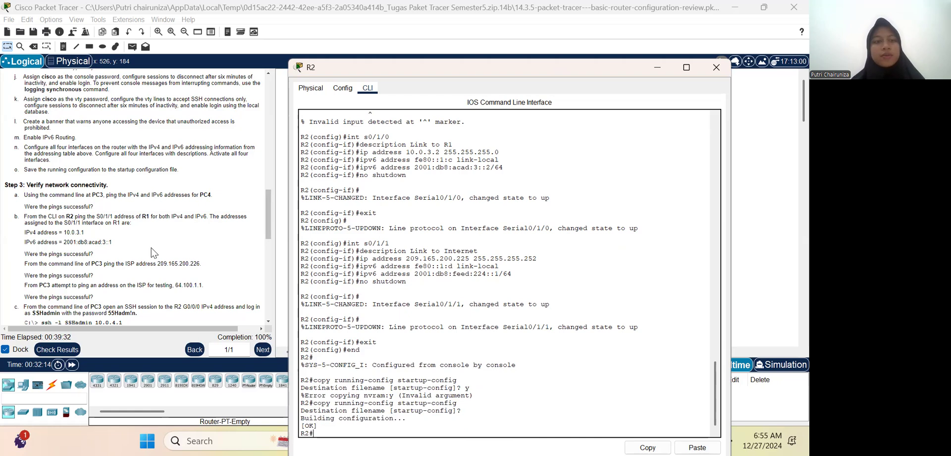
Step: Close R2's window and open the Command Prompt on PC3 for the Step 3 connectivity tests
scroll(187, 264, down, 2)
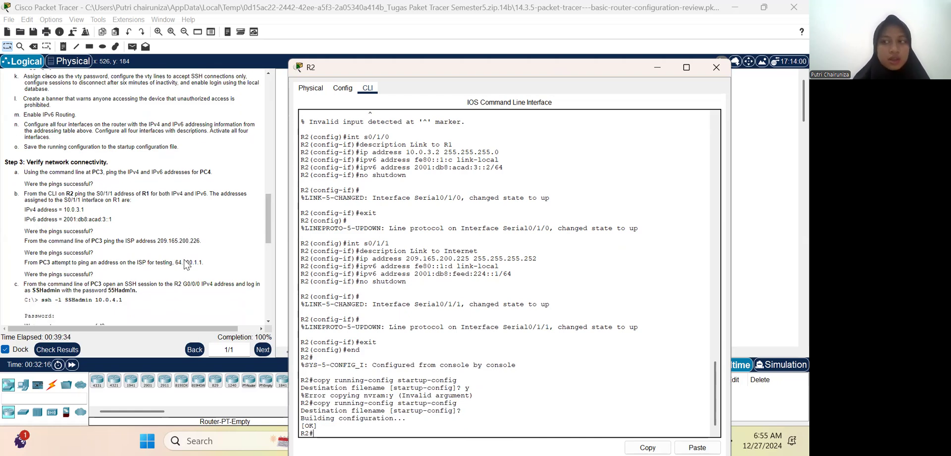
scroll(186, 264, down, 2)
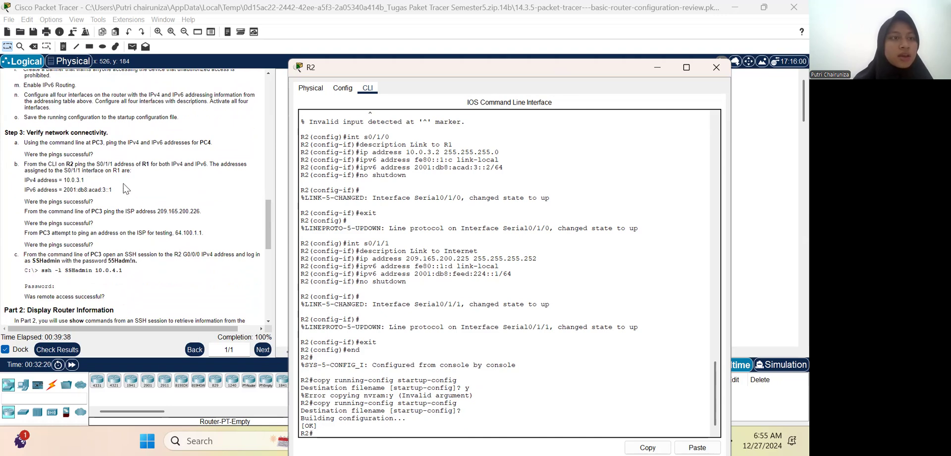
click(717, 68)
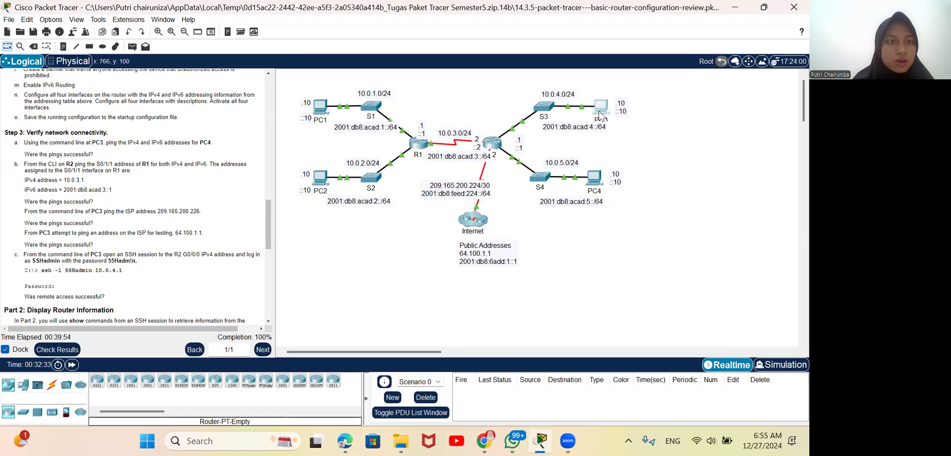
click(600, 114)
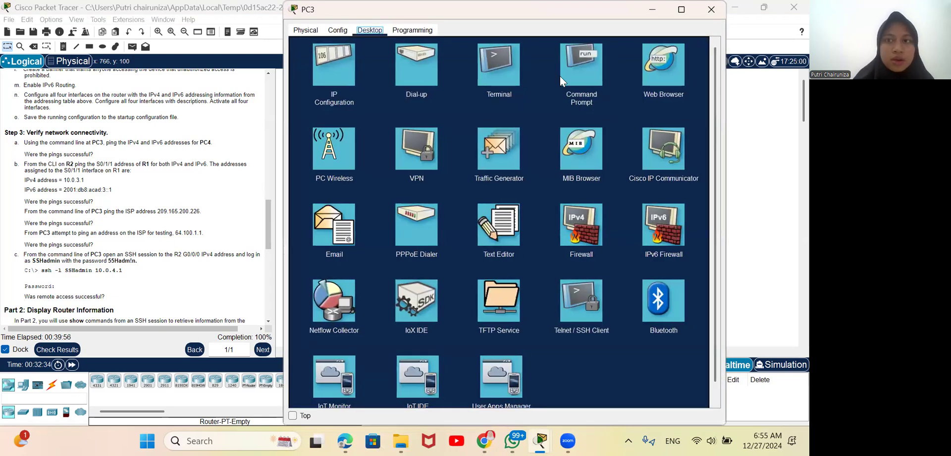
click(568, 73)
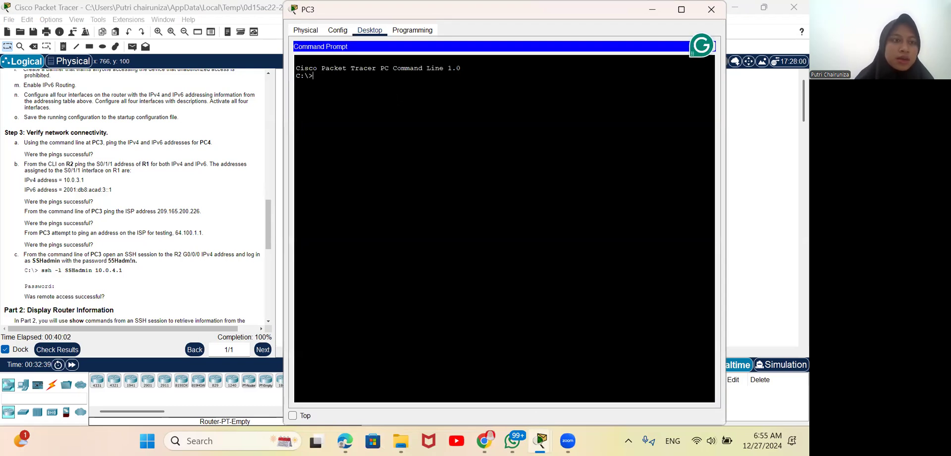
Step: Ping PC4's IPv4 address 10.0.5.10 from PC3, using the address listed in the addressing table
scroll(214, 132, up, 15)
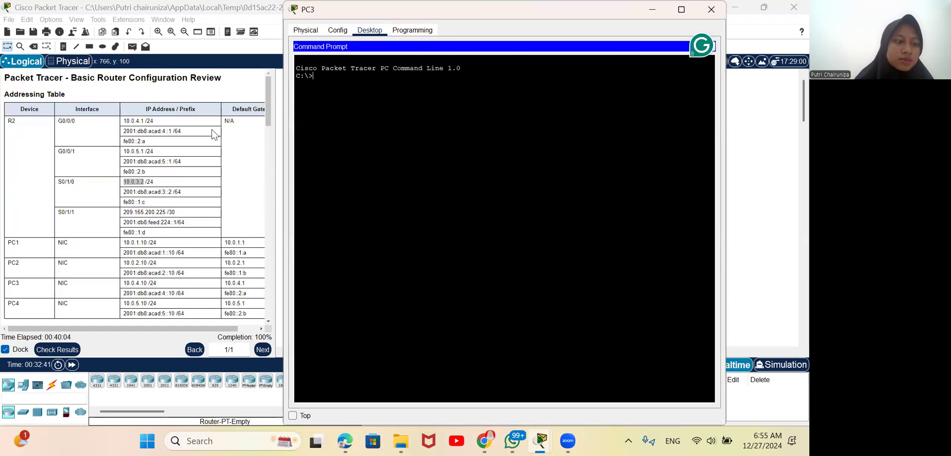
text(ping 10.0.5.10)
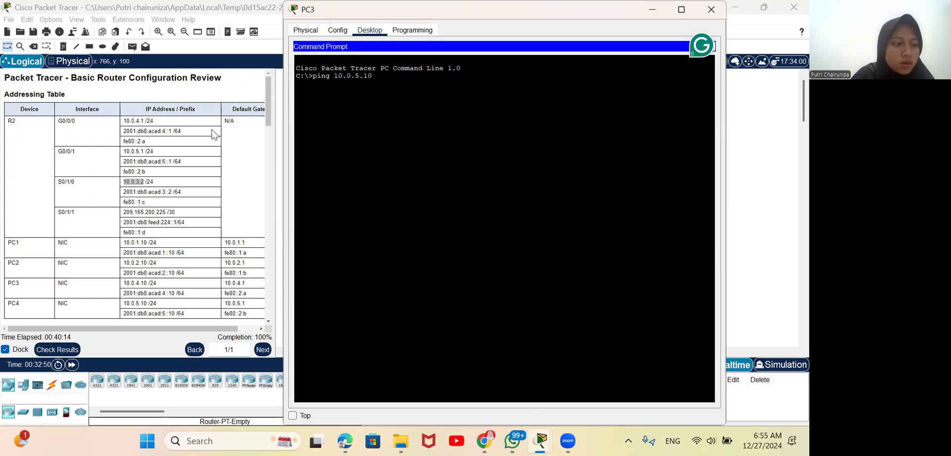
key(Return)
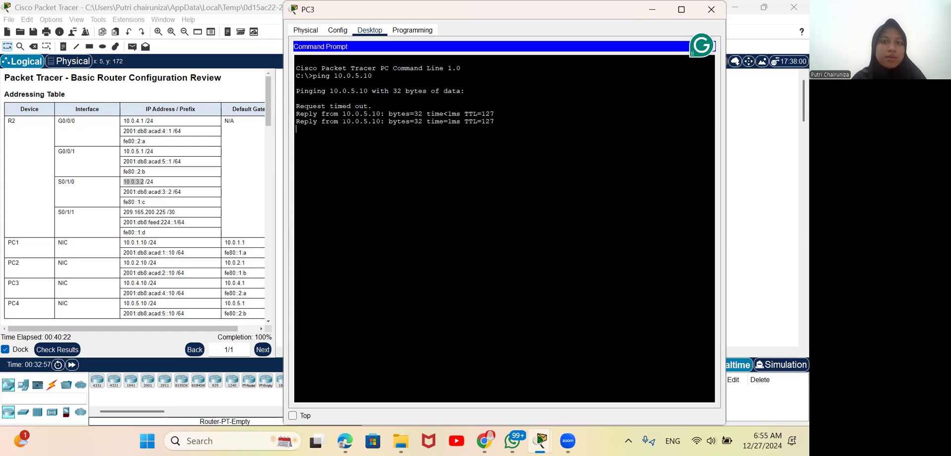
Step: Examine the replies to the PC4 ping on PC3 and find the remaining Step 3 connectivity tests in the instructions
drag(376, 121, 432, 135)
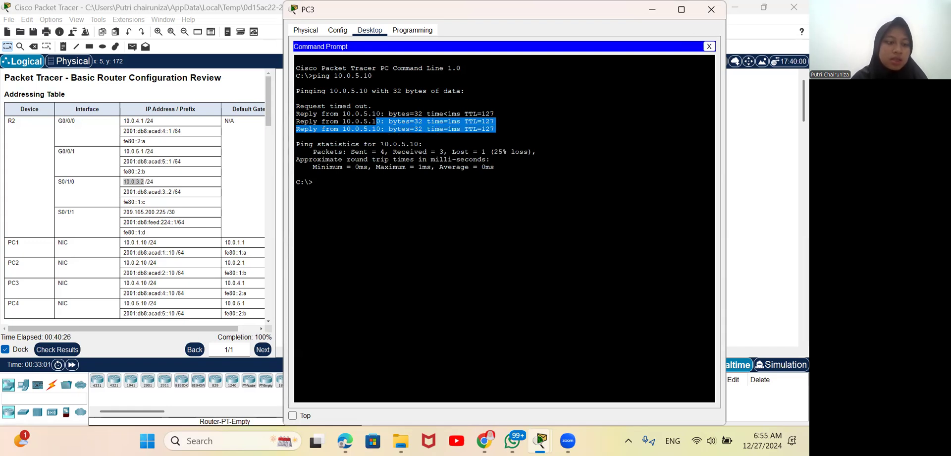
click(343, 122)
drag(343, 121, 410, 144)
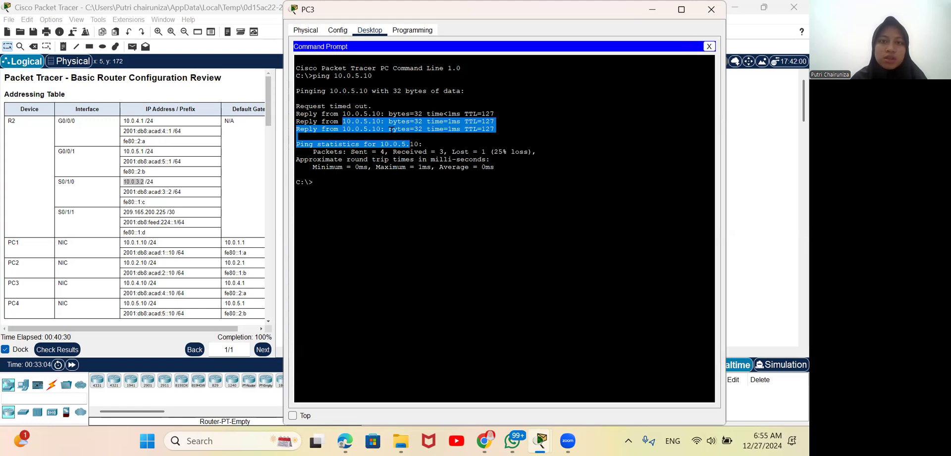
click(391, 130)
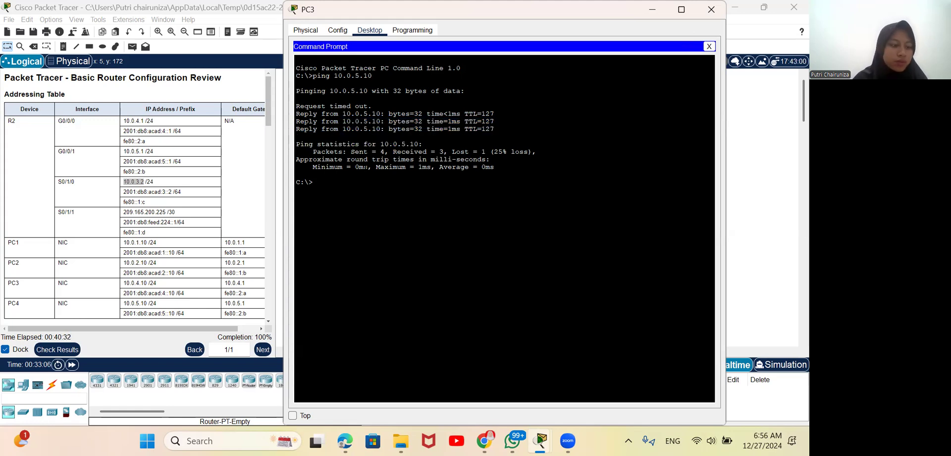
scroll(139, 209, down, 10)
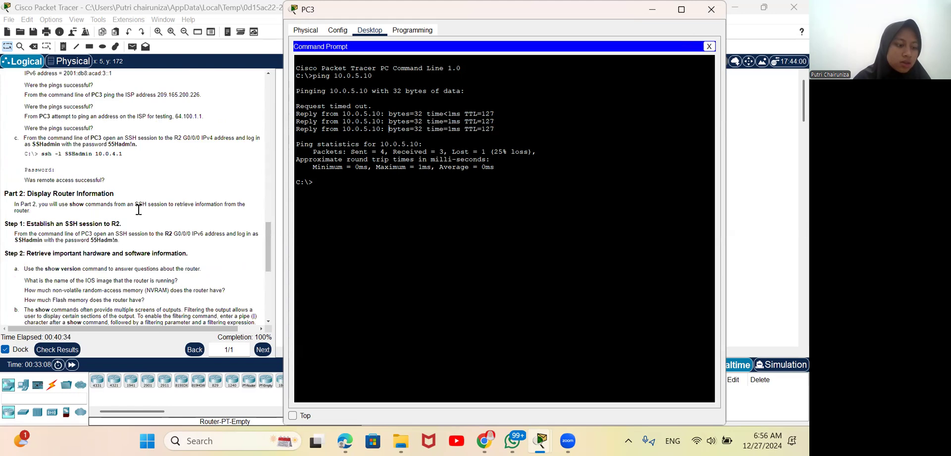
scroll(138, 209, down, 8)
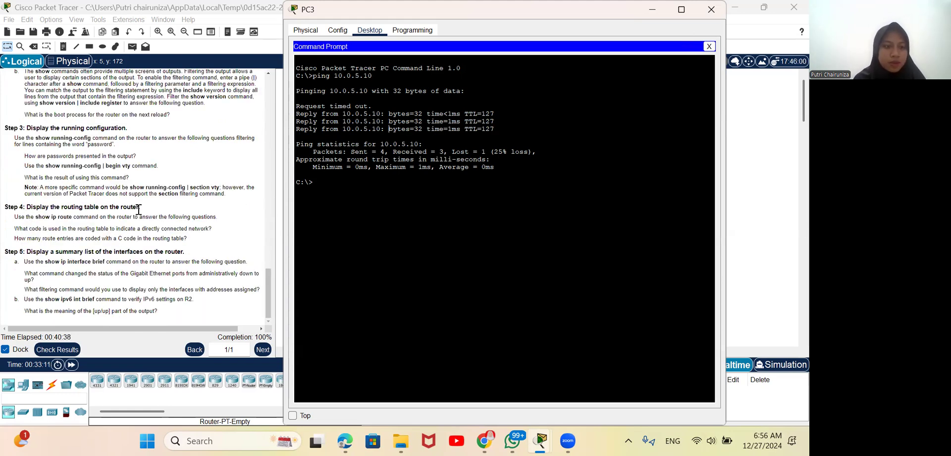
scroll(138, 210, up, 10)
scroll(139, 209, up, 5)
scroll(139, 210, down, 3)
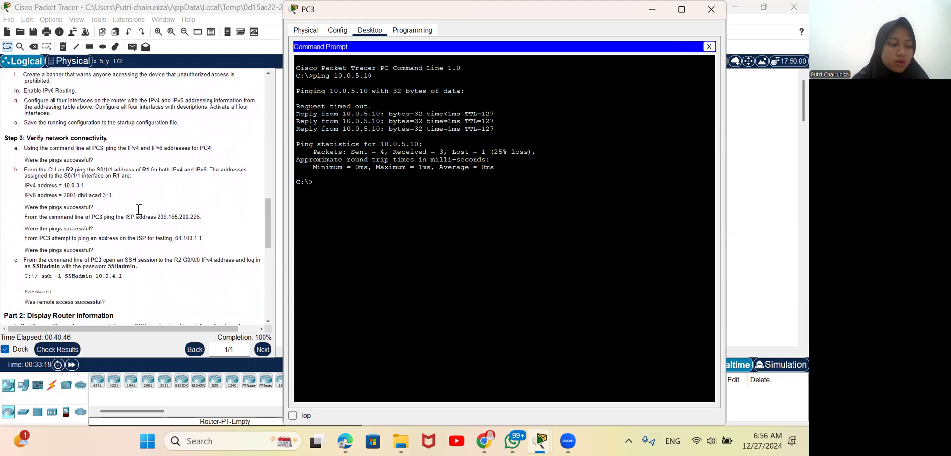
Step: Close PC3's window, reopen R2's CLI, and accept the default startup-config destination filename to complete the save
click(711, 10)
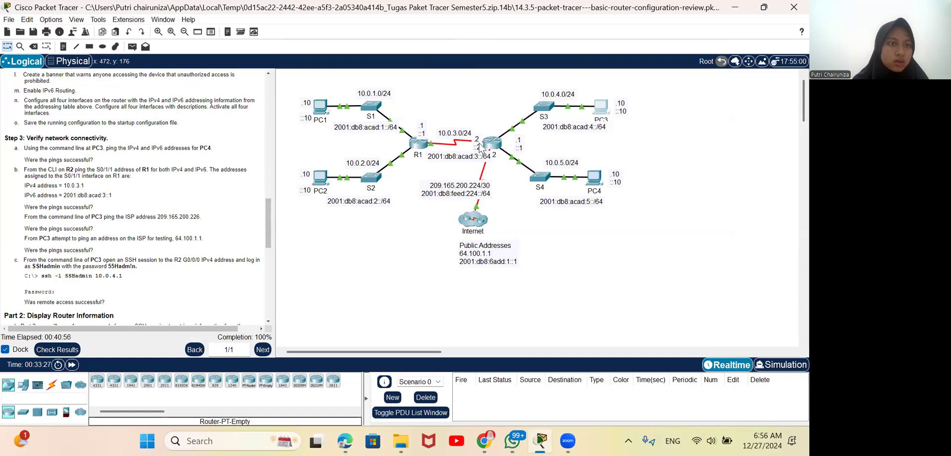
click(492, 144)
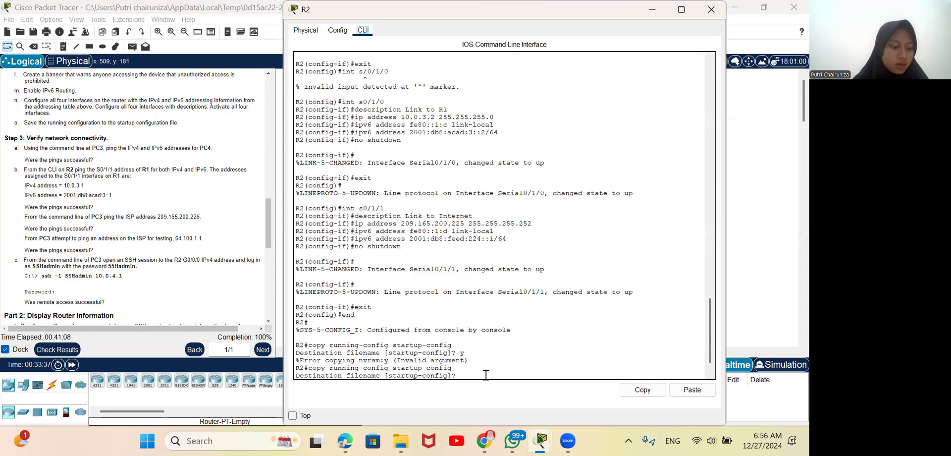
key(Return)
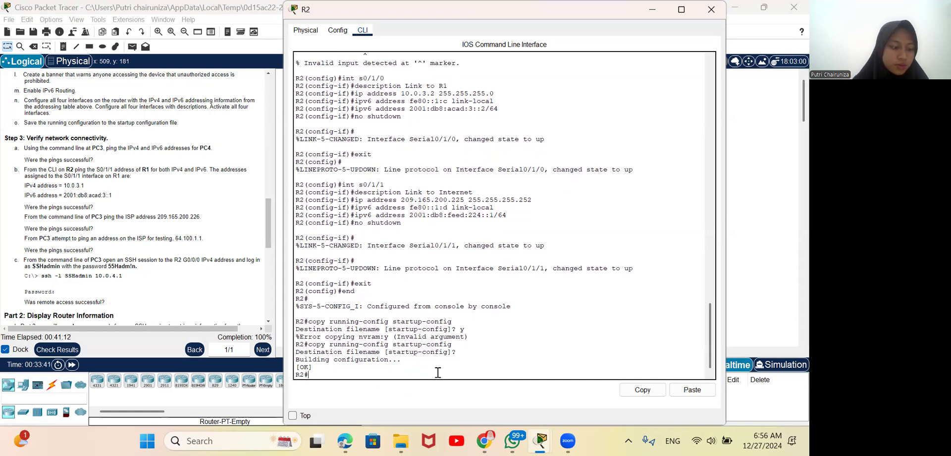
Step: Ping R1's IPv4 address 10.0.3.1 from R2's command line
text(ping)
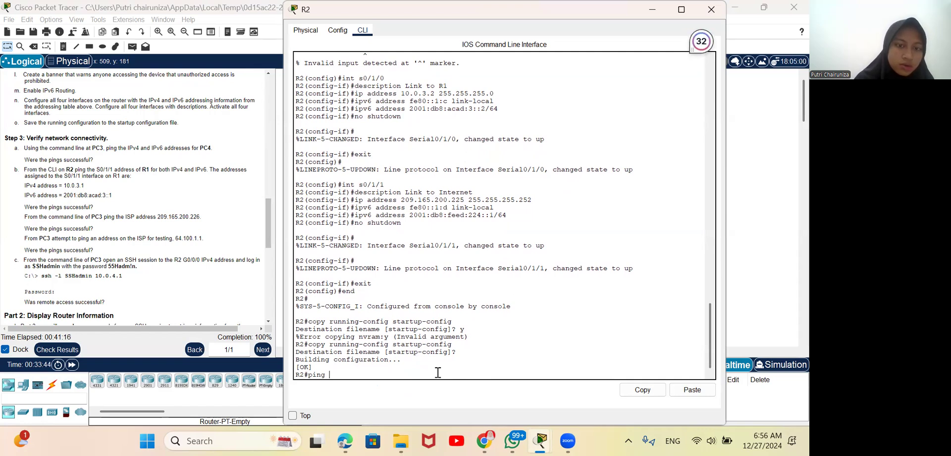
text( 10)
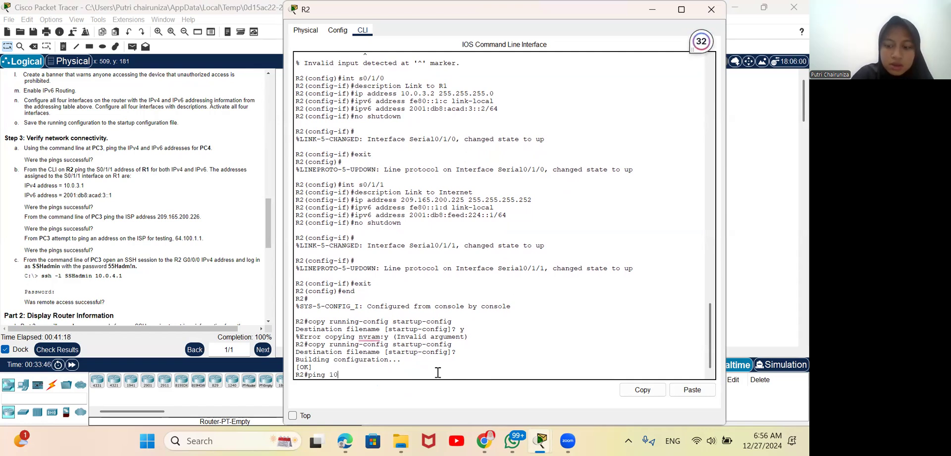
text(.0)
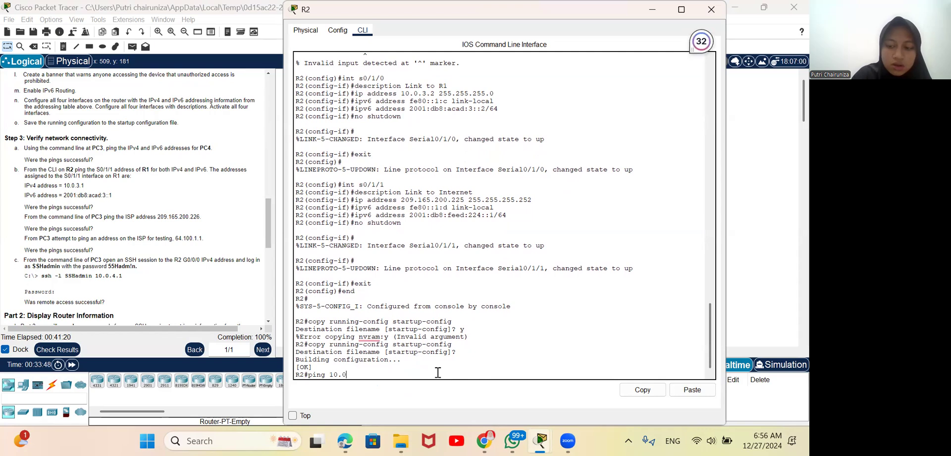
text(.3.1)
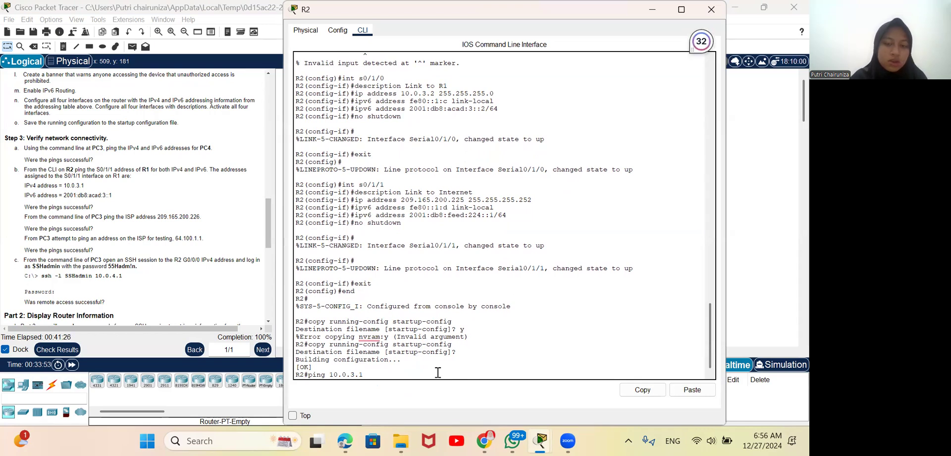
key(Return)
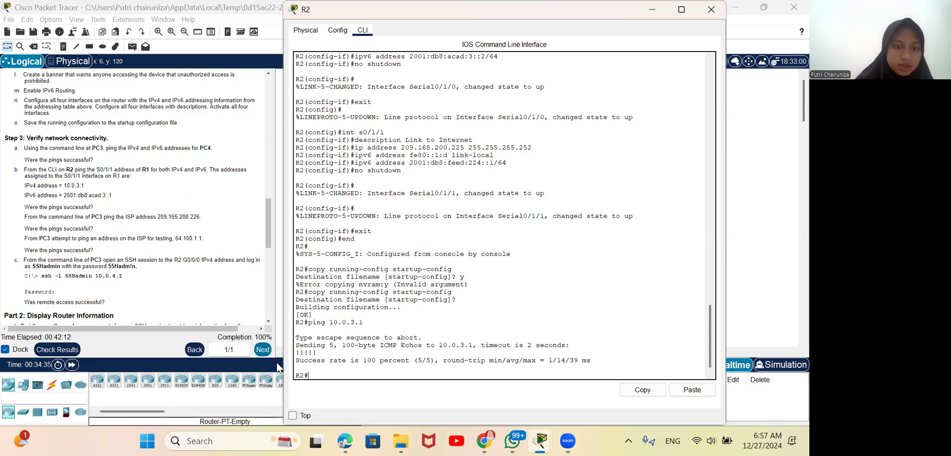
Step: Ping R1's IPv6 address 2001:db8:acad:3::1 from R2, copying the address from the Step 3 instructions
text(ping)
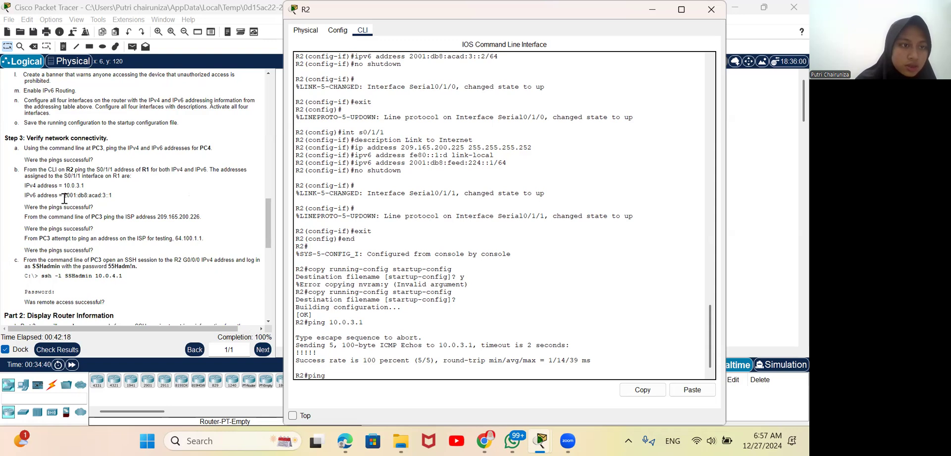
drag(65, 197, 113, 202)
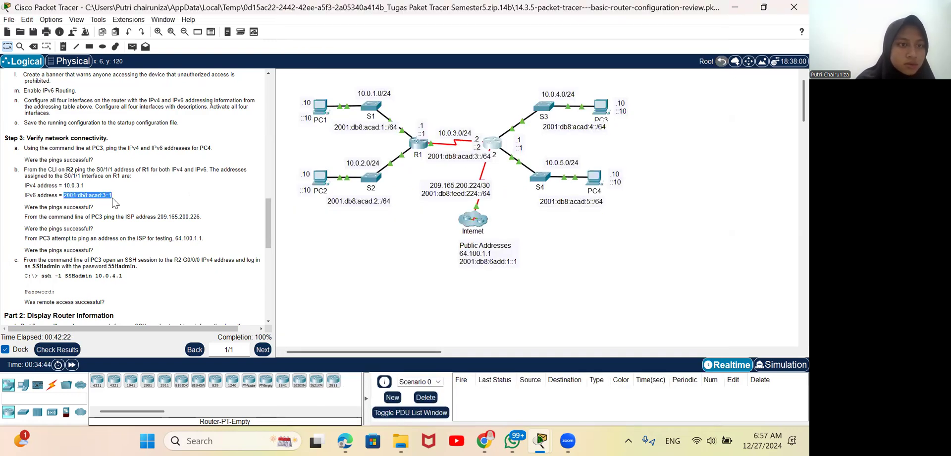
right_click(108, 198)
click(128, 201)
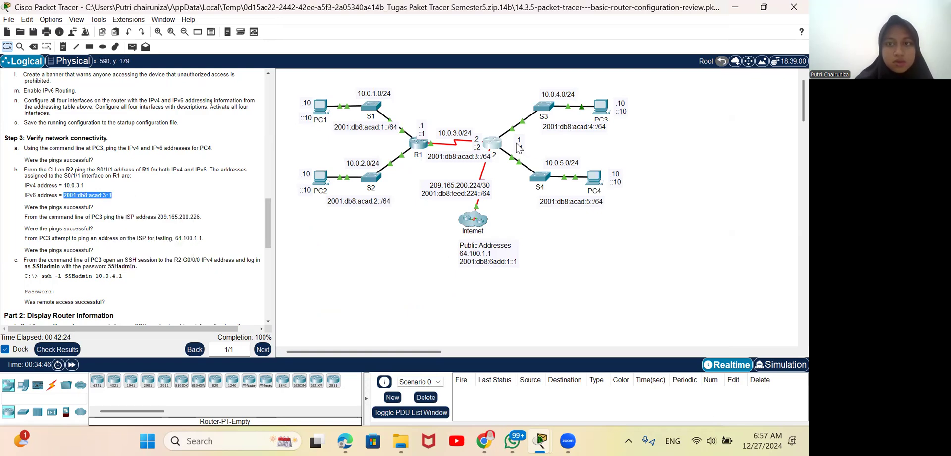
click(494, 144)
right_click(349, 370)
click(370, 388)
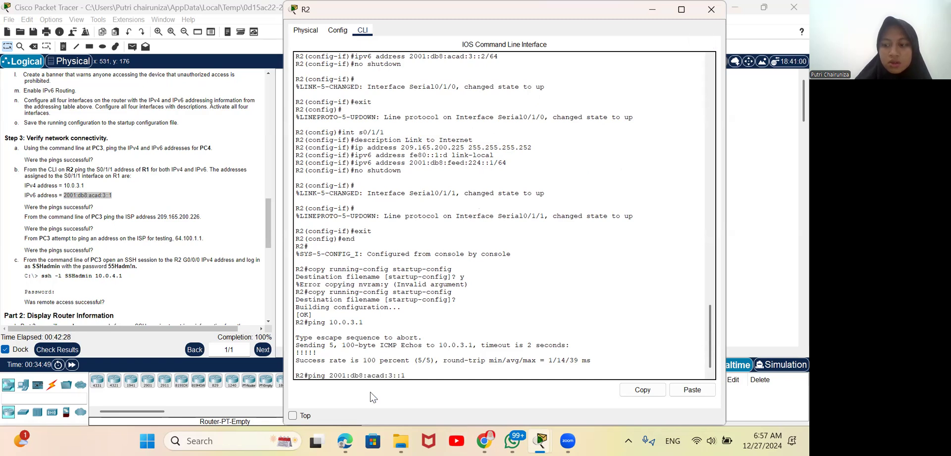
key(Return)
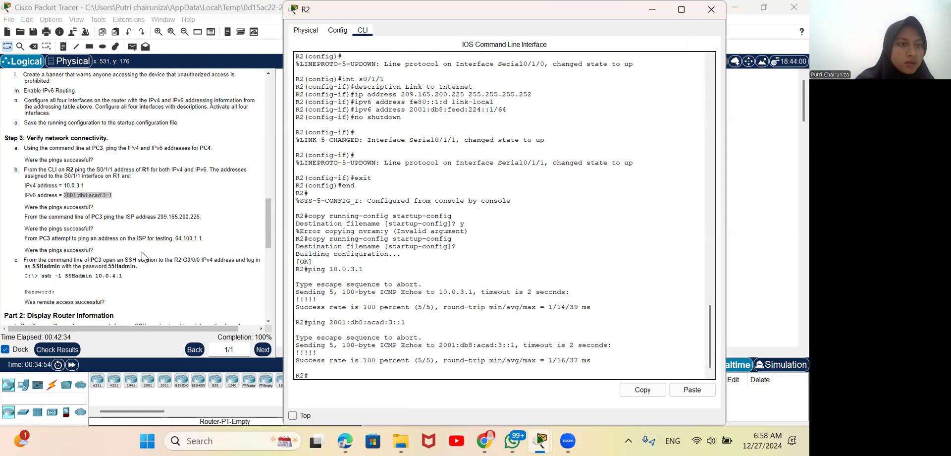
Step: Close R2's window and reopen the Command Prompt on PC3 for the ISP ping tests
scroll(144, 256, down, 1)
scroll(144, 257, down, 1)
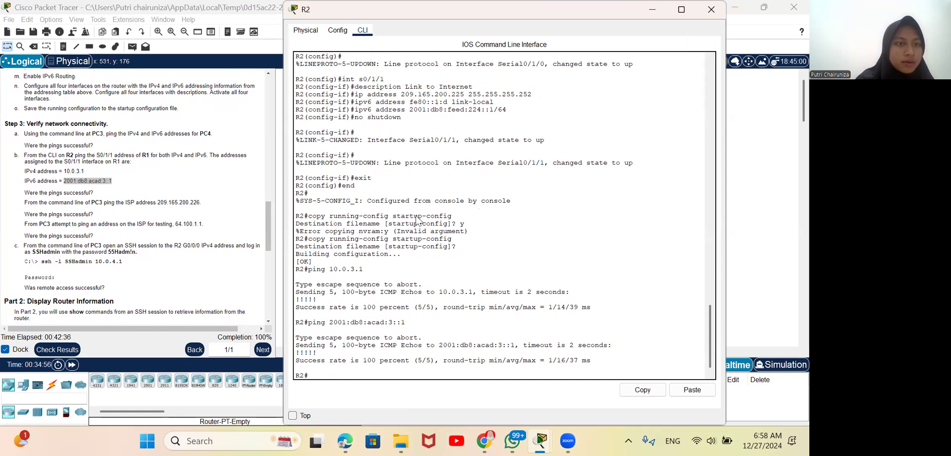
click(714, 14)
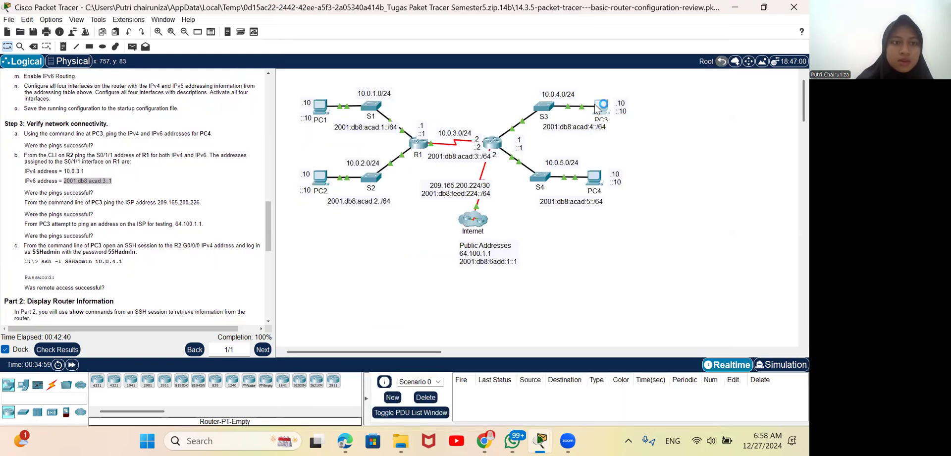
click(595, 108)
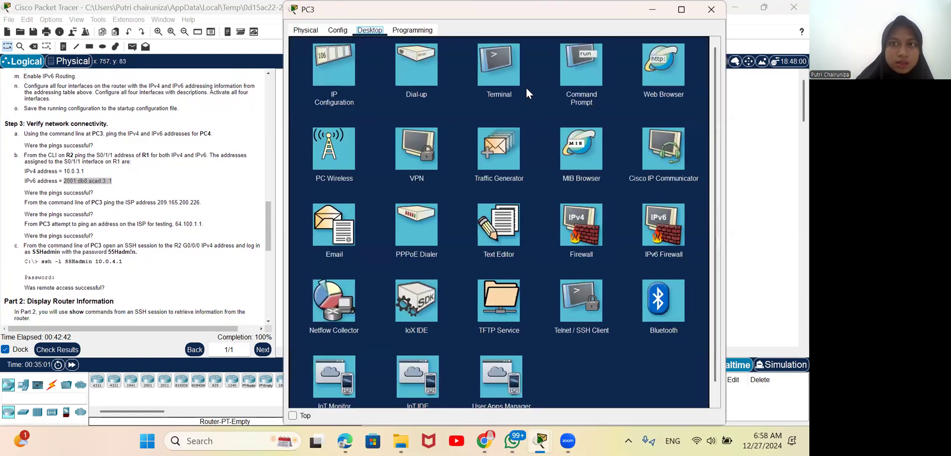
click(575, 71)
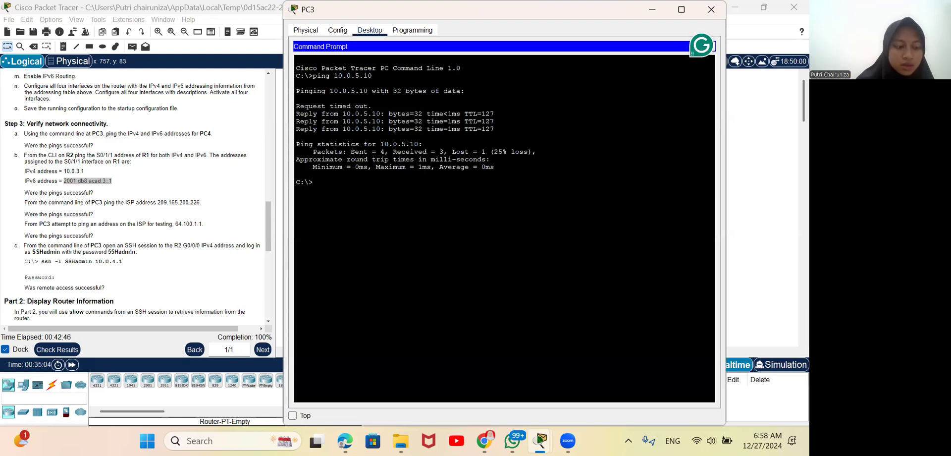
Step: Ping the ISP address 209.165.200.226 from PC3
text(pin)
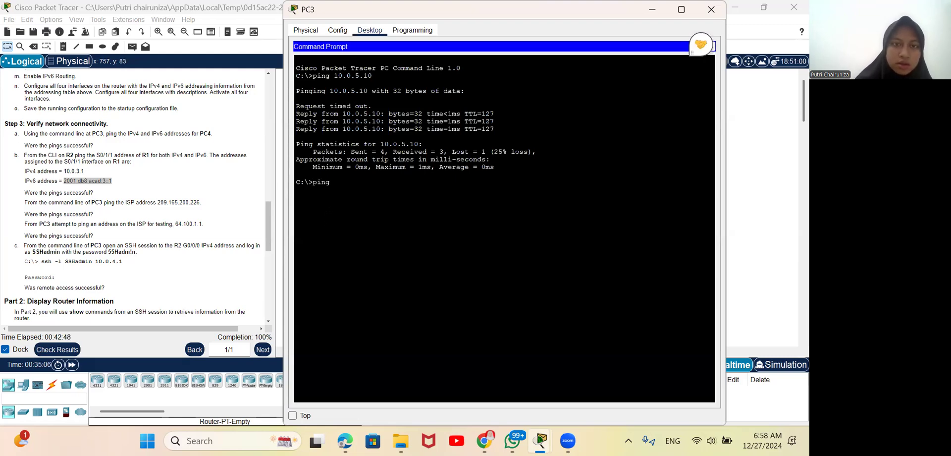
text(g)
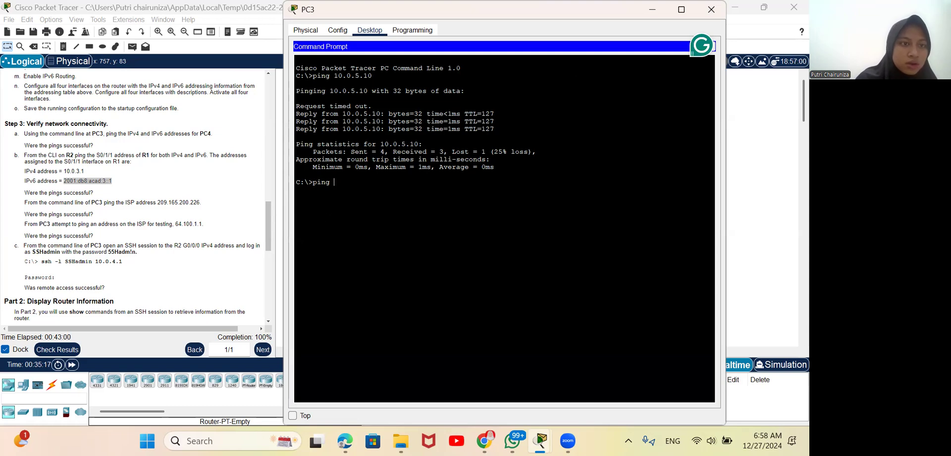
text(209)
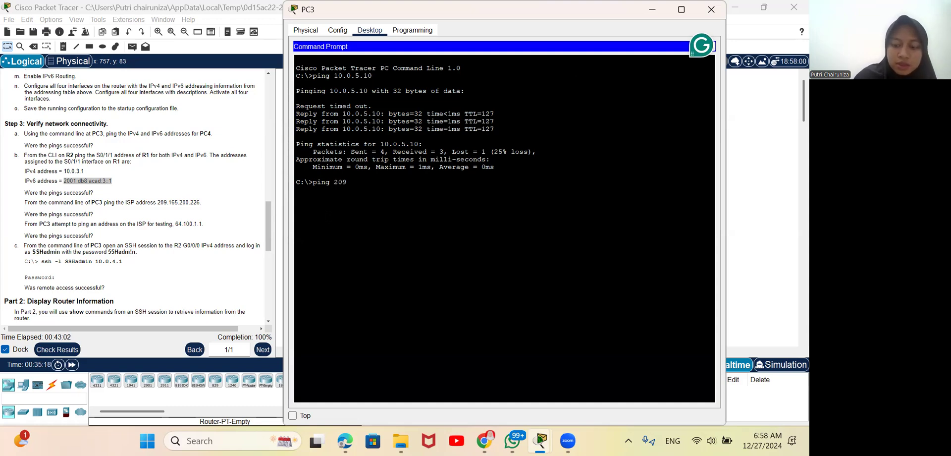
text(.16)
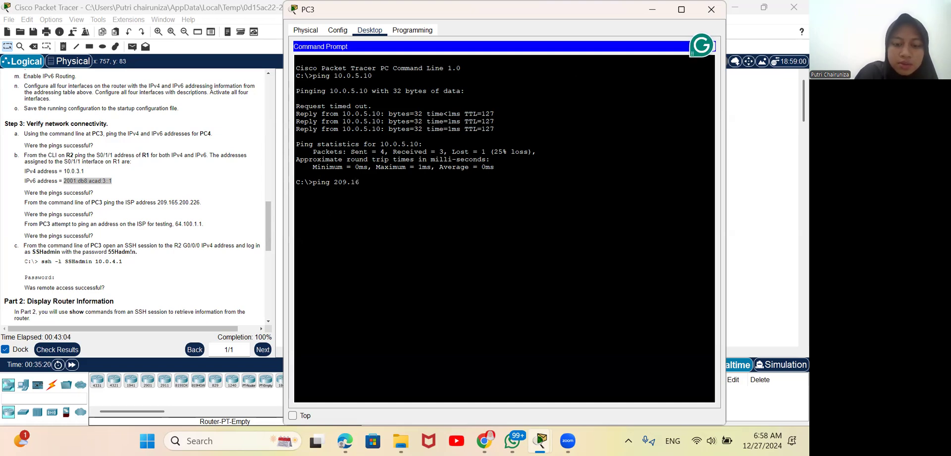
text(5.200.)
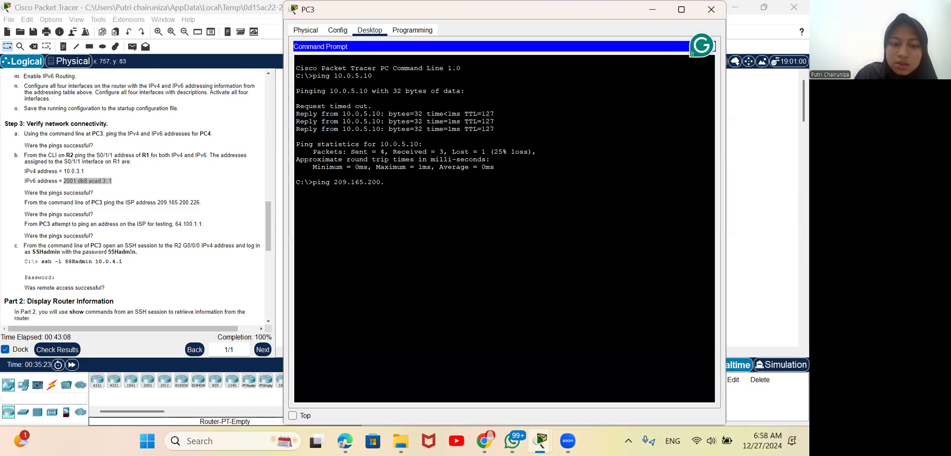
text(226)
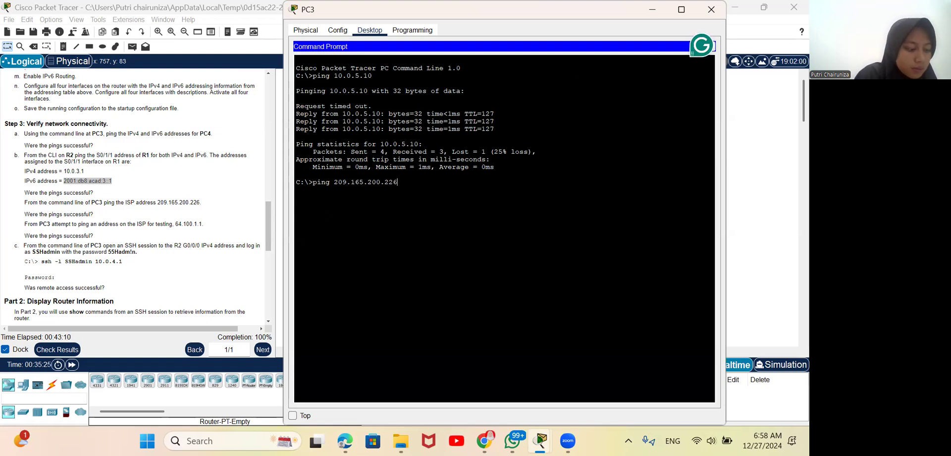
key(Return)
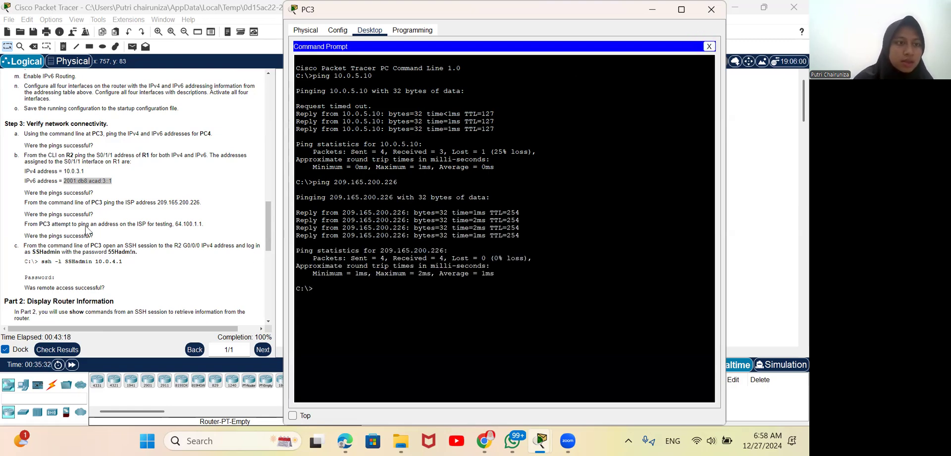
Step: Try to ping the ISP test address 64.100.1.1 from PC3, copying the address from the Step 3 instructions
click(180, 225)
drag(175, 224, 199, 226)
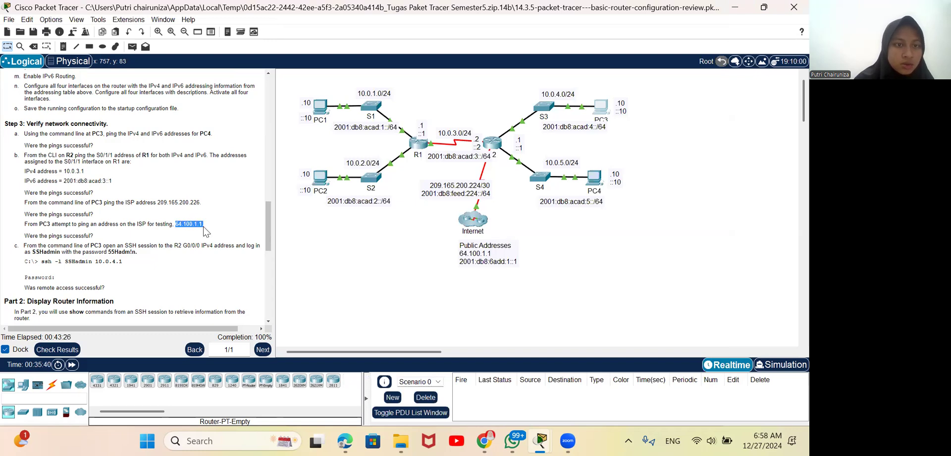
right_click(198, 225)
click(213, 232)
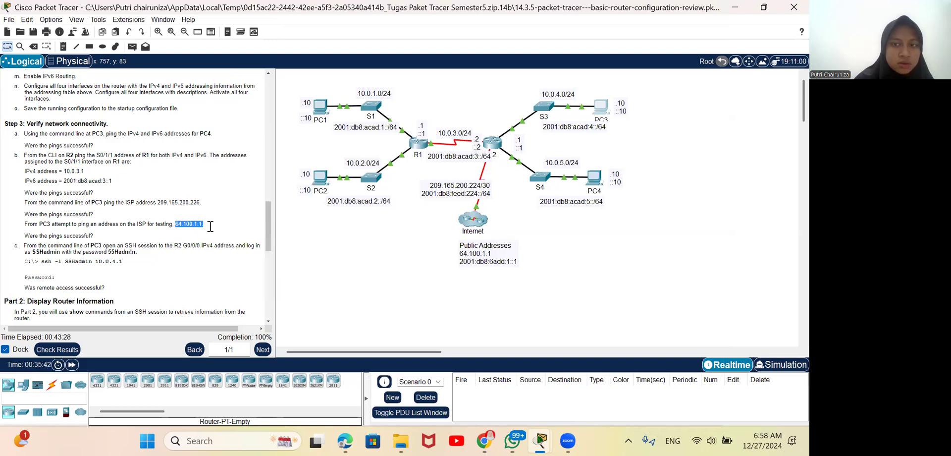
click(602, 108)
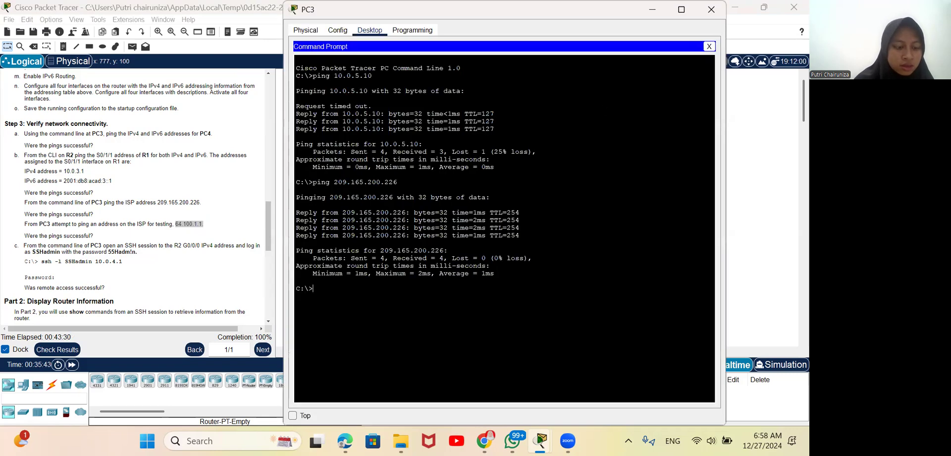
text(ping)
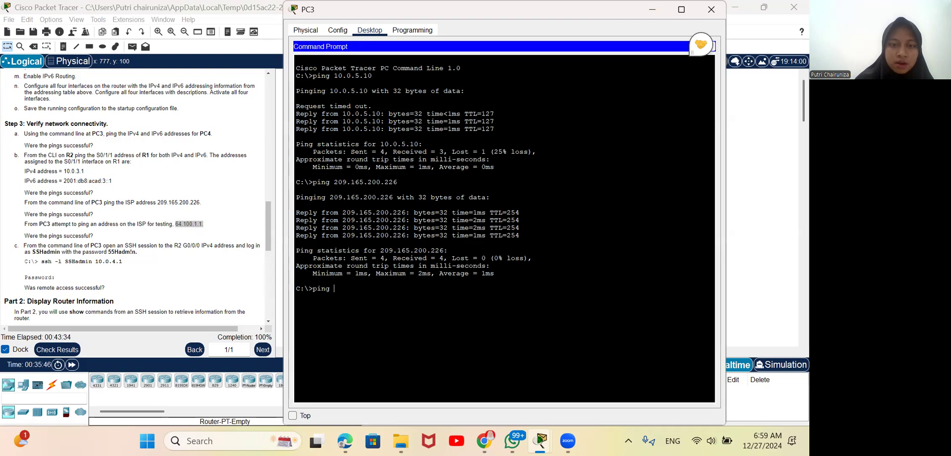
right_click(362, 291)
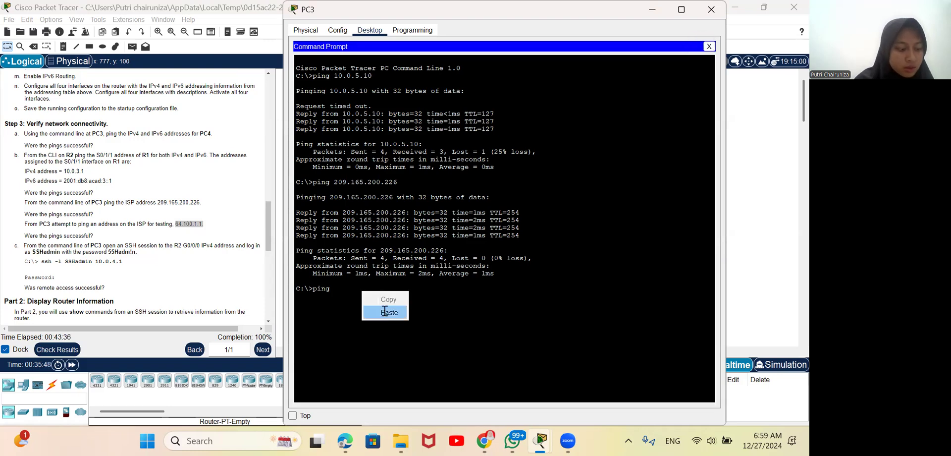
click(383, 313)
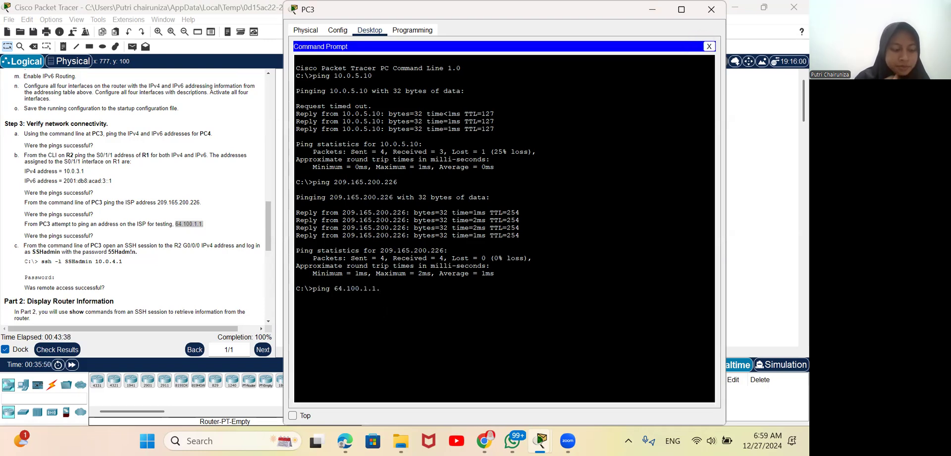
key(Return)
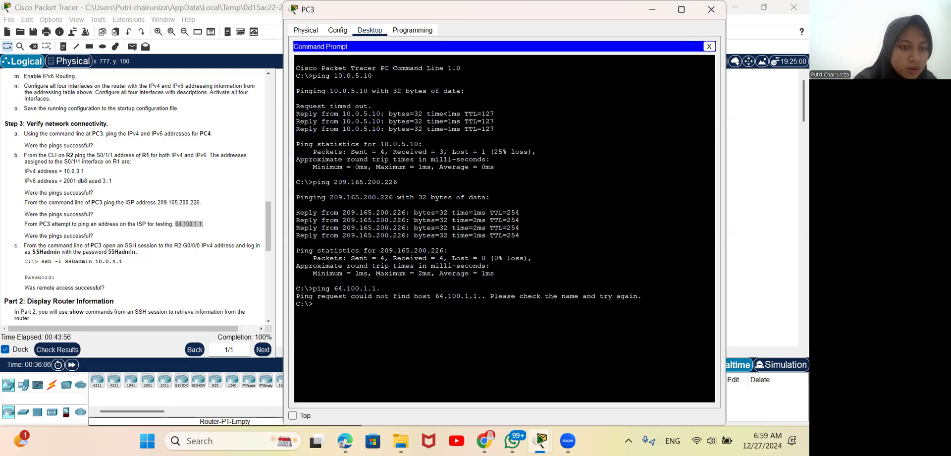
Step: Ping the ISP test address 64.100.1.1 from PC3 without a trailing period
text(pin)
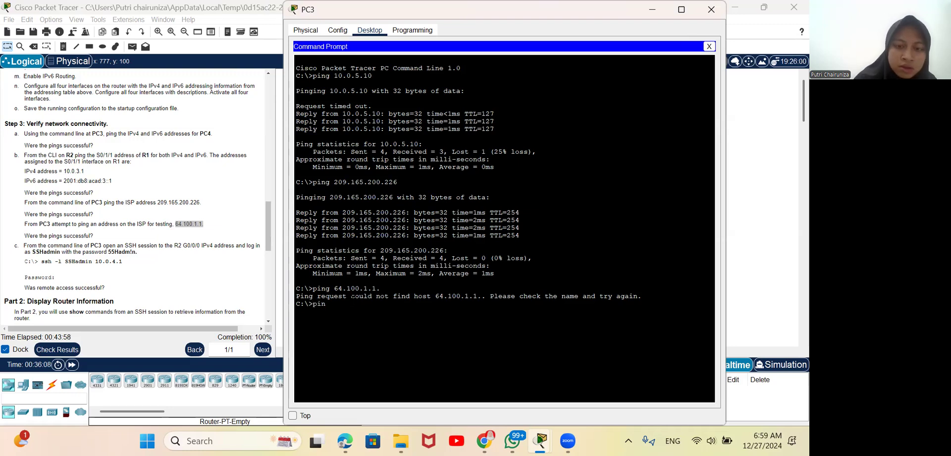
text(g 64)
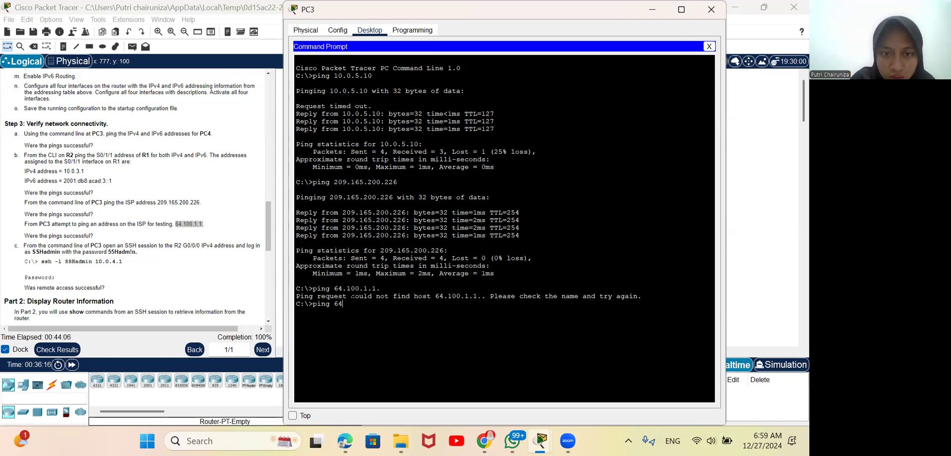
text(.100)
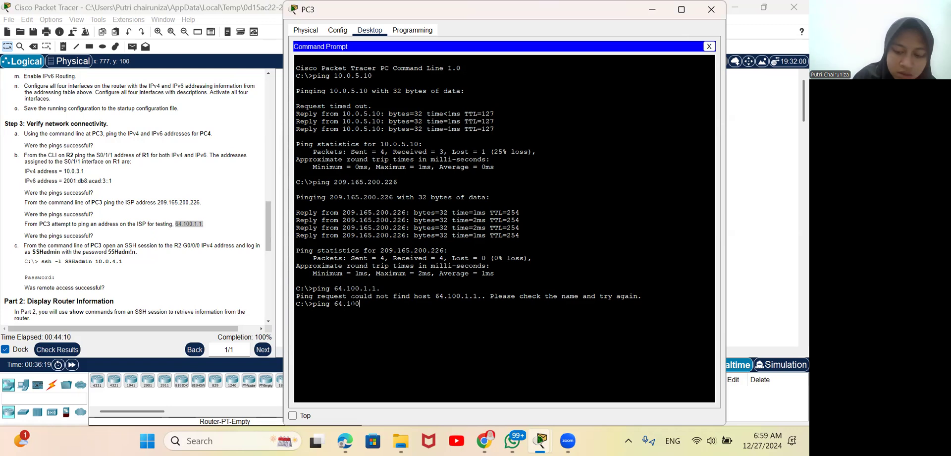
text(.1)
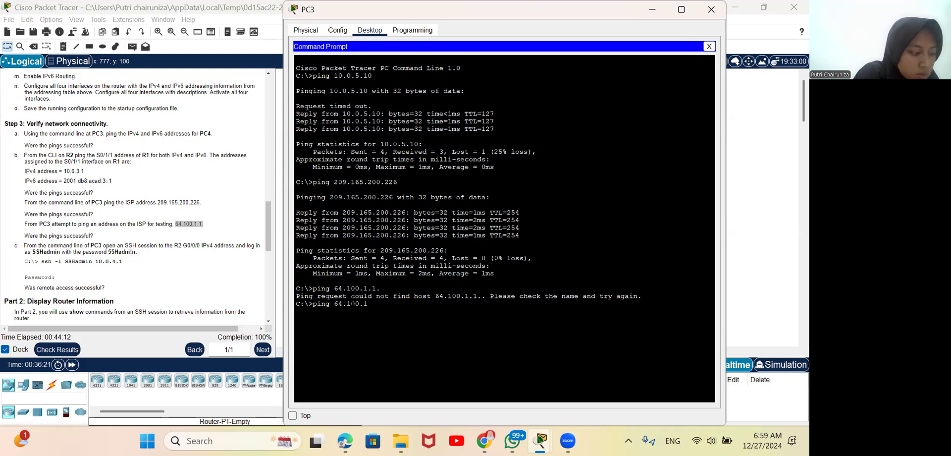
text(.1)
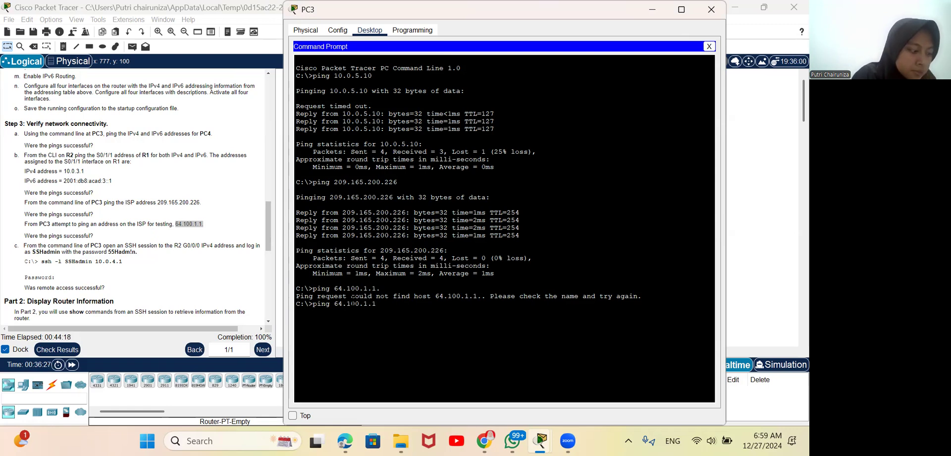
key(Return)
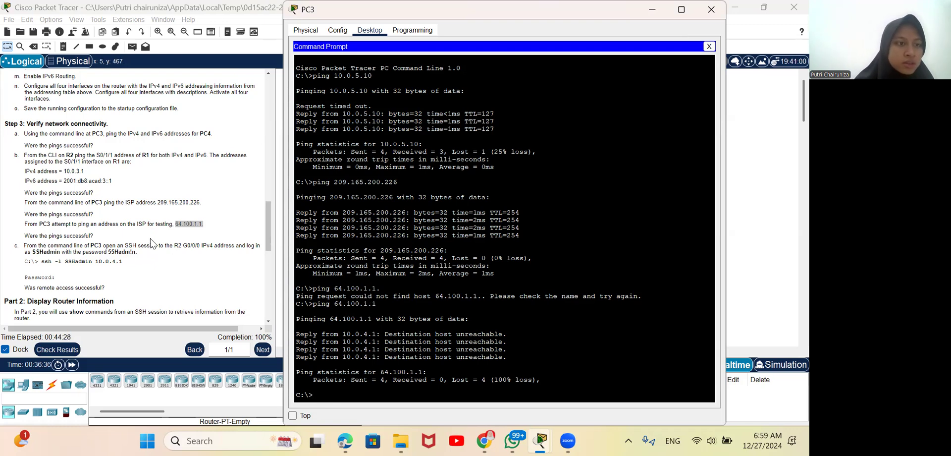
Step: Try to open an SSH session from PC3 to R2's G0/0/0 IPv4 address 10.0.4.1 as SSHadmin
scroll(151, 242, down, 3)
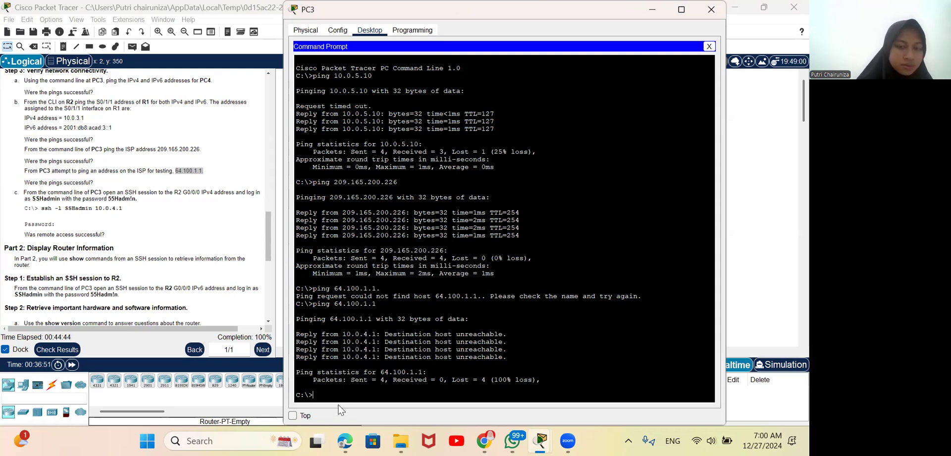
text(ss)
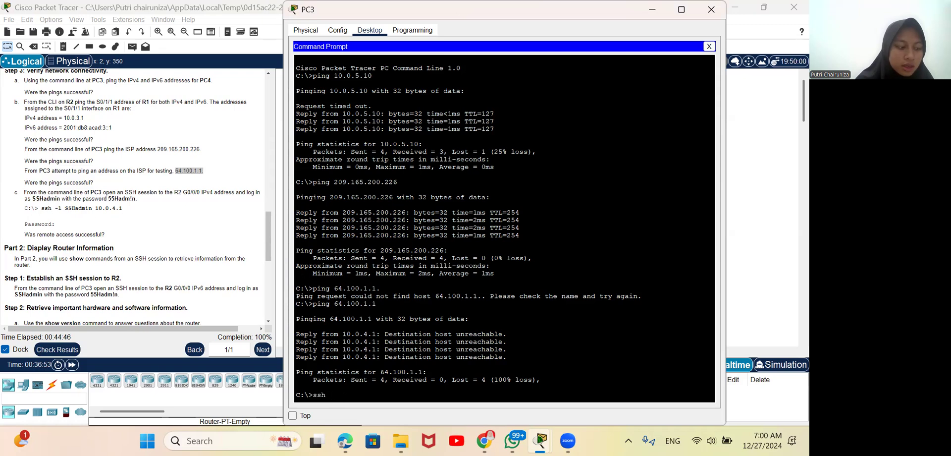
text(h )
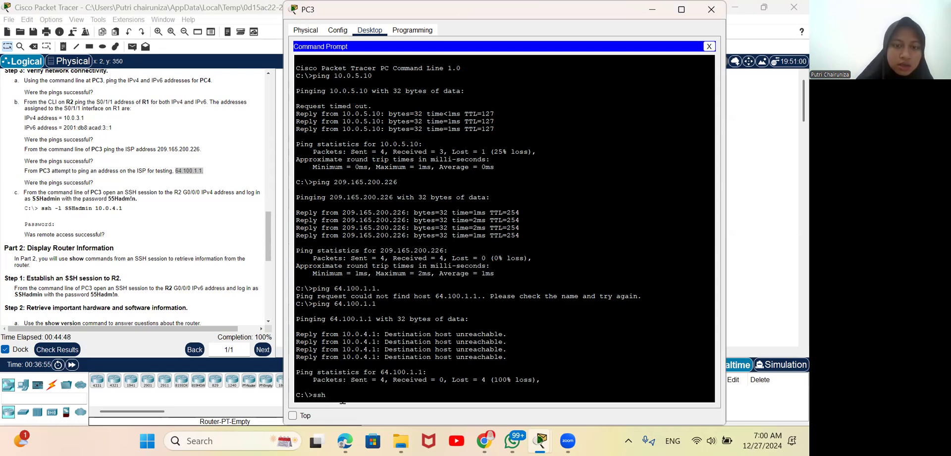
text(-l)
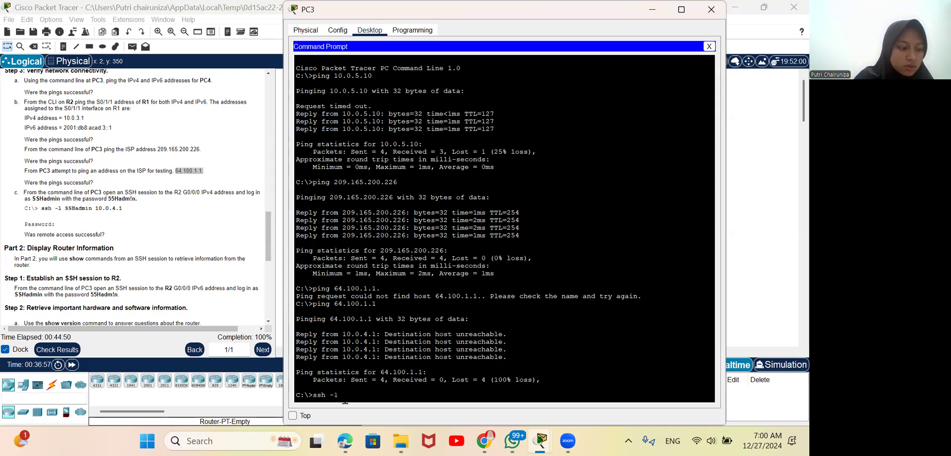
text( SS)
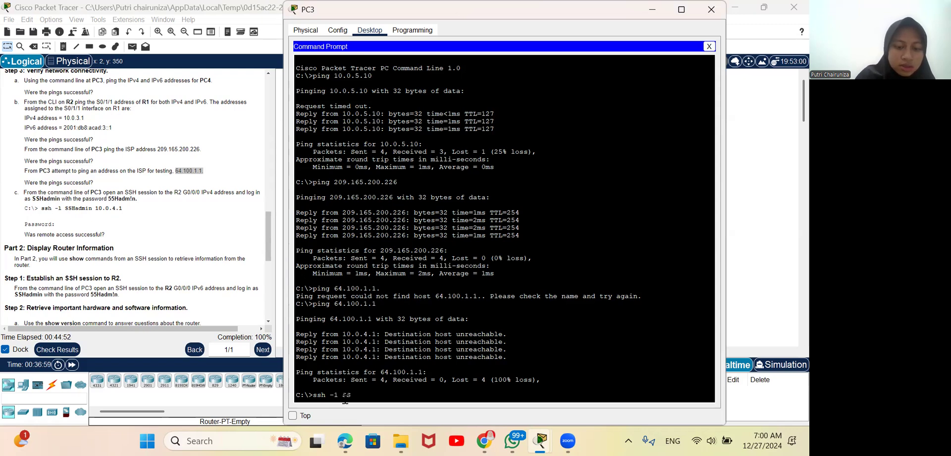
text(Hs)
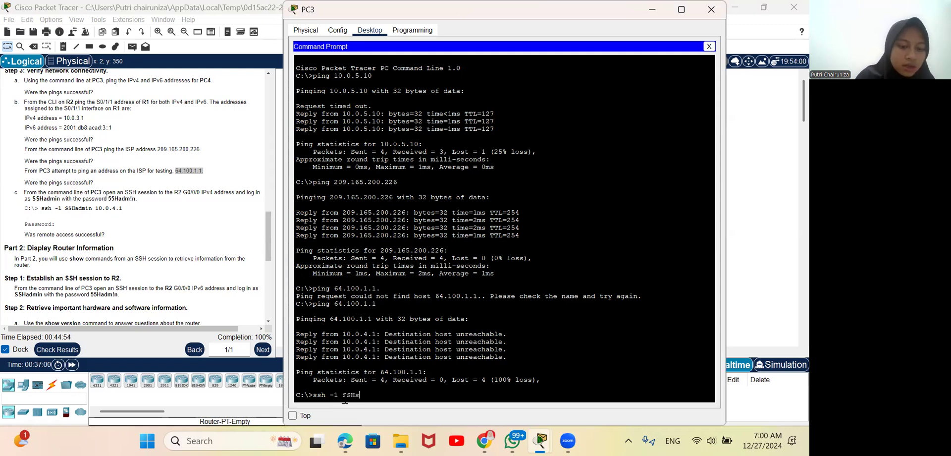
key(BackSpace)
text(admi)
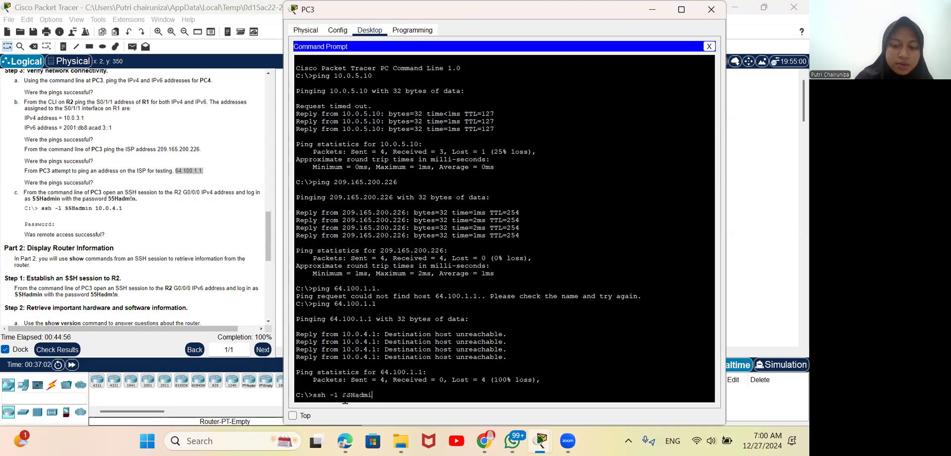
text(n 10)
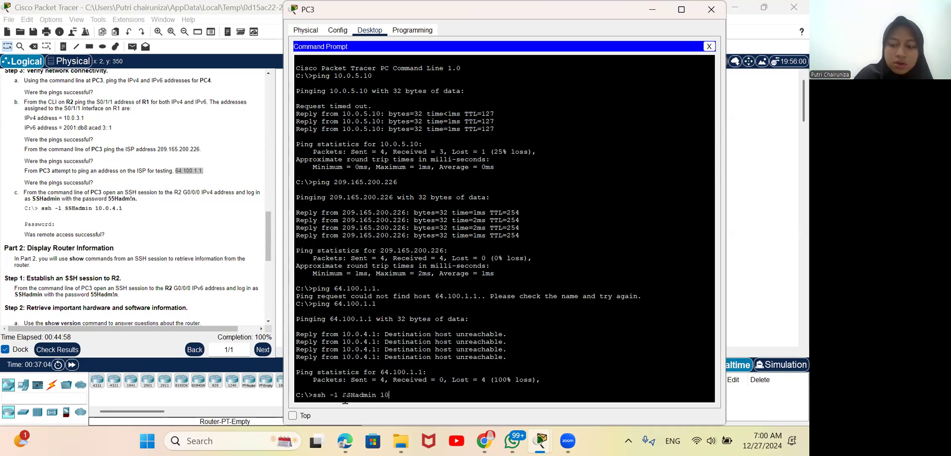
text(.0)
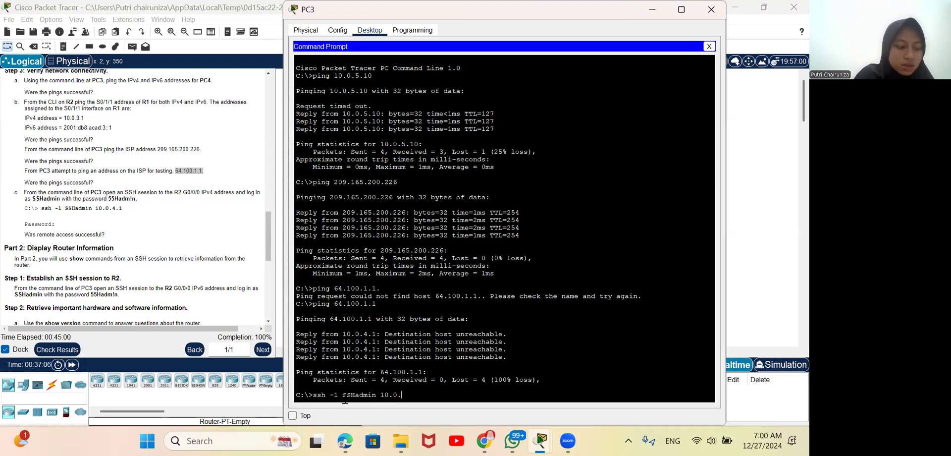
text(.4.1)
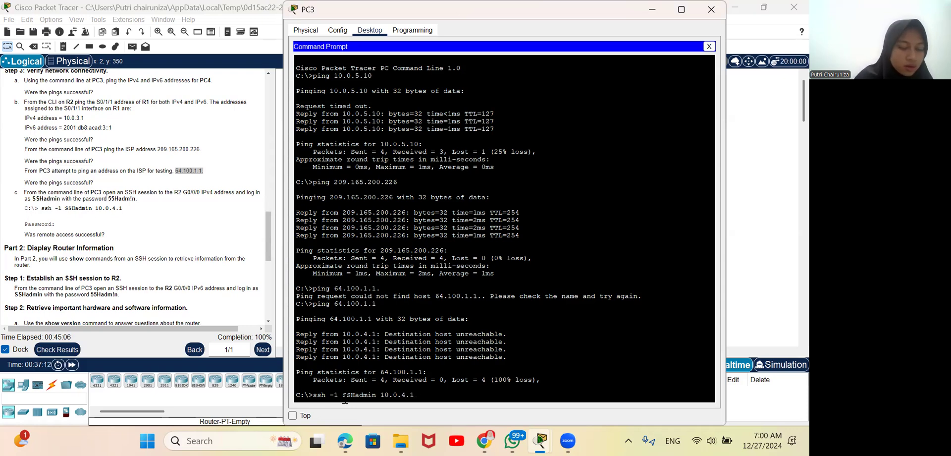
key(Return)
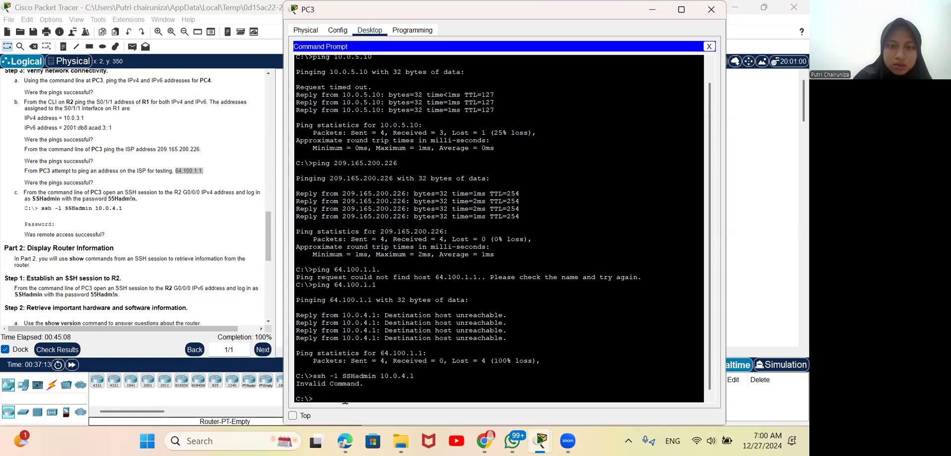
Step: Rerun the previous SSH command to 10.0.4.1 from PC3's command line
key(Up)
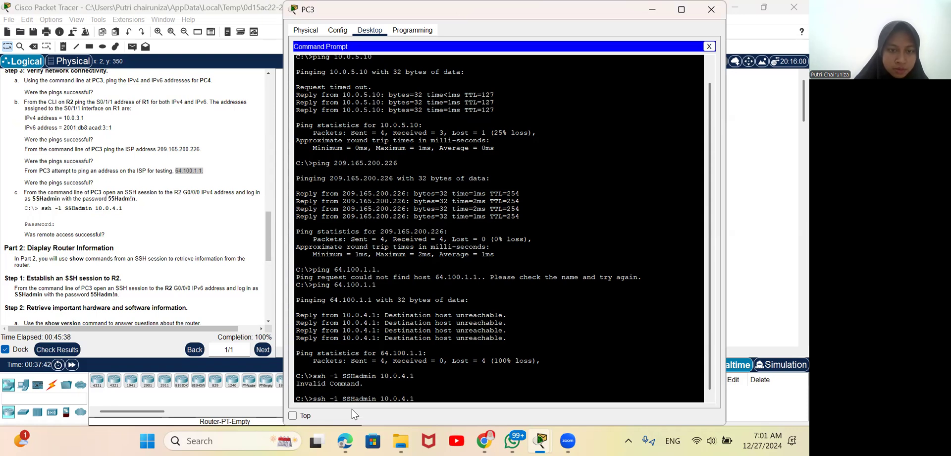
key(BackSpace)
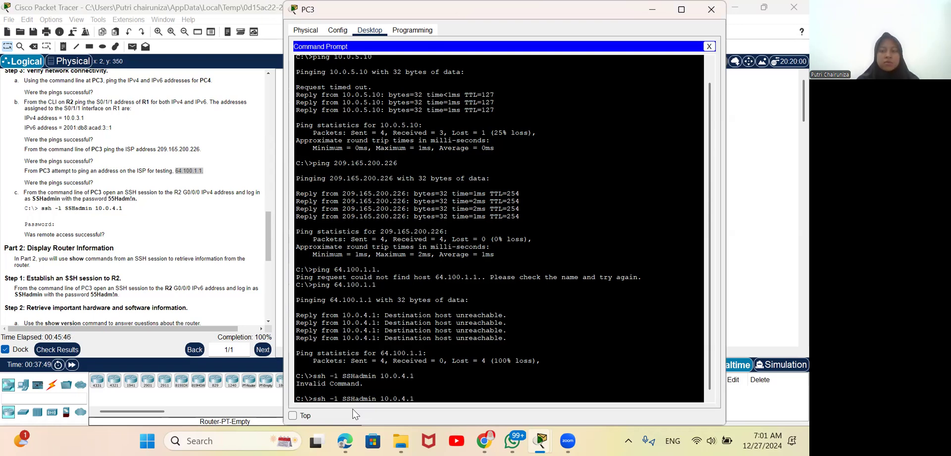
key(Return)
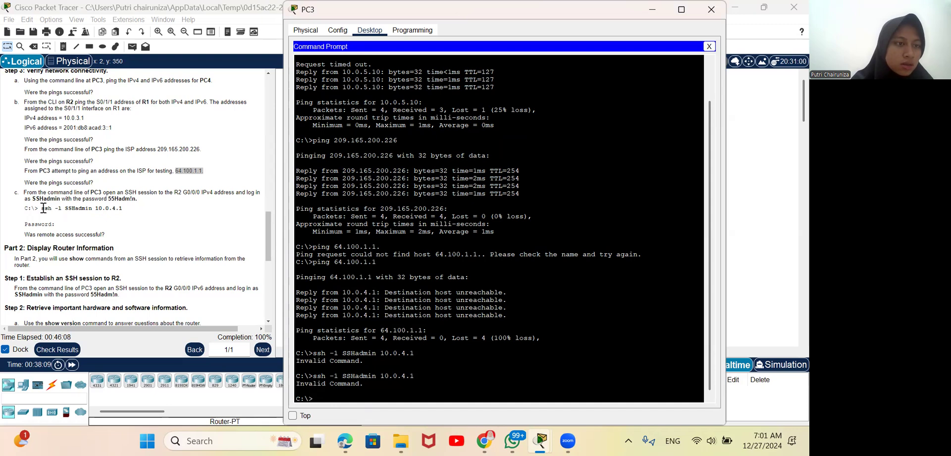
Step: Run ssh -l SSHadmin 10.0.4.1 on PC3, copied from the Step 3 instructions, and log in to R2 with the SSH password
drag(41, 207, 131, 213)
right_click(130, 218)
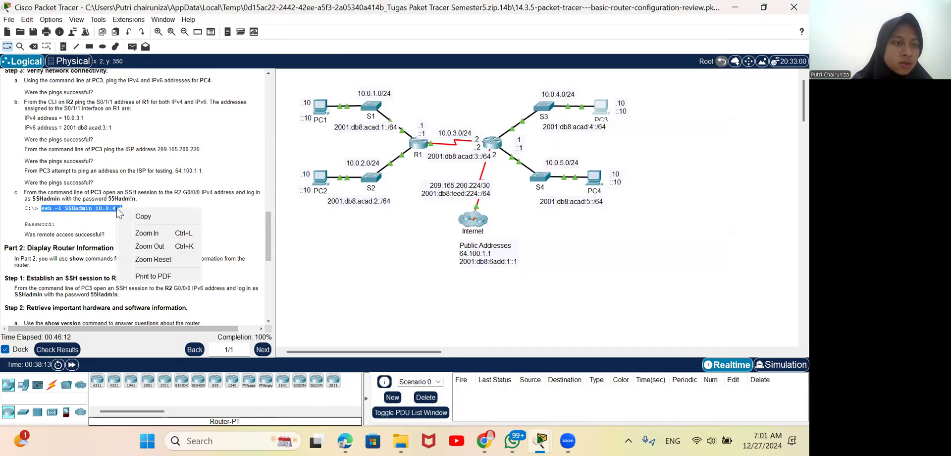
click(130, 217)
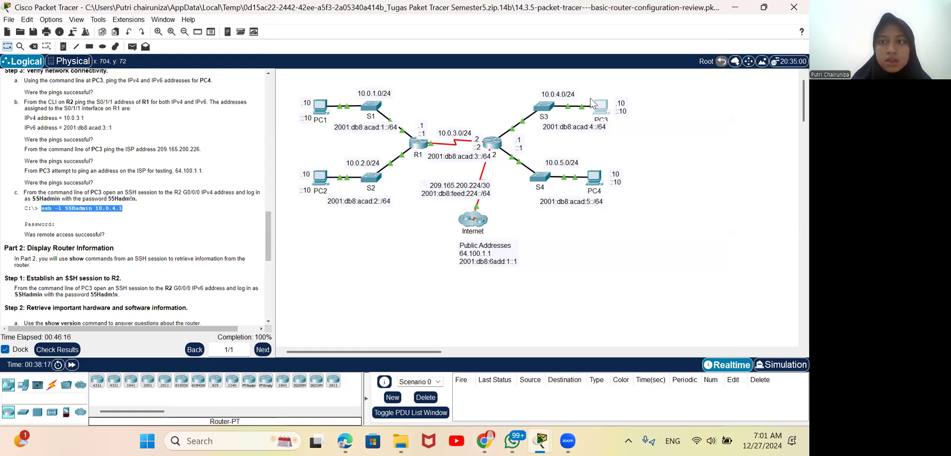
click(604, 109)
key(ctrl+v)
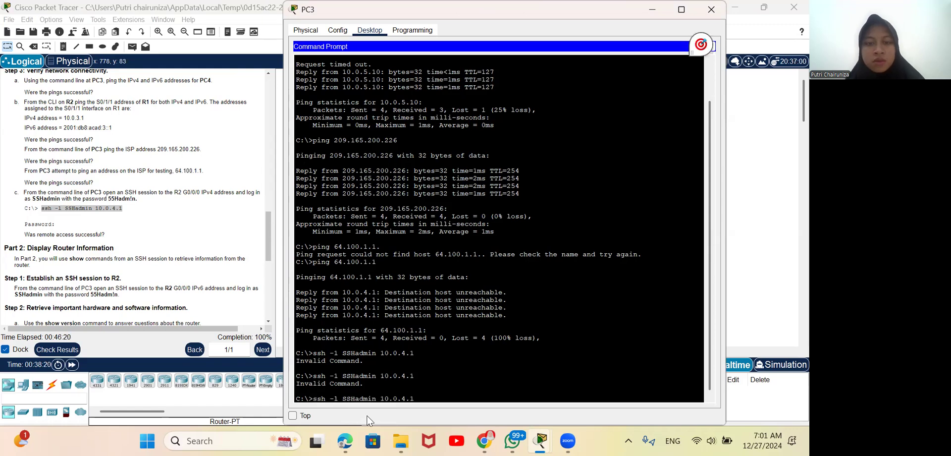
key(Return)
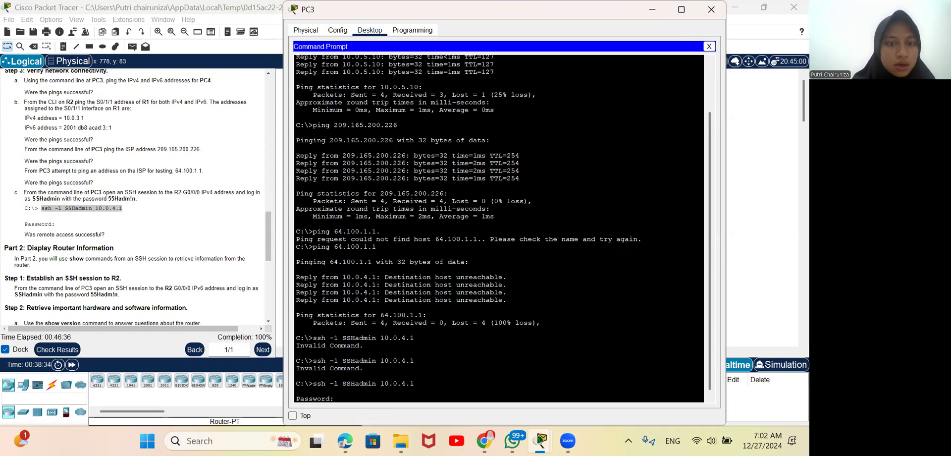
key(Return)
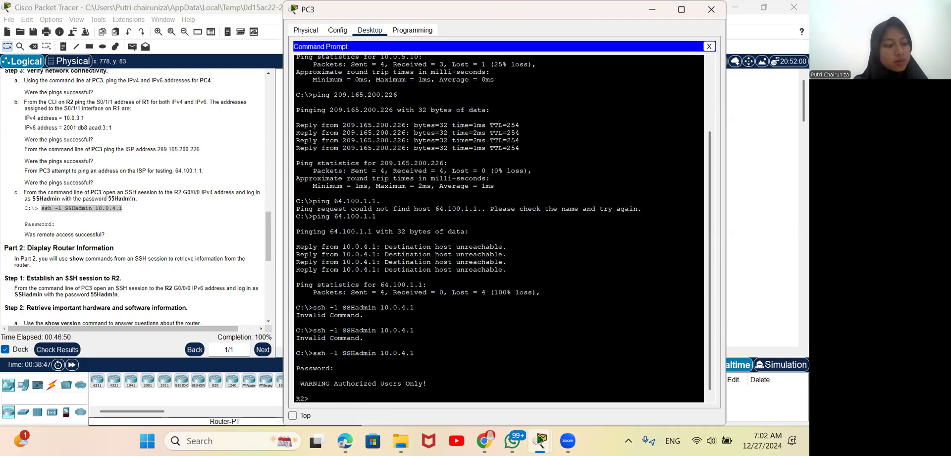
Step: Exit the IPv4 SSH session to R2 and return to PC3's command line
scroll(176, 291, down, 5)
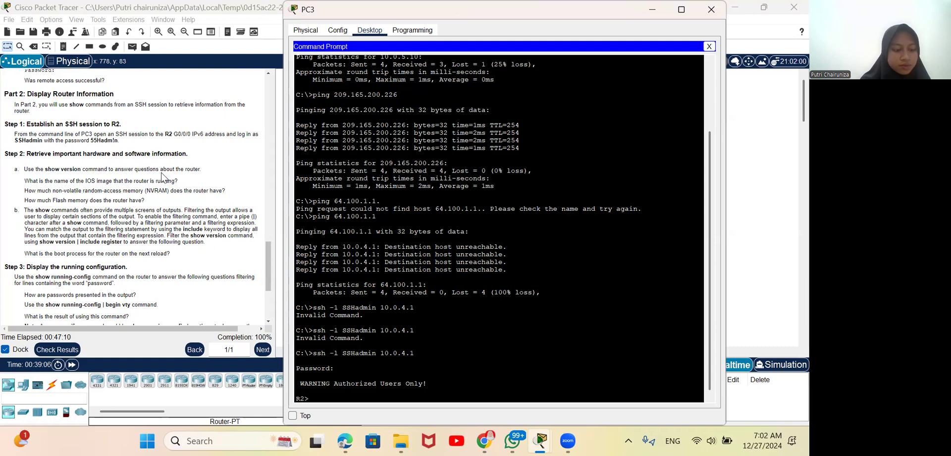
text(exit)
key(Return)
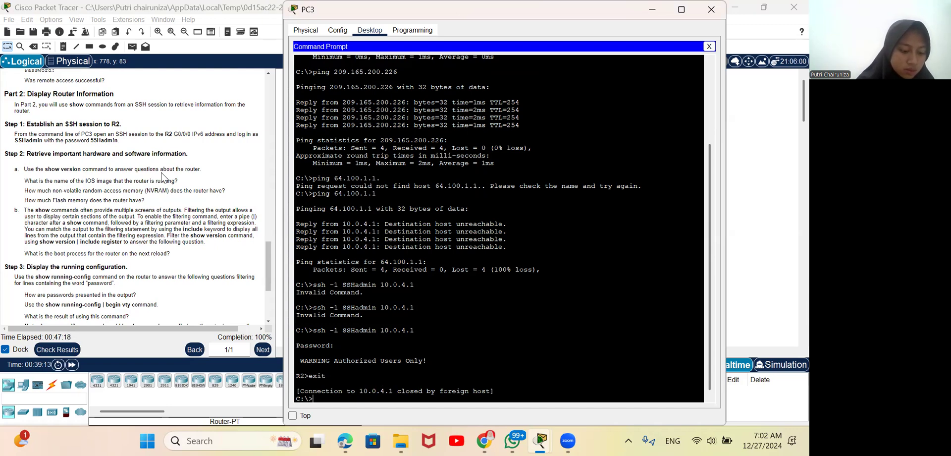
Step: Recall the last SSH command on PC3 and copy R2's G0/0/0 IPv6 address 2001:db8:acad:4::1 from the Addressing Table
key(Up)
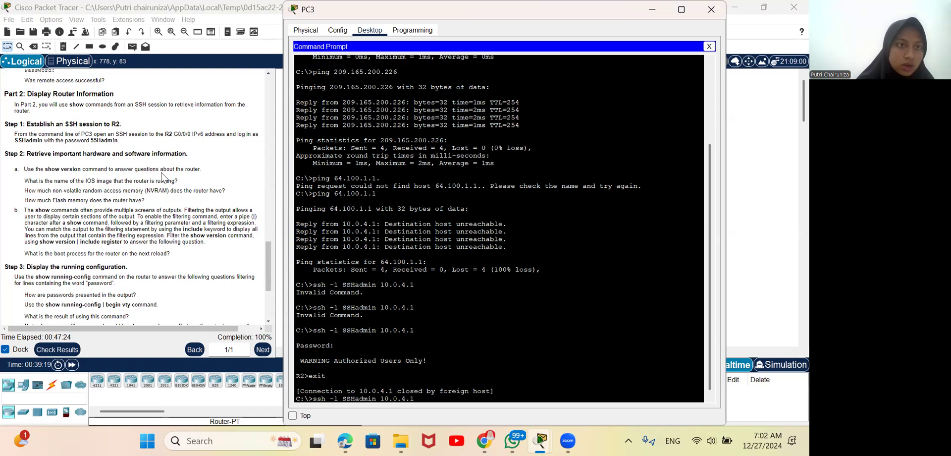
scroll(162, 176, up, 15)
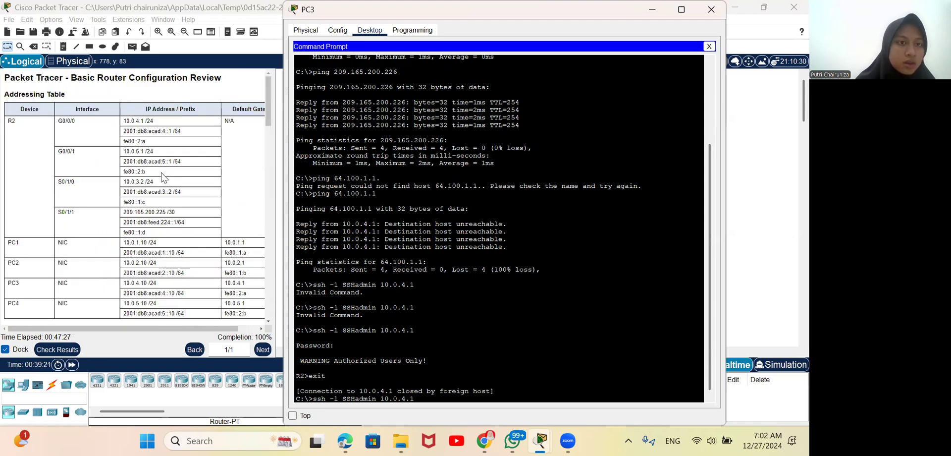
click(134, 140)
drag(124, 130, 173, 131)
right_click(160, 127)
click(176, 139)
Step: Replace the IPv4 target in PC3's recalled SSHadmin command with the copied address 2001:db8:acad:4::1 and run it
scroll(129, 249, down, 15)
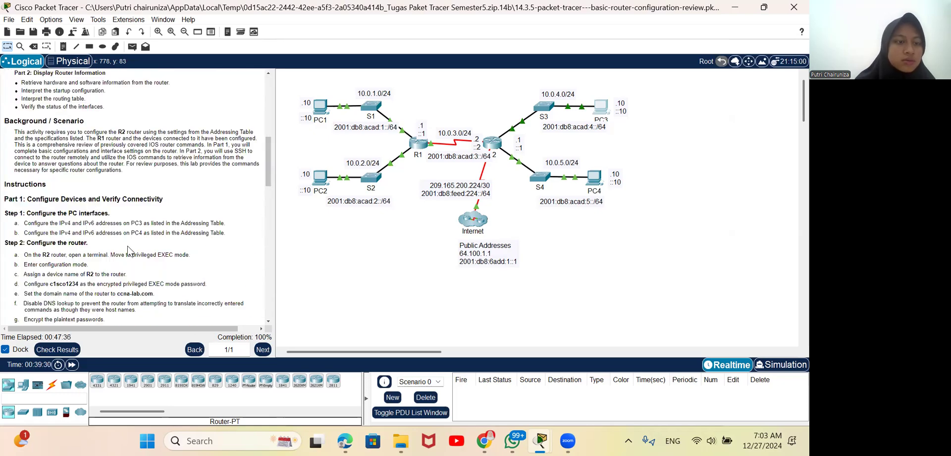
scroll(129, 249, down, 3)
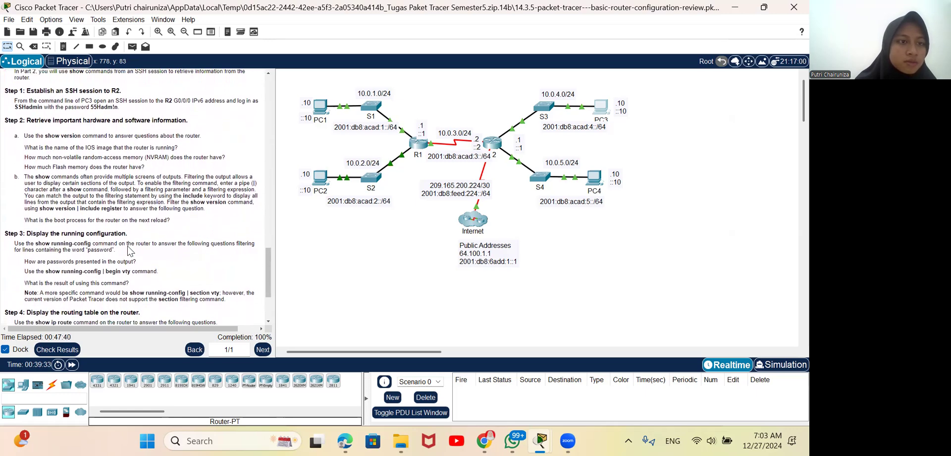
scroll(128, 246, down, 1)
click(600, 106)
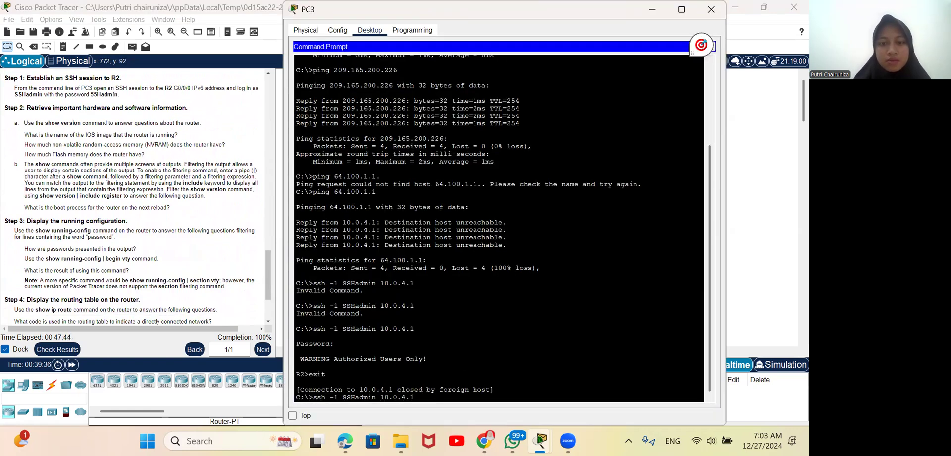
key(BackSpace)
key(BackSpace)
key(BackSpace)
key(BackSpace)
key(BackSpace)
key(BackSpace)
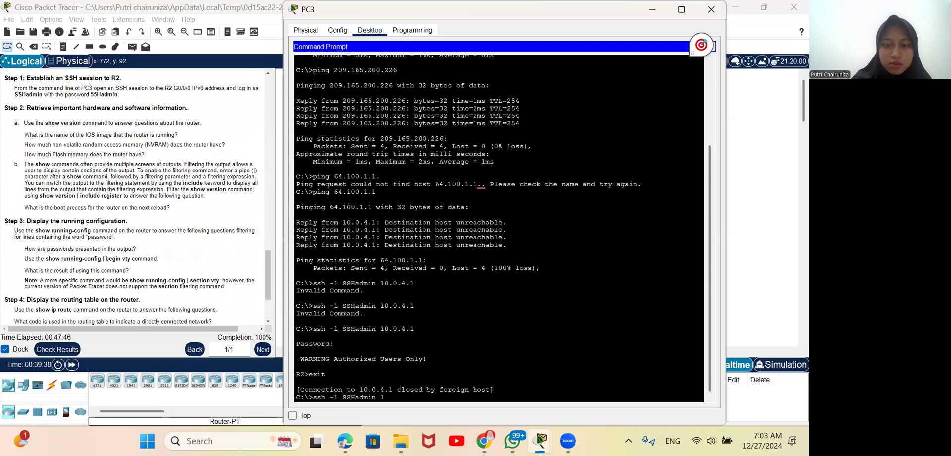
key(BackSpace)
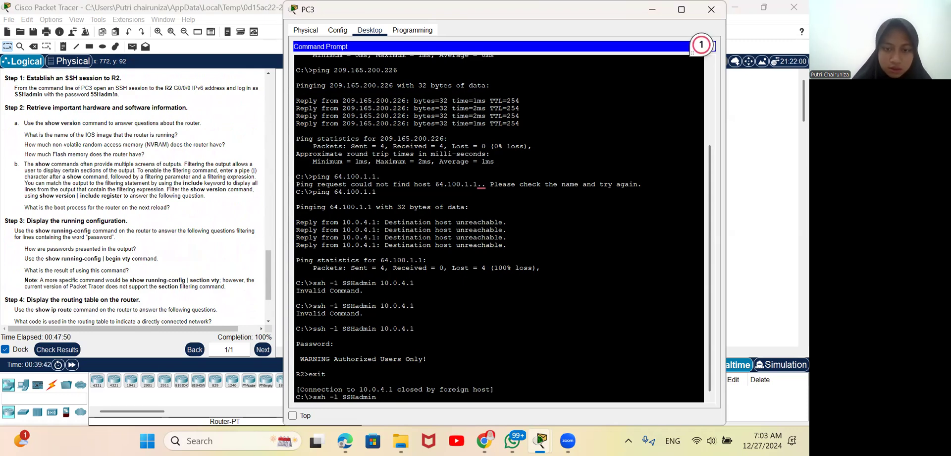
right_click(386, 397)
click(412, 416)
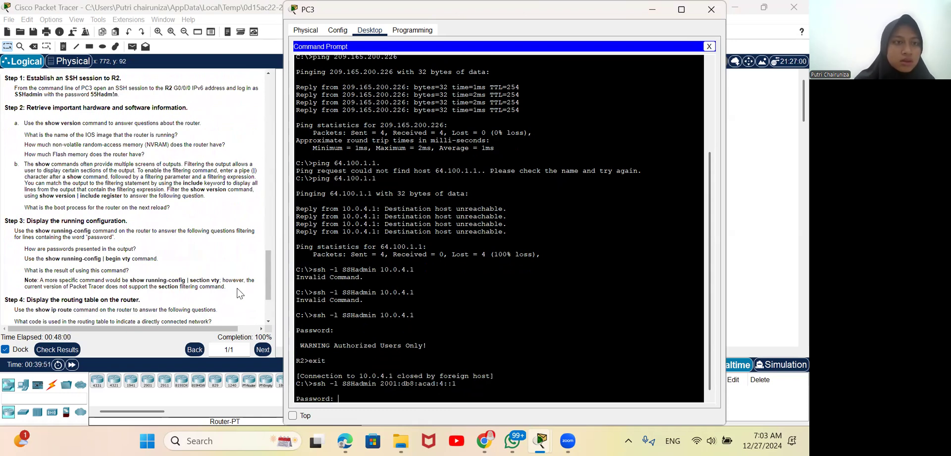
Step: Log in to R2 over IPv6 with the SSH password and exit the session back to PC3's command line
scroll(237, 292, up, 2)
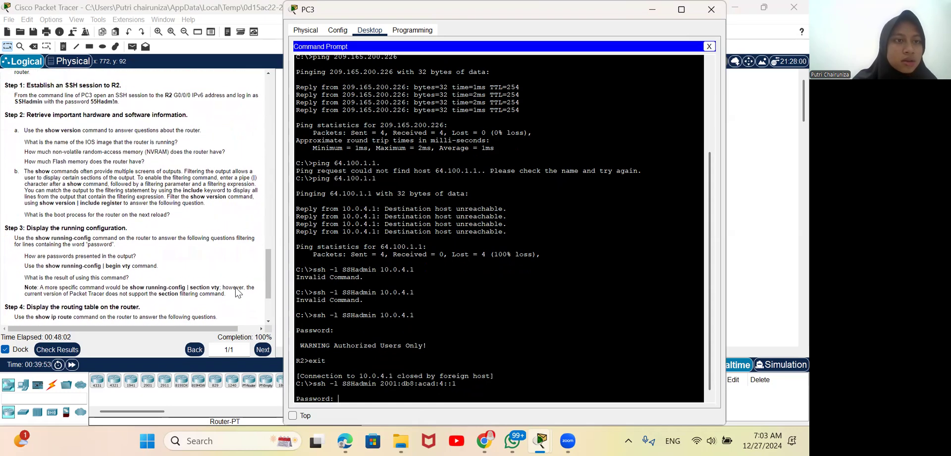
scroll(237, 293, up, 3)
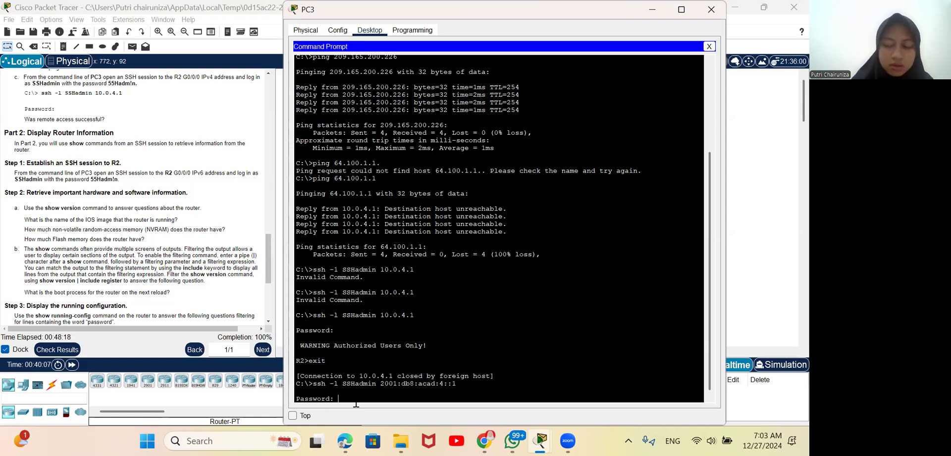
key(Return)
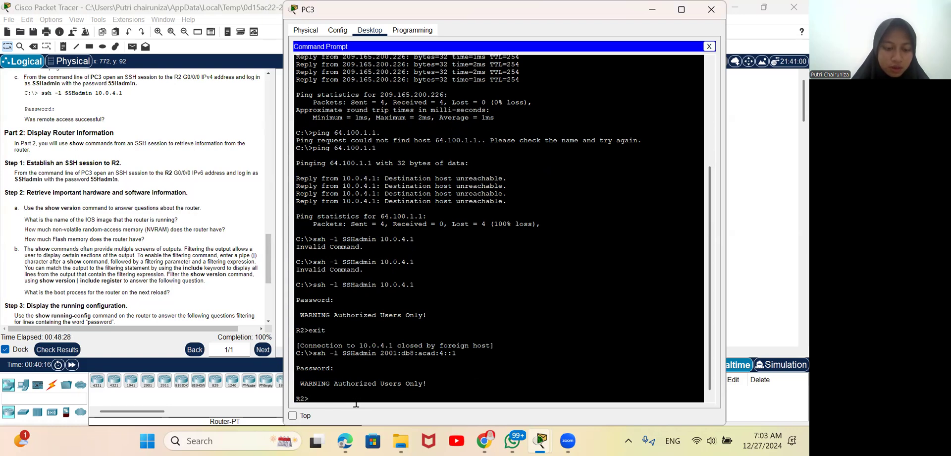
text(exit)
key(Return)
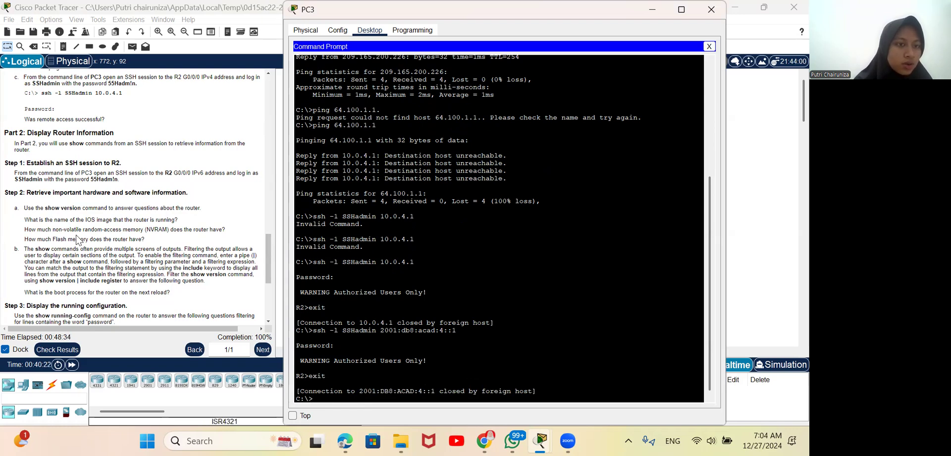
Step: Rerun ssh -l SSHadmin 2001:db8:acad:4::1 from PC3 and log in to R2 with the SSH password
scroll(77, 240, down, 1)
scroll(78, 240, down, 1)
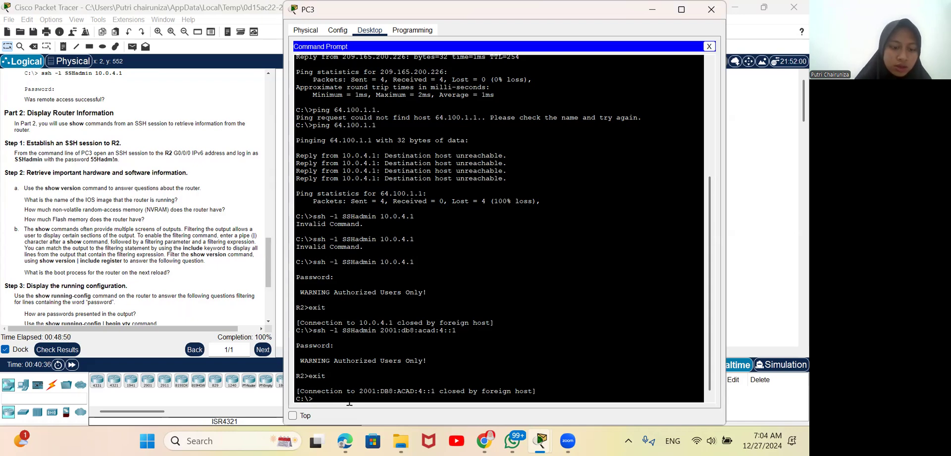
key(Up)
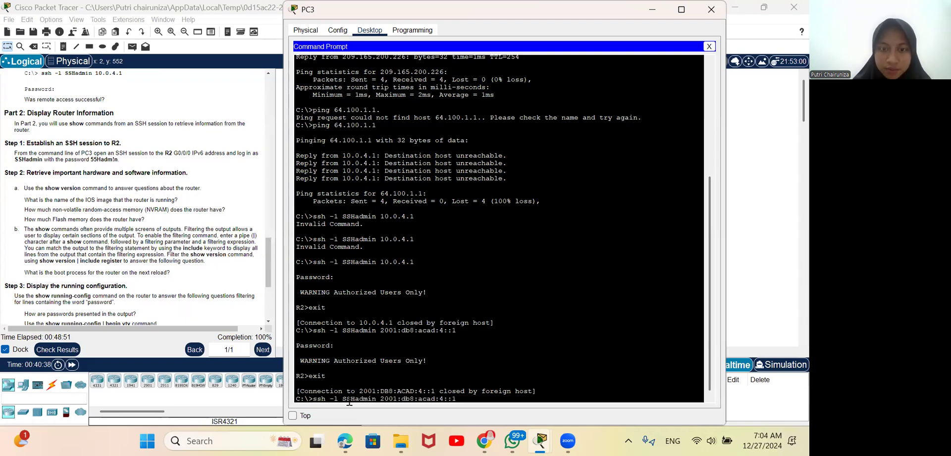
key(Return)
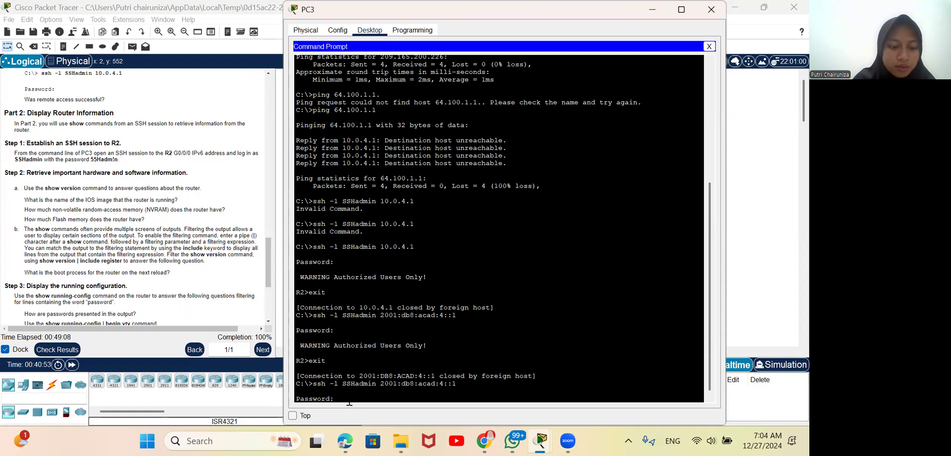
key(Return)
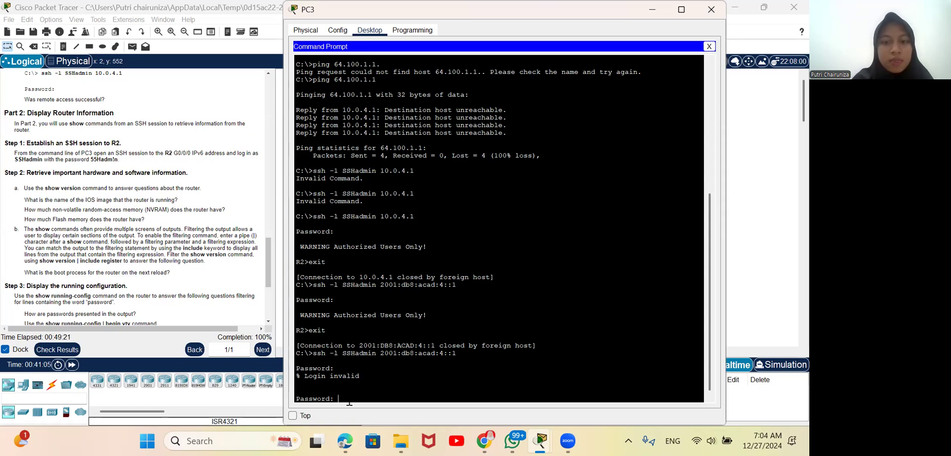
key(Return)
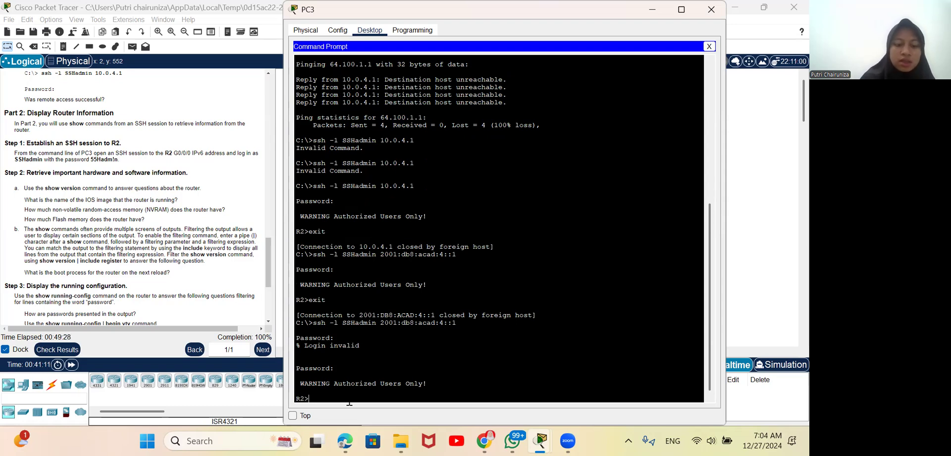
Step: Enter privileged EXEC mode on R2 with enable, supplying the privileged EXEC password assigned in the Step 2 instructions
text(enabl)
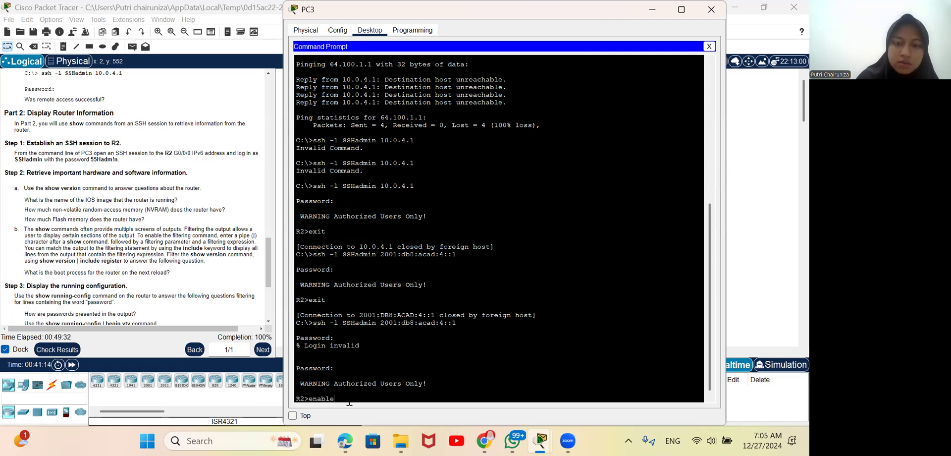
text(e)
key(Return)
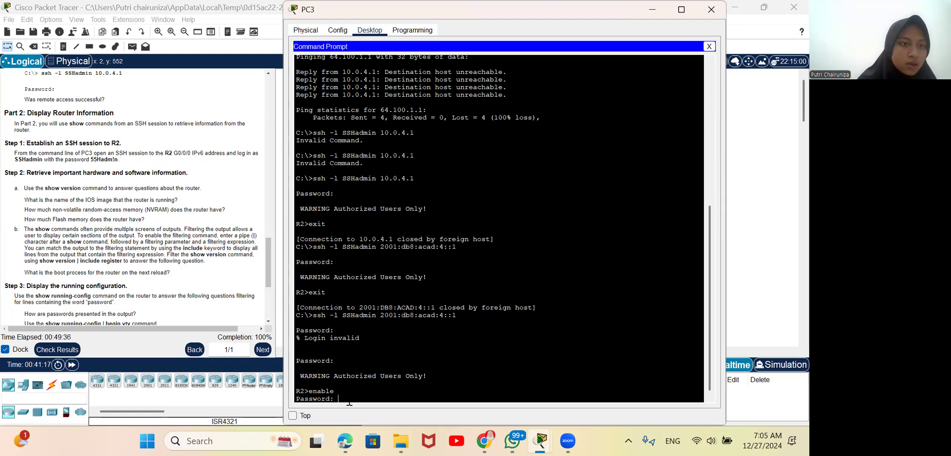
scroll(163, 259, down, 1)
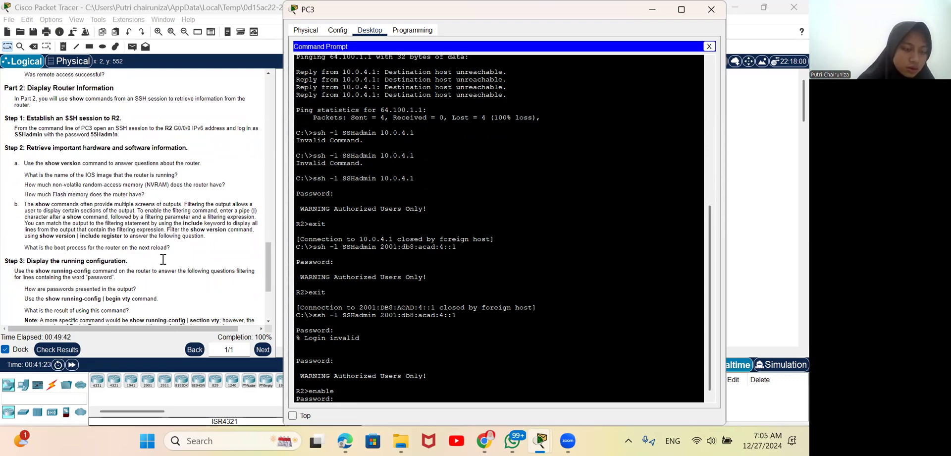
scroll(123, 236, down, 5)
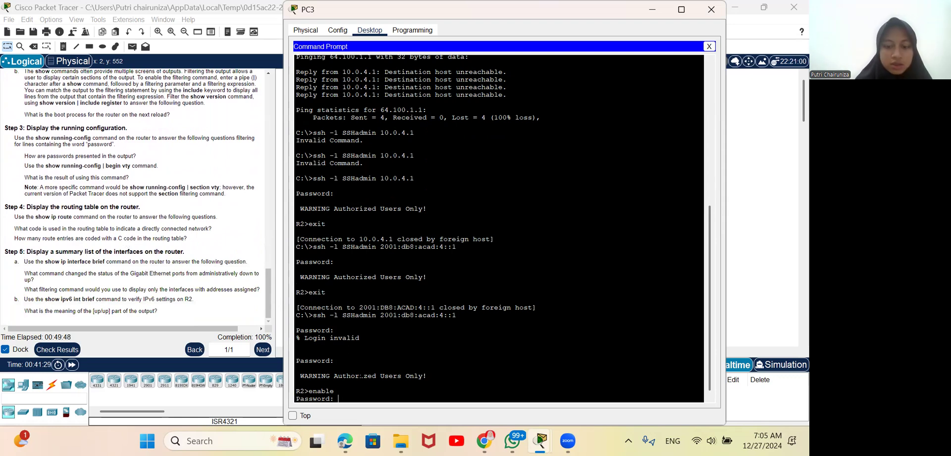
scroll(163, 214, up, 10)
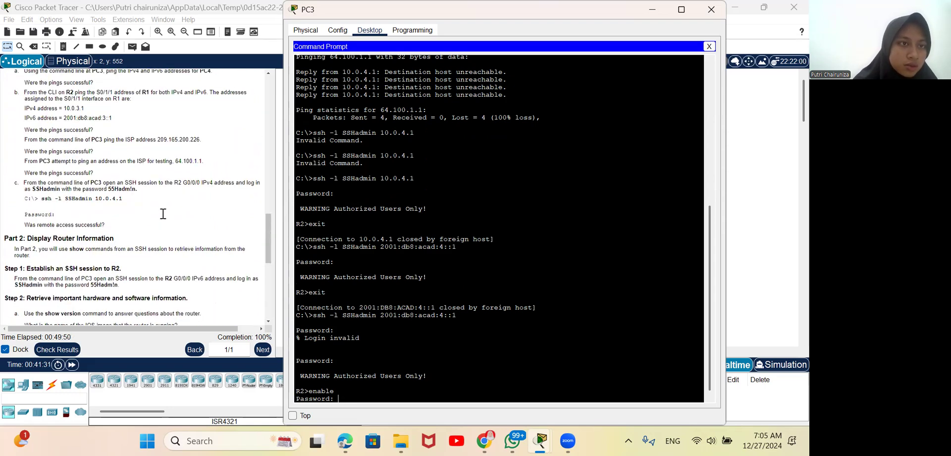
scroll(163, 213, up, 5)
scroll(163, 214, down, 3)
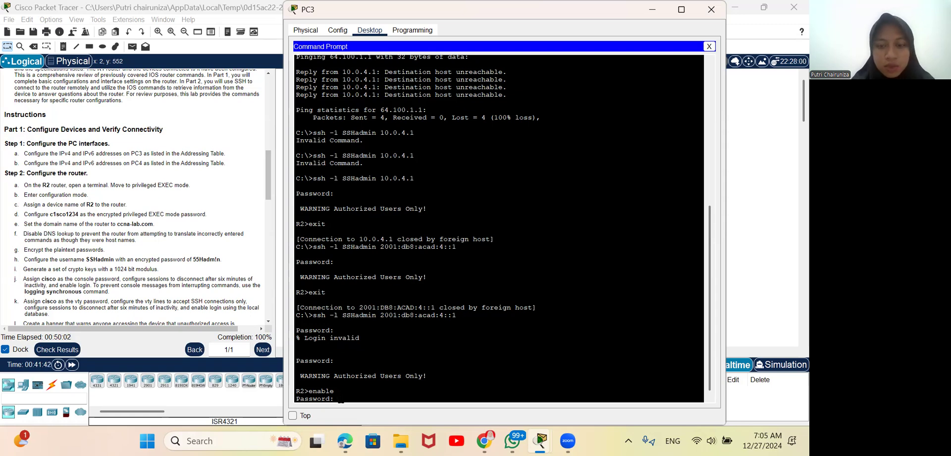
key(Return)
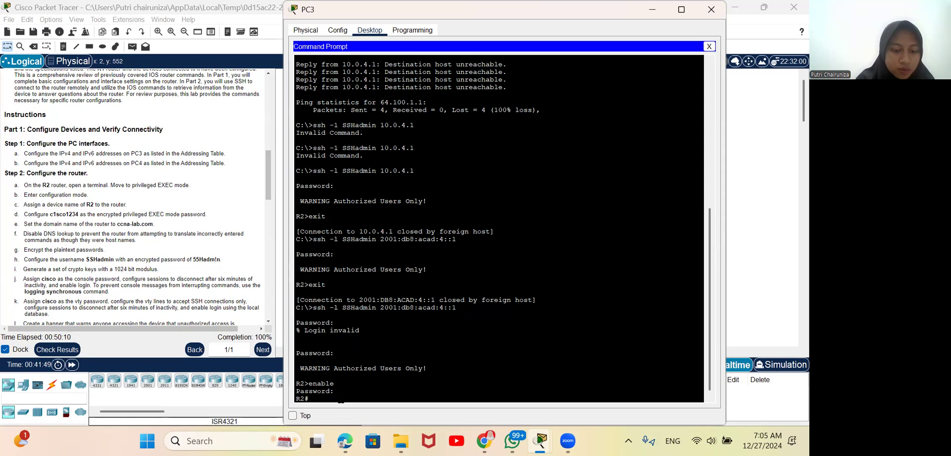
Step: Run show version on R2 to retrieve its hardware and software information
text(ho)
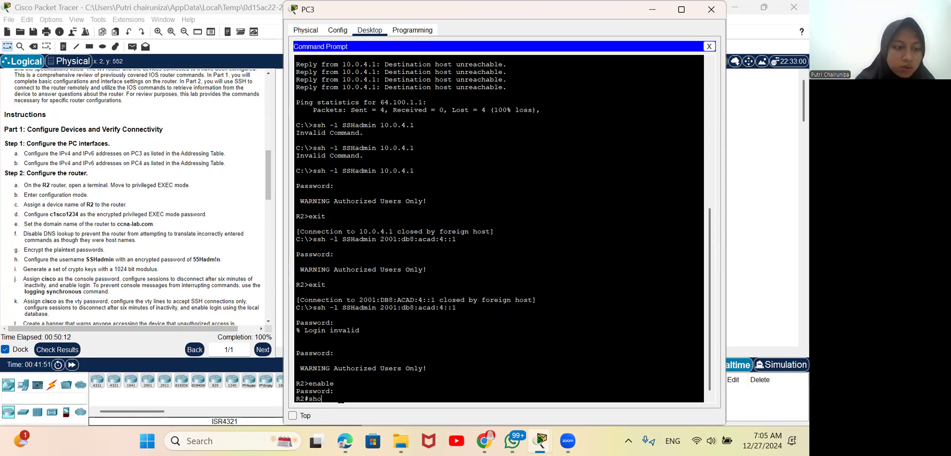
text(w version)
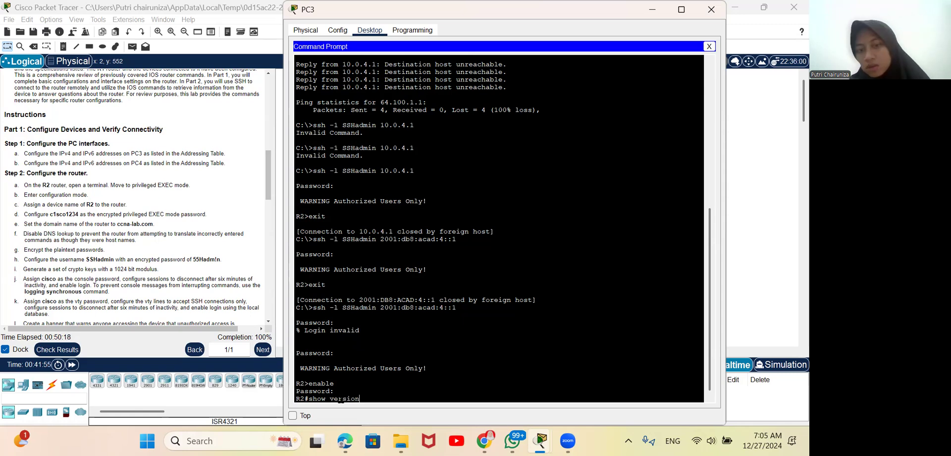
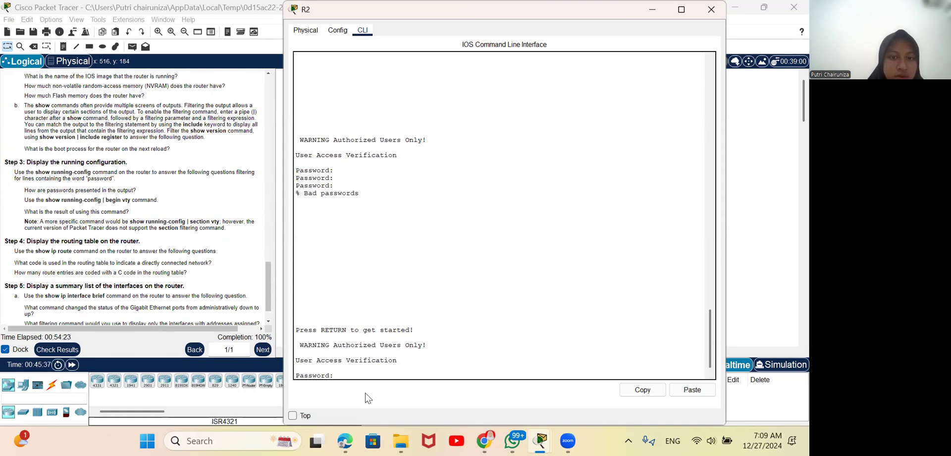
Step: Copy the privileged EXEC password from item d of Step 2 in the instructions
scroll(193, 292, up, 10)
scroll(193, 292, up, 9)
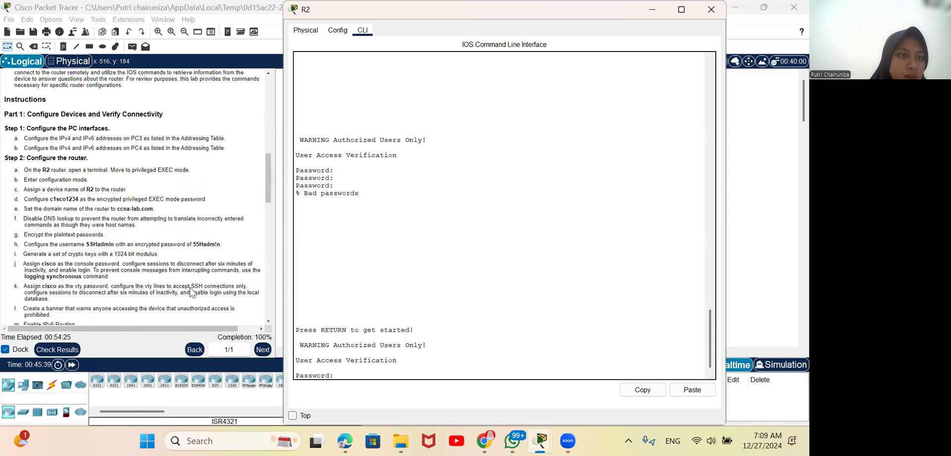
drag(50, 217, 79, 218)
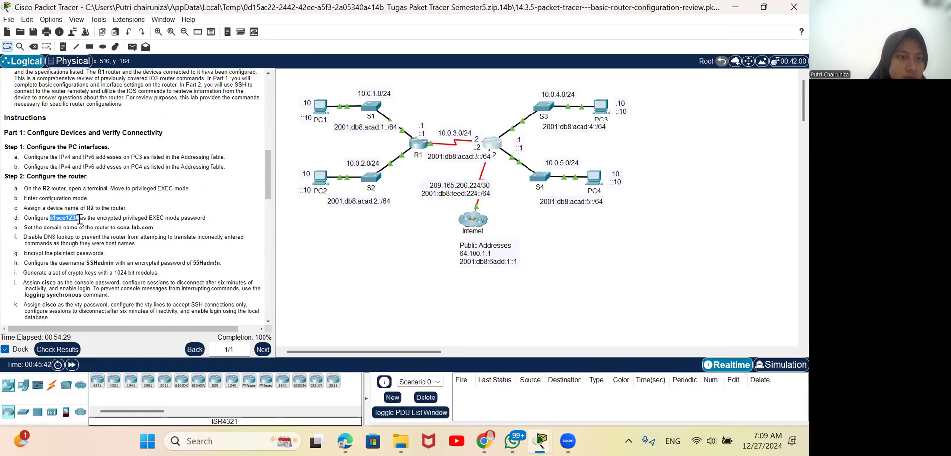
right_click(79, 218)
click(103, 227)
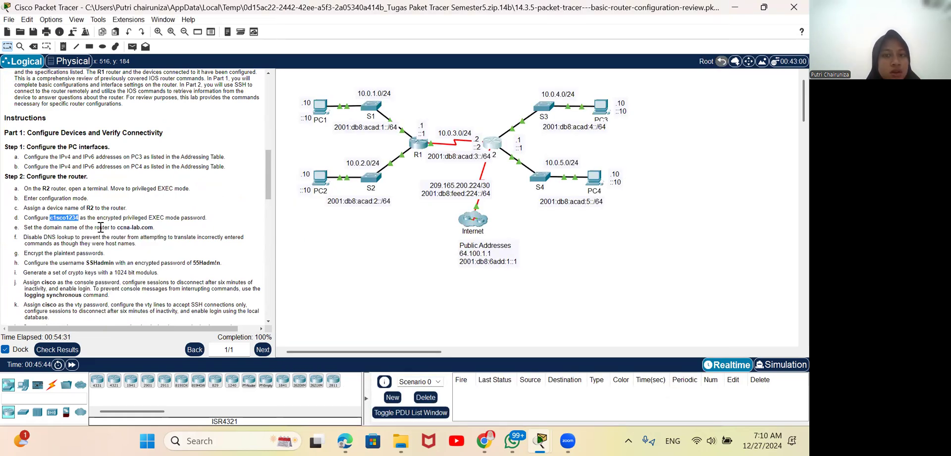
Step: Try to log in to R2's console, starting with the copied privileged EXEC password, and close the router's window
click(490, 143)
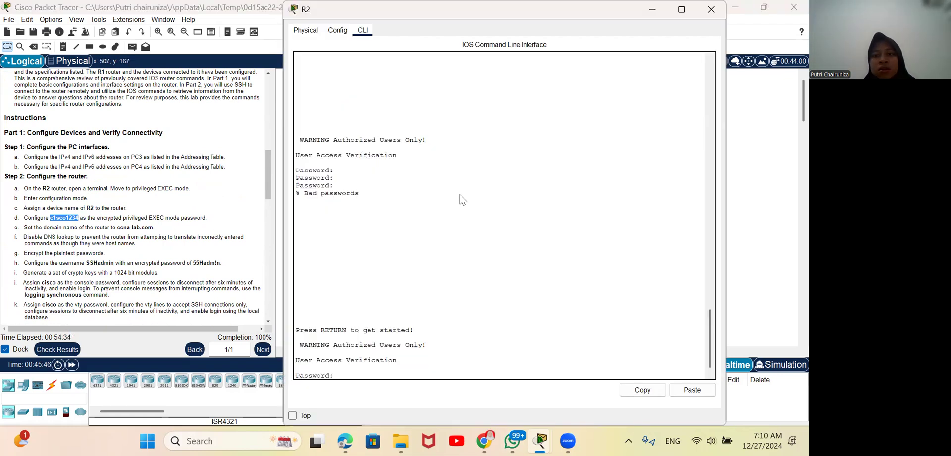
right_click(344, 377)
click(418, 367)
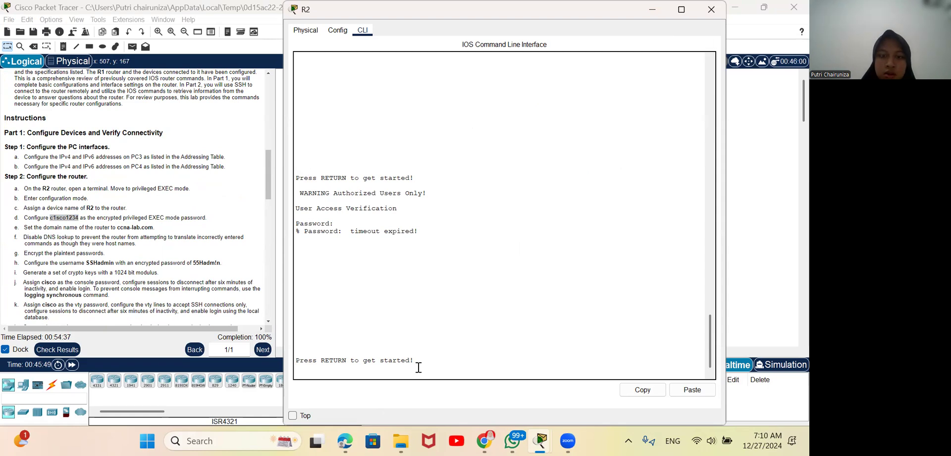
key(Return)
right_click(340, 377)
click(365, 401)
key(Return)
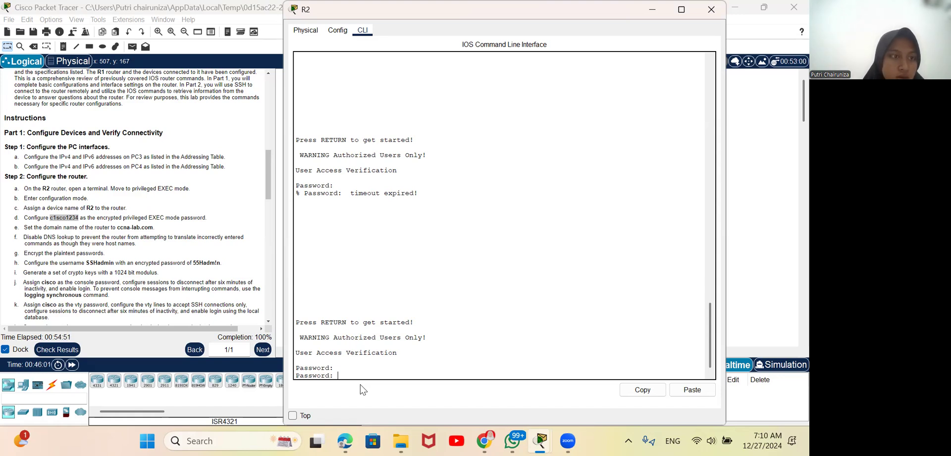
key(Return)
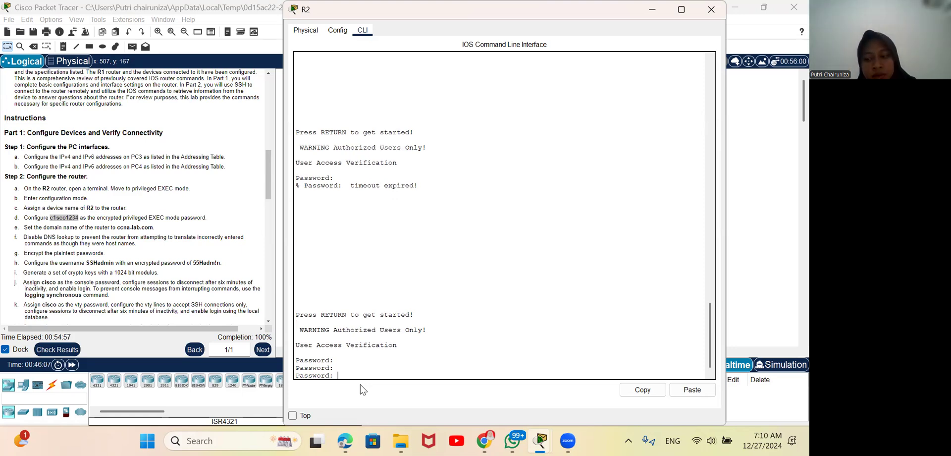
key(Return)
key(Return)
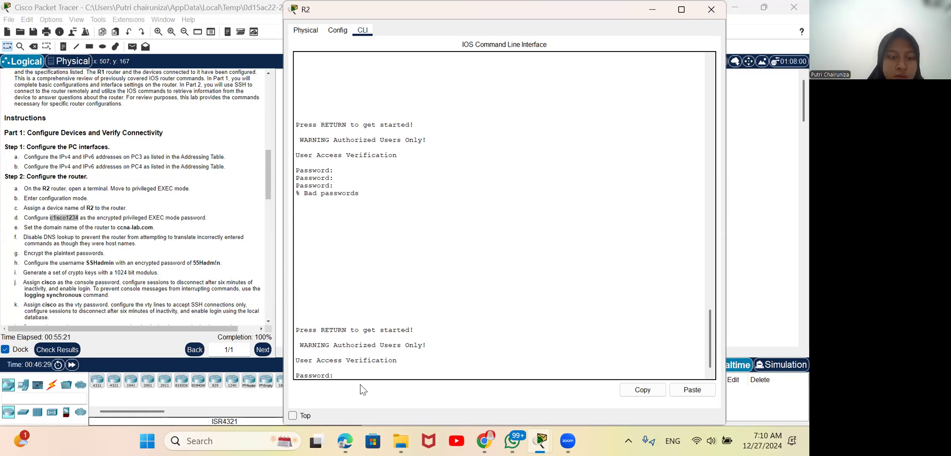
key(Return)
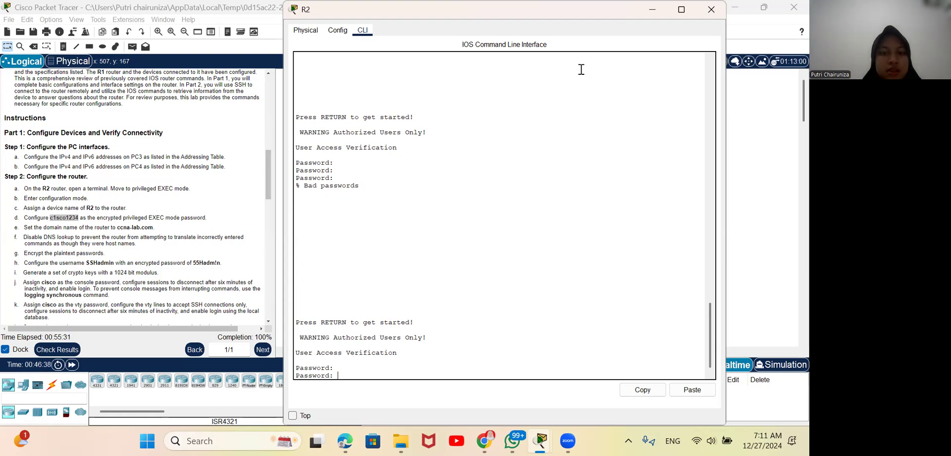
click(717, 15)
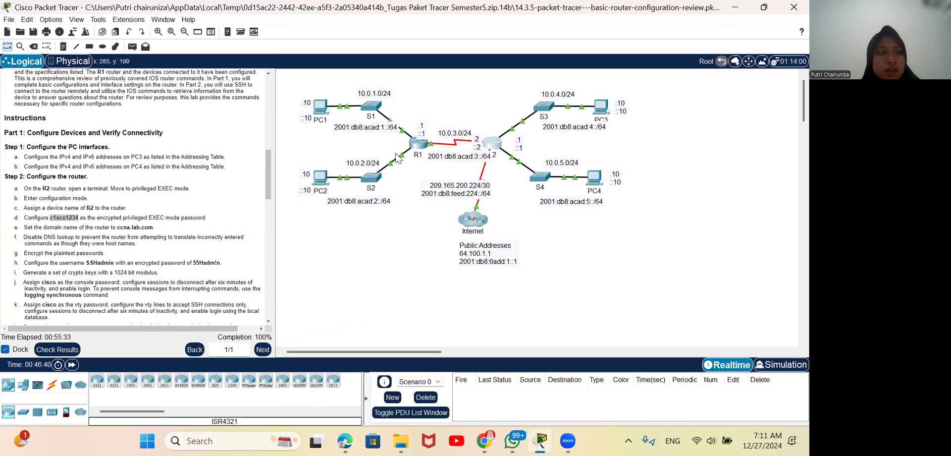
Step: Check the activity results and review the assessment items for PC3, PC4 and R2, ending back at the network topology
scroll(104, 228, up, 2)
scroll(104, 228, up, 3)
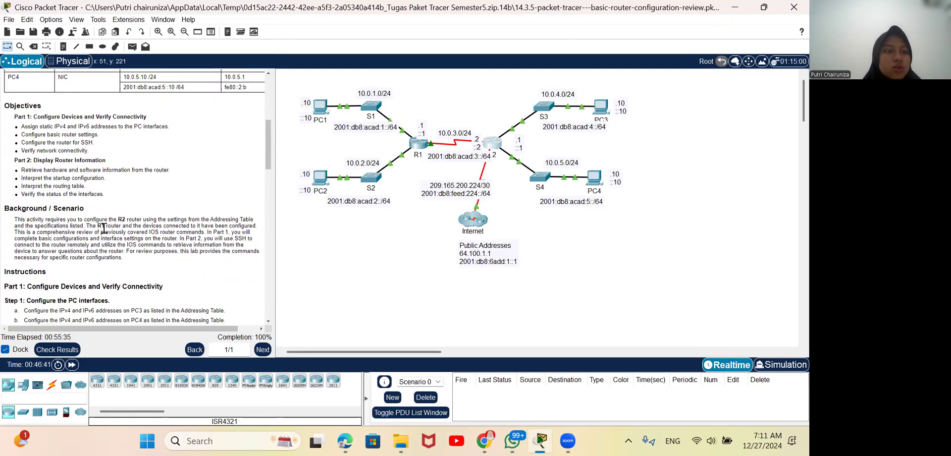
scroll(141, 180, up, 2)
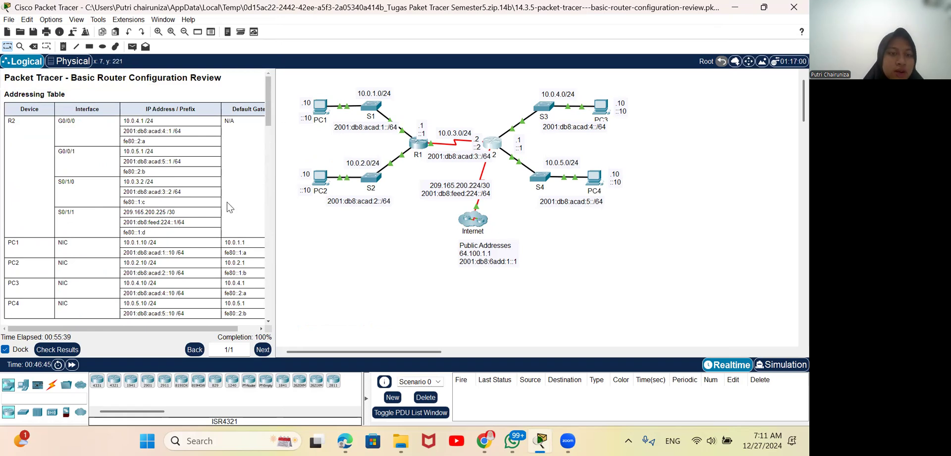
click(68, 356)
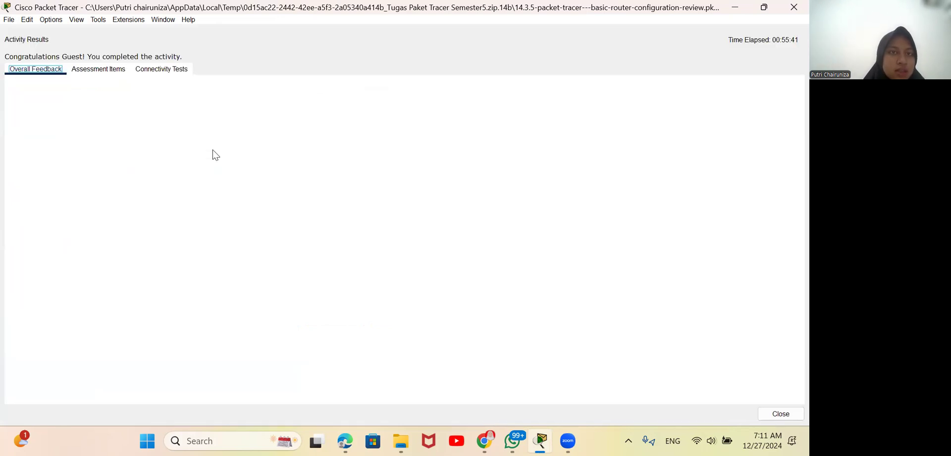
click(106, 72)
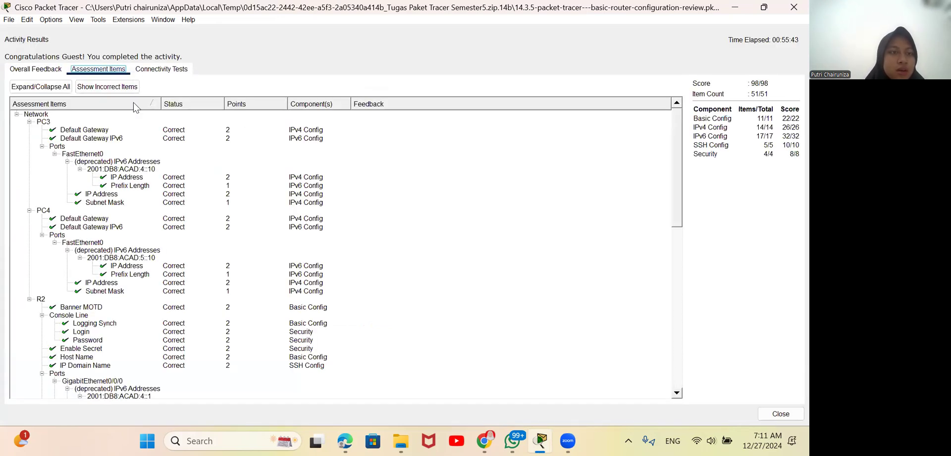
scroll(138, 191, down, 4)
scroll(138, 191, down, 11)
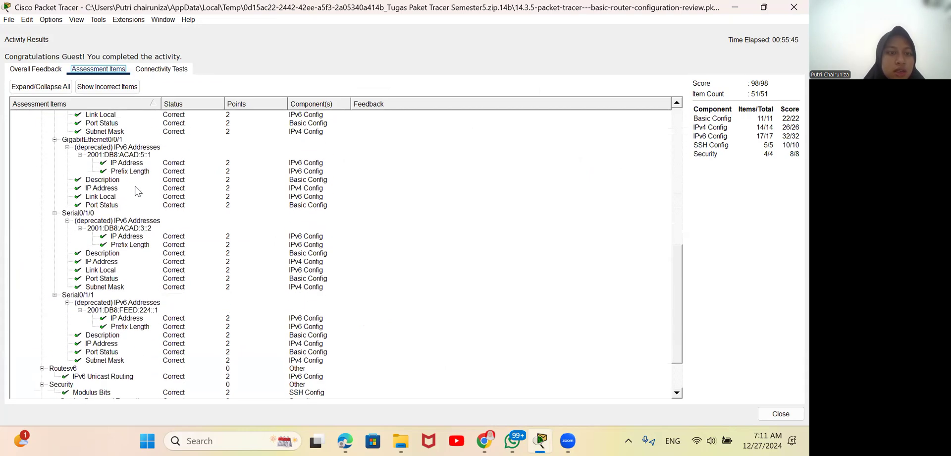
scroll(138, 191, up, 4)
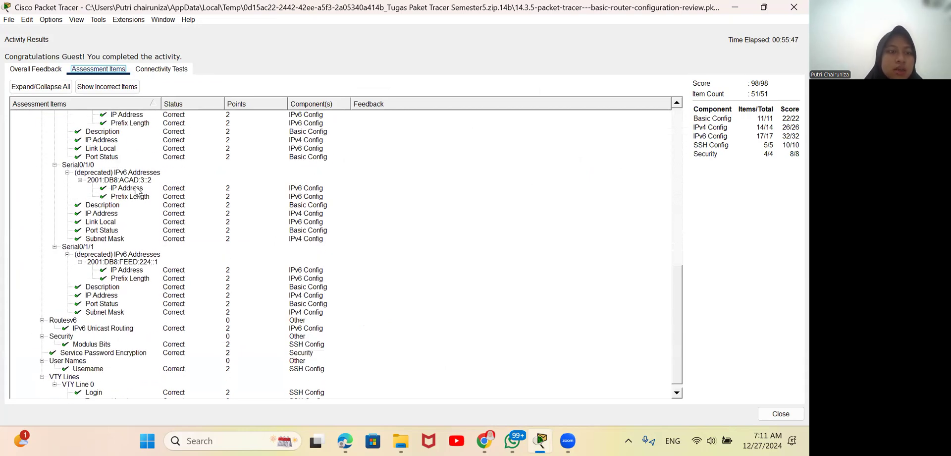
scroll(137, 191, up, 4)
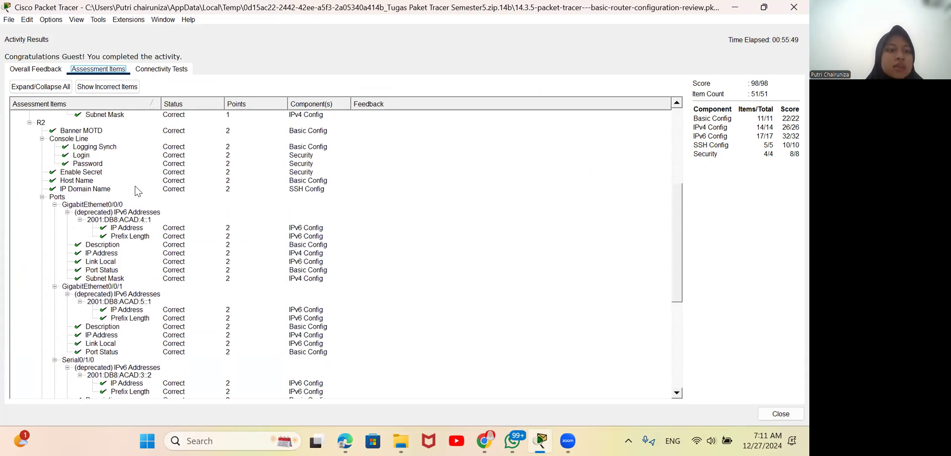
scroll(137, 191, down, 8)
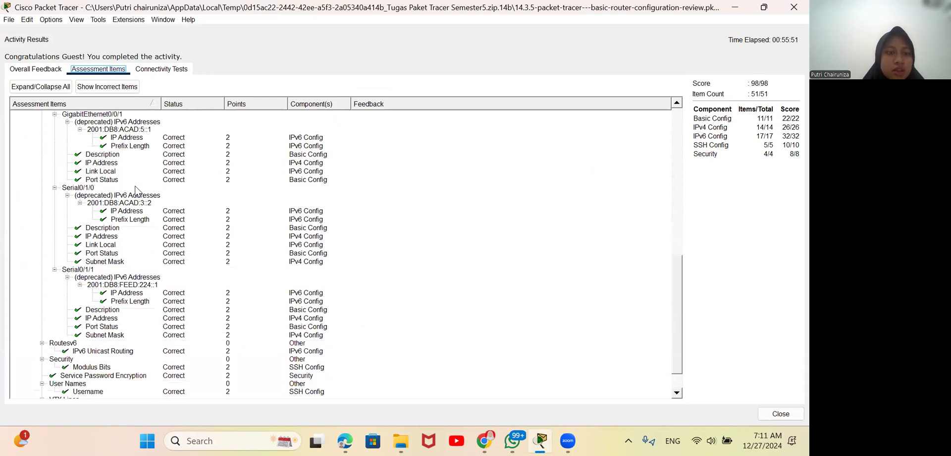
scroll(397, 170, up, 15)
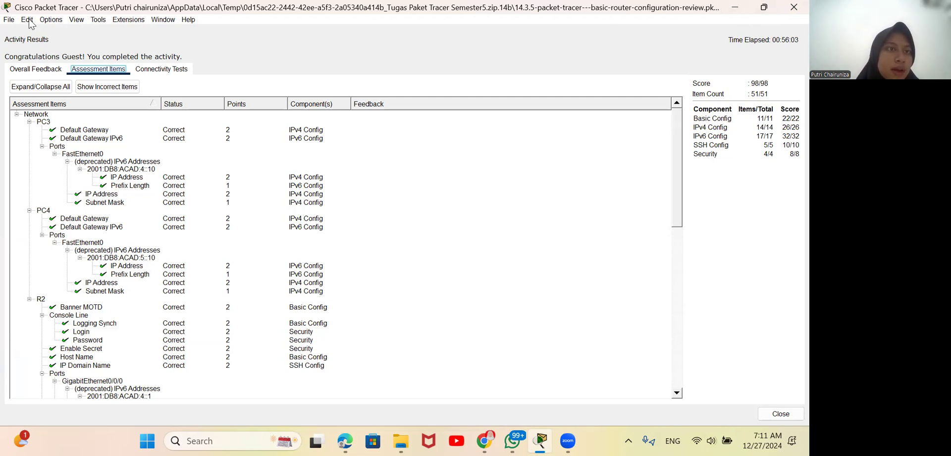
click(25, 68)
click(87, 69)
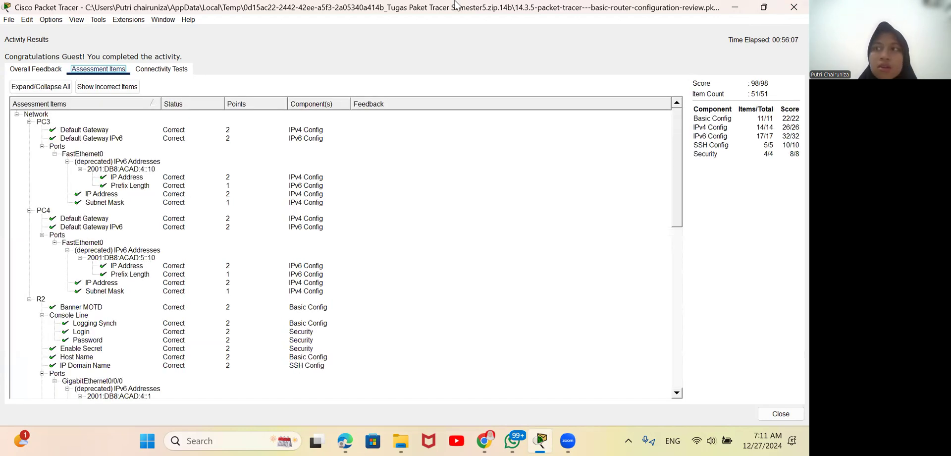
click(793, 7)
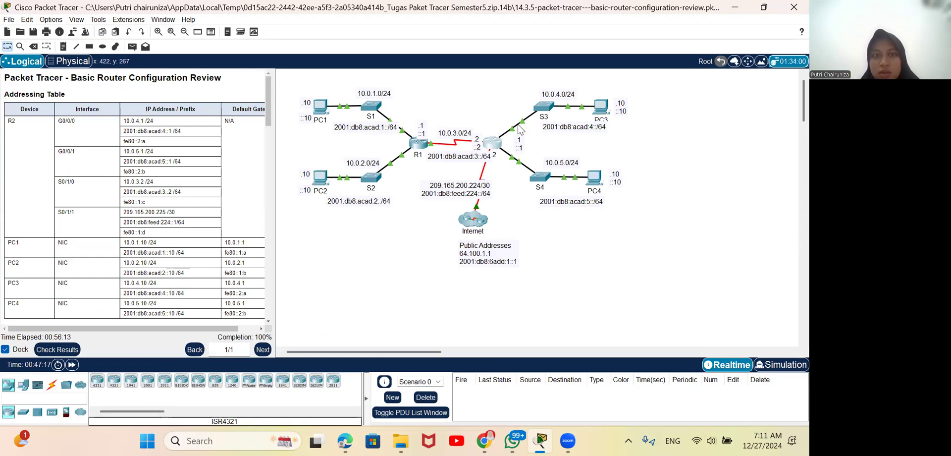
Step: Reopen R2's command line and log in at the console with the console password, retrying until user EXEC mode is reached
click(484, 148)
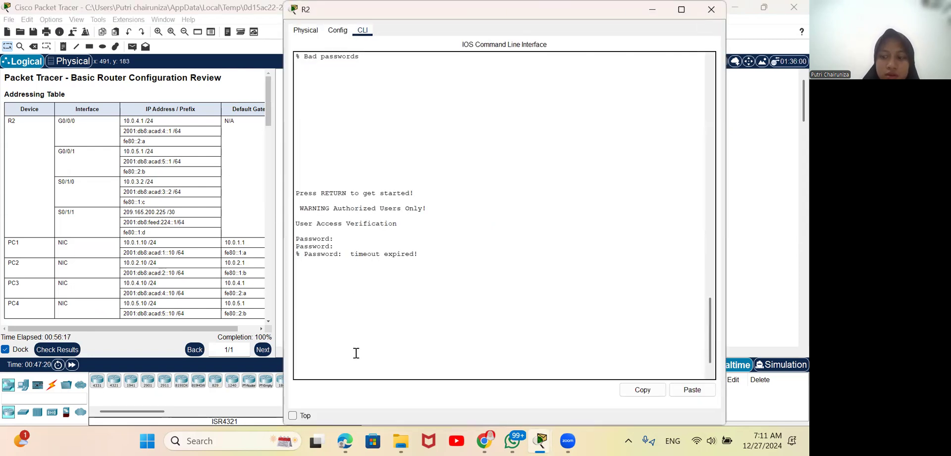
key(Return)
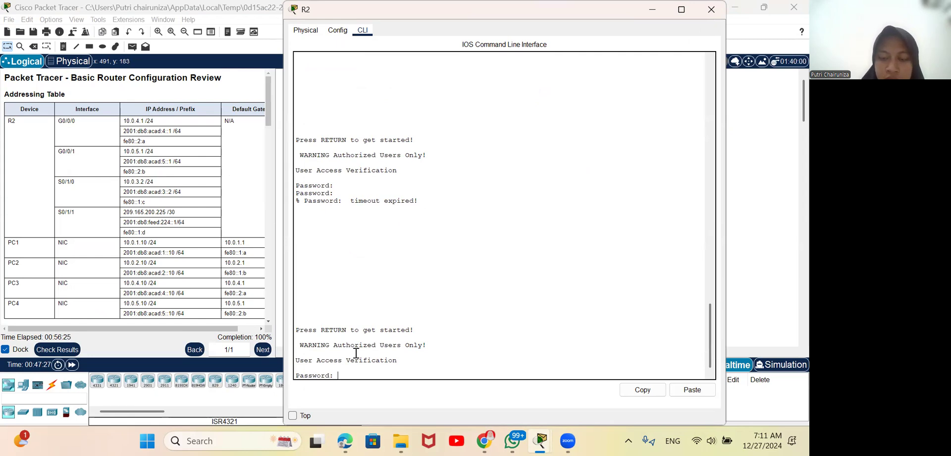
key(Return)
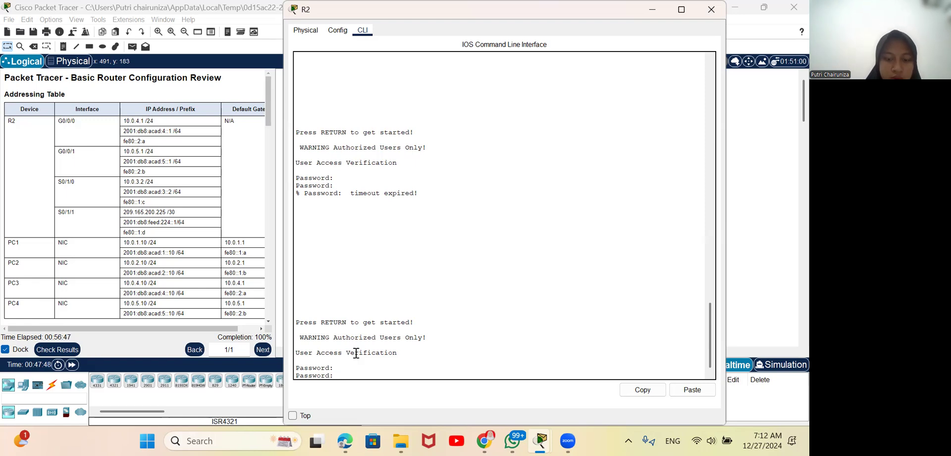
key(Return)
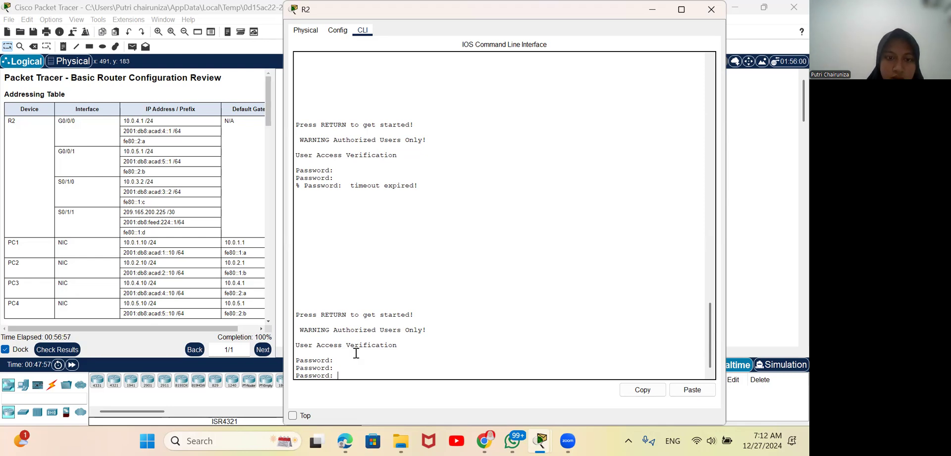
key(Return)
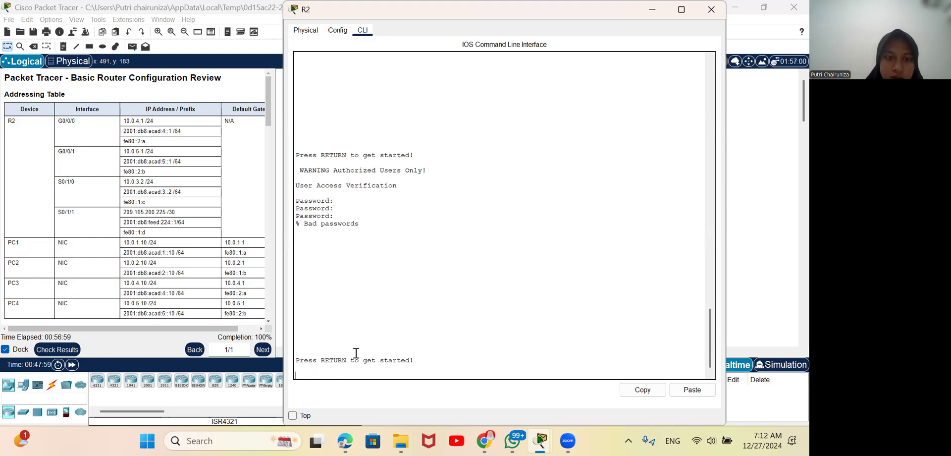
key(Return)
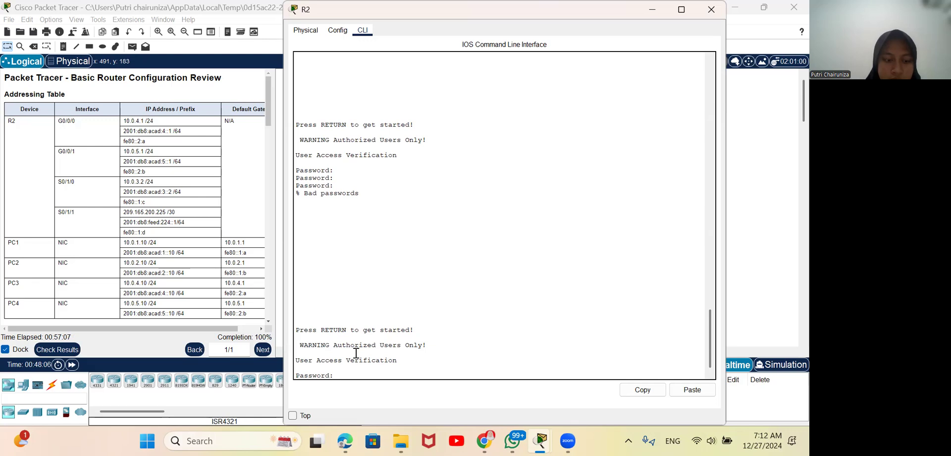
key(Return)
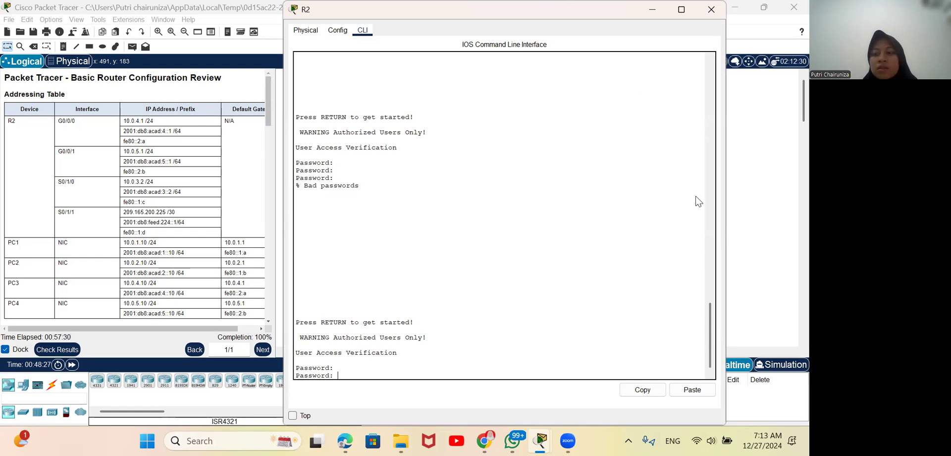
mouse_move(568, 440)
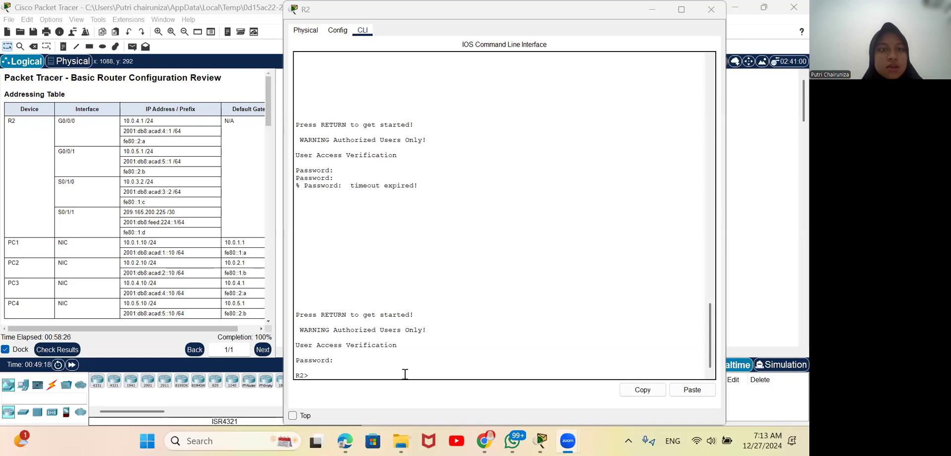
Step: Enter privileged EXEC mode on R2 with the enable command and the privileged EXEC password
scroll(149, 209, down, 12)
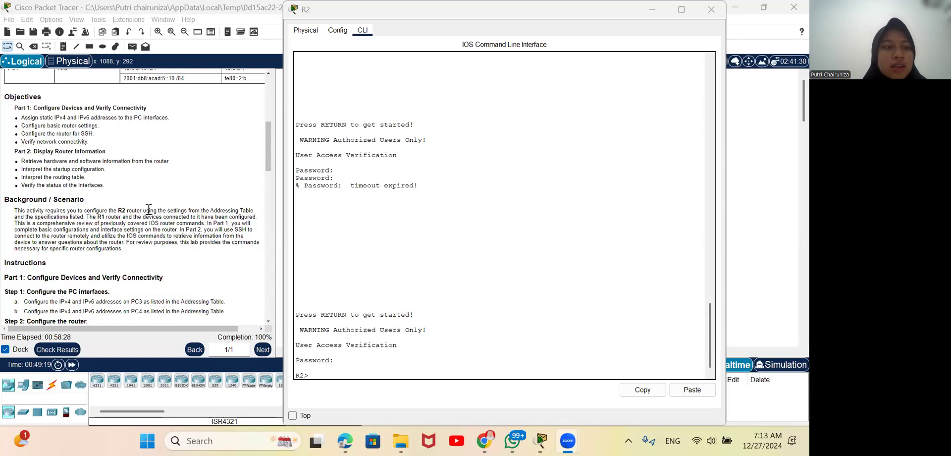
scroll(148, 209, down, 3)
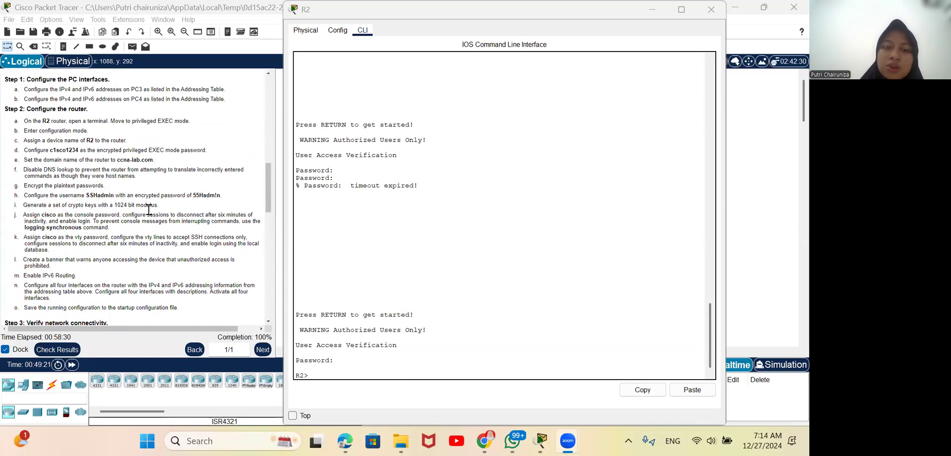
scroll(149, 209, down, 3)
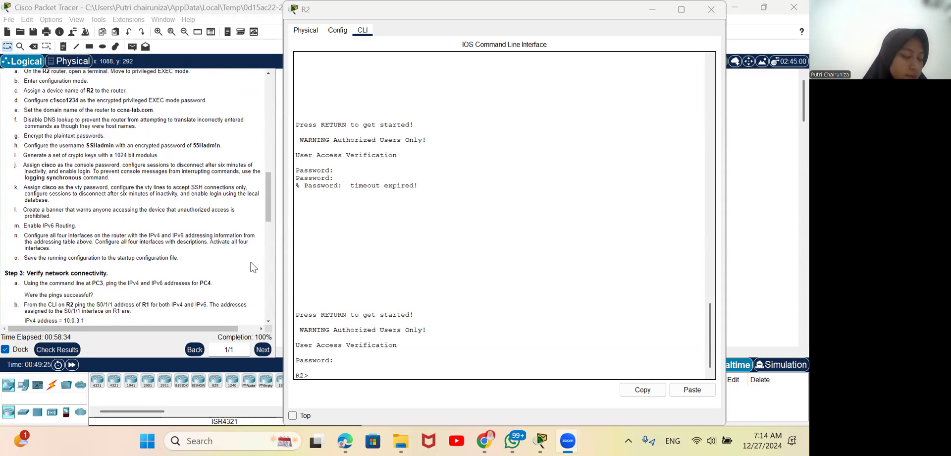
scroll(239, 276, down, 20)
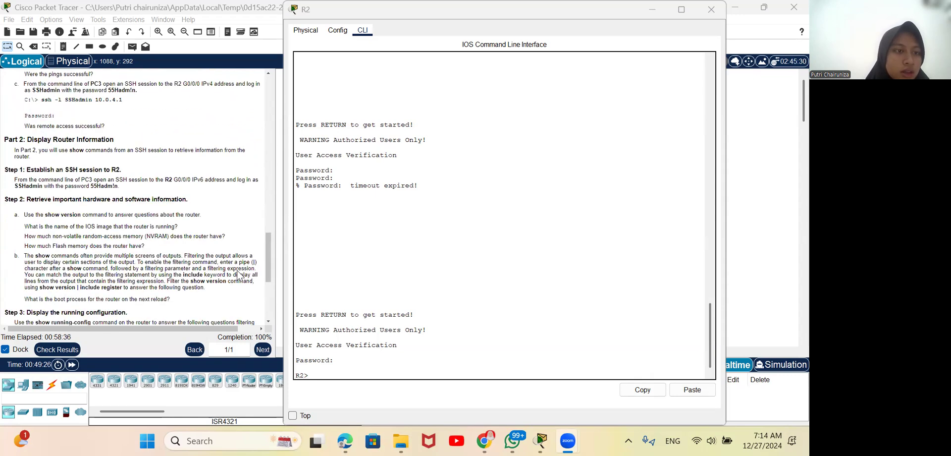
scroll(148, 232, down, 3)
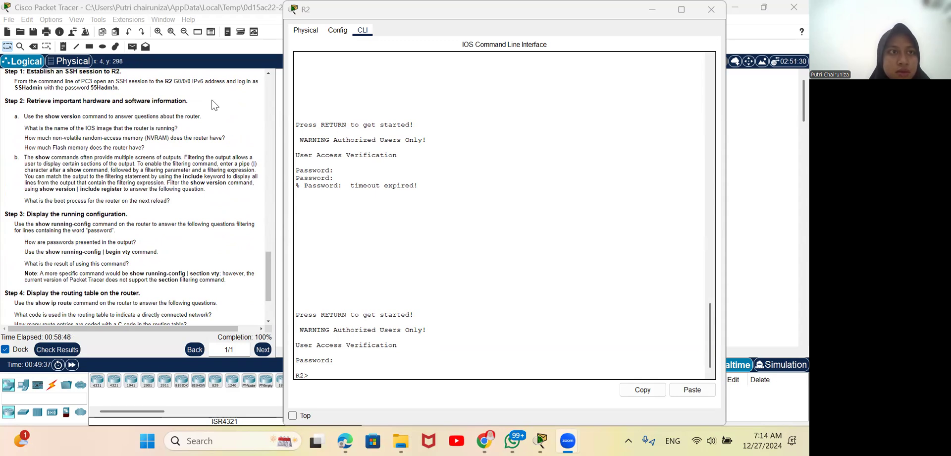
click(399, 233)
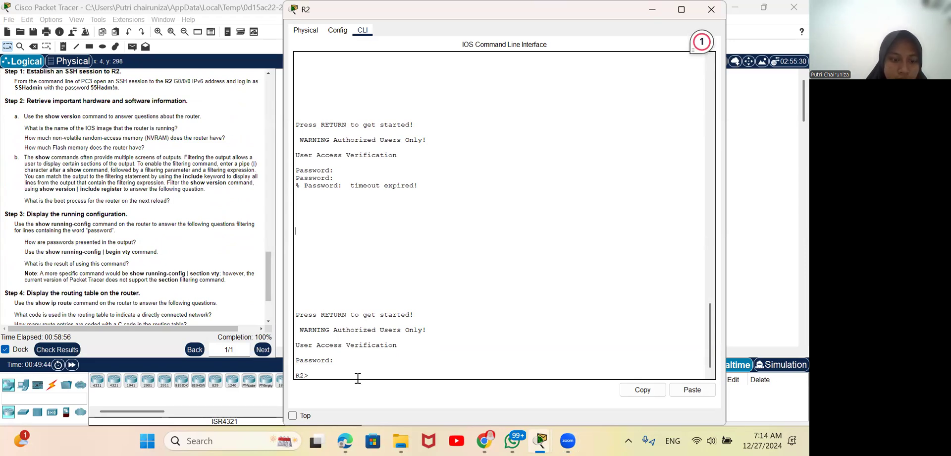
click(340, 374)
text(enable)
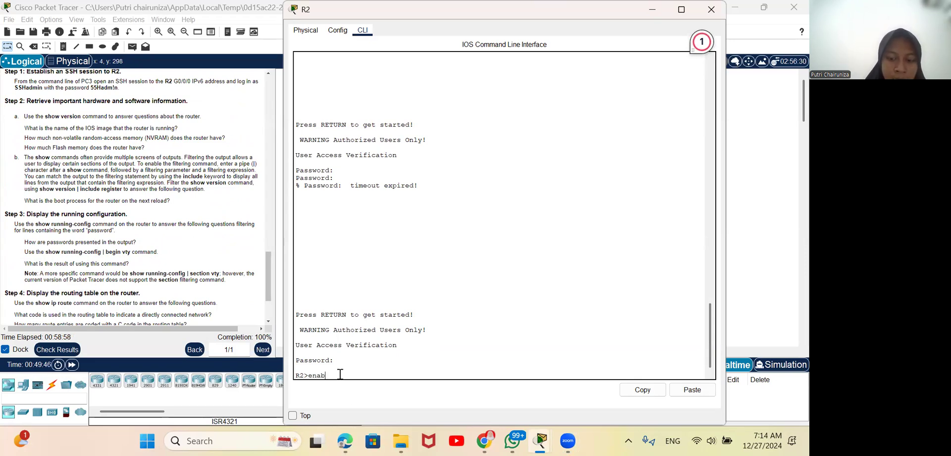
key(Return)
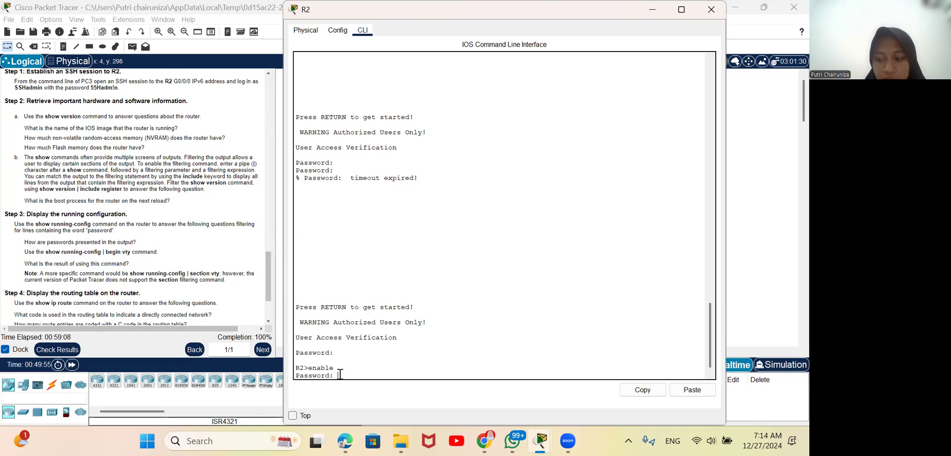
key(Return)
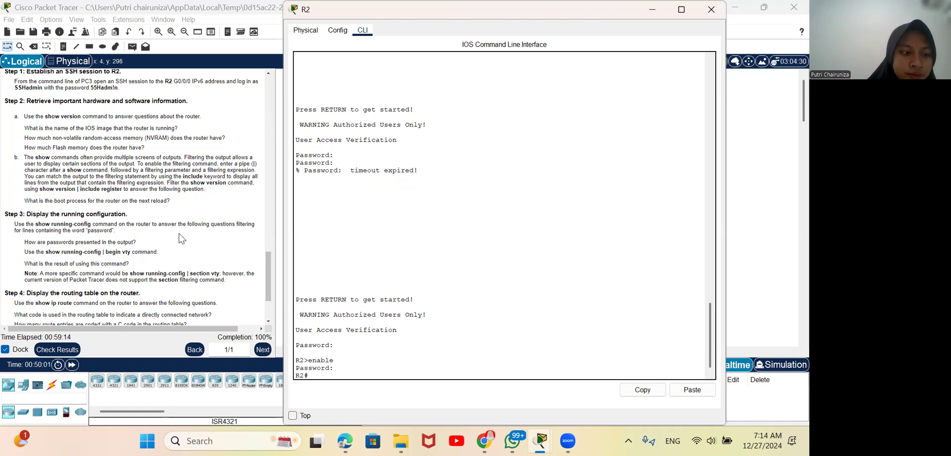
Step: Run show version | include register on R2 to filter the version output for the configuration register
text(show ve)
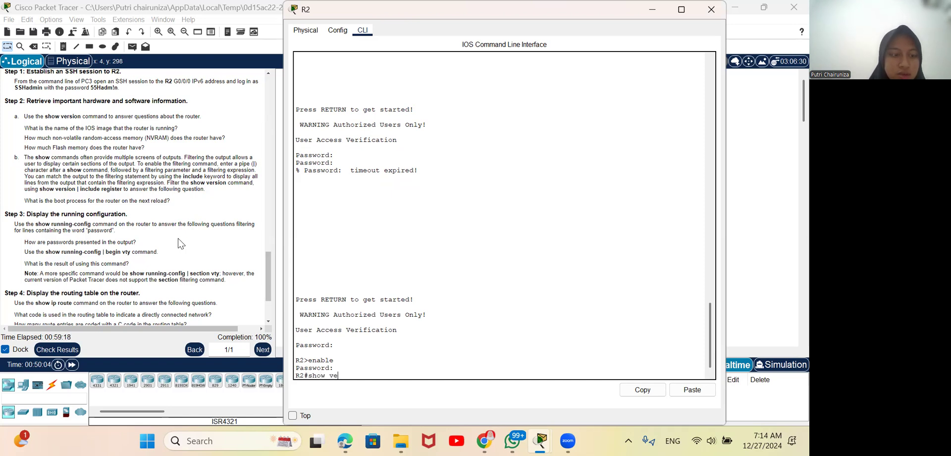
text(rsion)
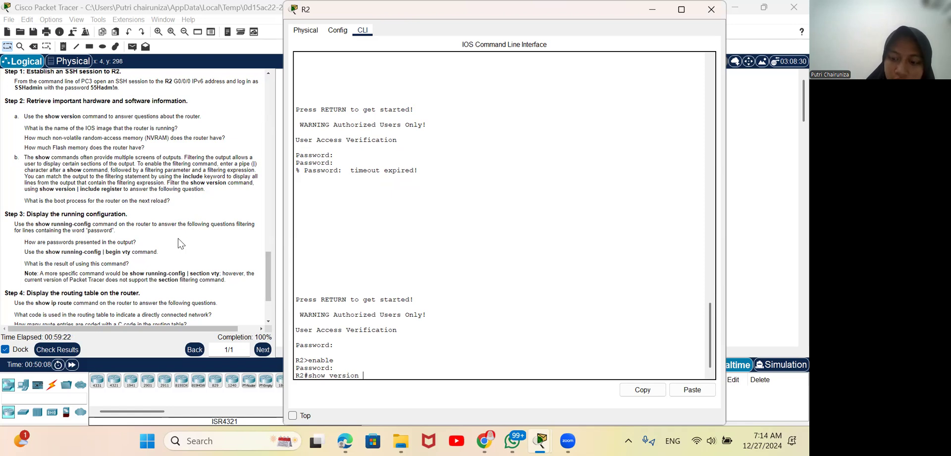
text( \)
key(BackSpace)
text(|)
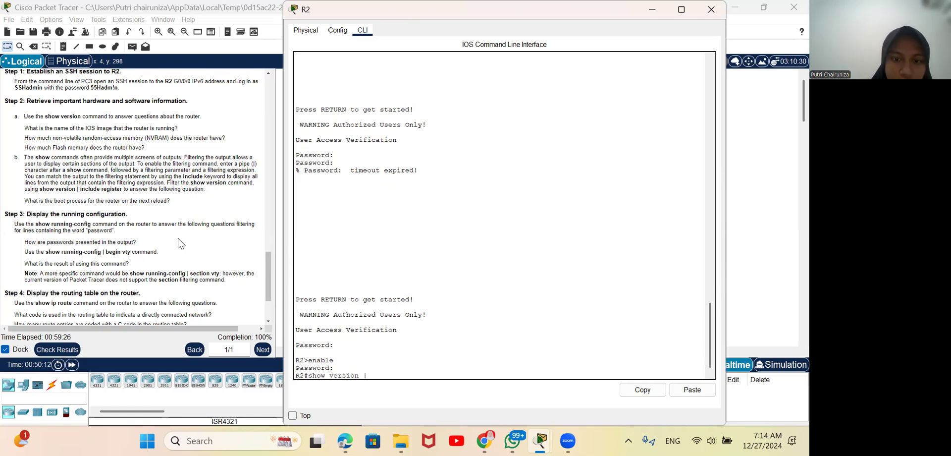
text( in)
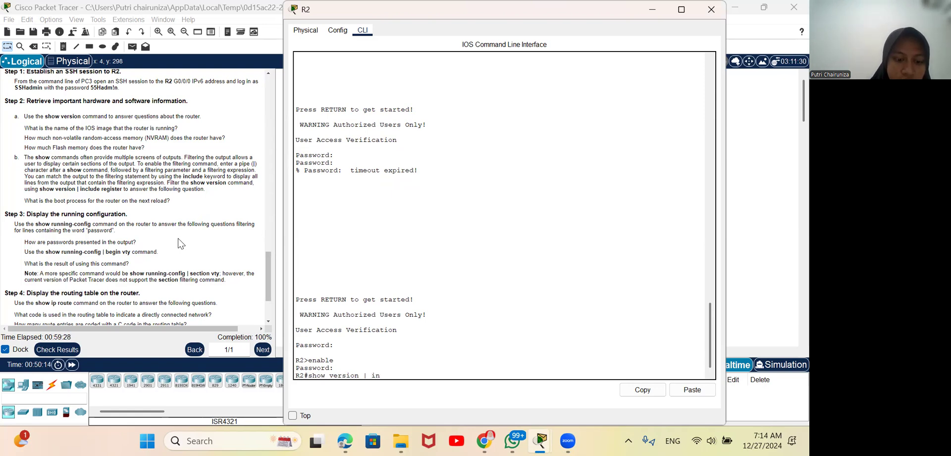
text(clude register)
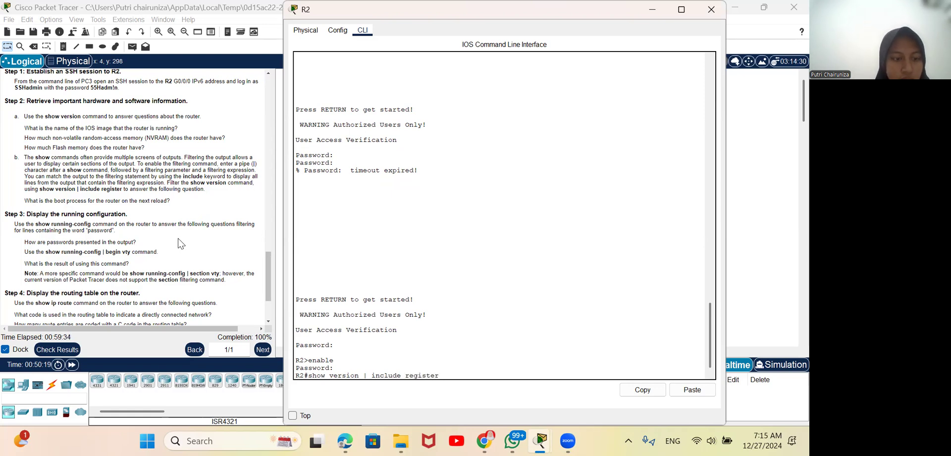
key(Return)
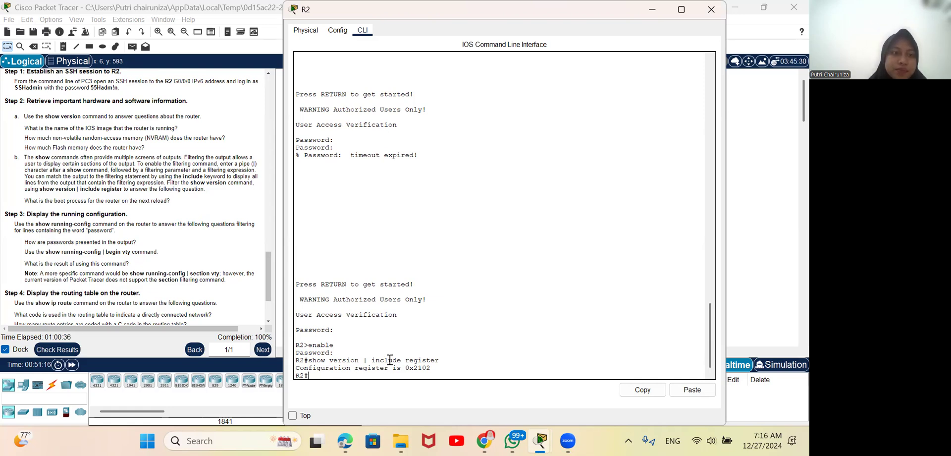
Step: Close R2's window and reopen its command line at the latest privileged prompt
scroll(165, 293, down, 3)
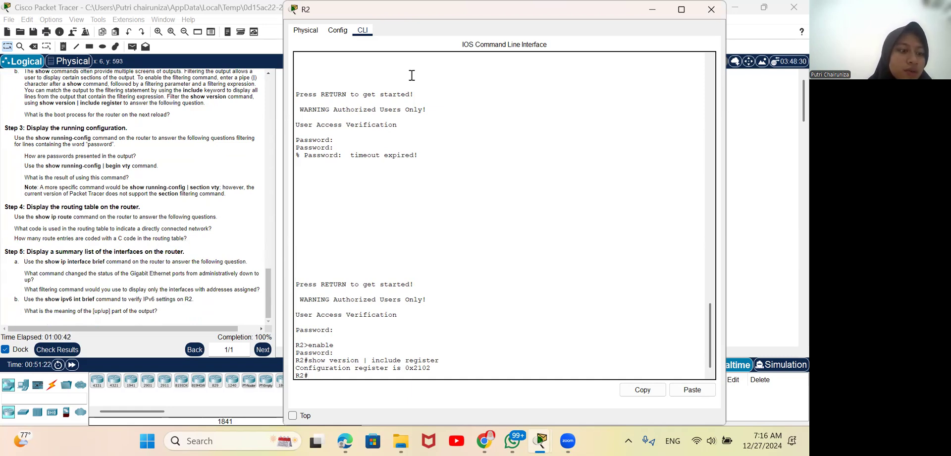
click(711, 9)
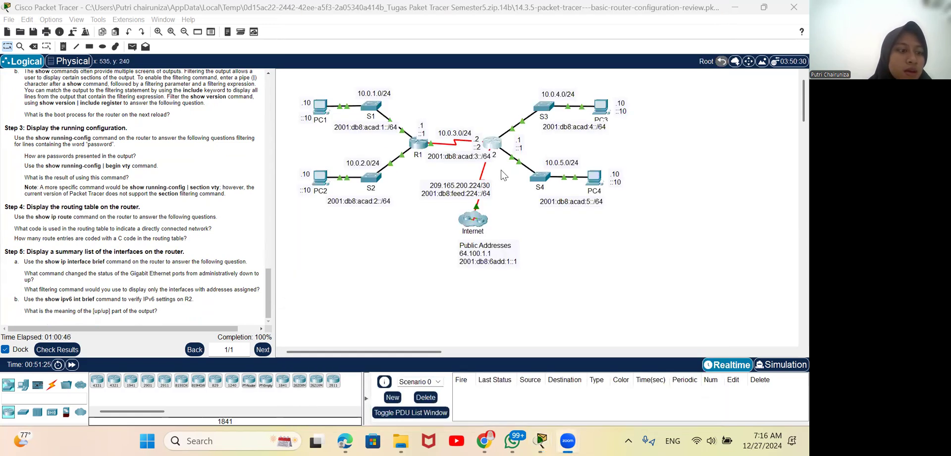
click(490, 147)
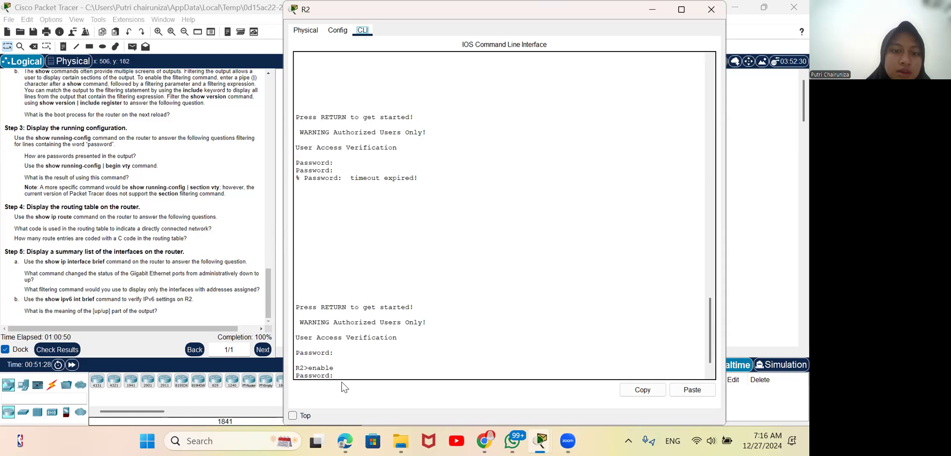
click(347, 375)
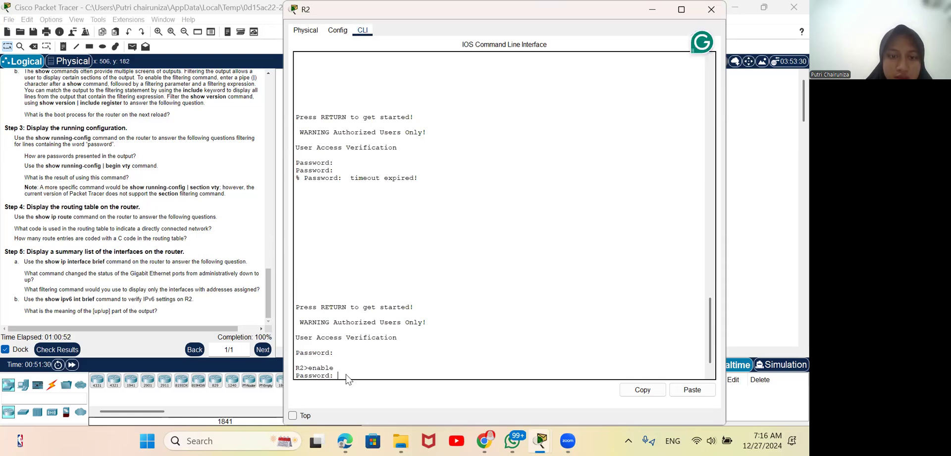
scroll(346, 375, down, 1)
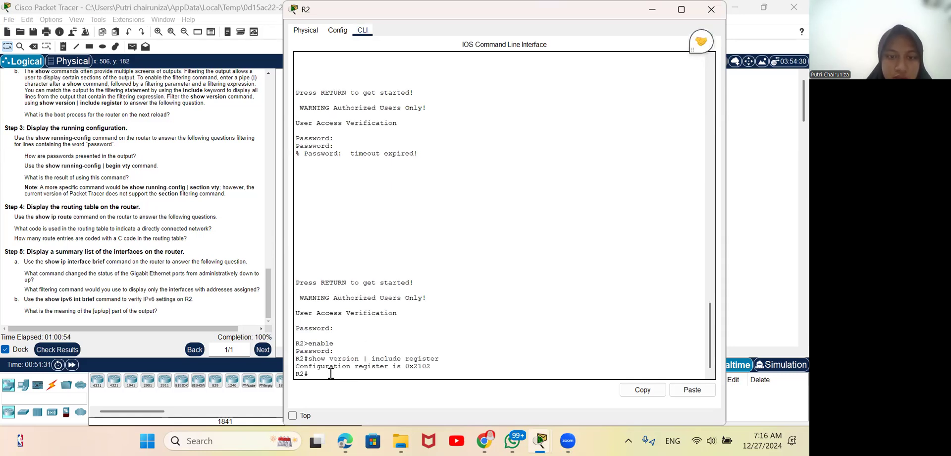
Step: Run show running-config | include password on R2 to list the configuration lines containing the word password
text(show running-config)
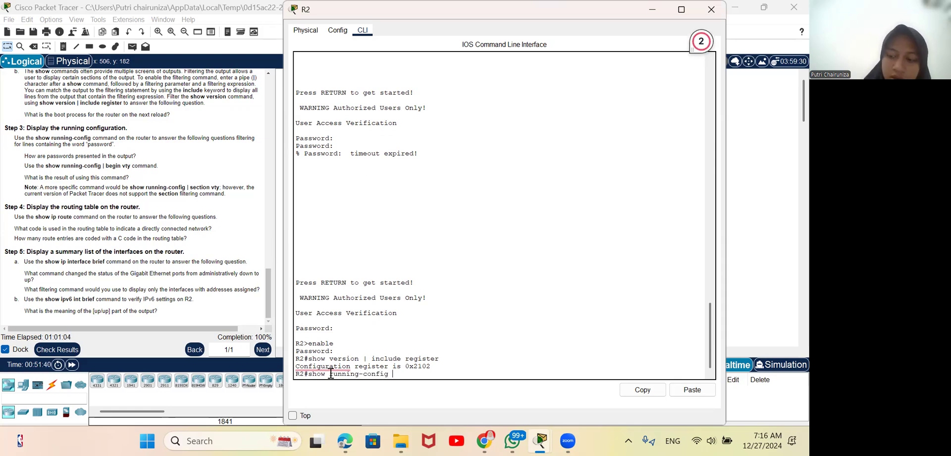
text( |)
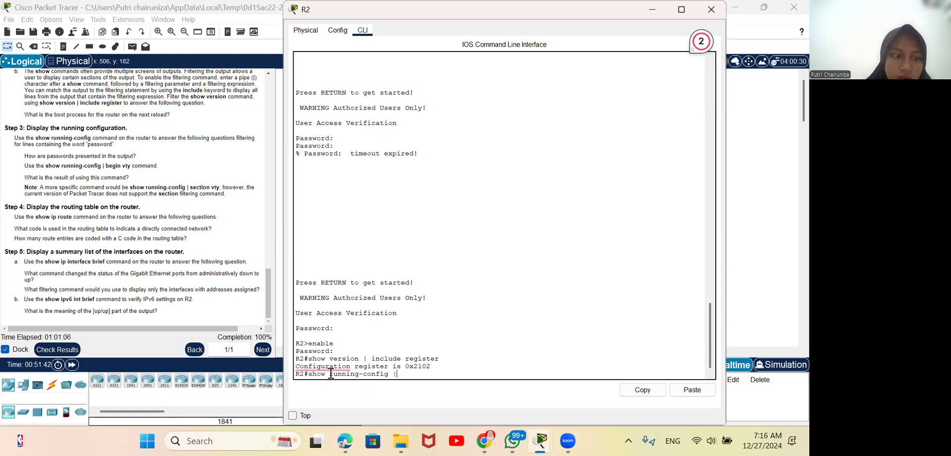
text( include)
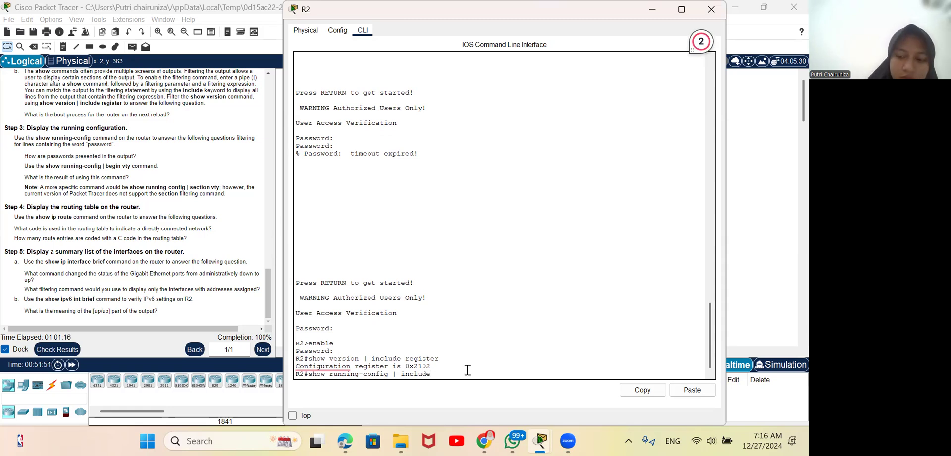
text(assword)
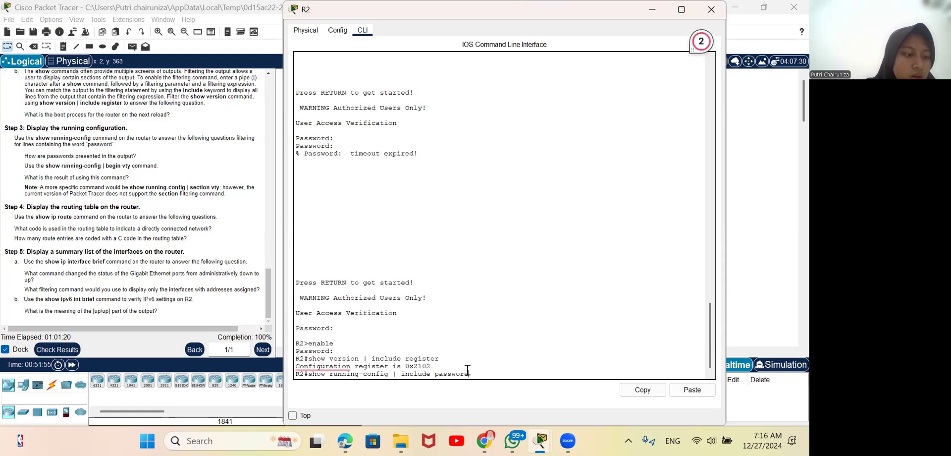
key(Return)
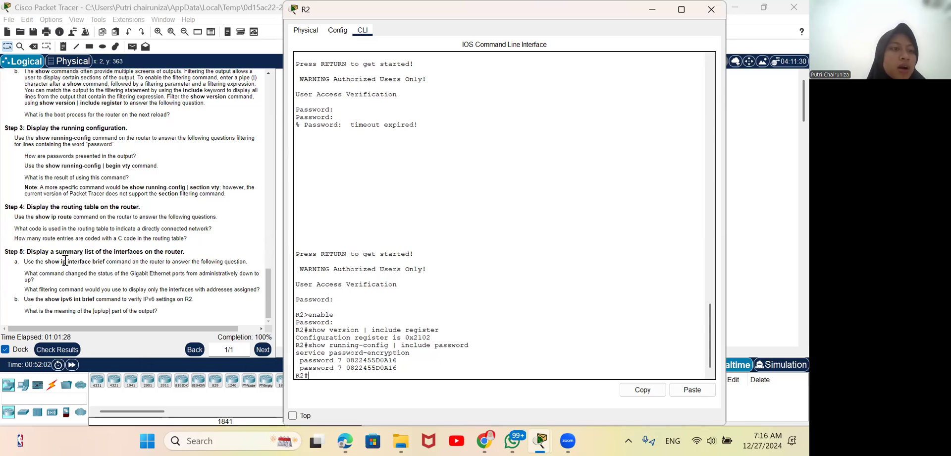
Step: Adapt the previous command to show running-config | begin vty and run it on R2
drag(82, 156, 137, 157)
click(495, 143)
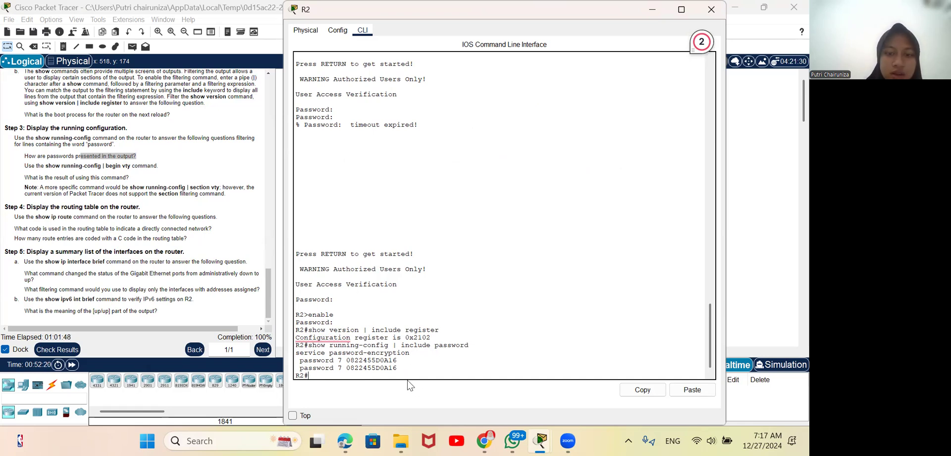
key(Up)
key(BackSpace)
key(BackSpace)
key(BackSpace)
key(BackSpace)
key(BackSpace)
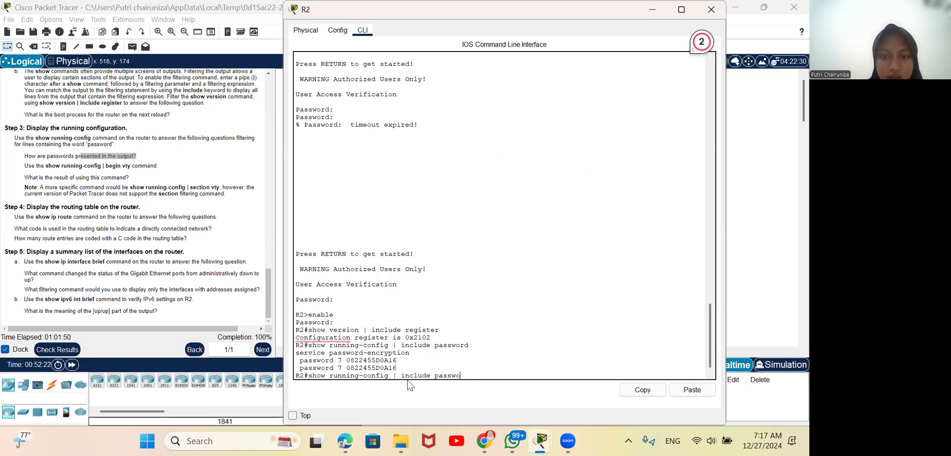
key(BackSpace)
key(BackSpace)
key(BackSpace)
key(BackSpace)
key(BackSpace)
key(BackSpace)
key(BackSpace)
key(BackSpace)
key(BackSpace)
key(BackSpace)
key(BackSpace)
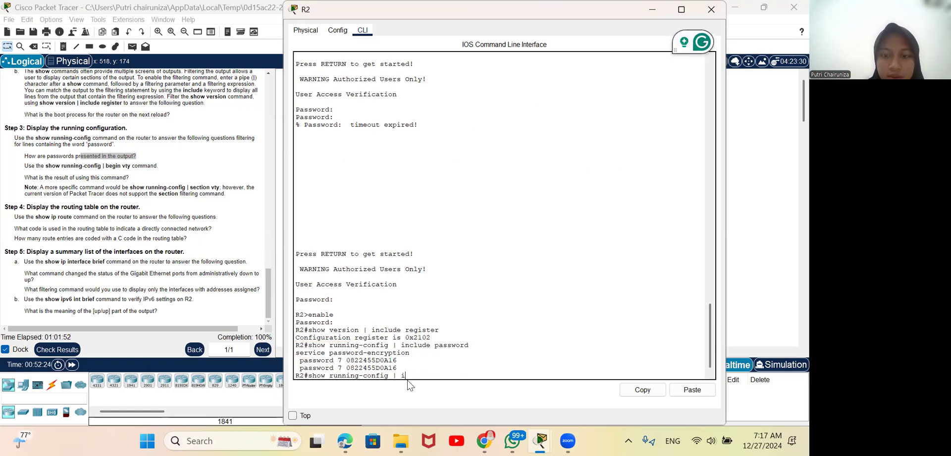
text(b)
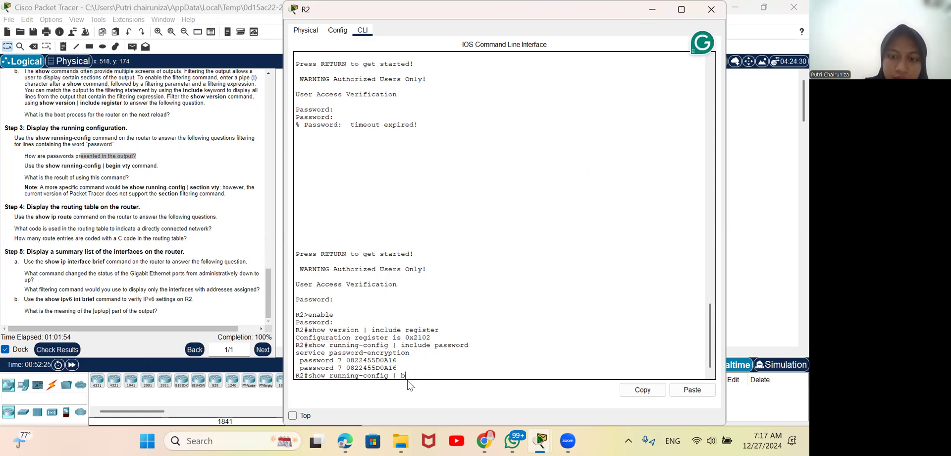
text(egin vty)
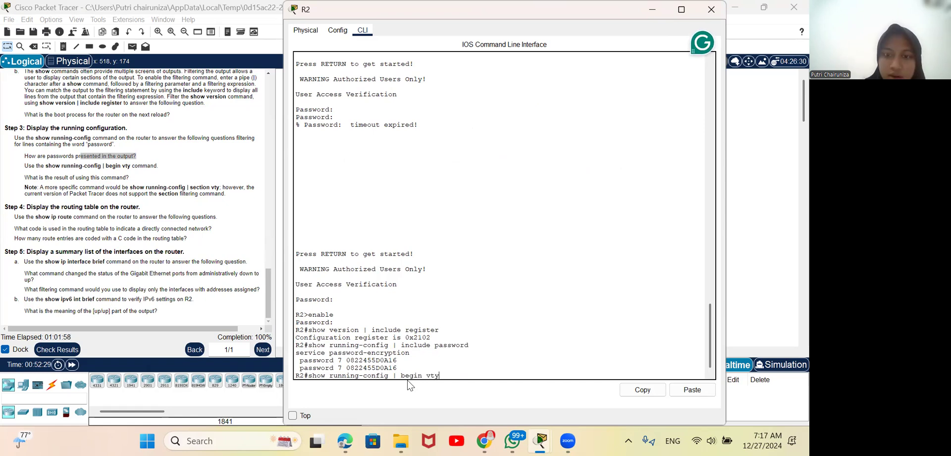
key(Return)
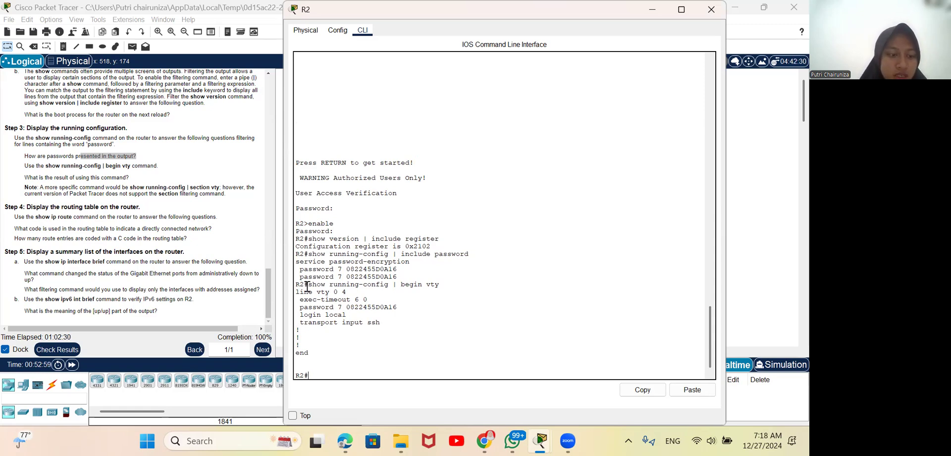
Step: Inspect the vty line output and display R2's routing table with show ip route
drag(308, 291, 344, 300)
click(344, 300)
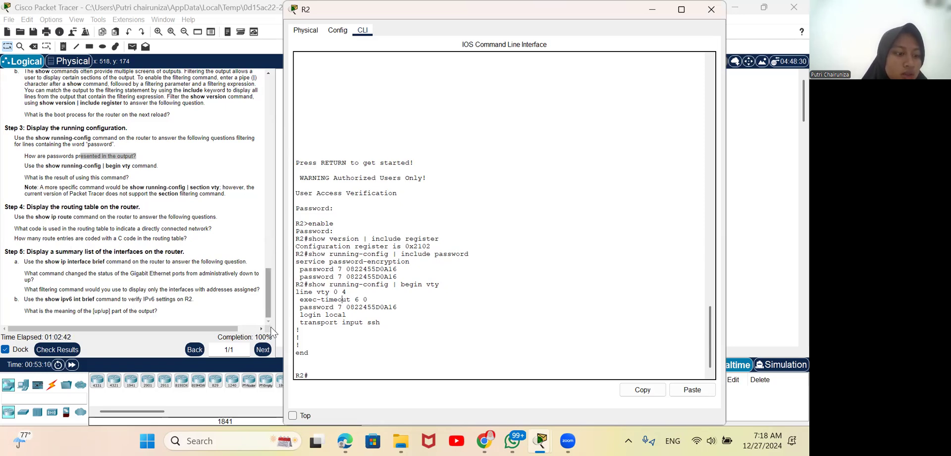
text(show ip route)
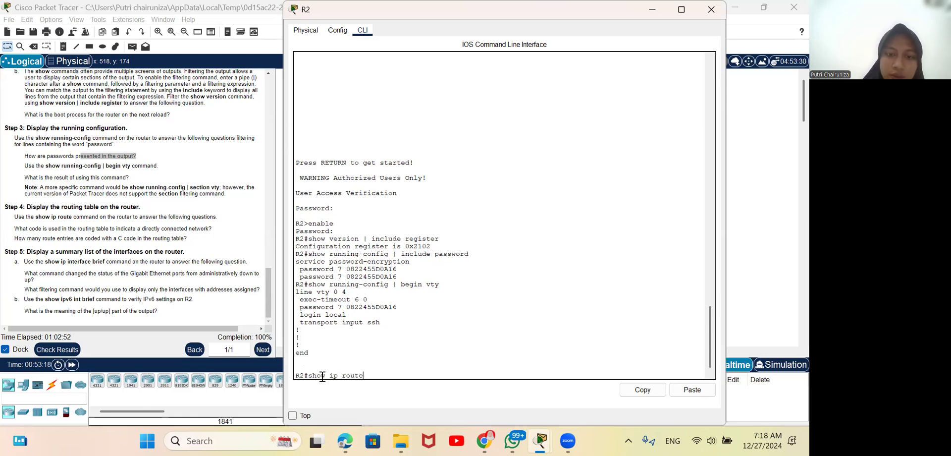
key(Return)
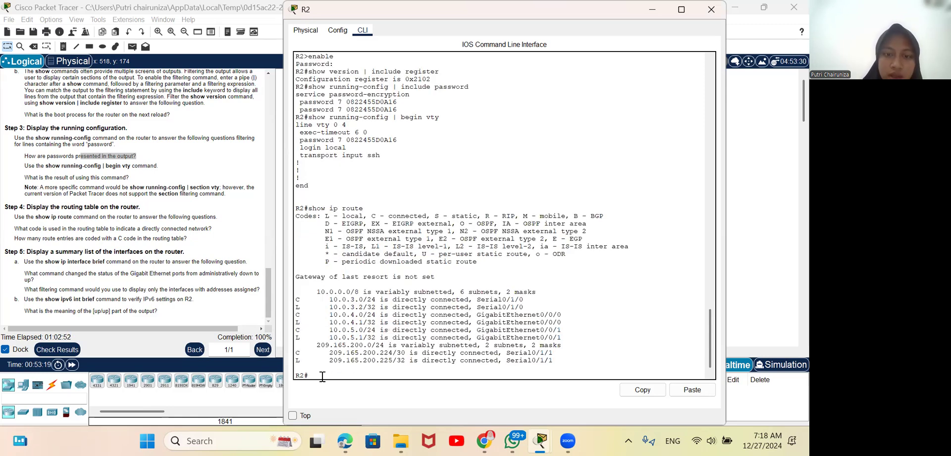